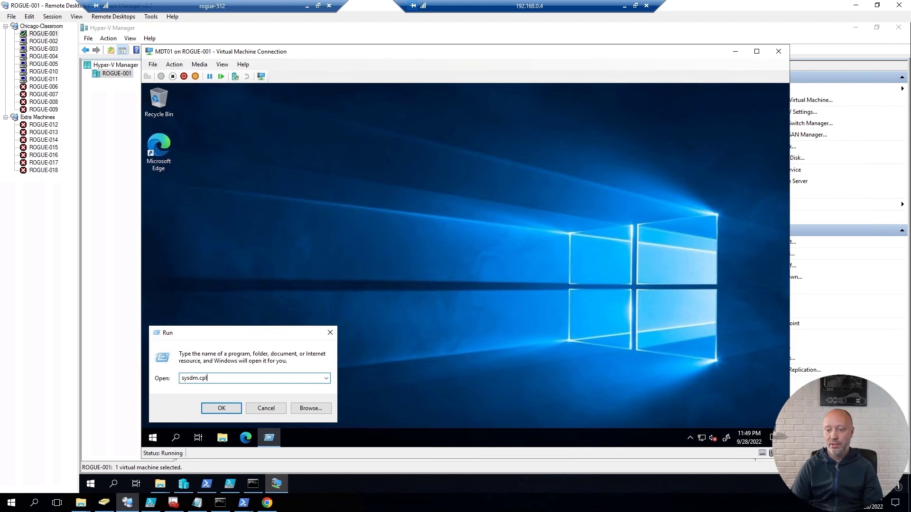
Step: Confirm the computer is named MDT01 in WORKGROUP, then close System Properties without changes
key("Return")
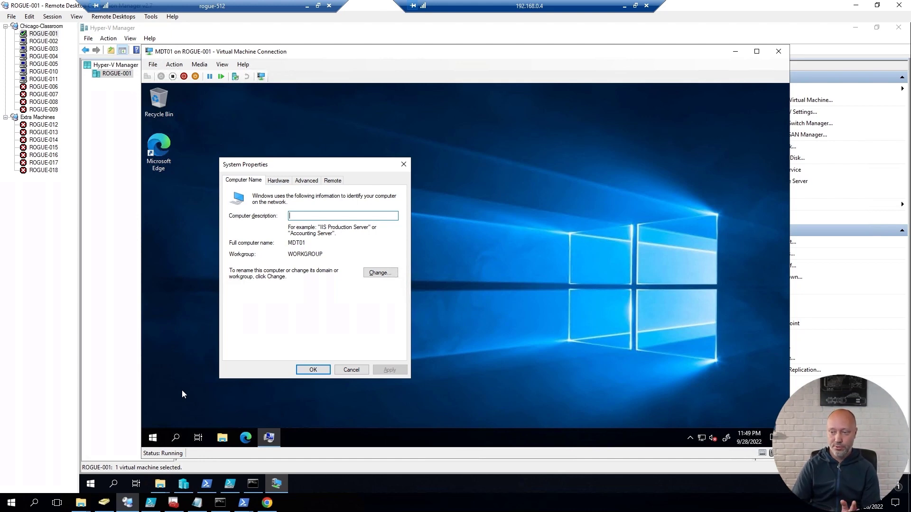
left_click(352, 370)
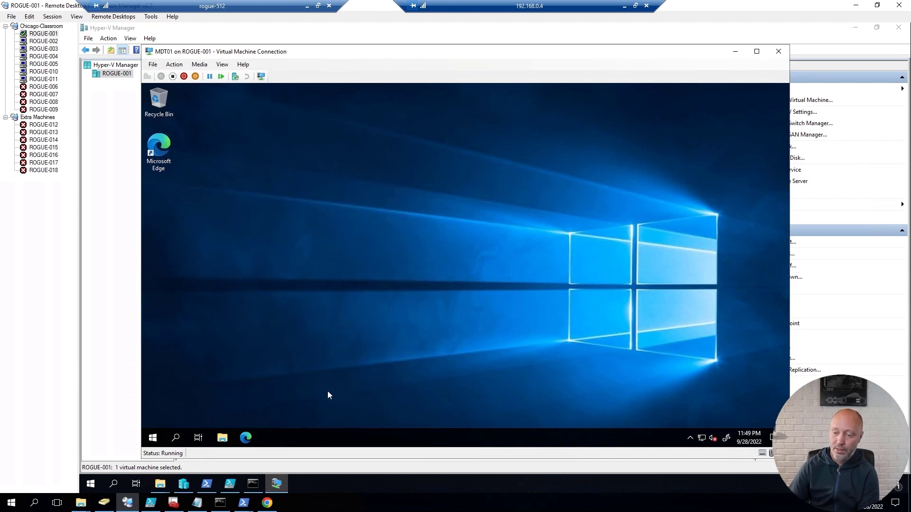
Step: Browse to the Setup folder on Local Disk (E:) in File Explorer
left_click(222, 437)
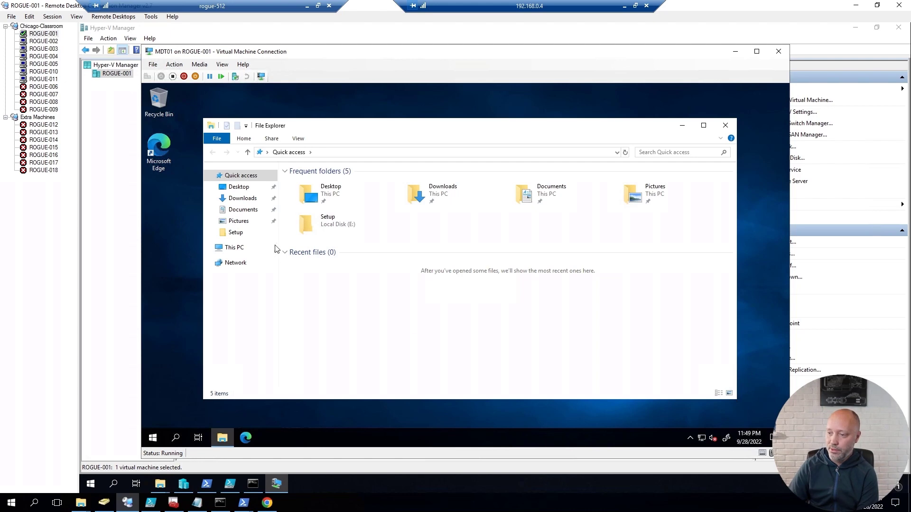
left_click(242, 255)
double_click(564, 278)
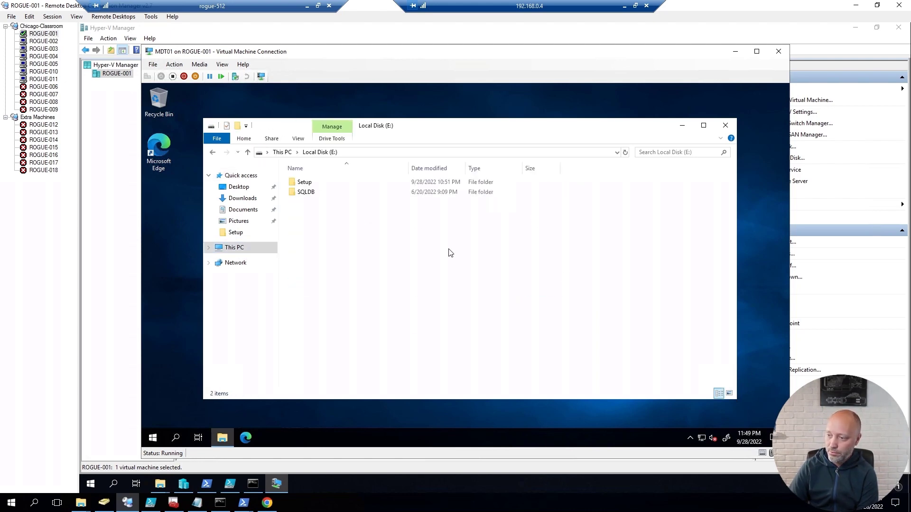
double_click(304, 182)
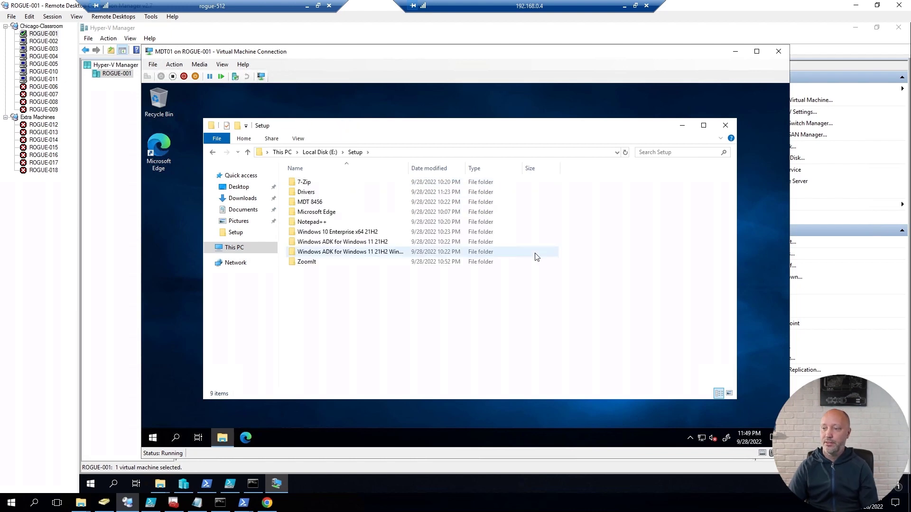
left_click(309, 202)
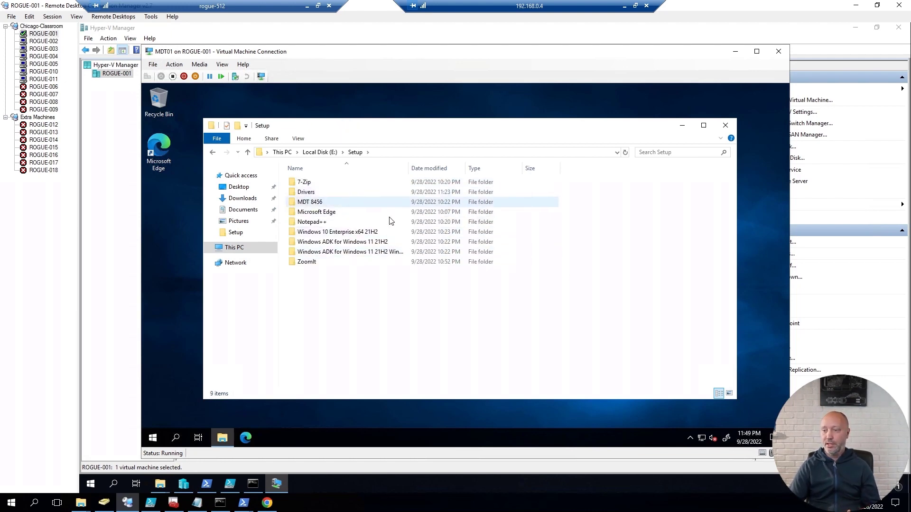
Step: Look inside Windows 10 Enterprise x64 21H2, then return and select the Windows ADK for Windows 11 21H2 folder
double_click(370, 233)
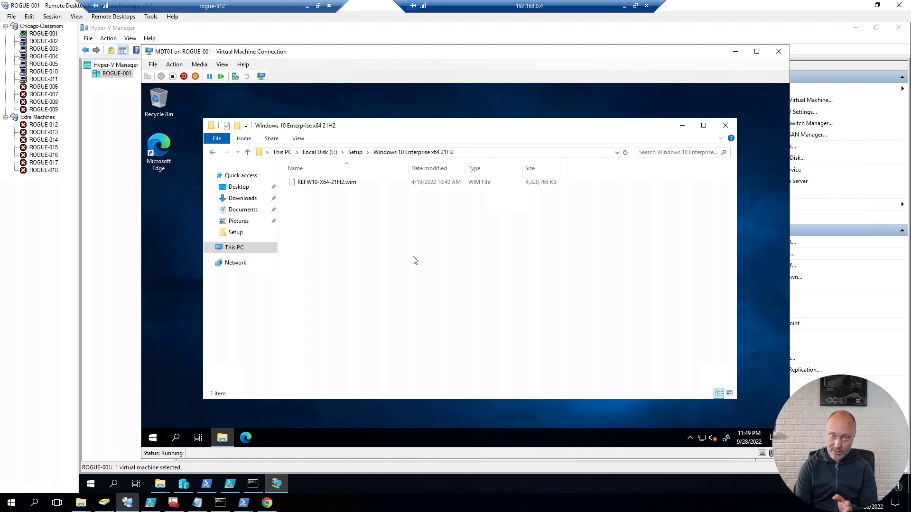
key("alt+Left")
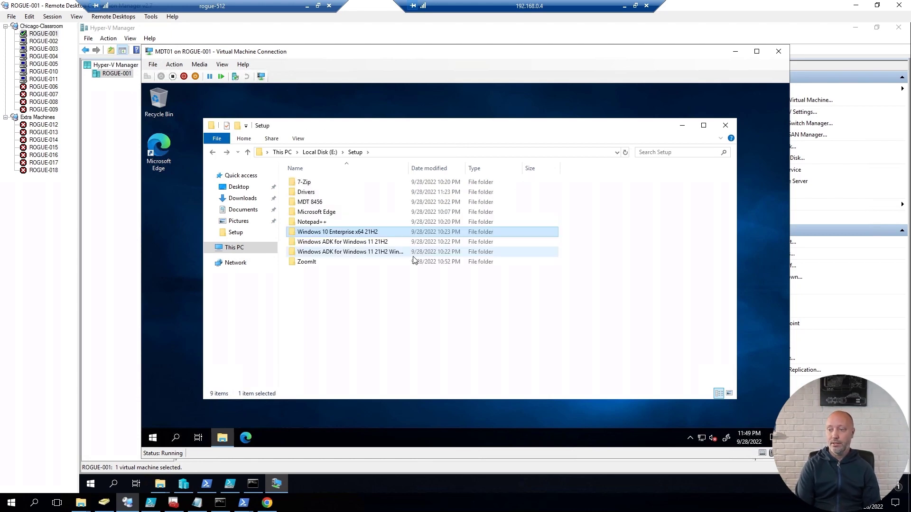
key("Down")
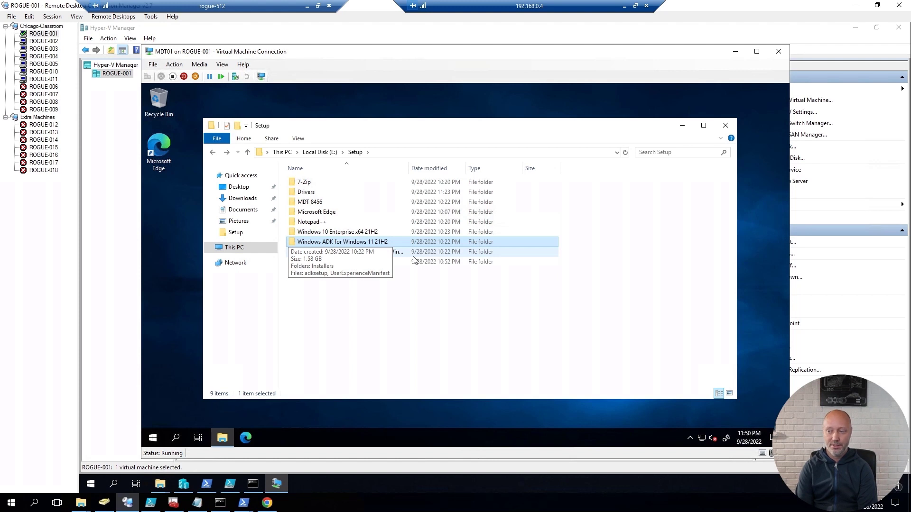
key("Up")
key("Down")
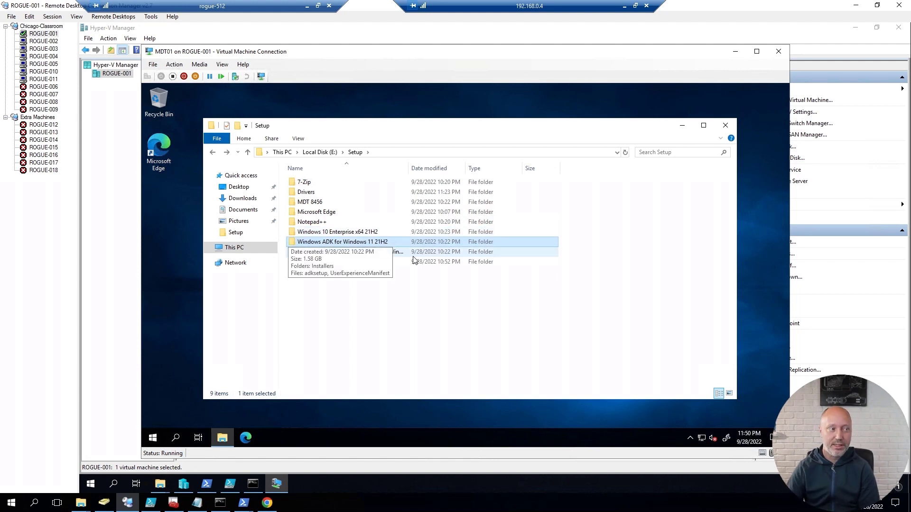
Step: Download the FriendsOfMDT PSD repository as PSD-master.zip and show it in Downloads
left_click(244, 438)
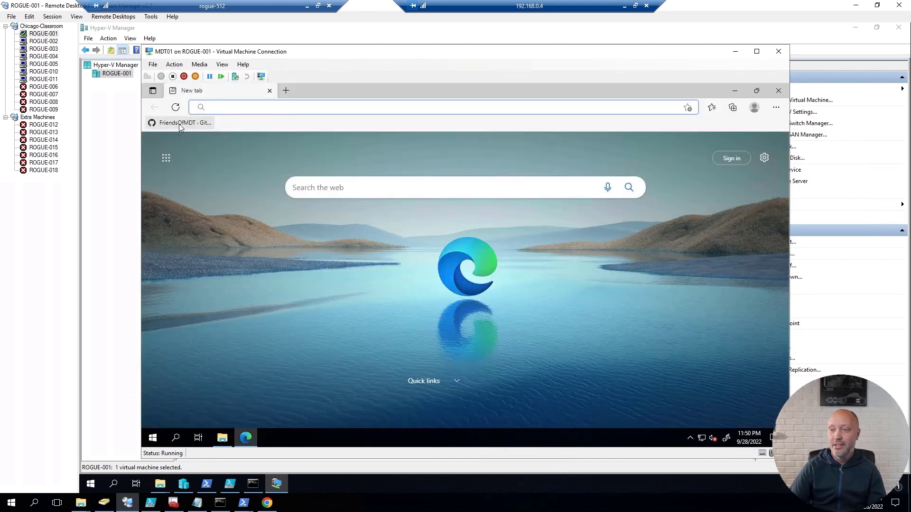
left_click(179, 124)
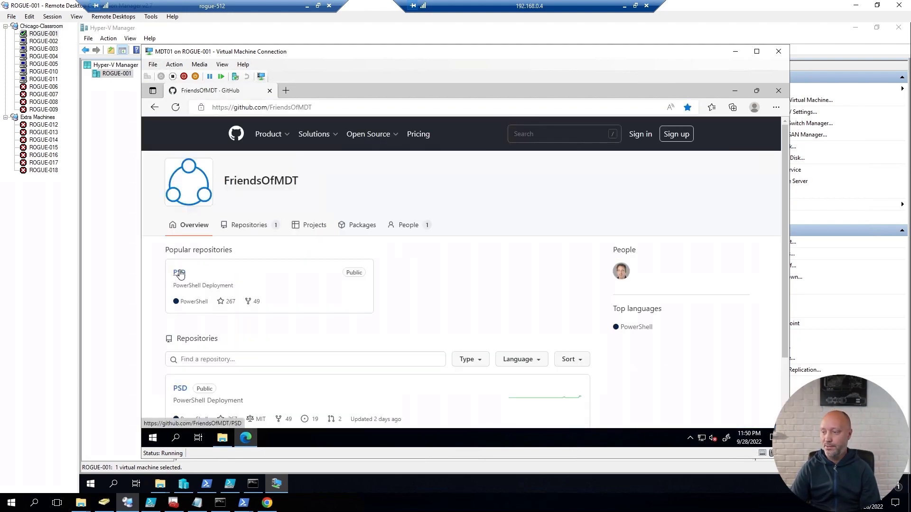
left_click(179, 274)
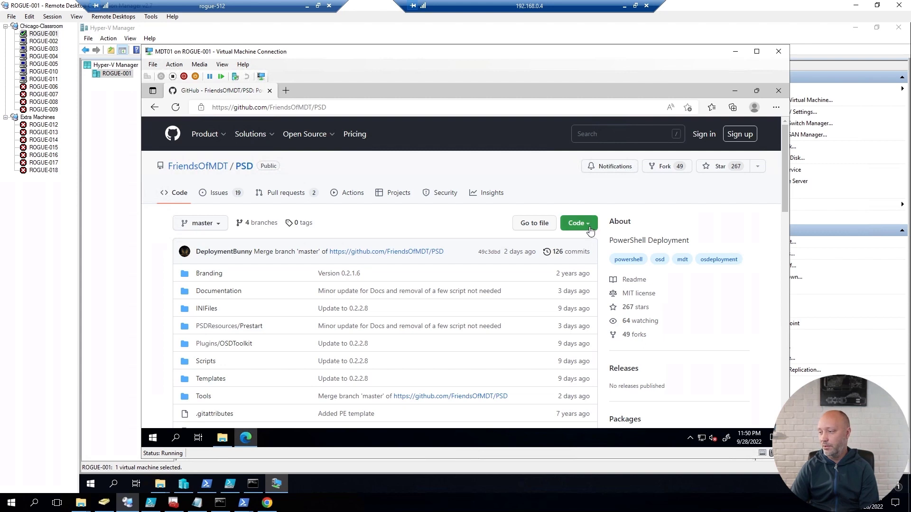
left_click(590, 230)
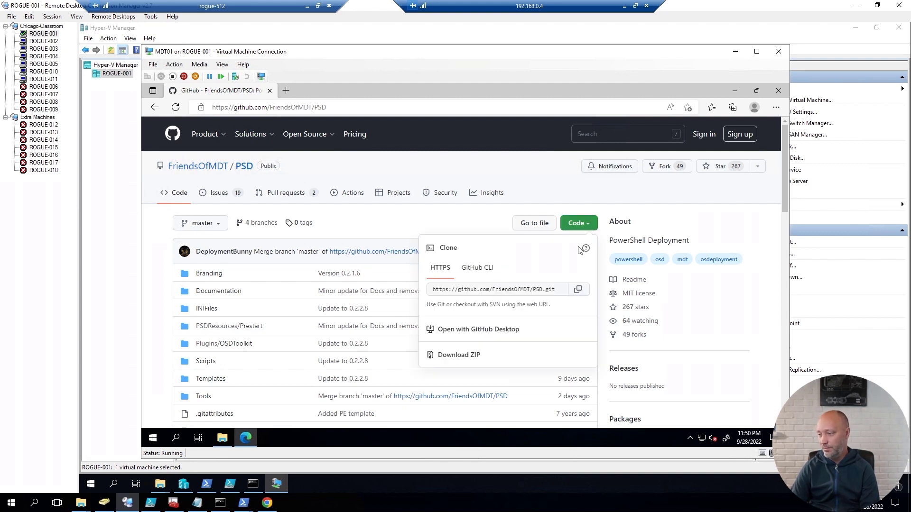
left_click(467, 356)
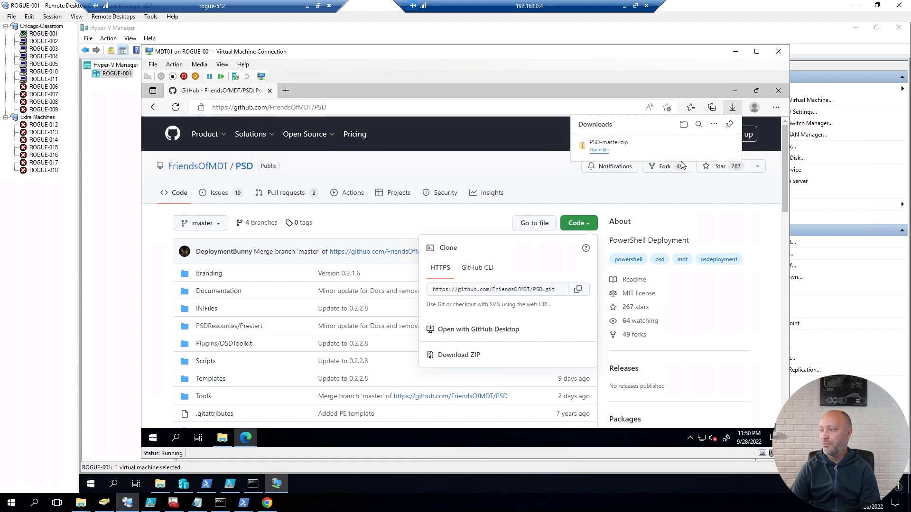
left_click(702, 148)
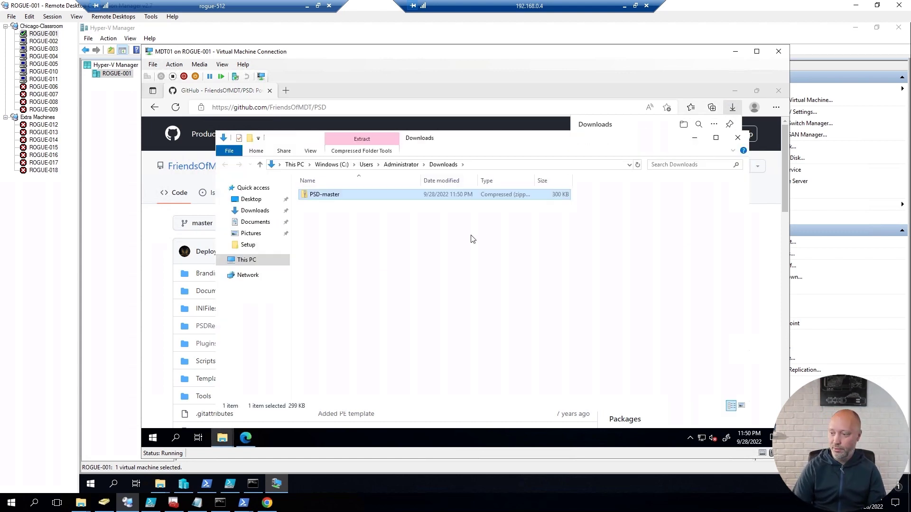
Step: Unblock the downloaded PSD-master.zip in its file properties
key("alt+Return")
left_click(603, 377)
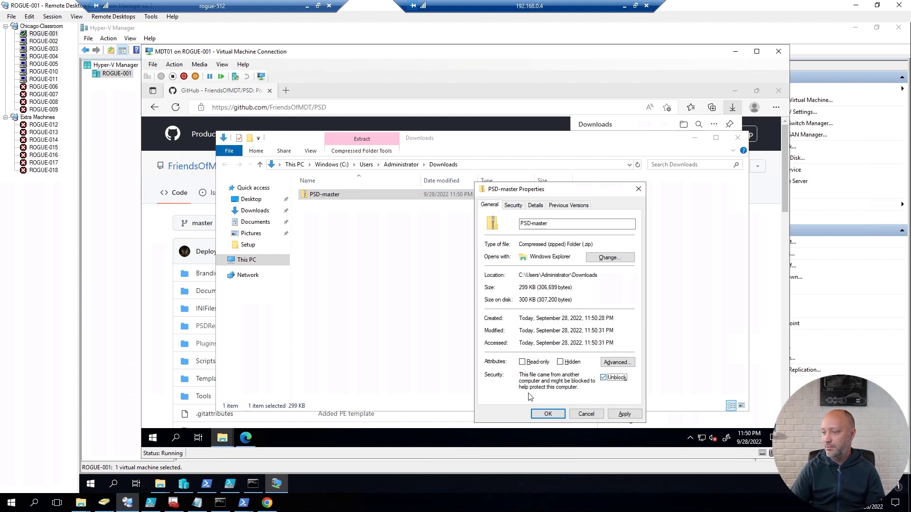
left_click(548, 414)
Step: Extract PSD-master.zip into Downloads and check the extracted PSD-master folder
right_click(335, 197)
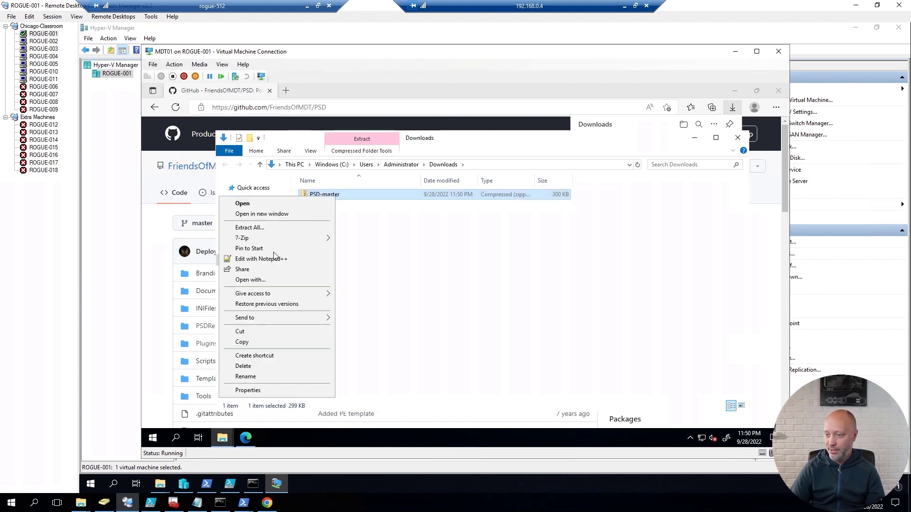
mouse_move(294, 240)
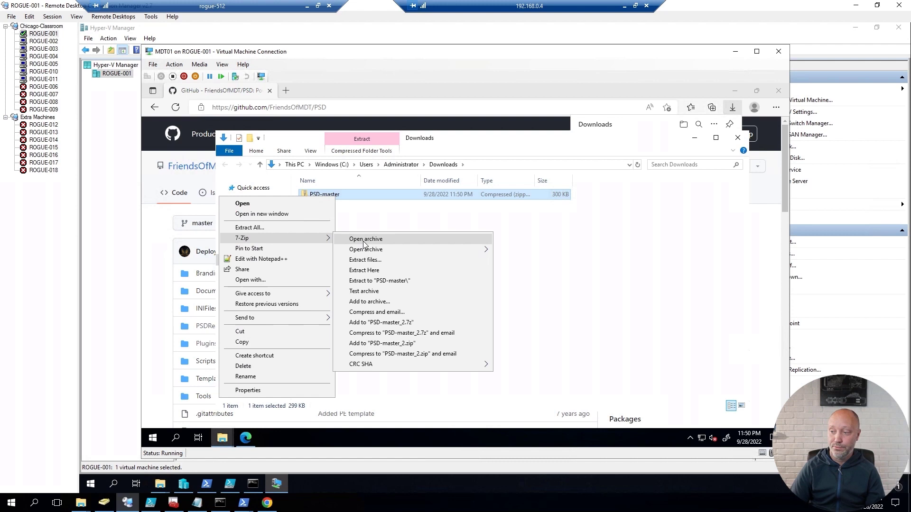
left_click(374, 270)
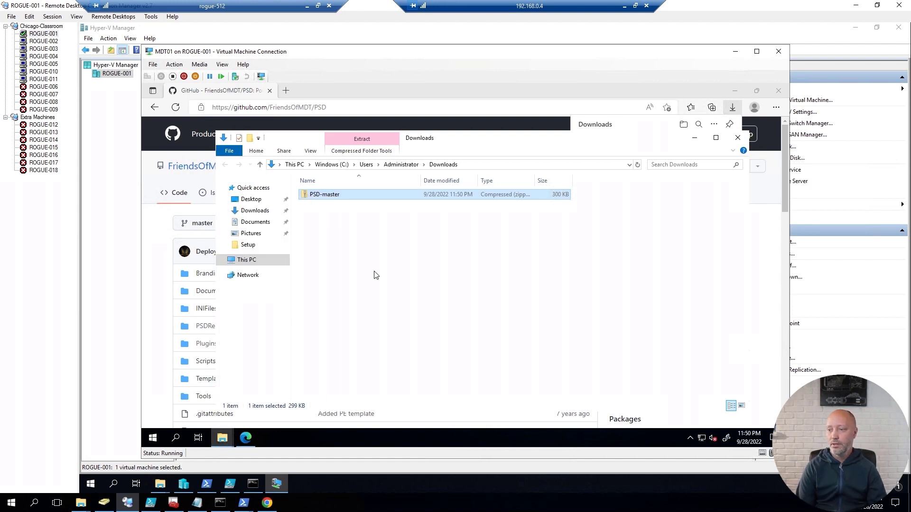
key("Up")
key("Return")
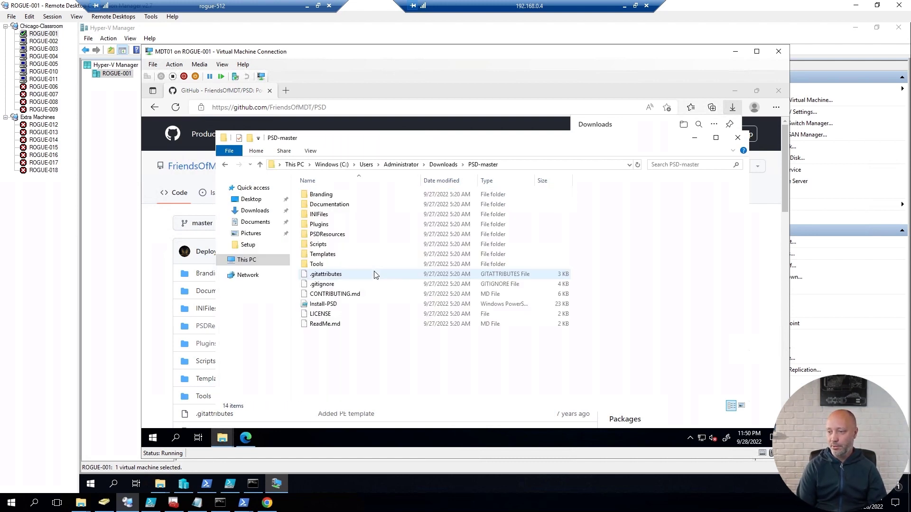
key("alt+Left")
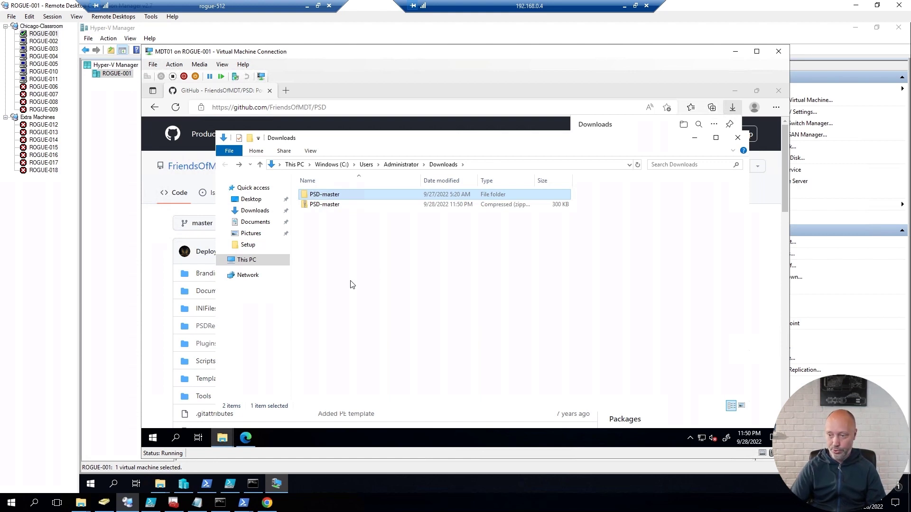
Step: In E:\Setup, rename the PSD-master folder to PSD0228
left_click(244, 260)
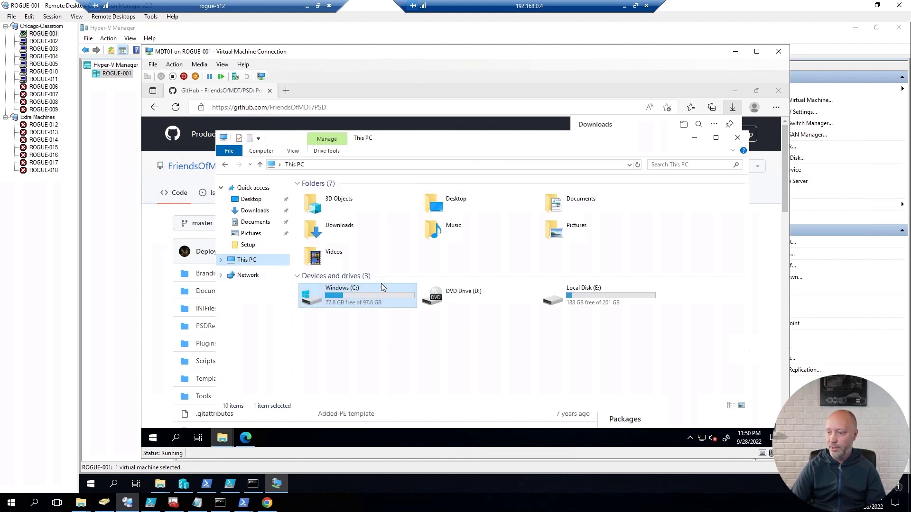
double_click(603, 301)
double_click(318, 194)
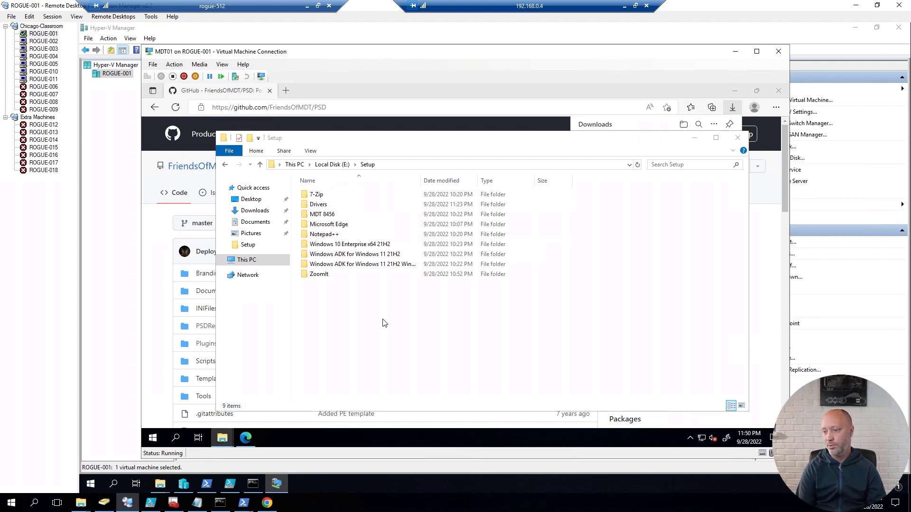
key("F2")
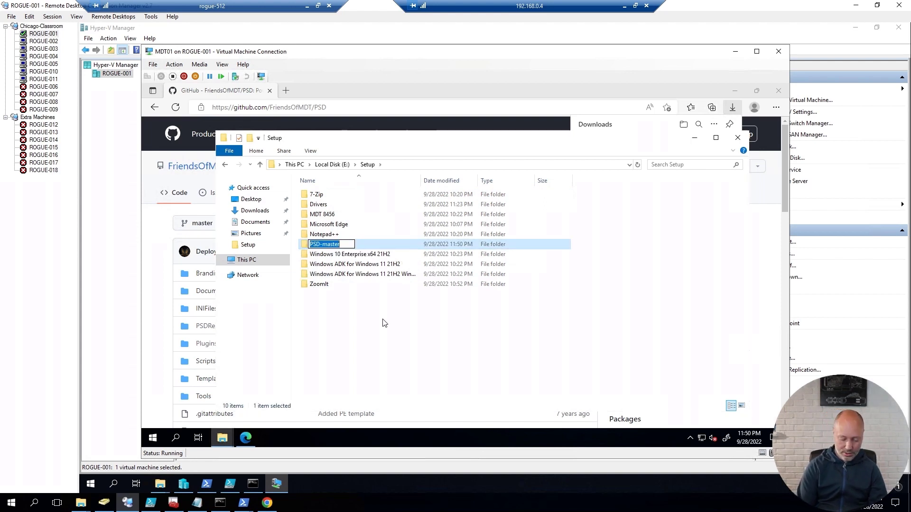
type("PSD")
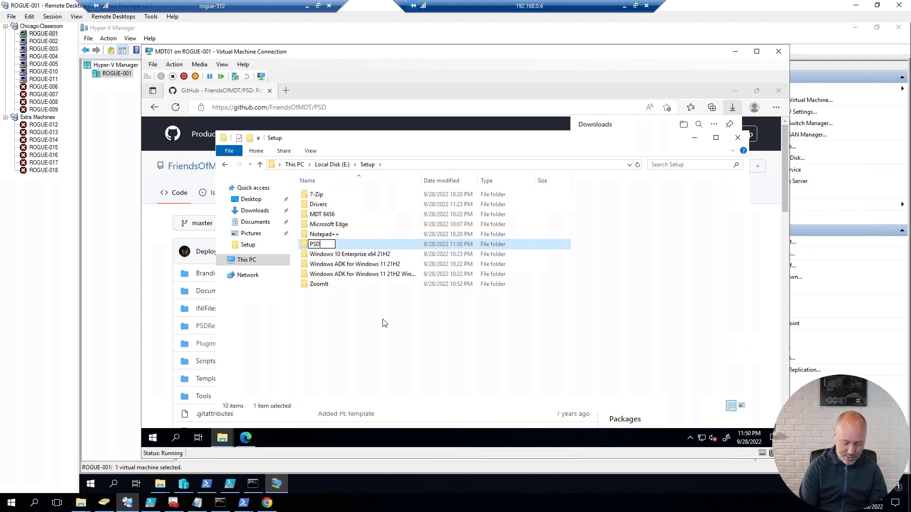
type("0228")
key("Return")
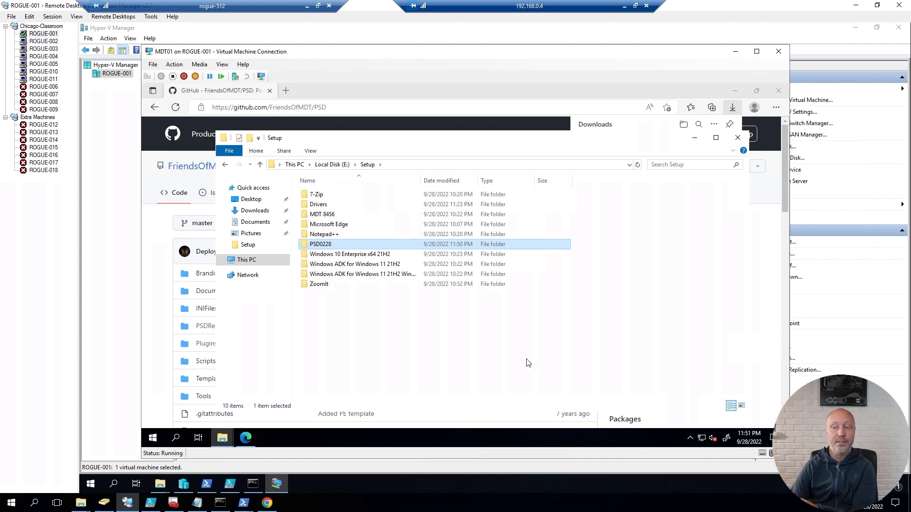
left_click(427, 354)
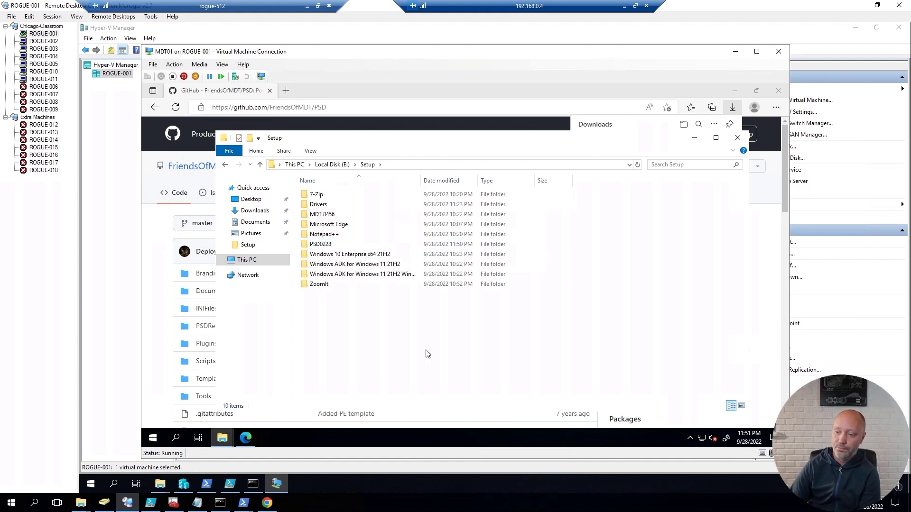
Step: Launch the MicrosoftDeploymentToolkit_x64 installer from E:\Setup\MDT 8456
left_click(244, 260)
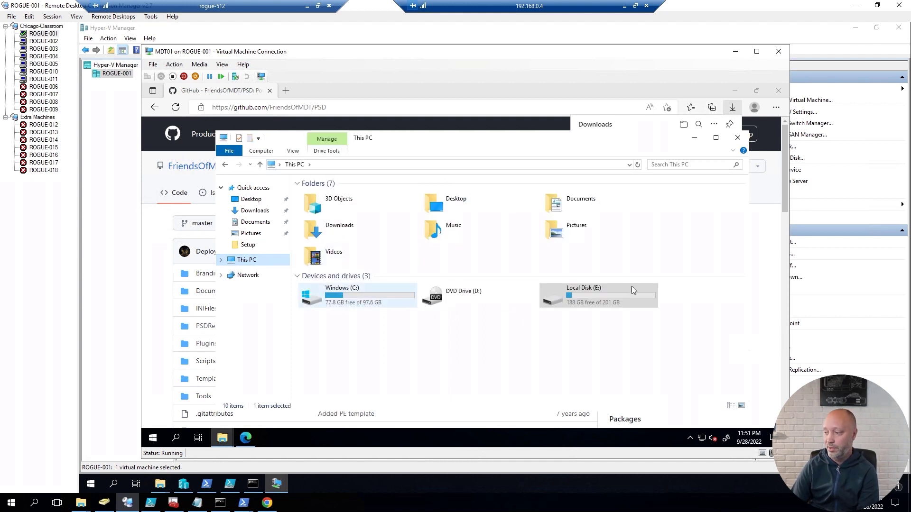
left_click(583, 299)
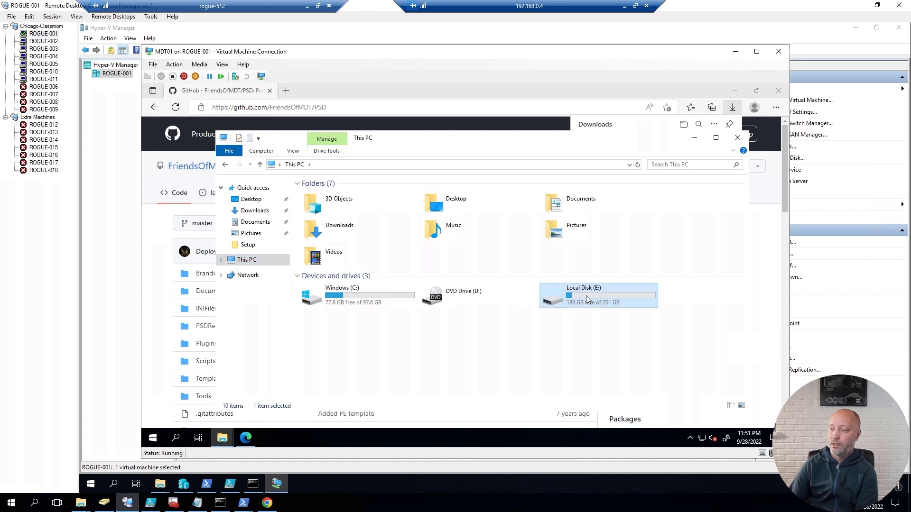
double_click(586, 295)
double_click(317, 196)
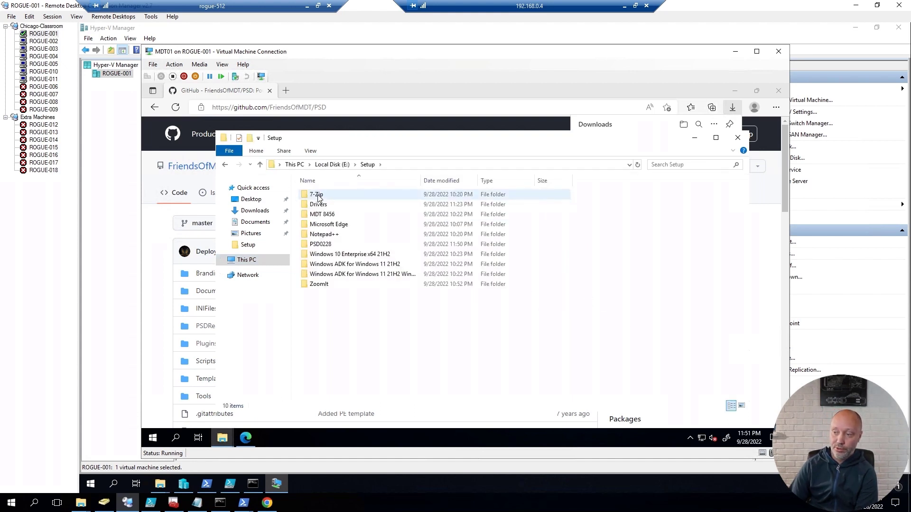
left_click(326, 215)
key("Return")
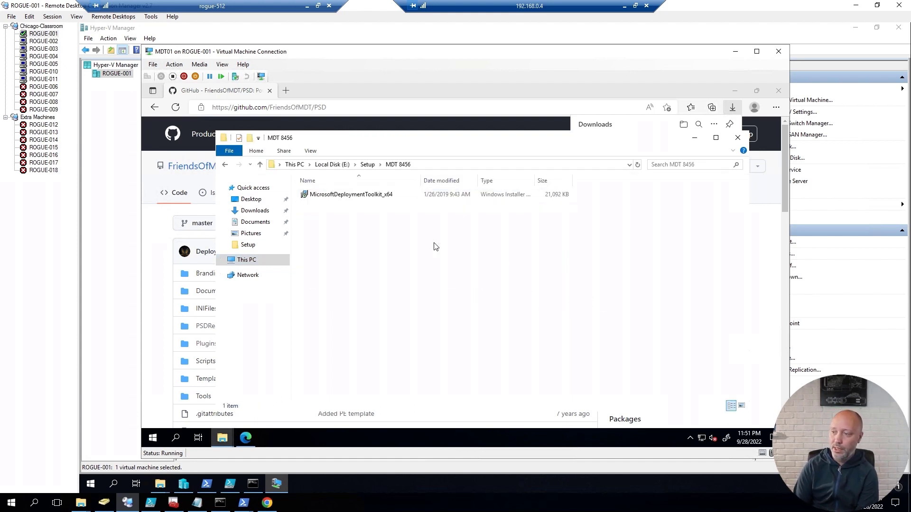
key("Down")
key("Return")
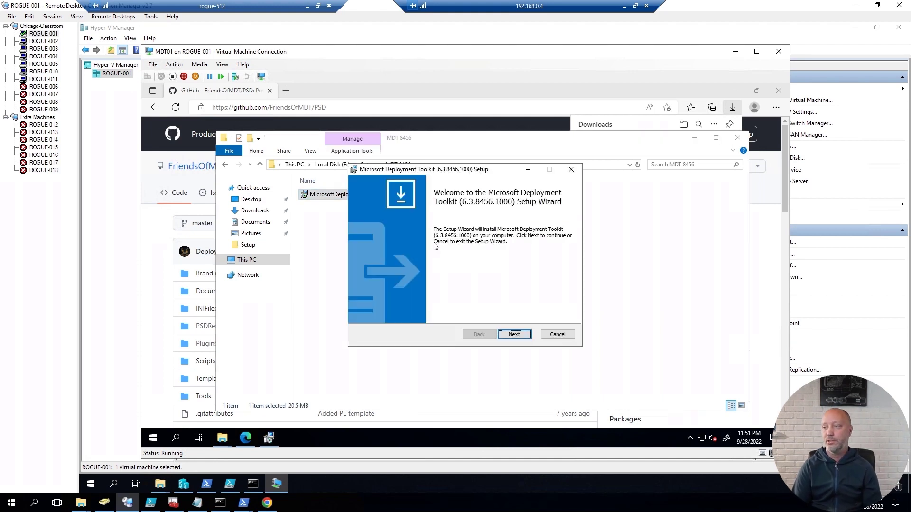
Step: Accept the licence and install MDT 6.3.8456.1000 with its default components
key("Return")
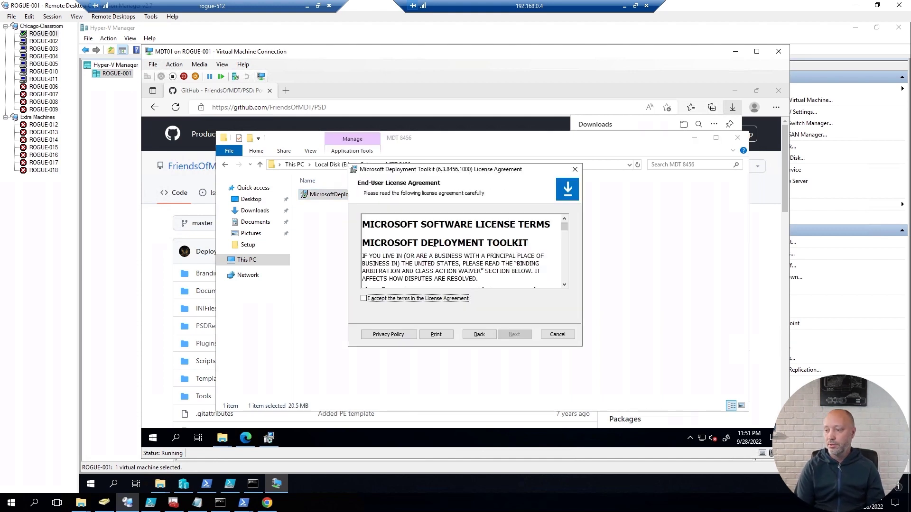
left_click(427, 299)
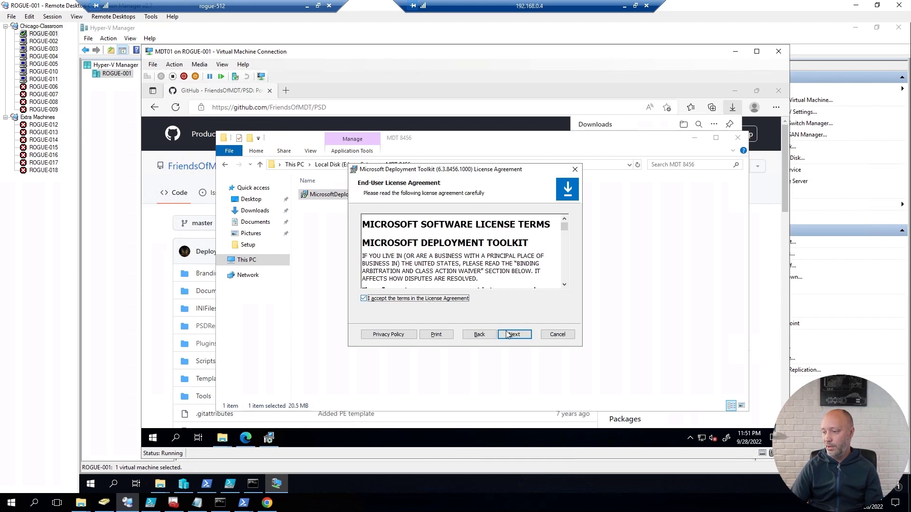
left_click(514, 335)
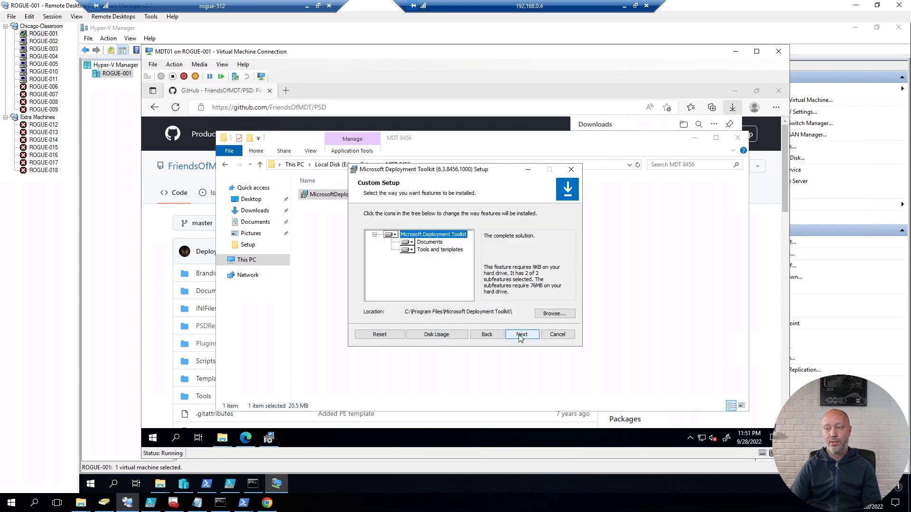
left_click(520, 335)
left_click(519, 335)
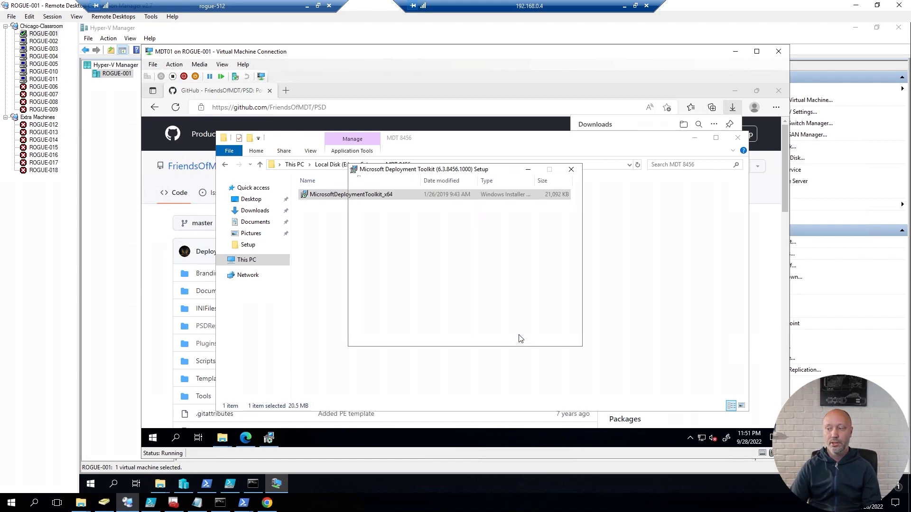
left_click(519, 334)
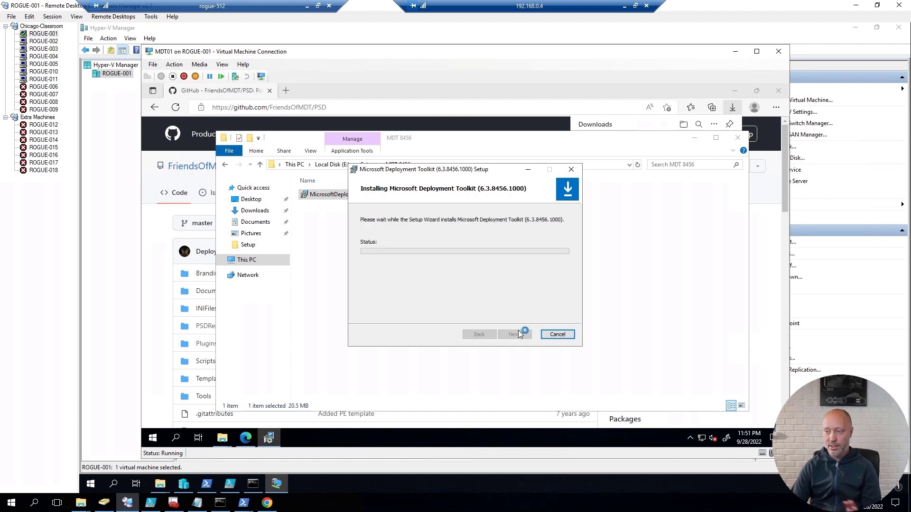
left_click(429, 324)
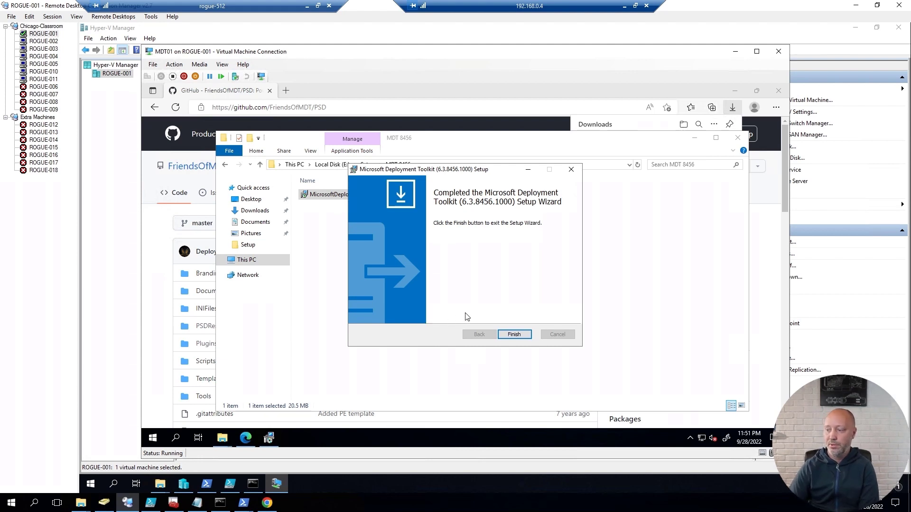
left_click(514, 334)
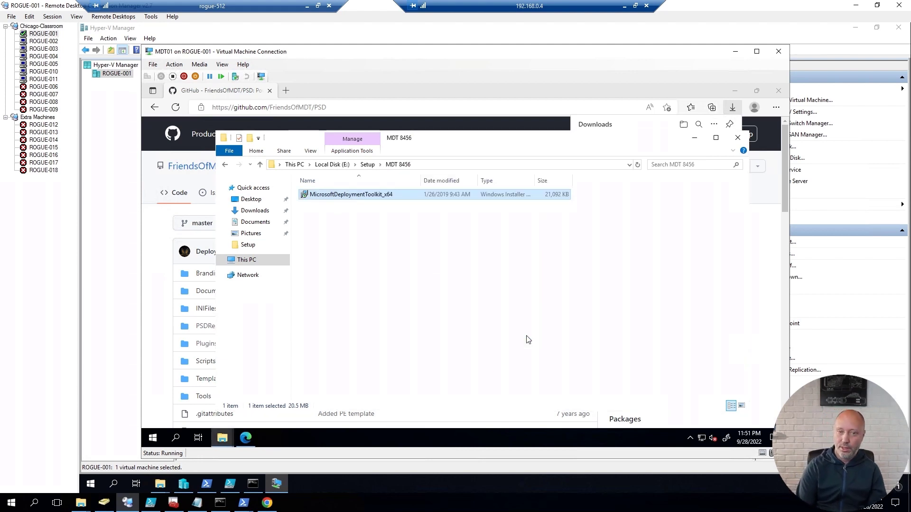
key("BackSpace")
Step: Launch adksetup from the Windows ADK for Windows 11 21H2 folder
key("Down")
key("Down")
key("Down")
key("Down")
key("Down")
key("Down")
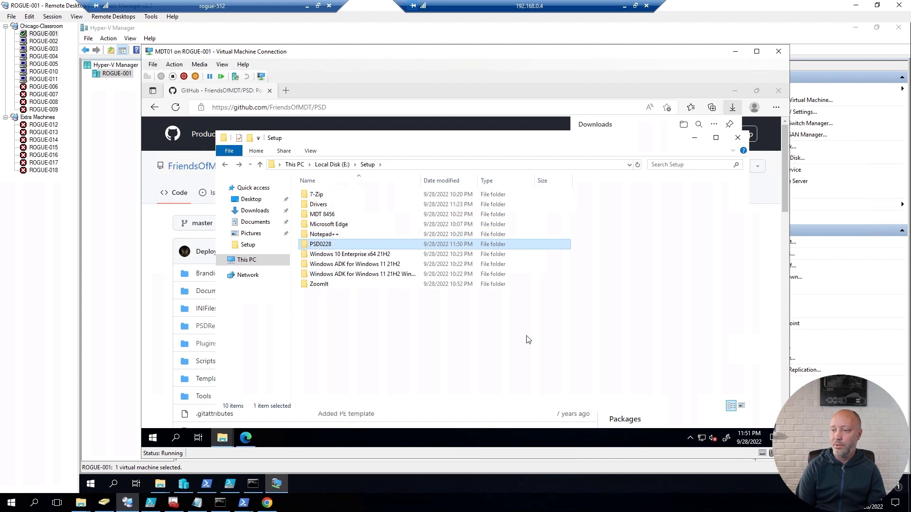
key("Up")
key("Return")
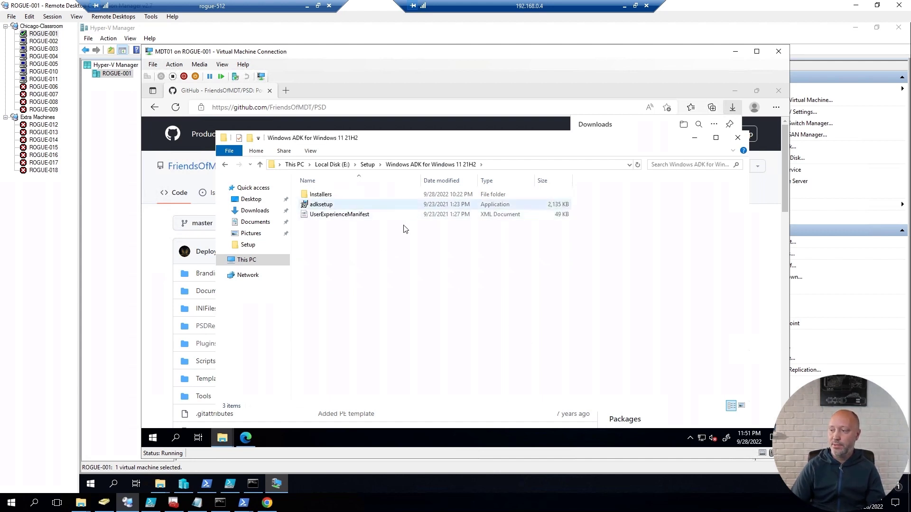
key("Down")
key("F2")
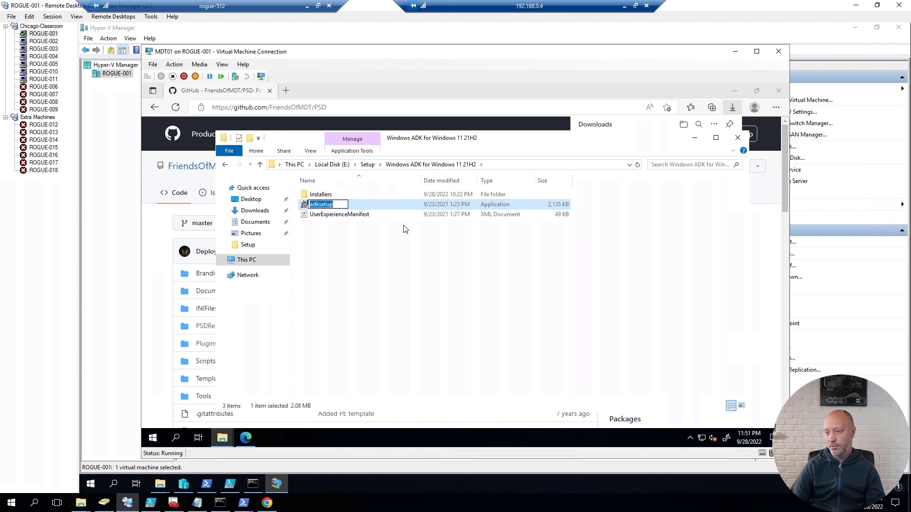
key("Return")
double_click(332, 209)
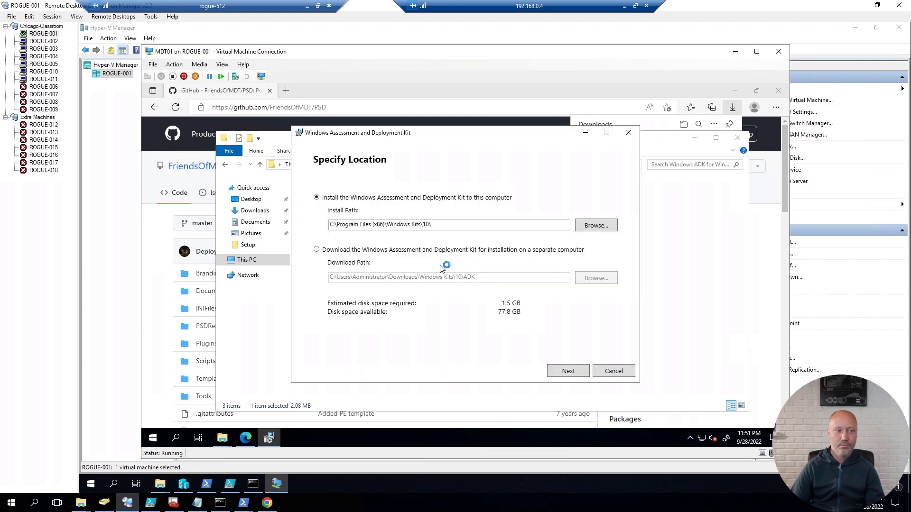
Step: Install the ADK at the default path without Performance Toolkit, UE-V Template Generator, or App-V Sequencers
left_click(569, 371)
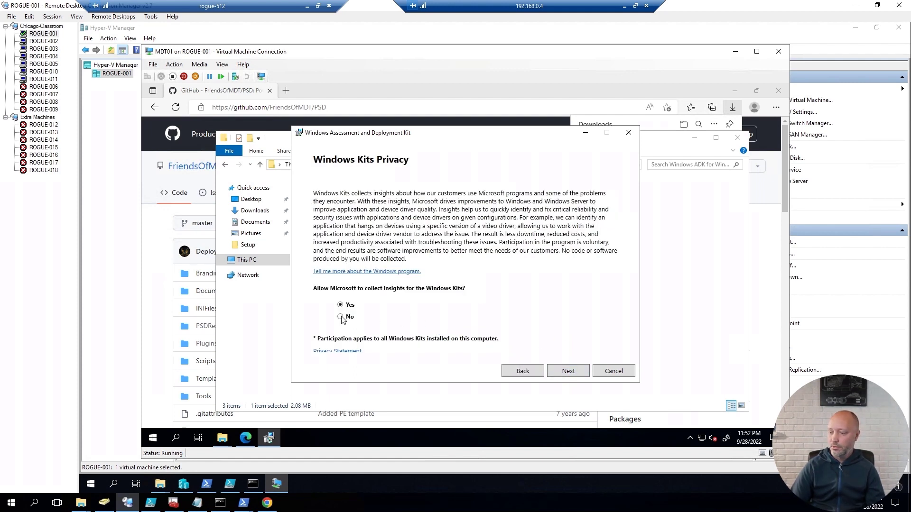
left_click(570, 374)
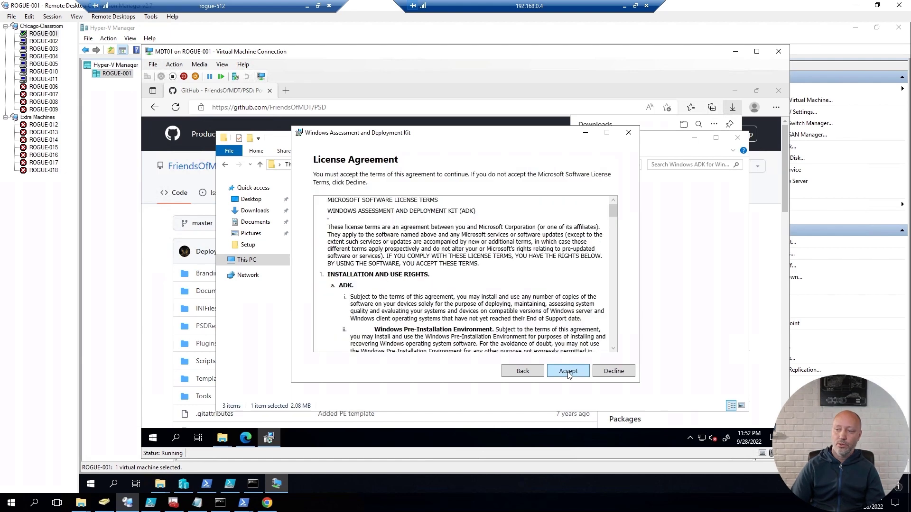
left_click(568, 371)
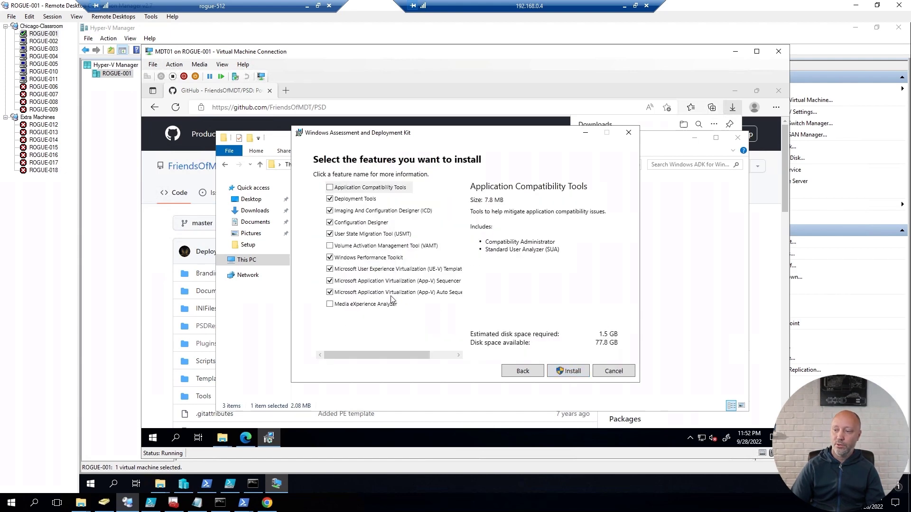
left_click(329, 257)
left_click(330, 270)
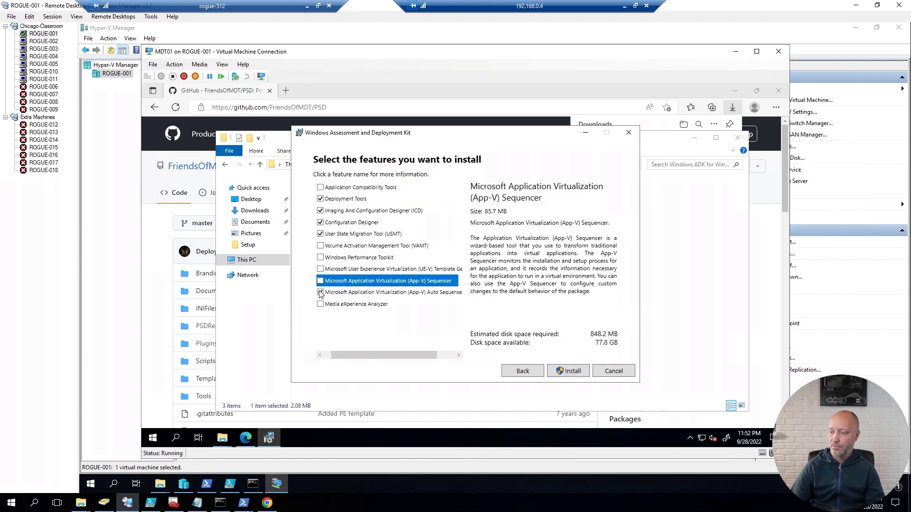
left_click(321, 281)
left_click(320, 292)
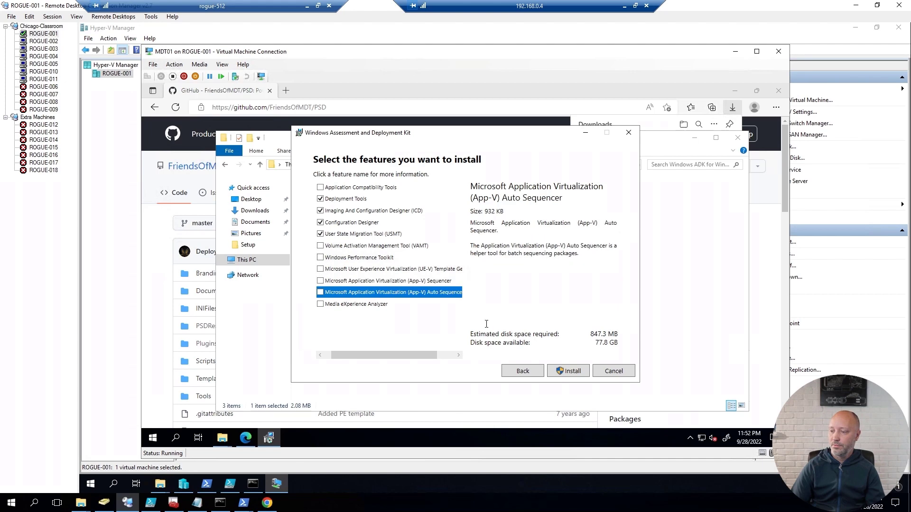
left_click(577, 374)
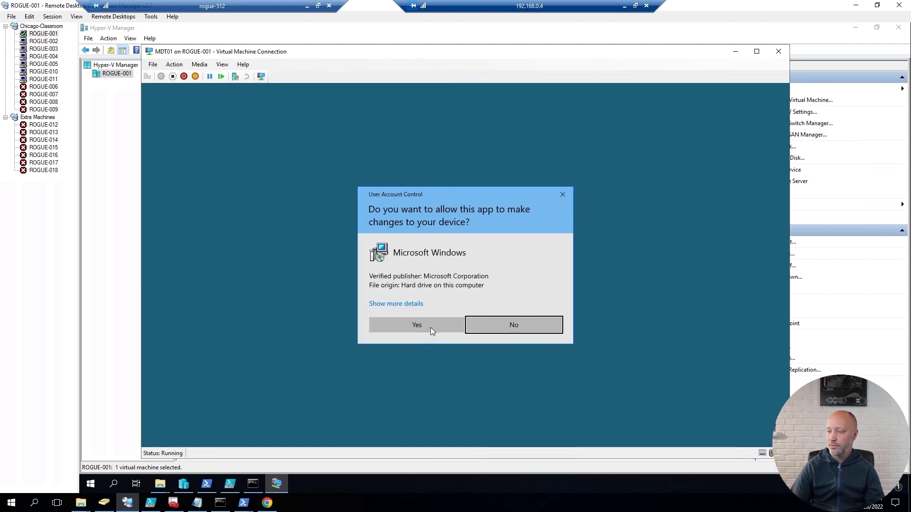
left_click(431, 328)
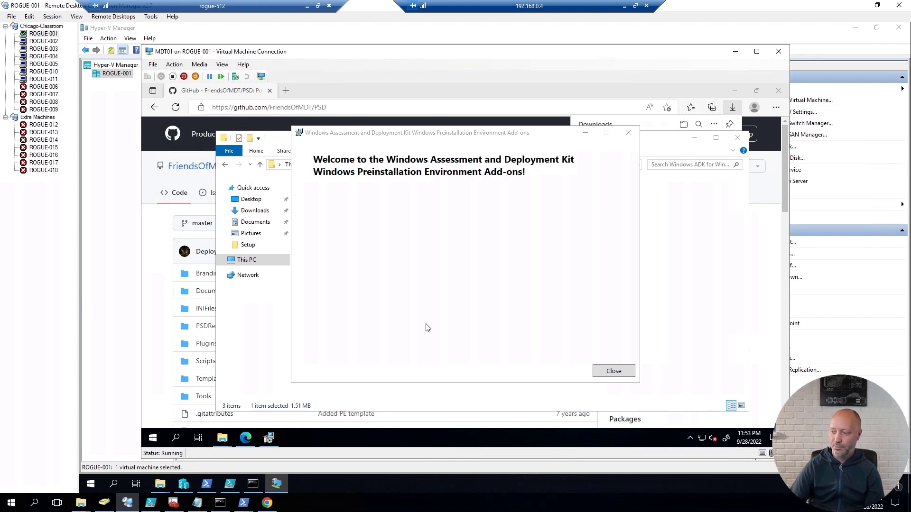
Step: Close the finished WinPE add-ons installer and return to E:\Setup
left_click(615, 374)
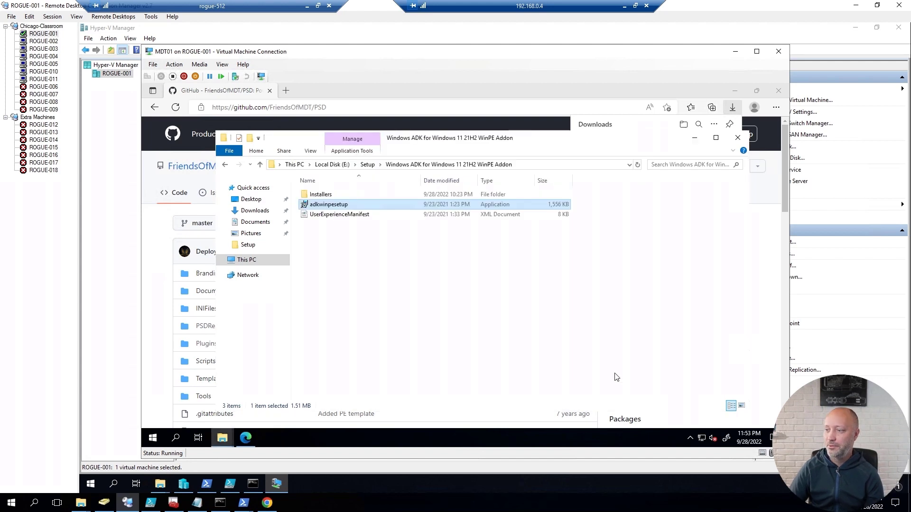
left_click(367, 165)
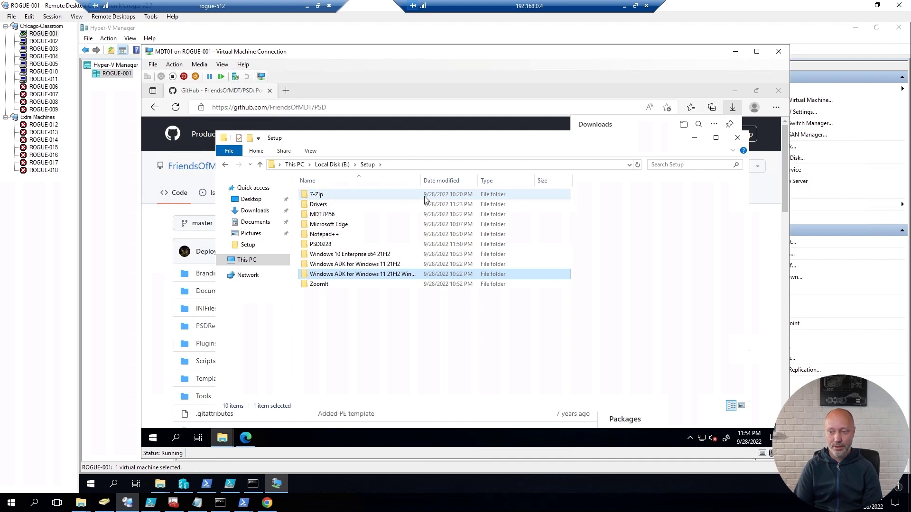
Step: Start Windows PowerShell as Administrator from the Win+X menu
left_click(389, 329)
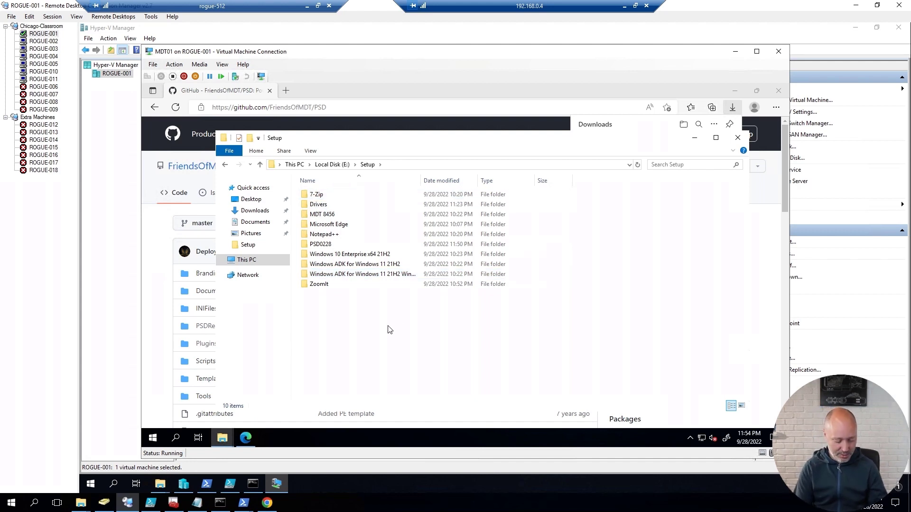
key("super+x")
key("a")
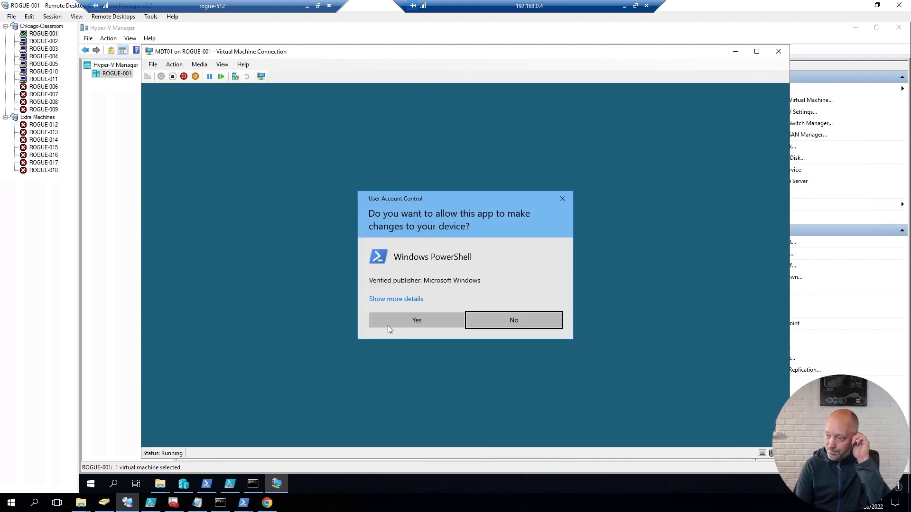
left_click(388, 327)
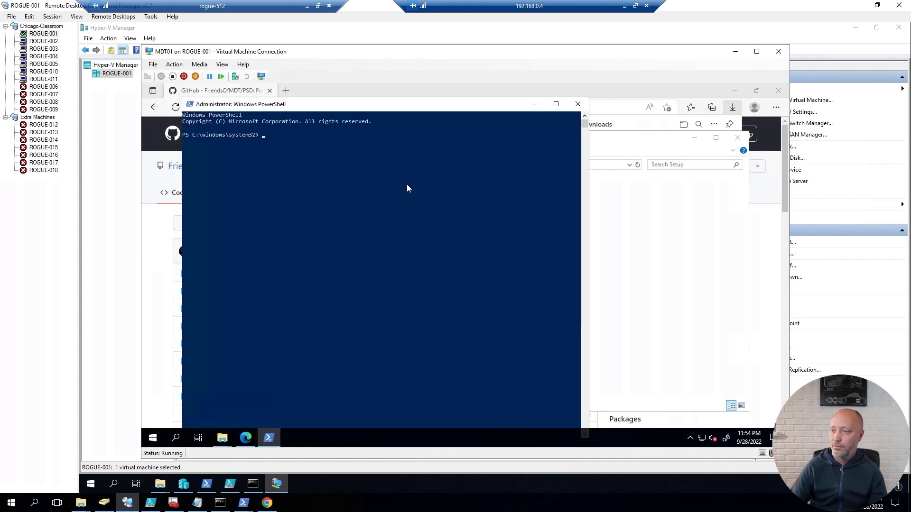
Step: Set the console font size to 20 and widen the PowerShell window
right_click(398, 108)
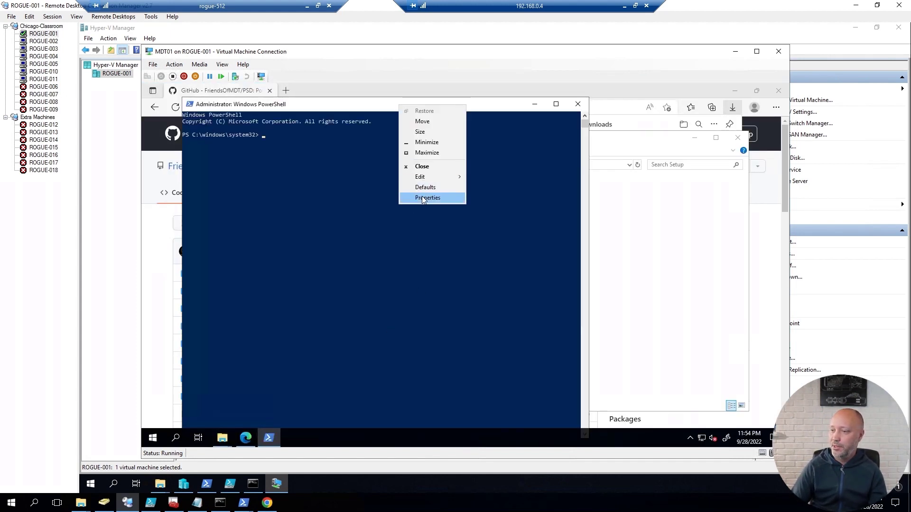
key("Return")
left_click(228, 128)
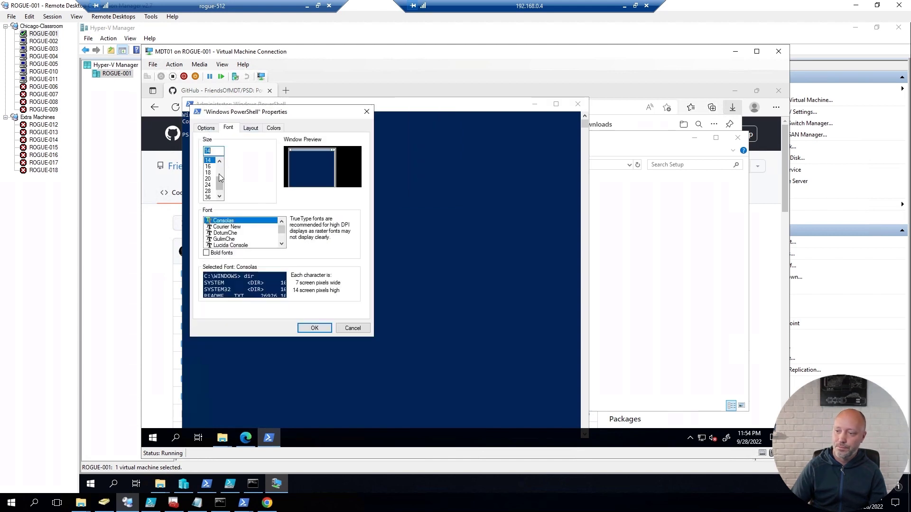
left_click(208, 180)
left_click(313, 327)
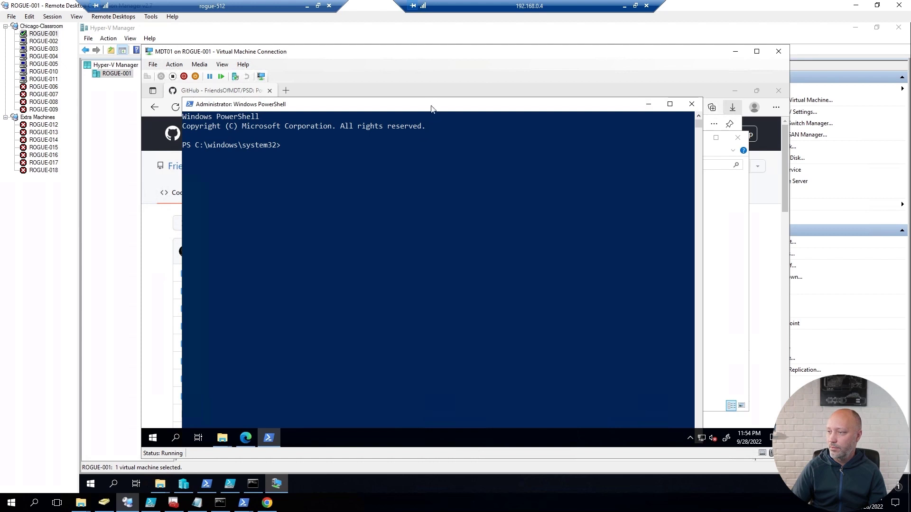
left_click_drag(435, 98, 391, 107)
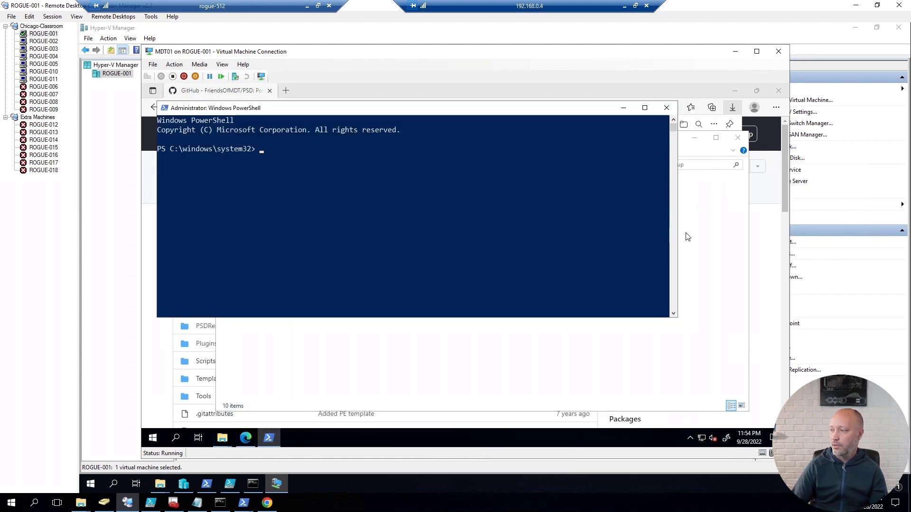
left_click_drag(678, 232, 733, 232)
Step: Change to E:\Setup\PSD0228 in PowerShell and list its contents
left_click(476, 226)
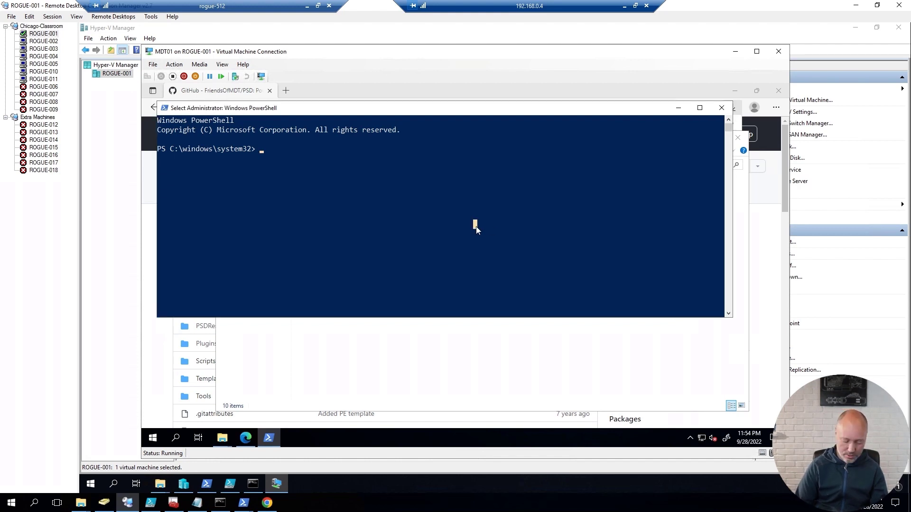
type("e;")
key("Return")
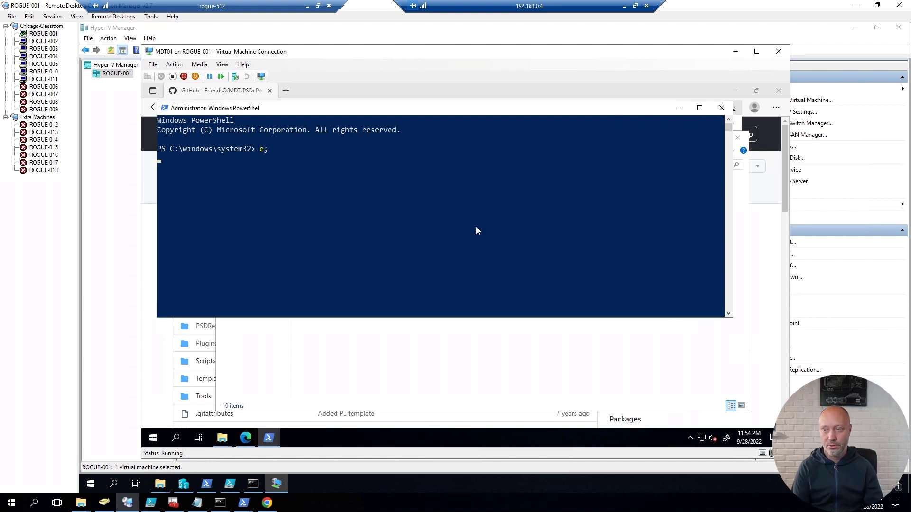
type("e:")
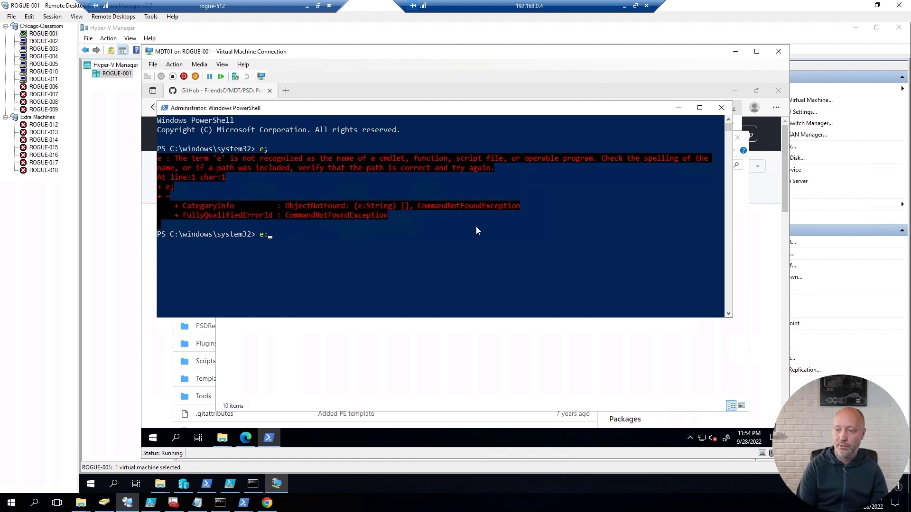
key("Return")
type("cd .\\Setup\\")
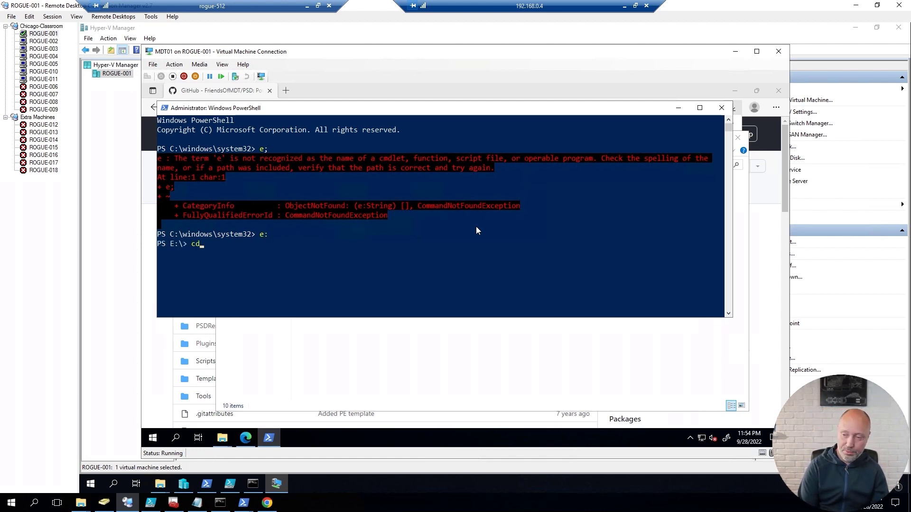
key("Return")
type("cd .\\PSD0228\\")
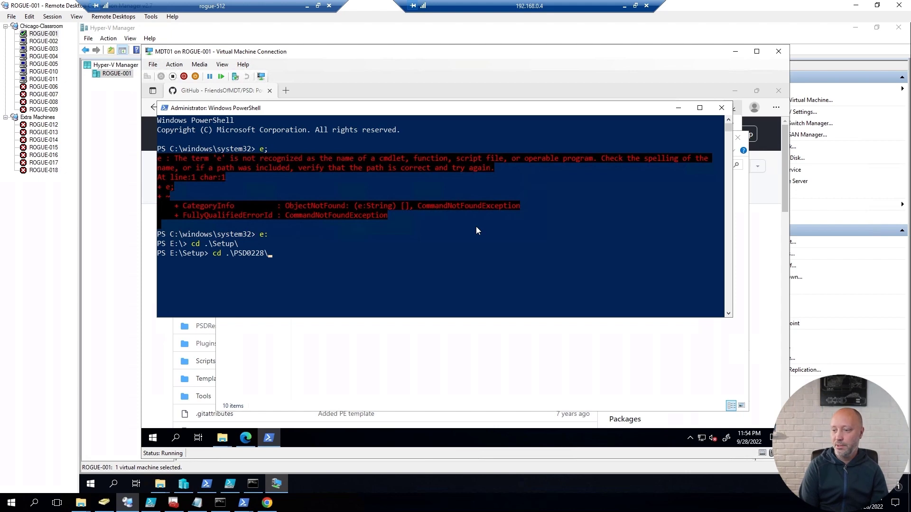
key("Return")
type("cls")
key("Return")
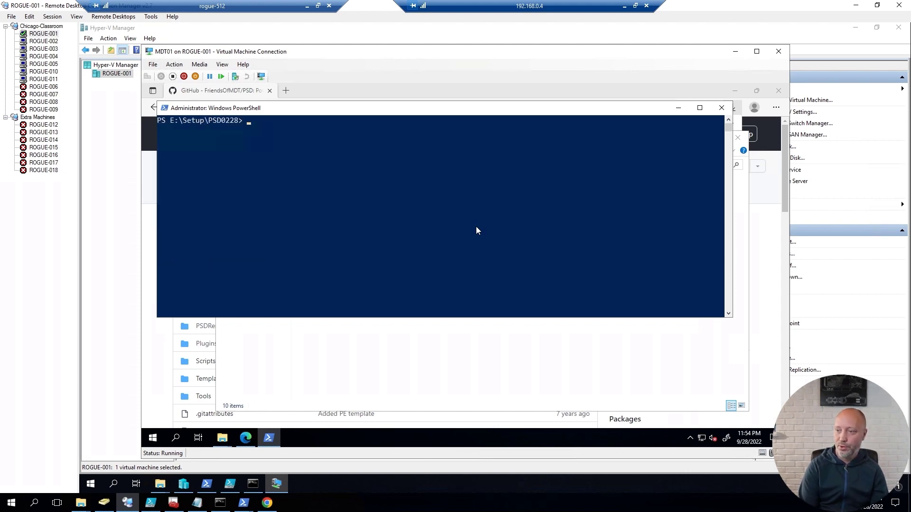
type("ls")
key("Return")
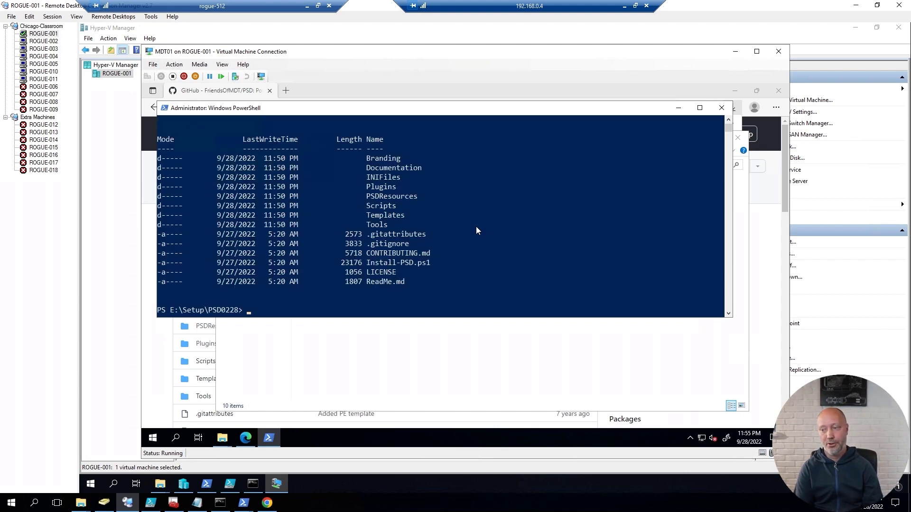
Step: Run Install-PSD.ps1 -psDeploymentFolder E:\PSDProduction -psDeploymentShare psdproduction
type("inst")
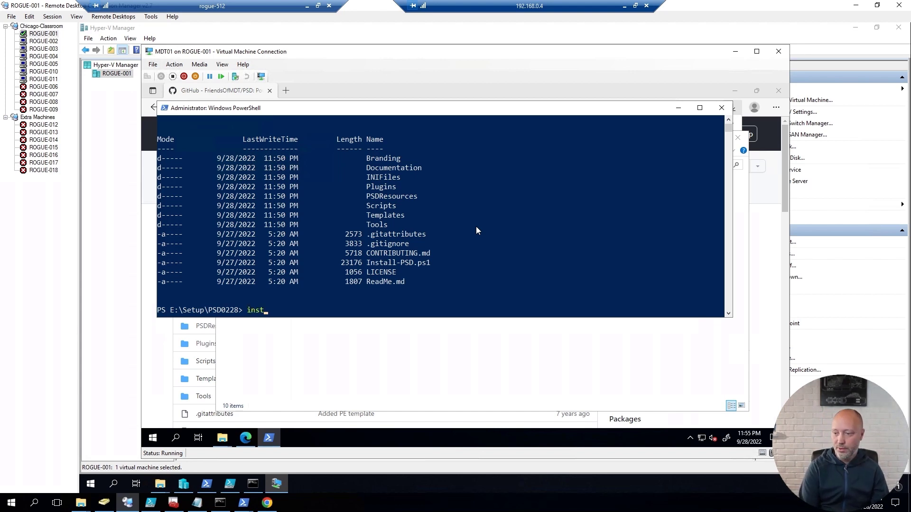
key("Tab")
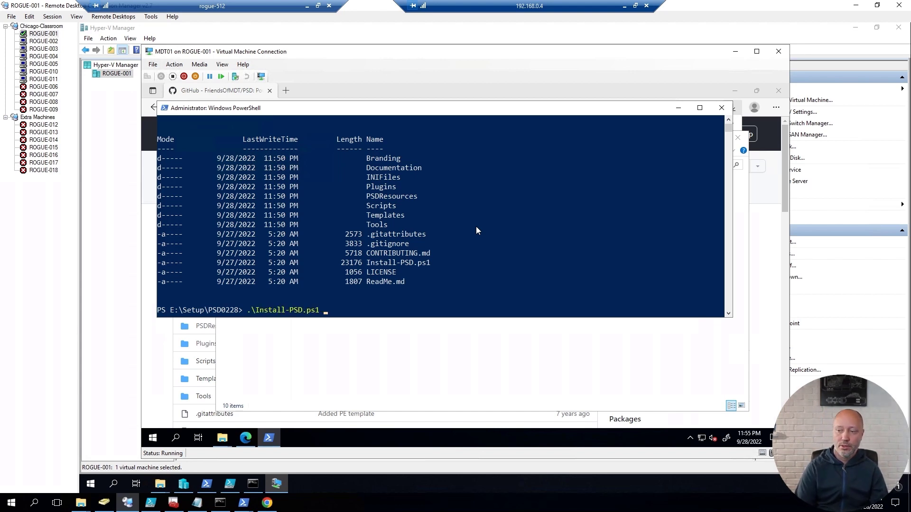
type("-psd")
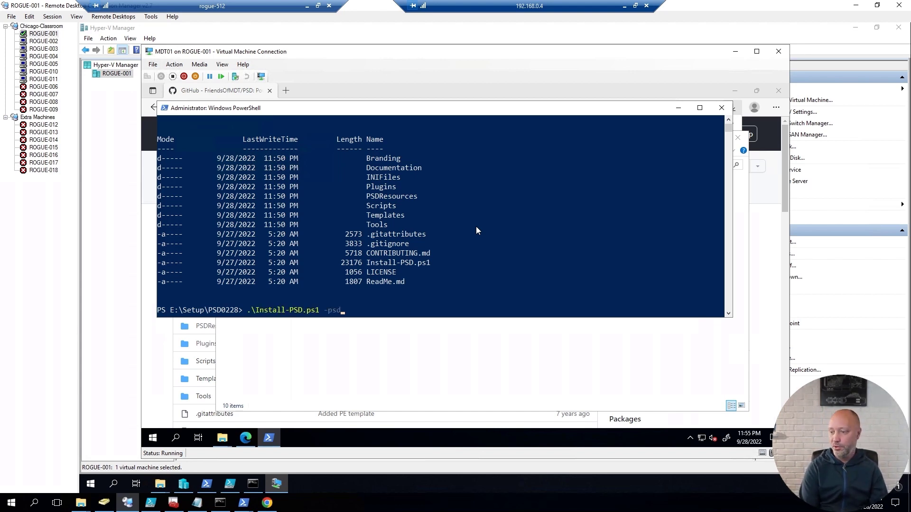
key("Tab")
type("E:\\")
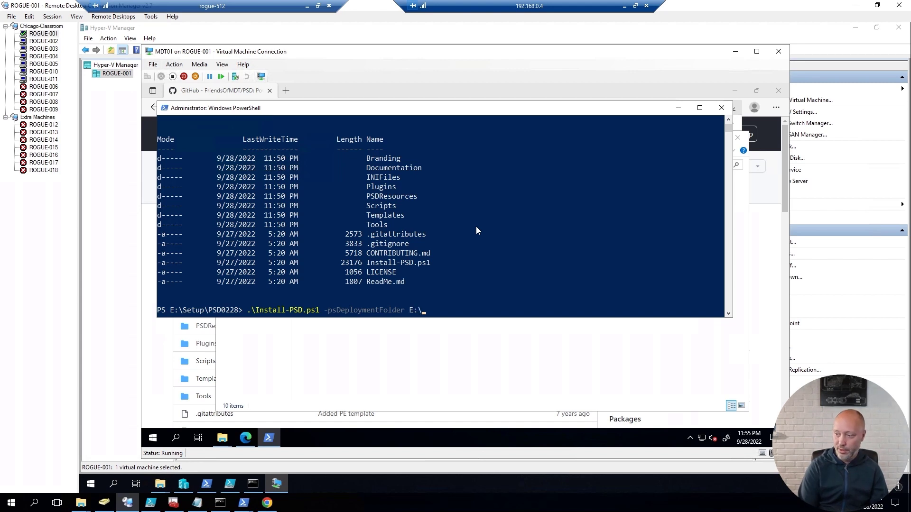
type("PSD")
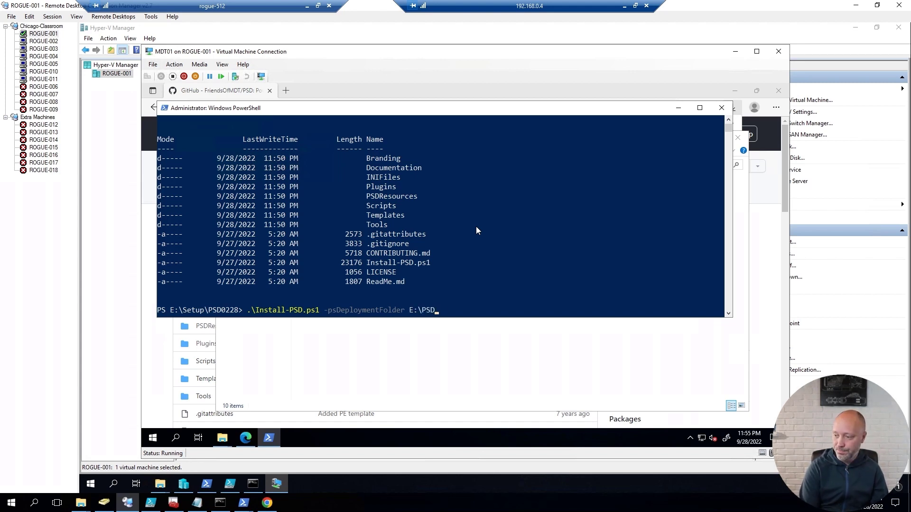
type("Production -")
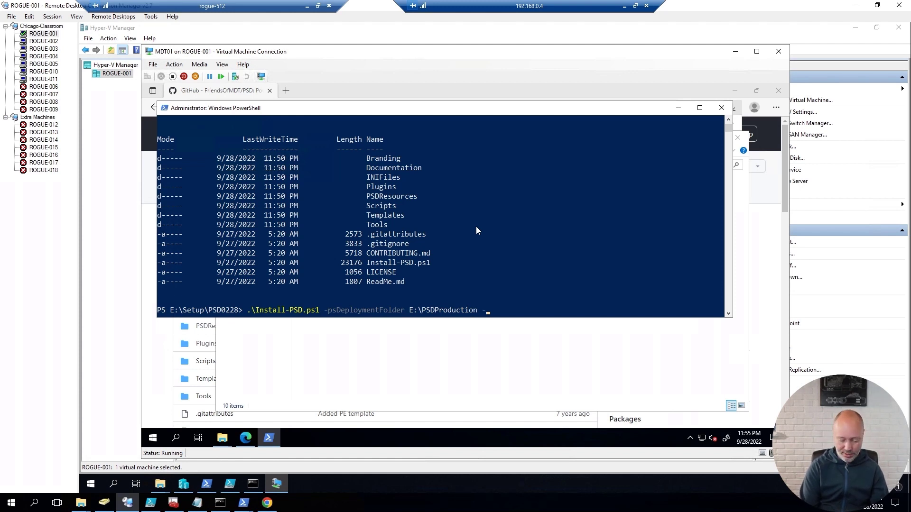
type("psDeploymentShare")
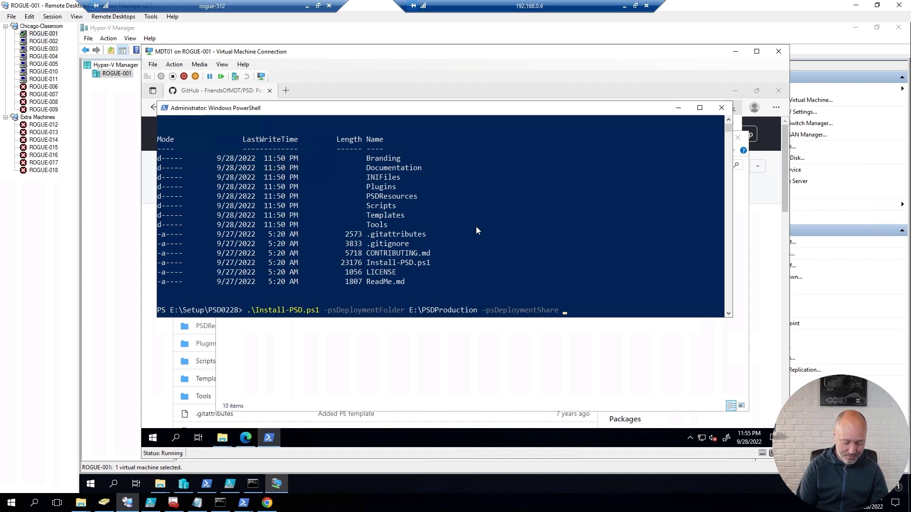
type("psd")
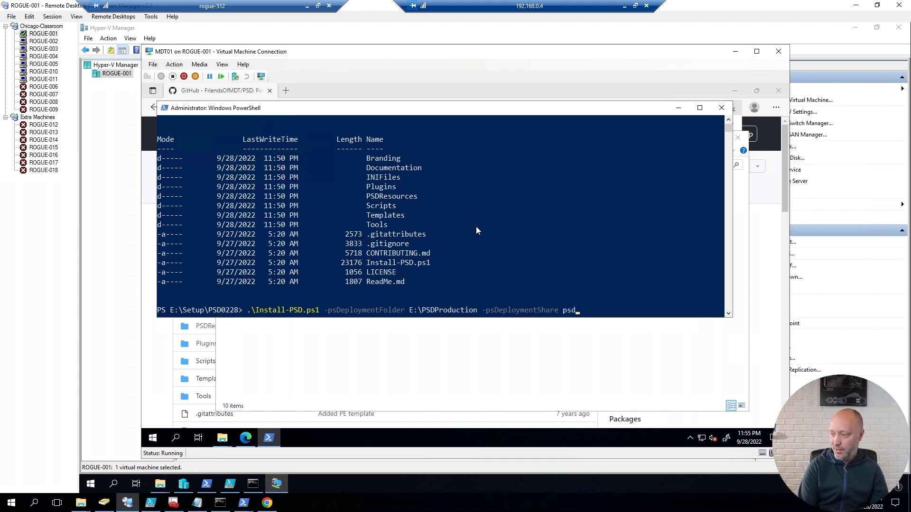
type("prodict")
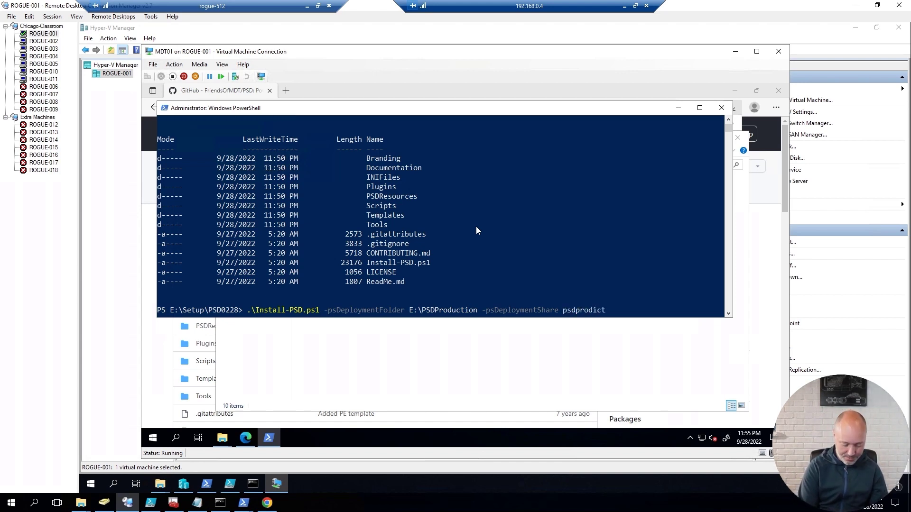
type("oon")
key("BackSpace")
key("BackSpace")
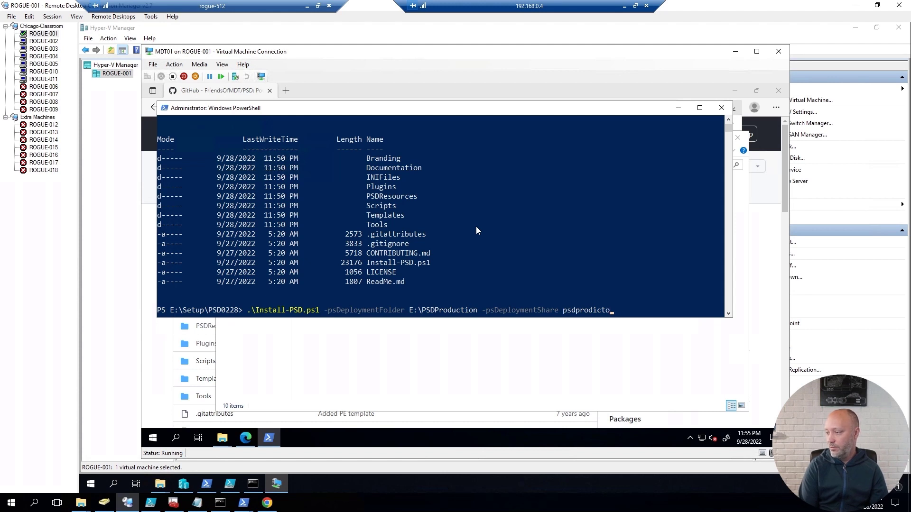
key("BackSpace")
key("BackSpace")
key("BackSpace")
key("BackSpace")
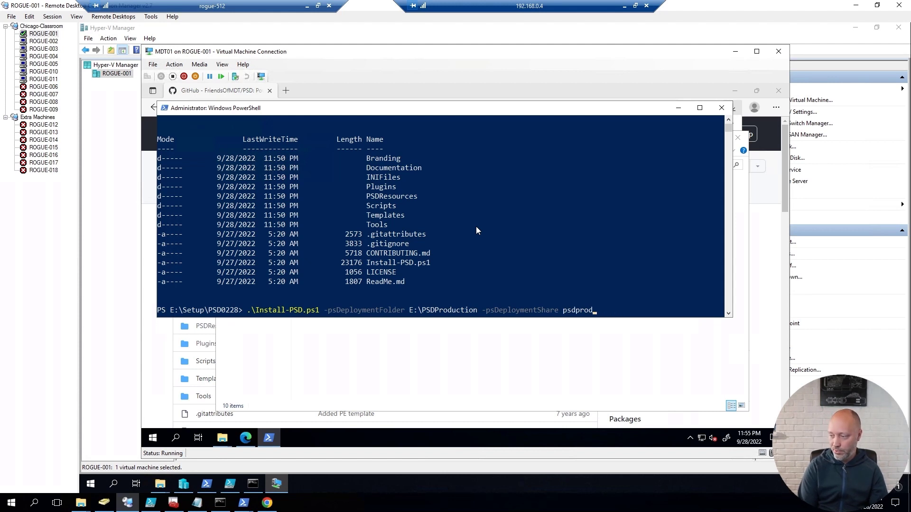
type("uction")
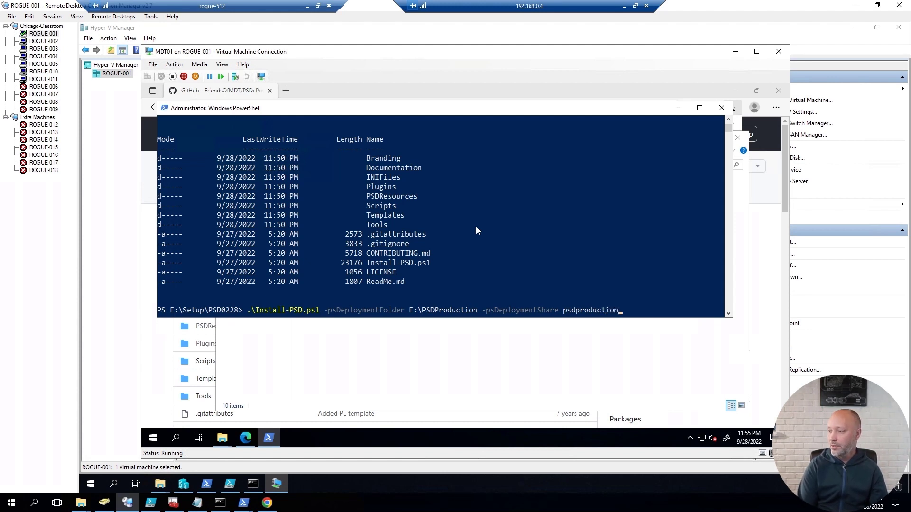
key("Return")
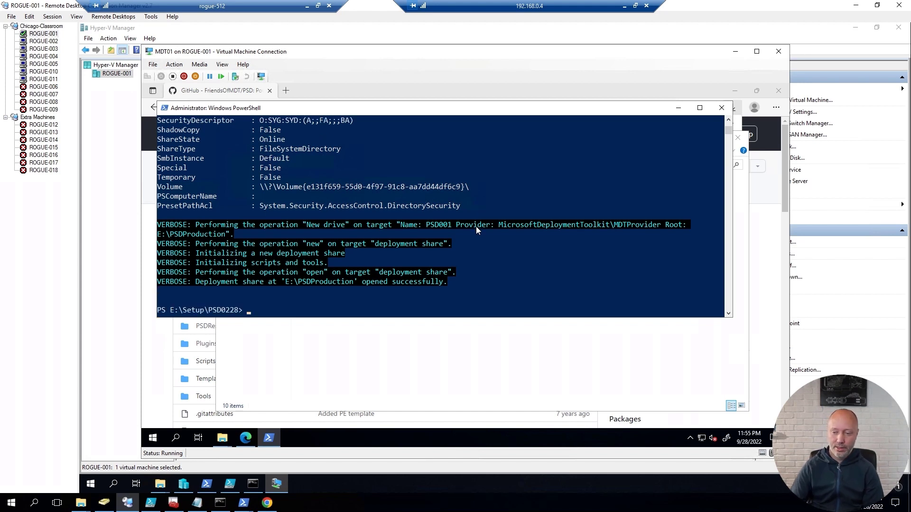
Step: Pin Deployment Workbench from the Microsoft Deployment Toolkit group to Start
left_click(152, 438)
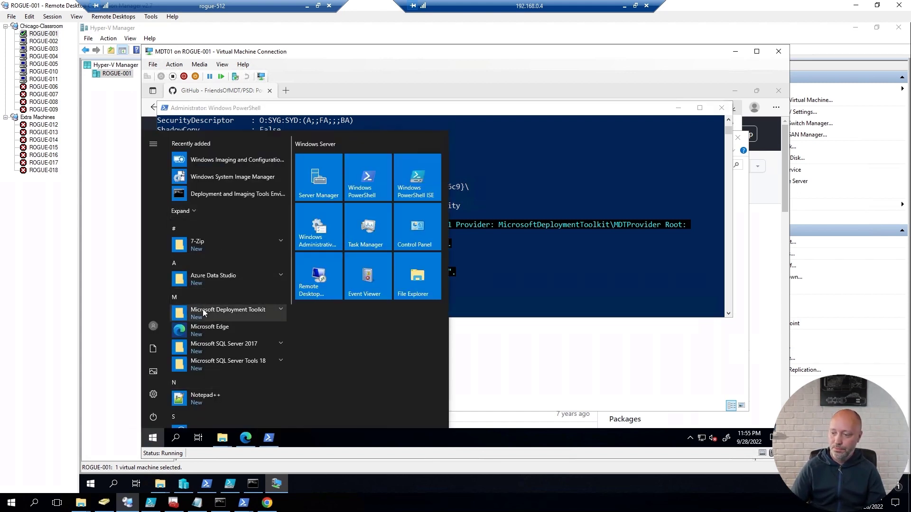
left_click(259, 311)
right_click(215, 364)
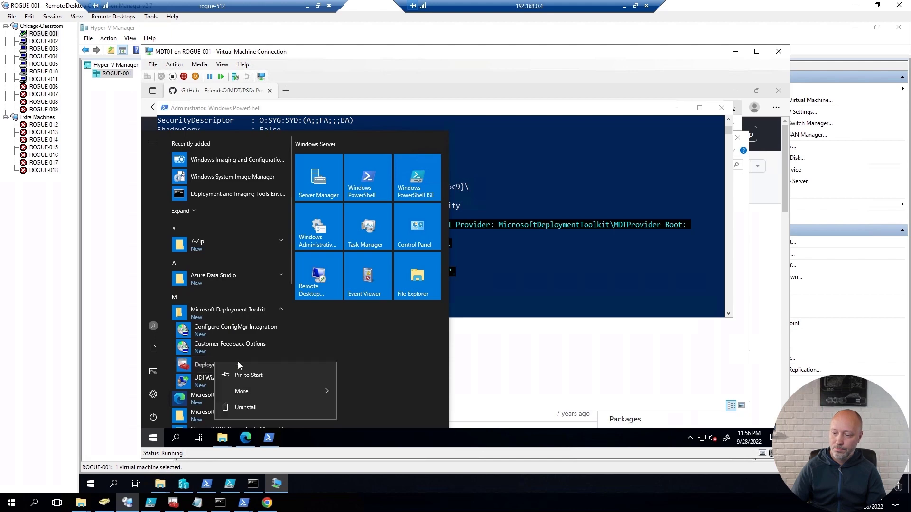
left_click(243, 375)
Step: Launch Deployment Workbench elevated and expand Deployment Shares and PSD Deployment Share PSDProduction
left_click(325, 343)
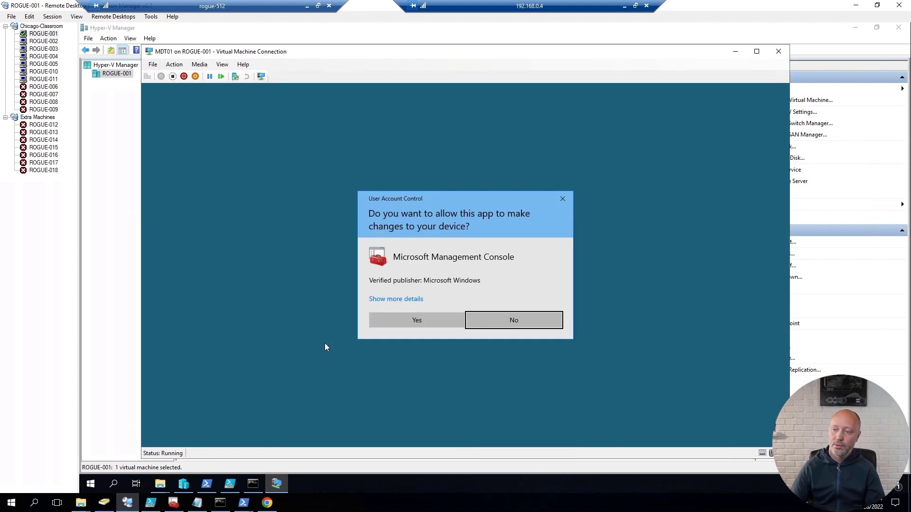
left_click(424, 320)
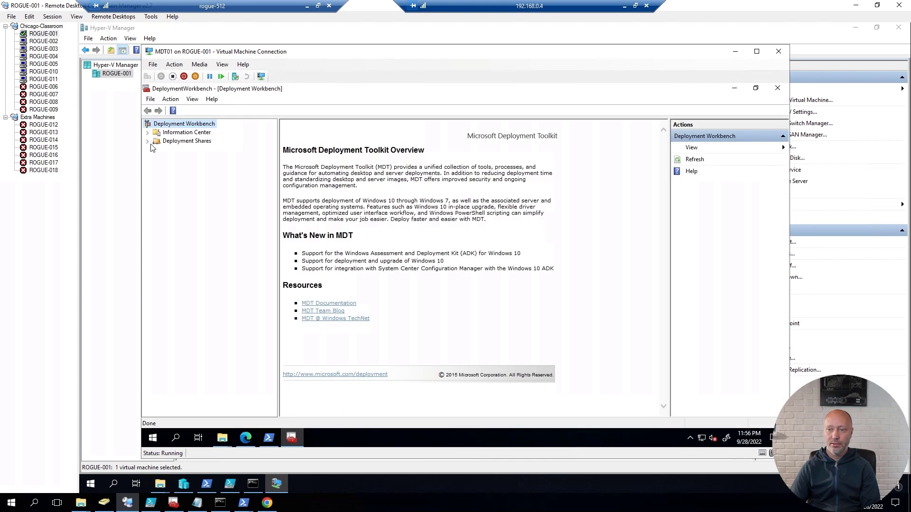
left_click(148, 142)
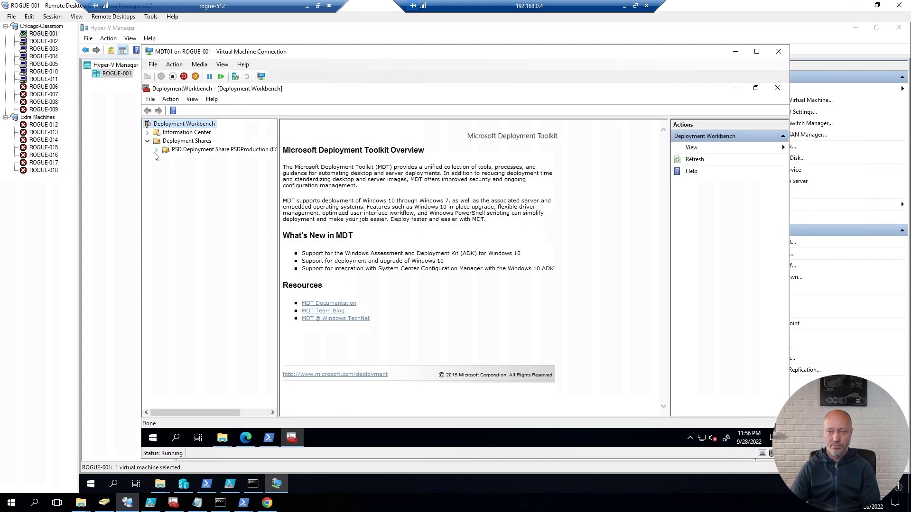
left_click(157, 151)
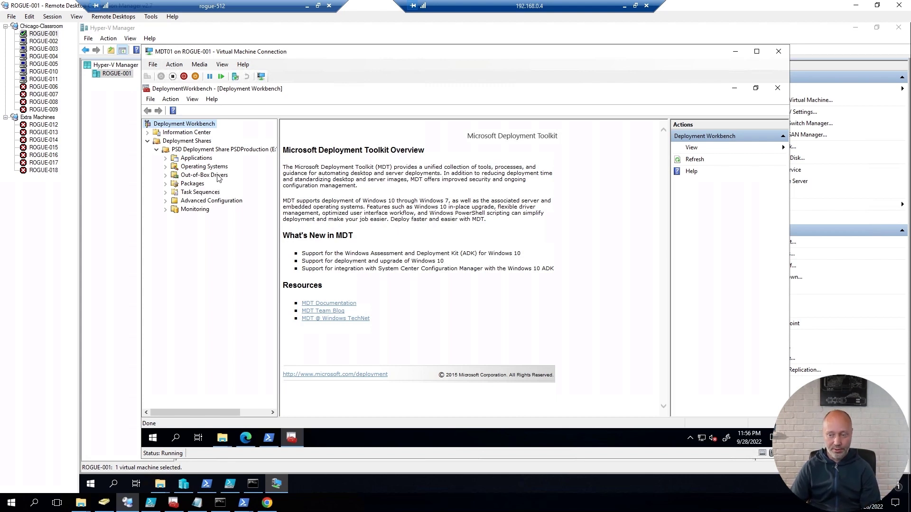
Step: Browse E:\PSDProduction\Scripts, select PSDExportDriversInWinPE, then return to Deployment Workbench
mouse_move(225, 440)
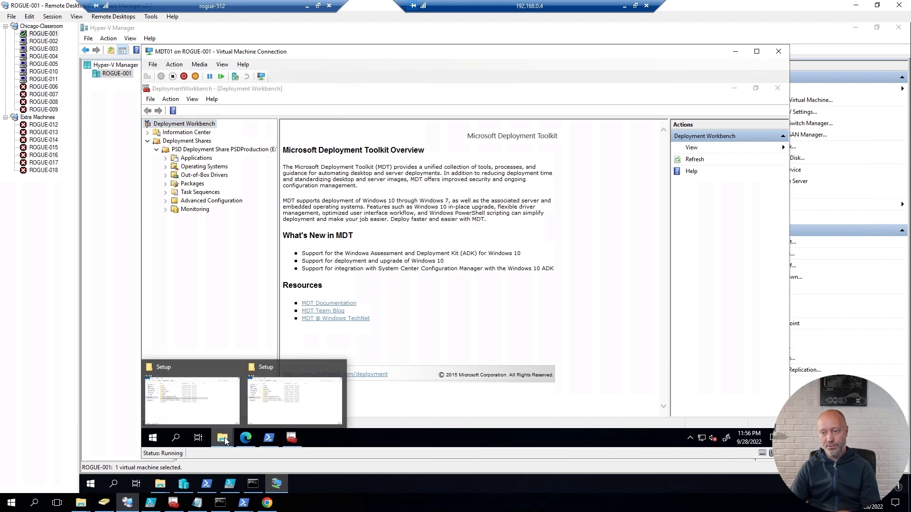
left_click(190, 398)
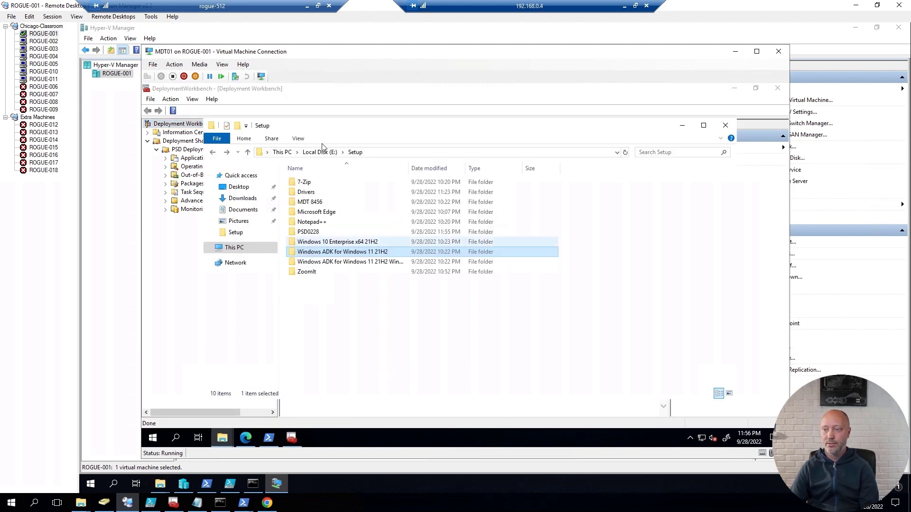
left_click(320, 151)
double_click(317, 183)
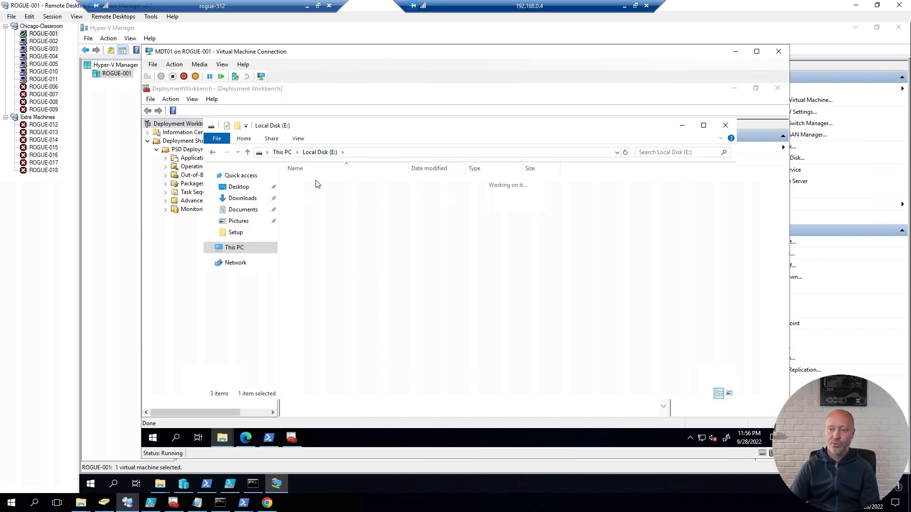
double_click(305, 282)
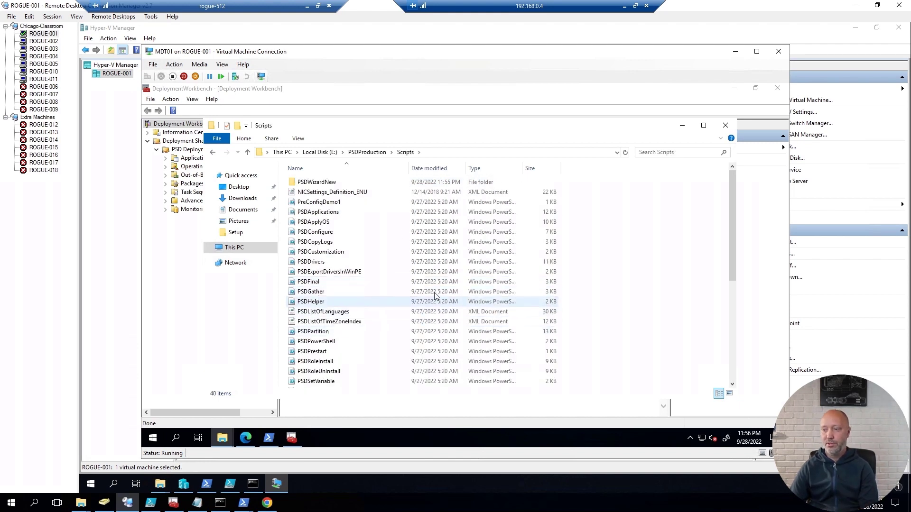
left_click(385, 271)
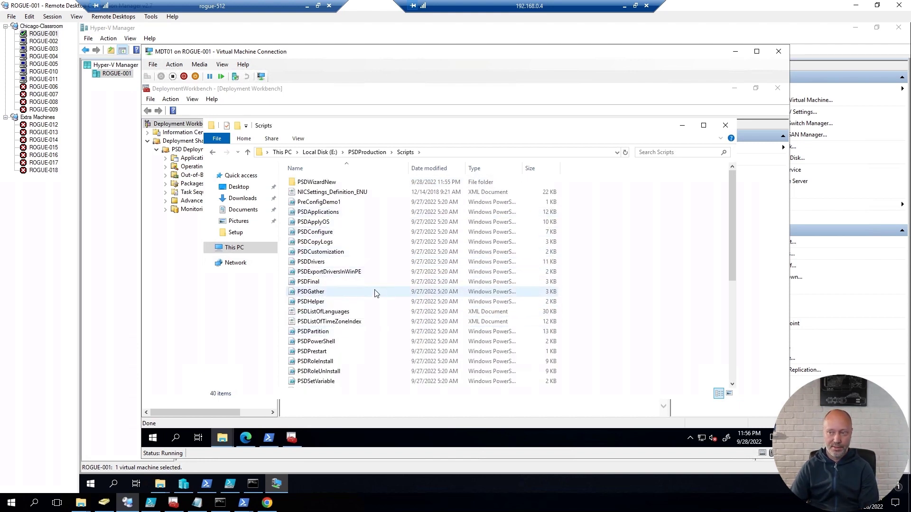
left_click(191, 293)
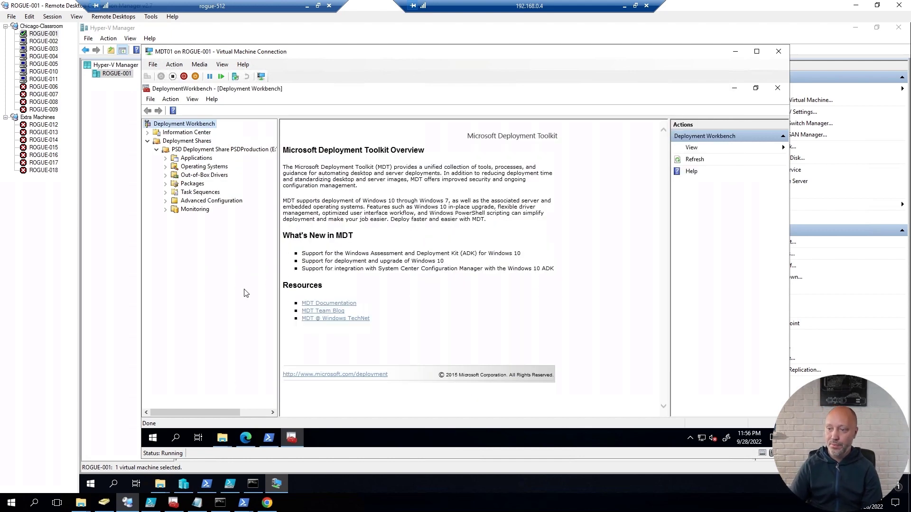
Step: Start a new application with source files under Applications, named Notepad++ 8.4.6
left_click(203, 159)
right_click(202, 159)
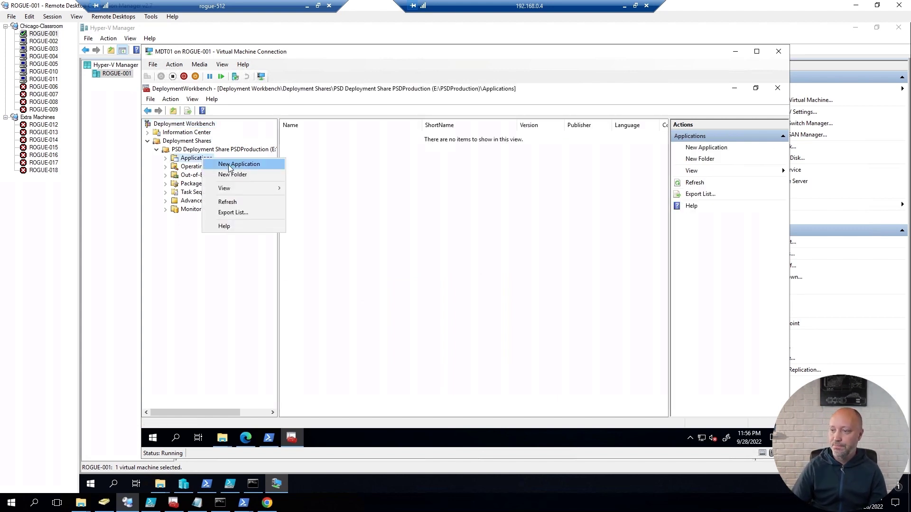
left_click(229, 164)
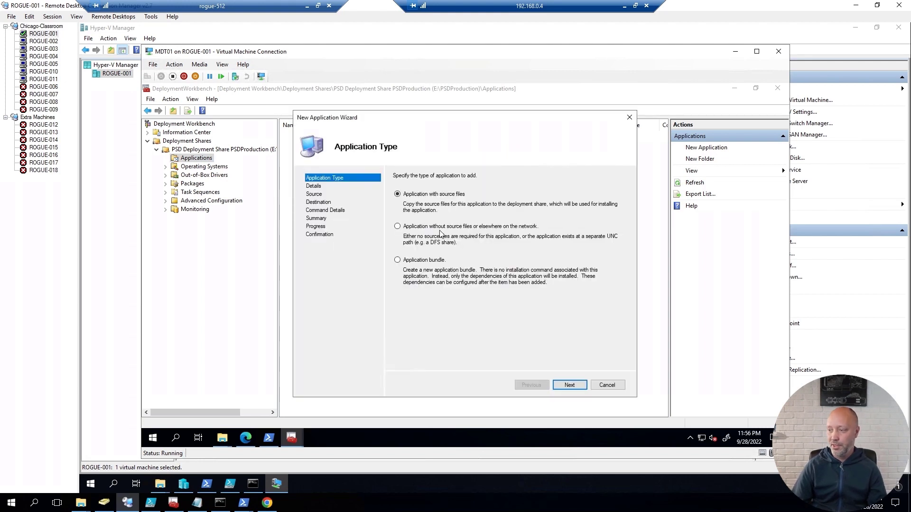
key("Return")
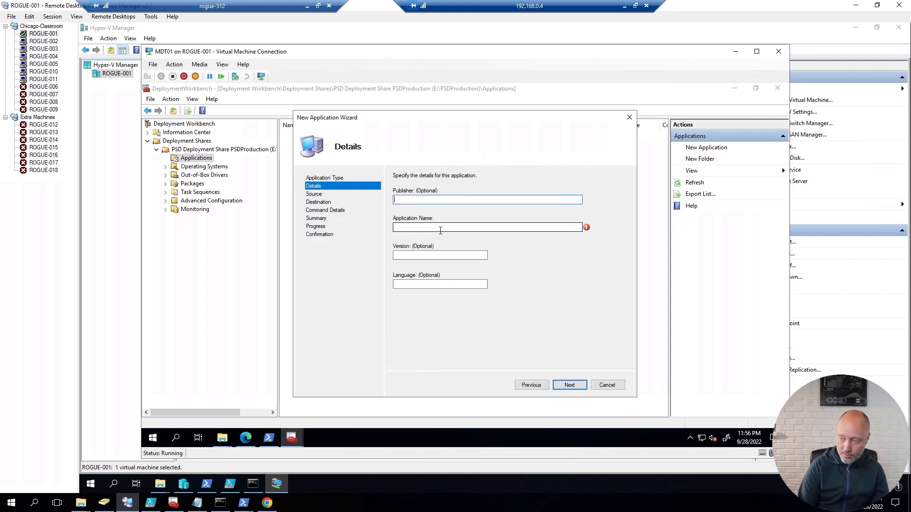
left_click(440, 230)
type("Notepad++")
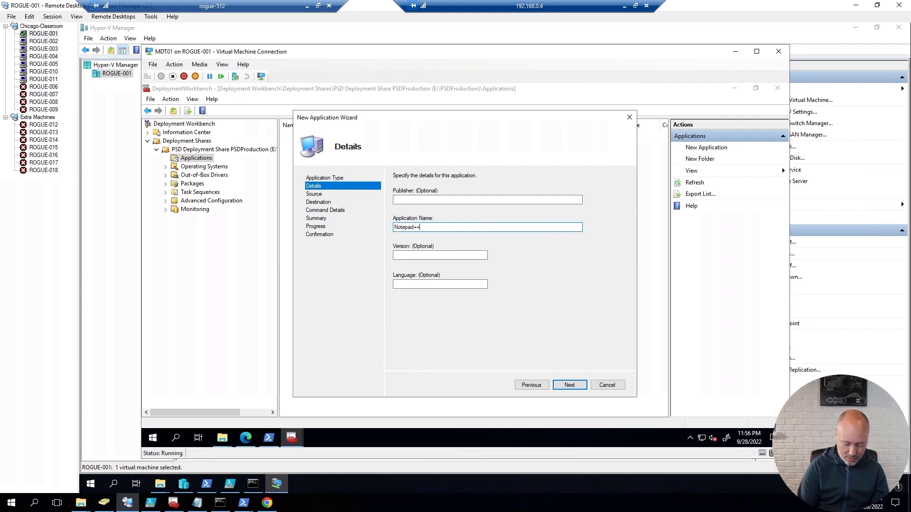
type(" 8.4.6")
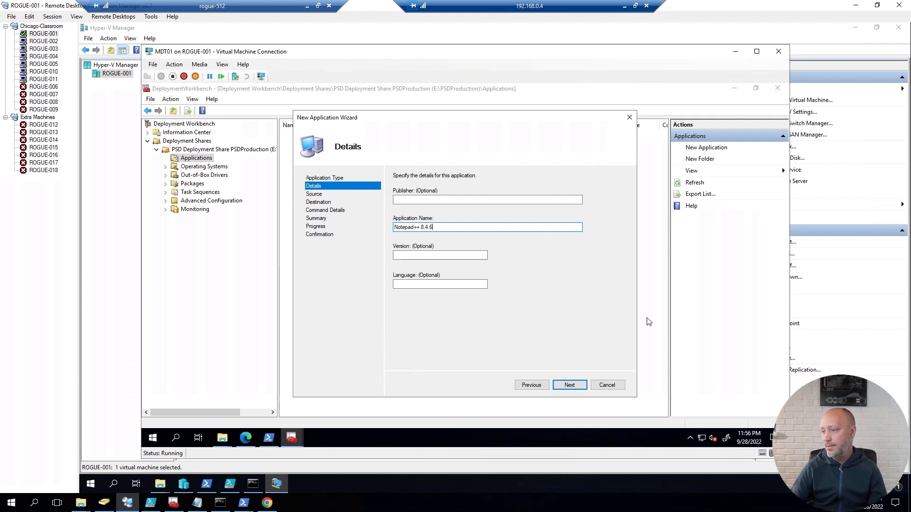
left_click(569, 386)
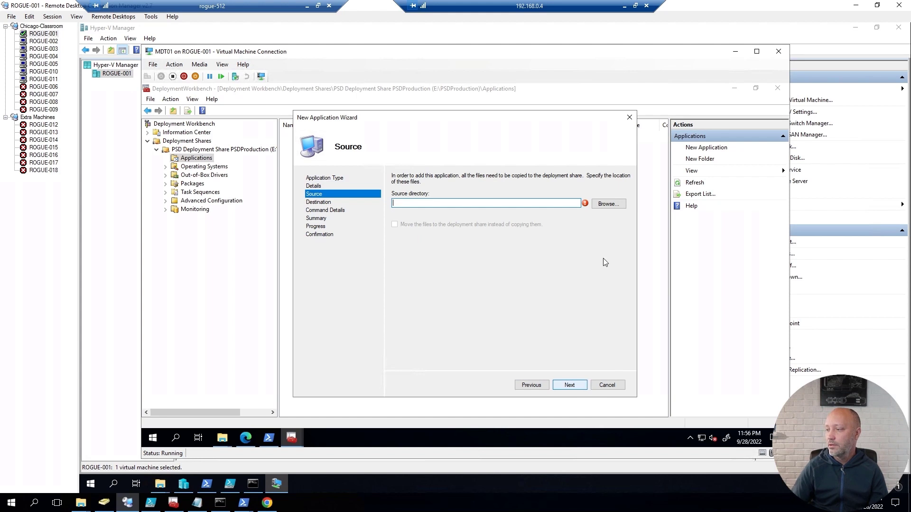
Step: Set the source directory to E:\Setup\Notepad++ and accept the Notepad++ 8.4.6 destination
left_click(611, 209)
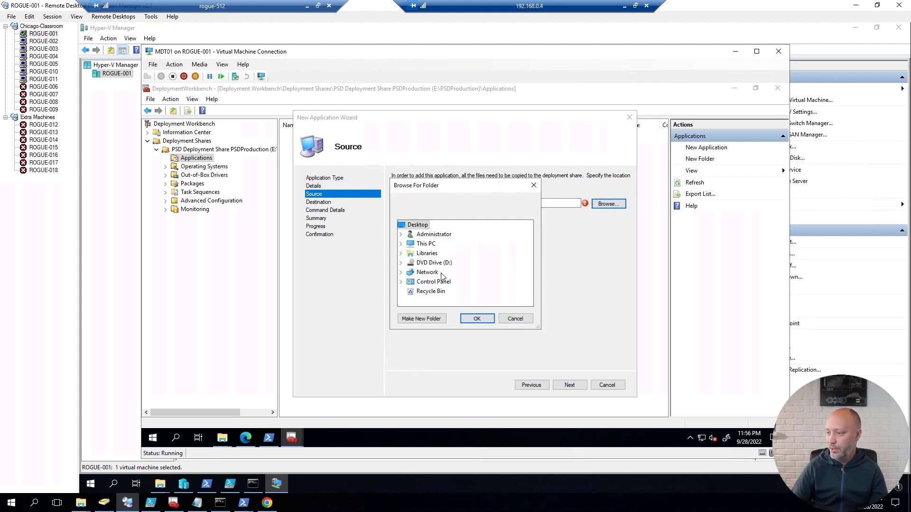
left_click(400, 244)
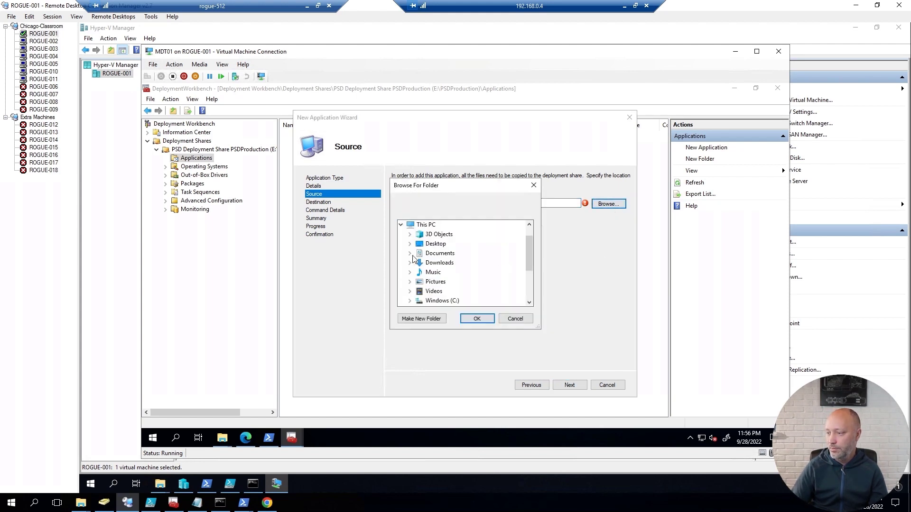
scroll(447, 283, "down", 3)
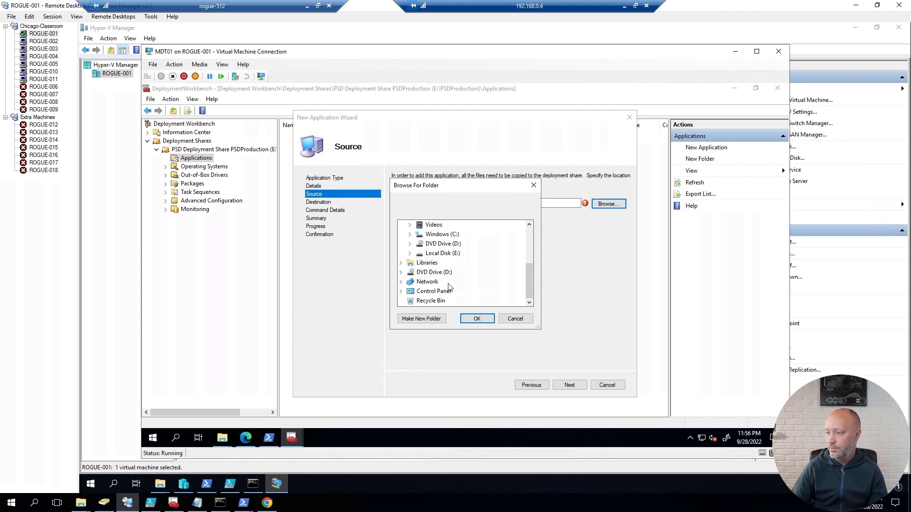
left_click(410, 253)
left_click(418, 272)
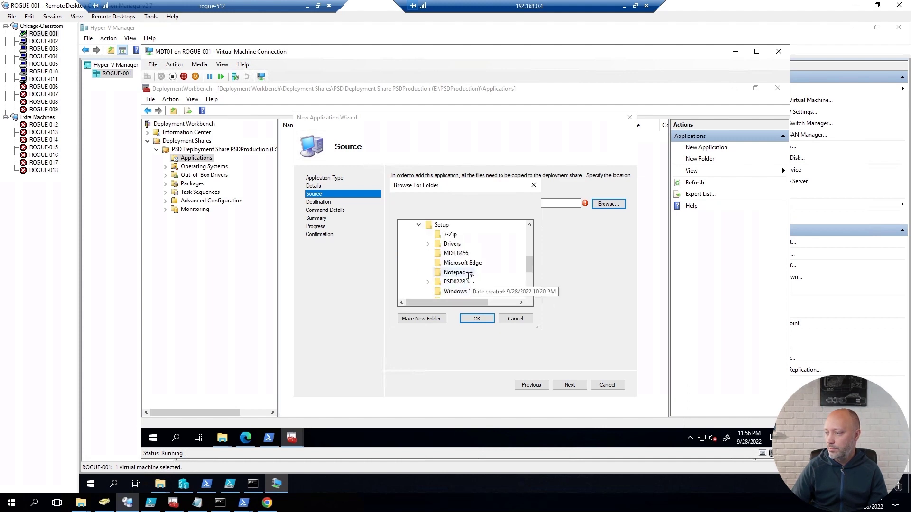
left_click(456, 272)
left_click(477, 319)
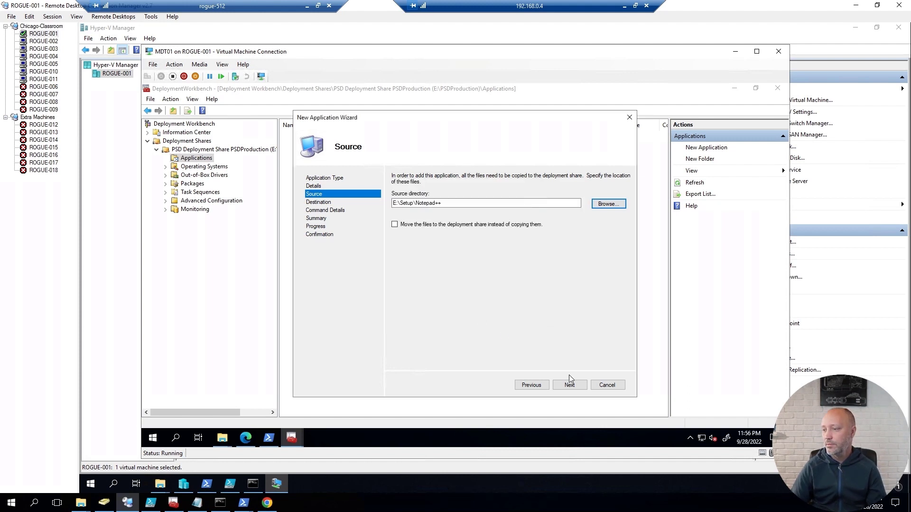
left_click(566, 387)
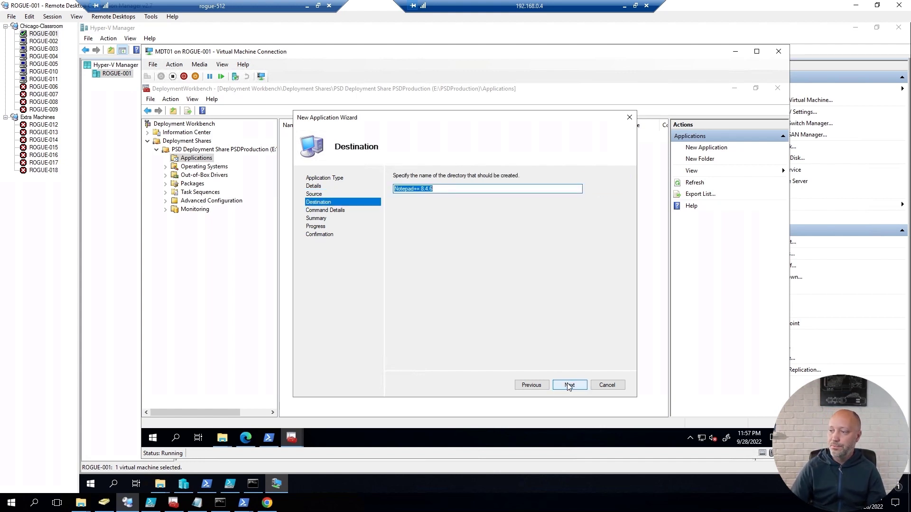
left_click(568, 384)
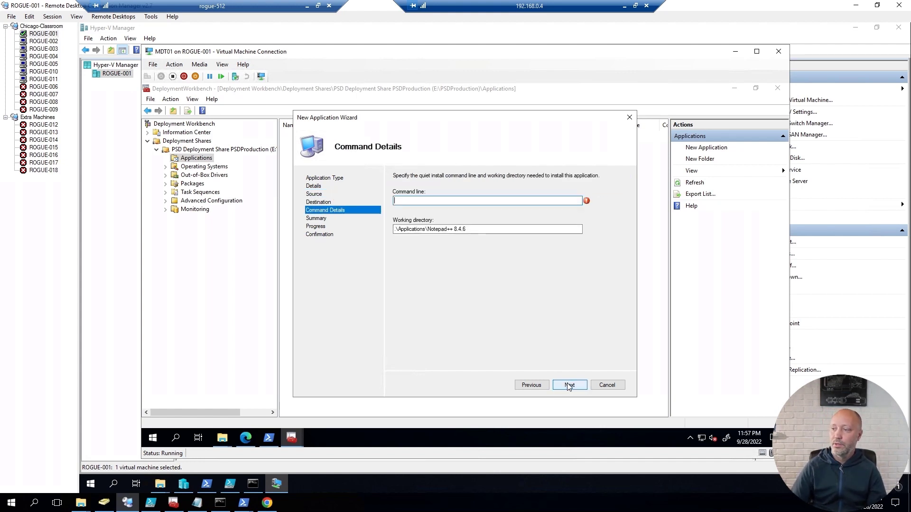
Step: Show file name extensions in Explorer and copy the Notepad++ installer's full file name
left_click(222, 437)
left_click(197, 406)
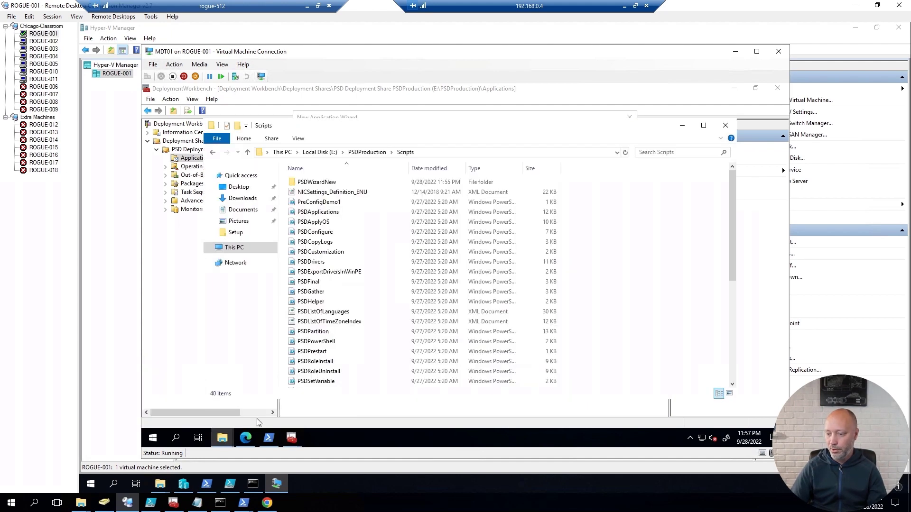
left_click(222, 437)
left_click(294, 400)
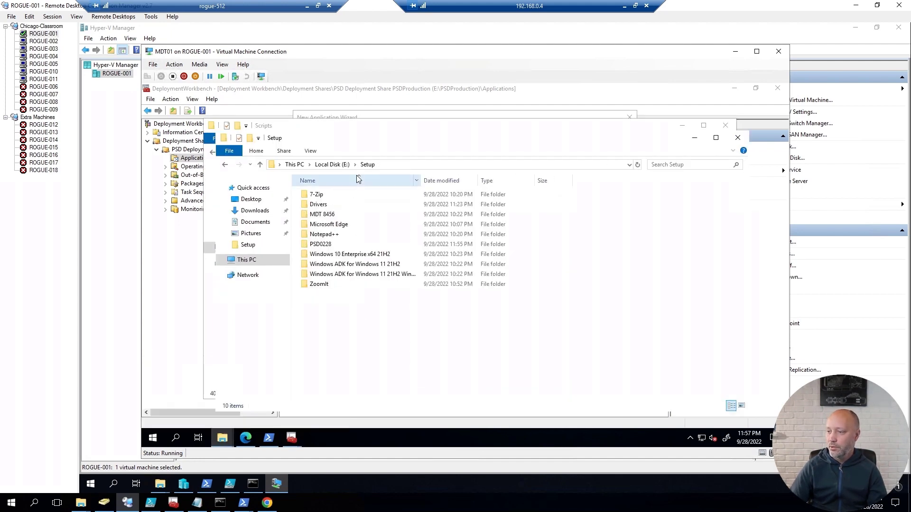
left_click(322, 235)
double_click(322, 234)
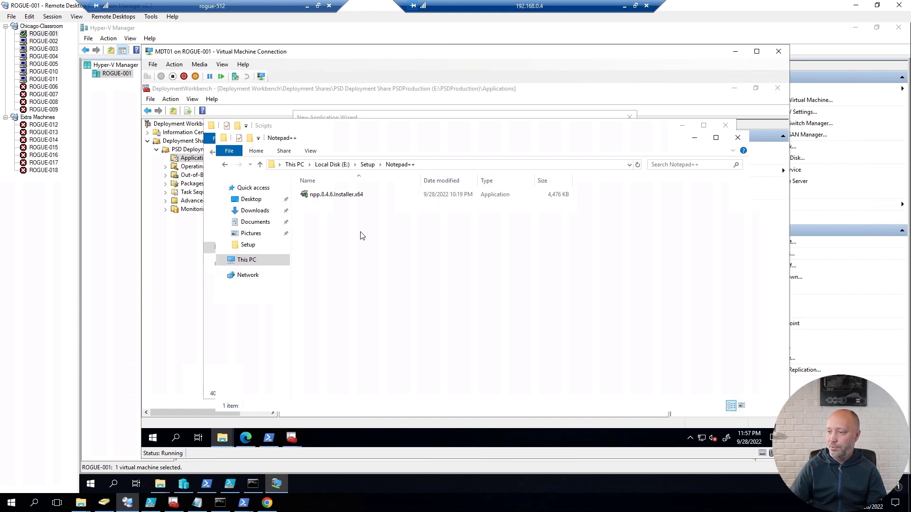
left_click(351, 195)
left_click(311, 151)
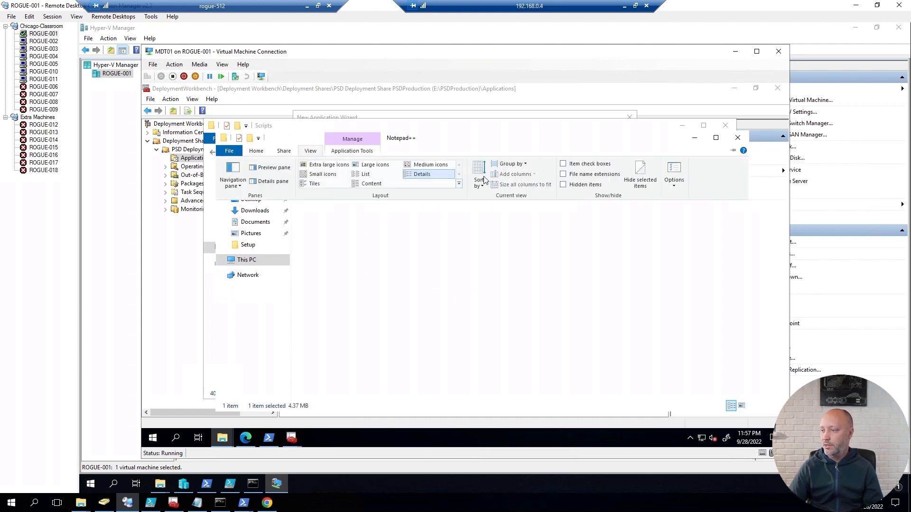
left_click(564, 174)
key("F2")
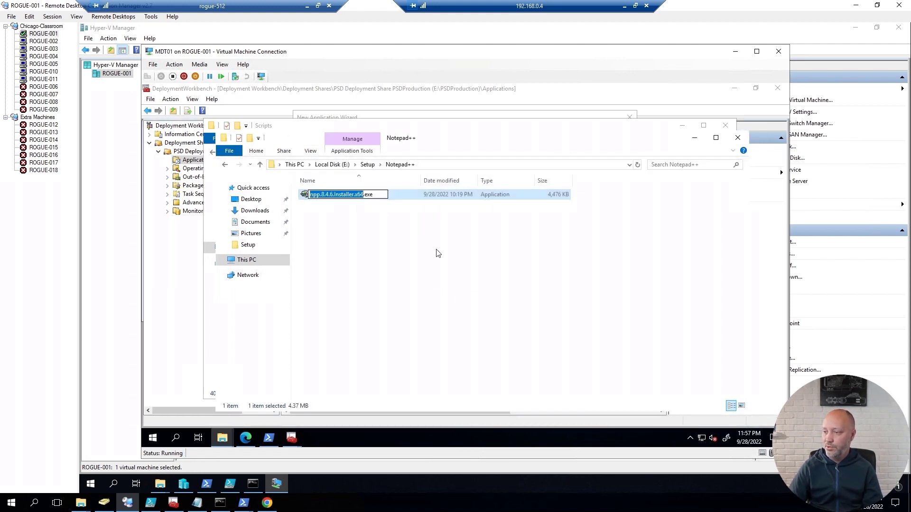
key("ctrl+a")
key("ctrl+c")
key("Return")
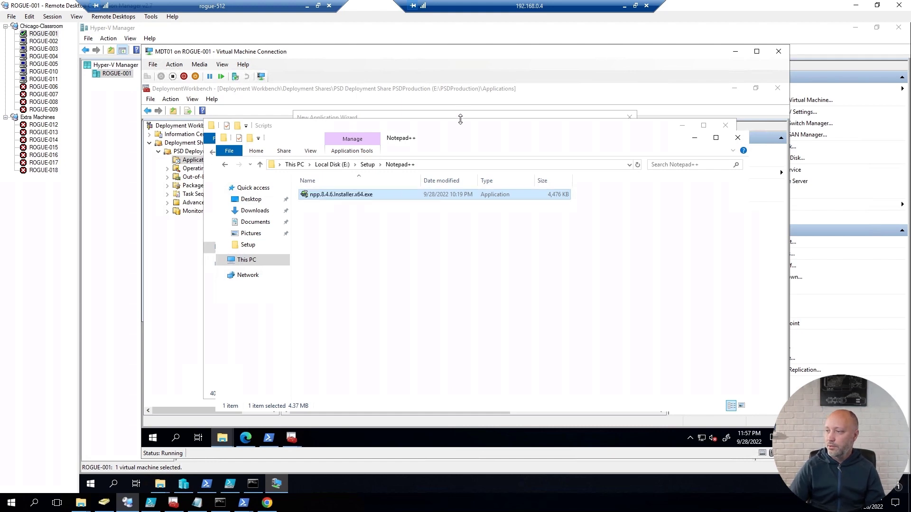
Step: Set the command line to npp.8.4.6.Installer.x64.exe /S and finish the import
left_click(463, 118)
key("ctrl+v")
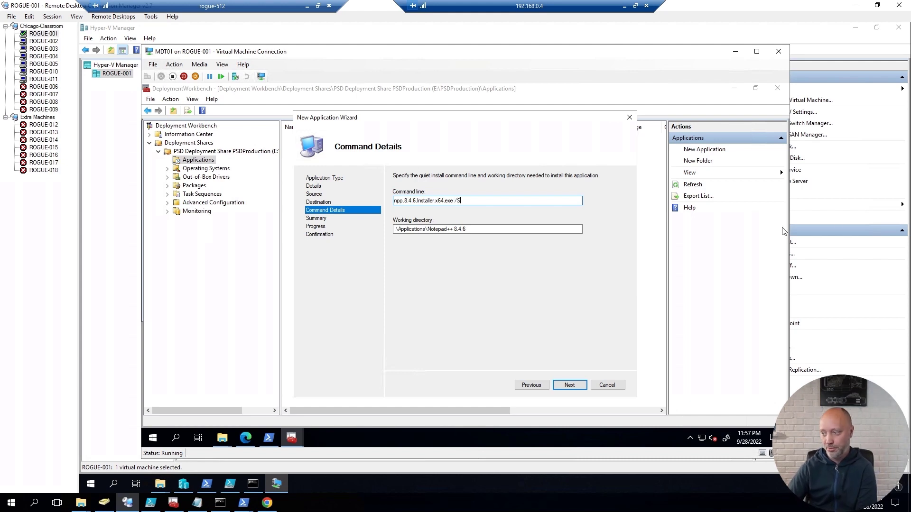
left_click(570, 386)
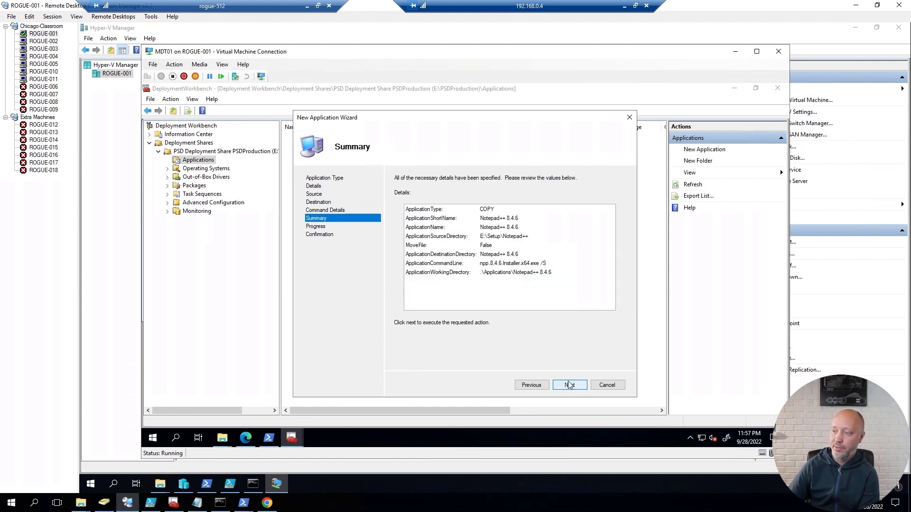
left_click(569, 385)
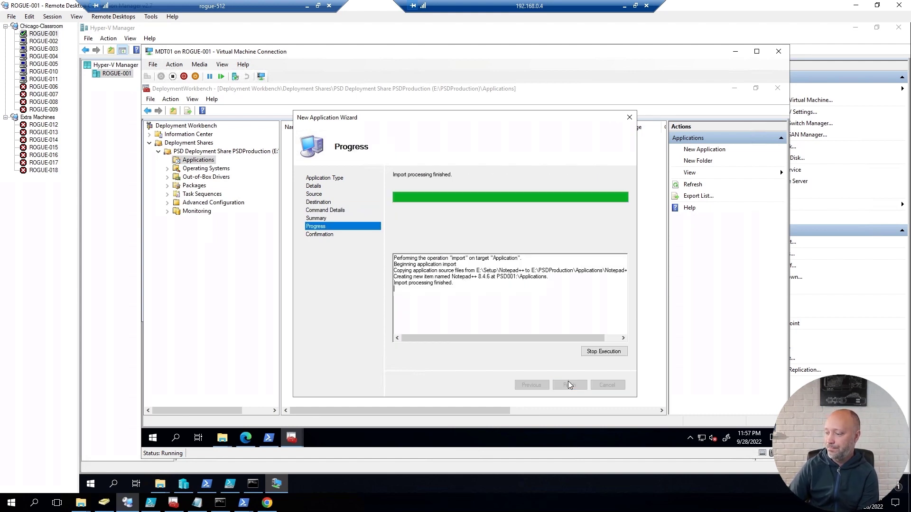
left_click(569, 385)
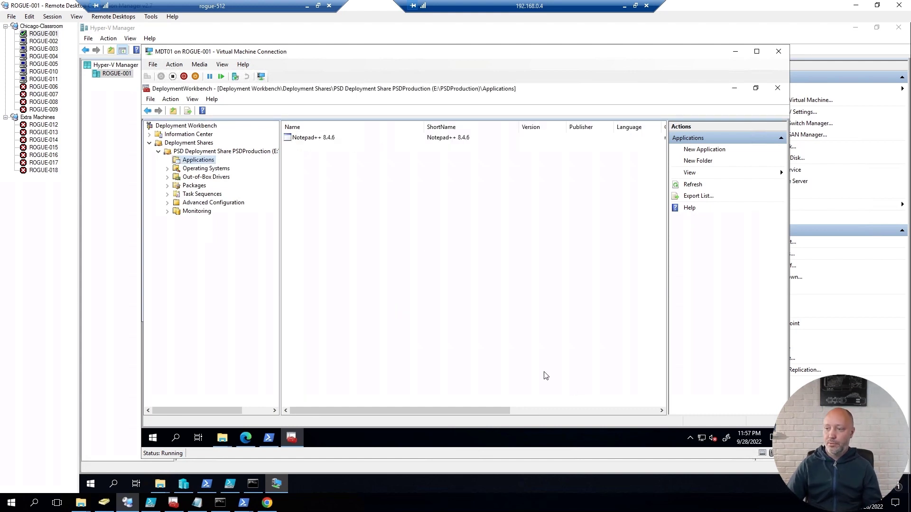
Step: Create a Windows 10 folder under Operating Systems
left_click(196, 171)
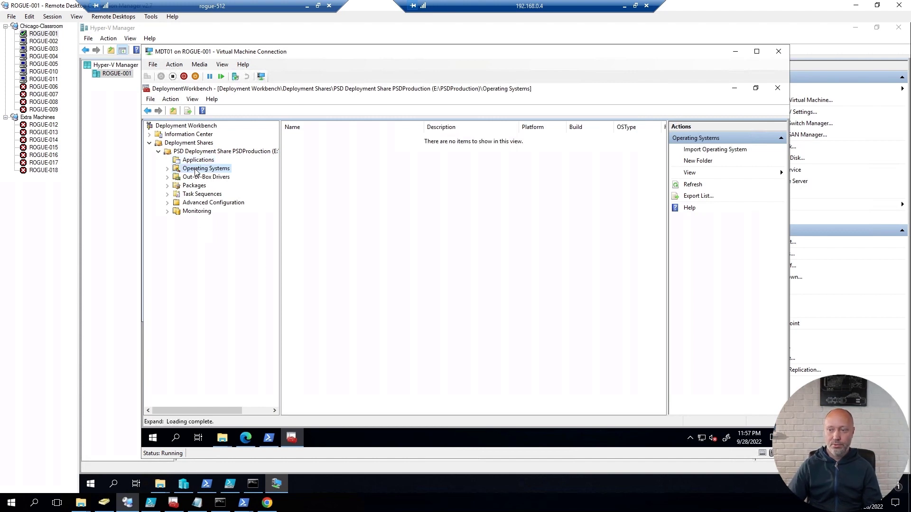
right_click(196, 171)
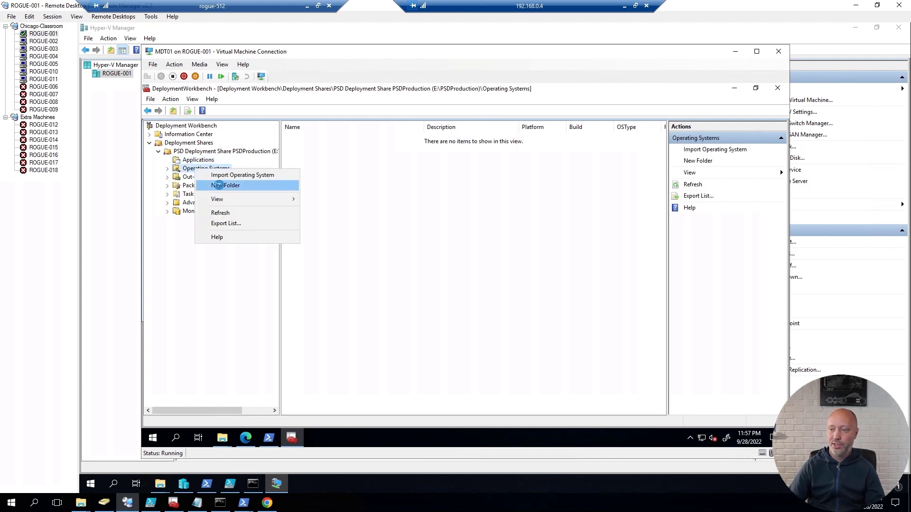
left_click(223, 187)
type("indows 10")
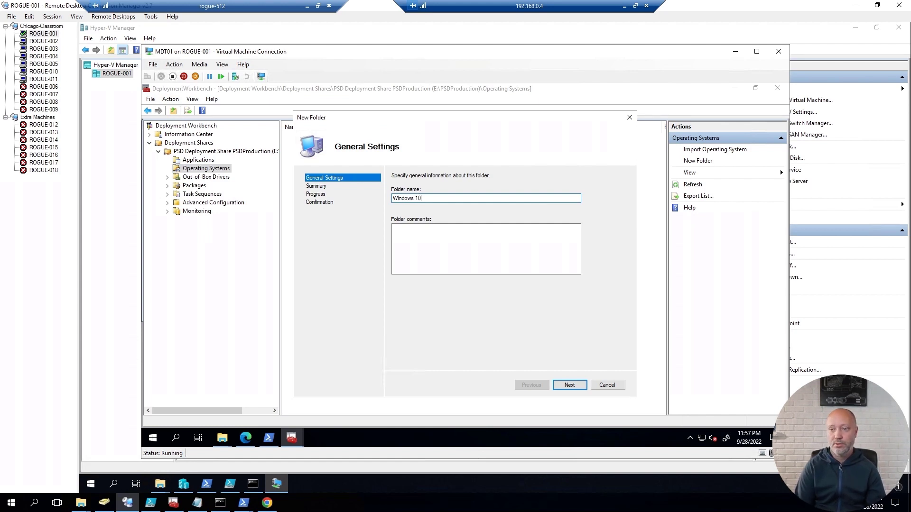
key("Return")
key("Return")
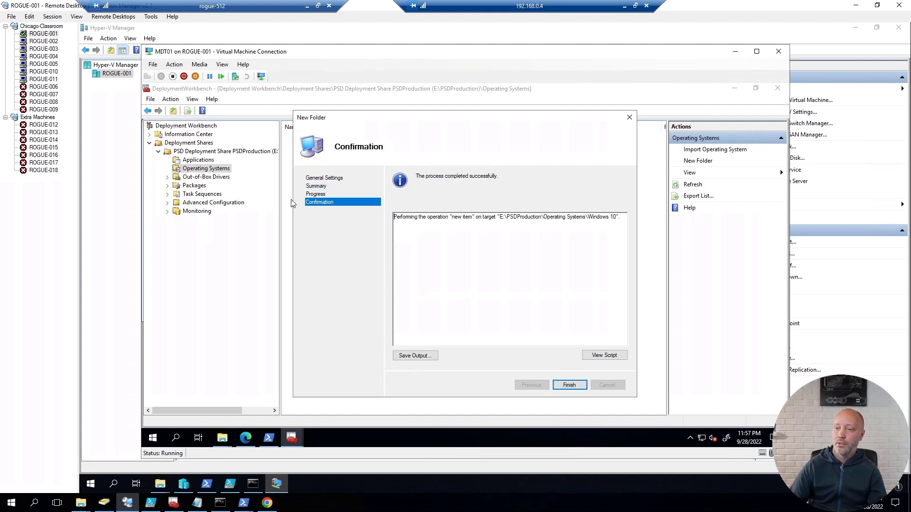
key("Return")
left_click(168, 169)
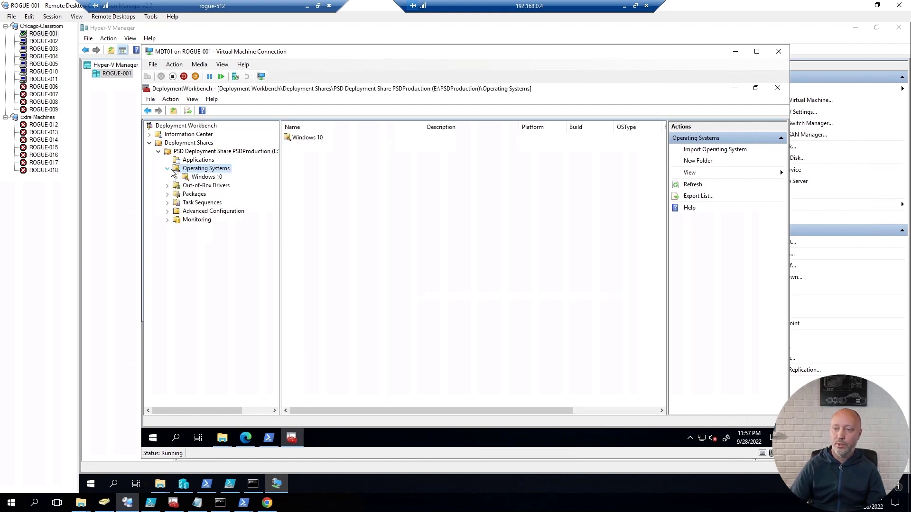
Step: Import the REFW10-X64-21H2.wim custom image into the Windows 10 folder
right_click(205, 179)
left_click(244, 184)
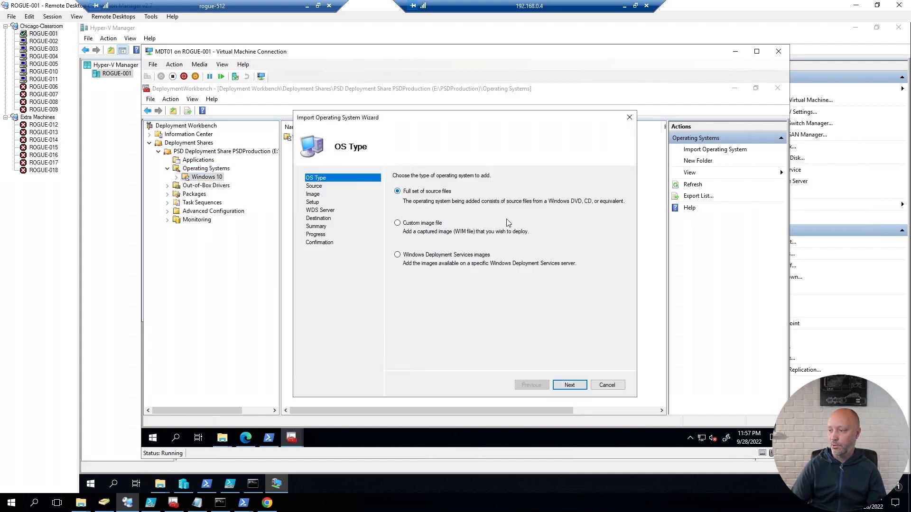
left_click(420, 223)
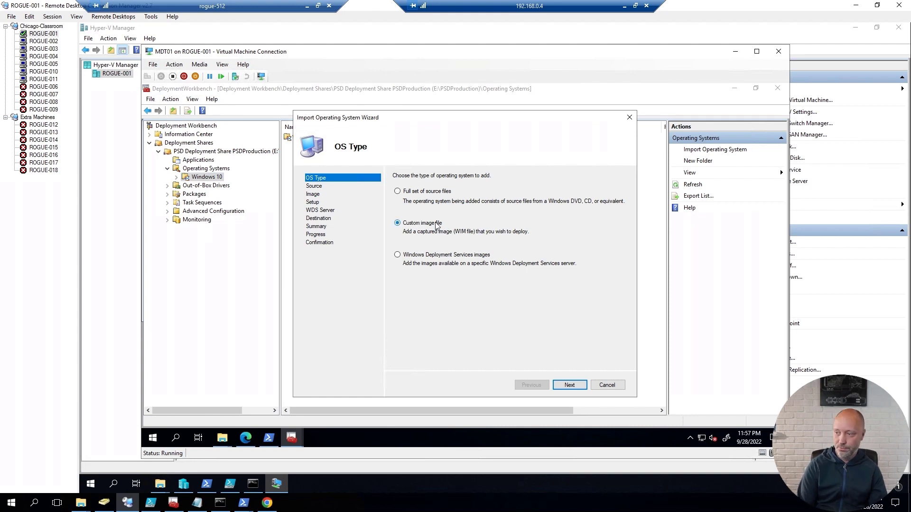
key("Return")
type("e:\\setup")
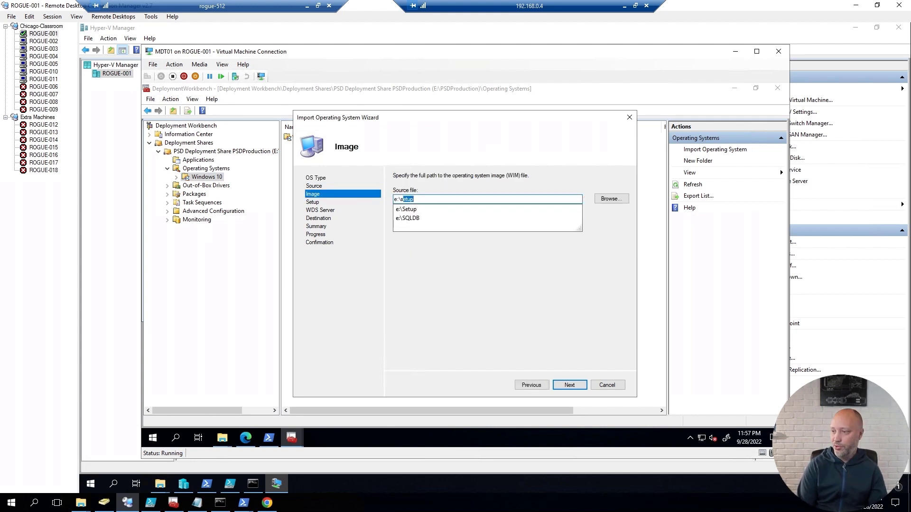
type("\\")
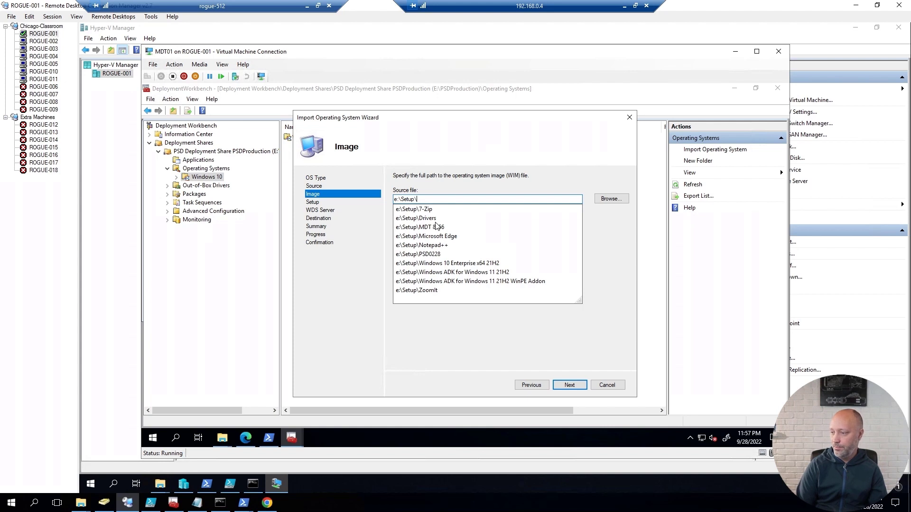
key("Down")
key("Down")
key("Down")
key("Down")
key("Down")
key("Down")
key("Down")
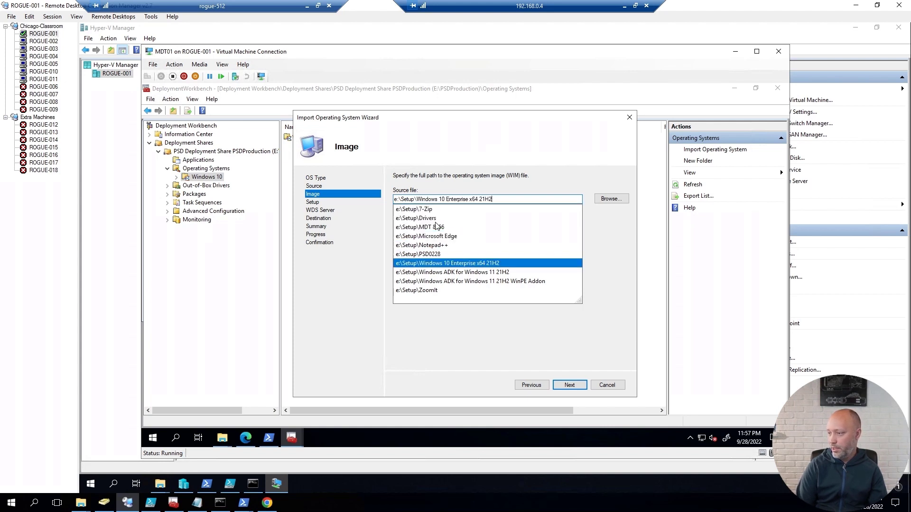
type("\\")
key("Down")
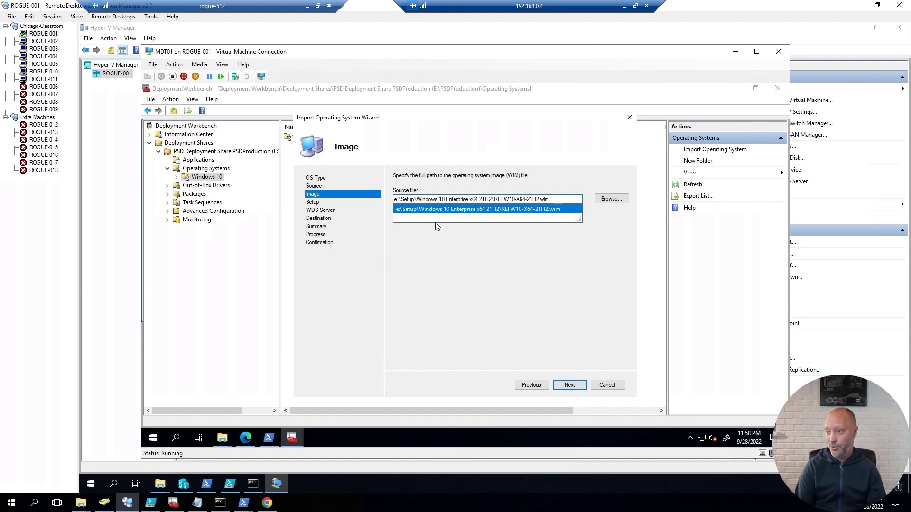
key("Return")
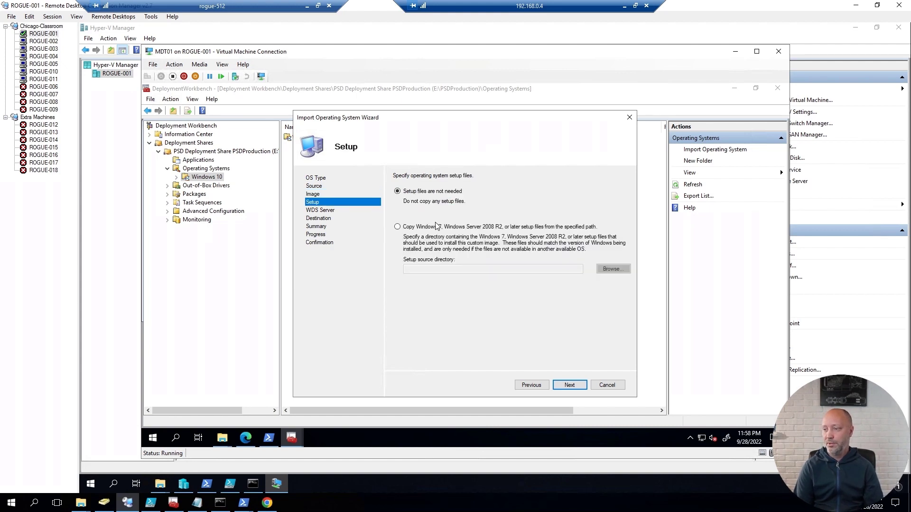
key("Return")
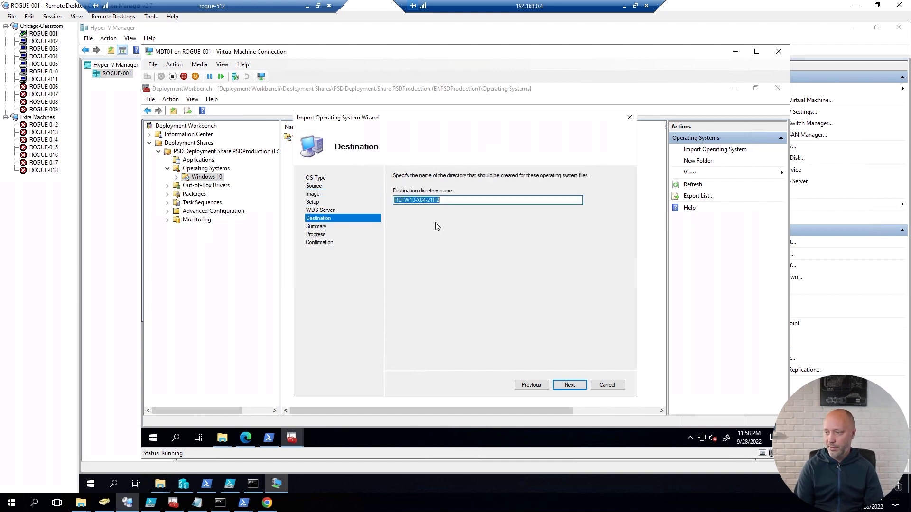
key("Return")
key("Return")
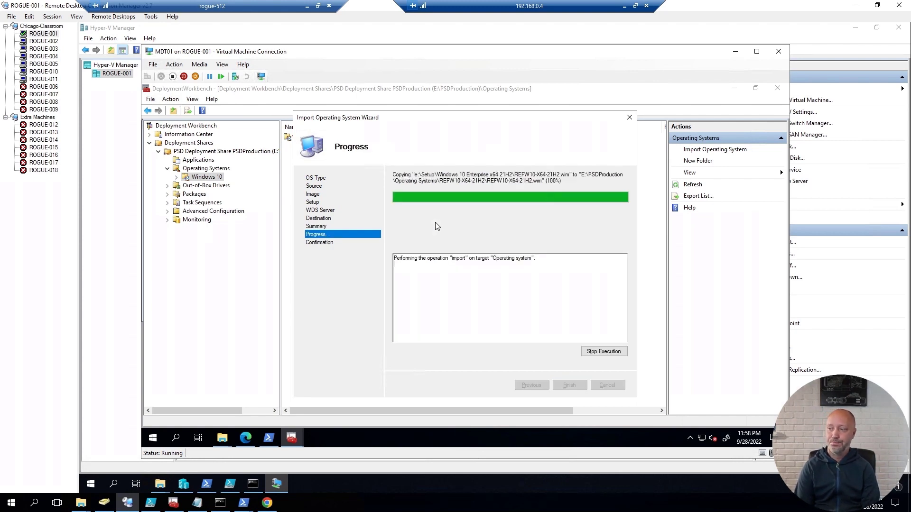
key("Return")
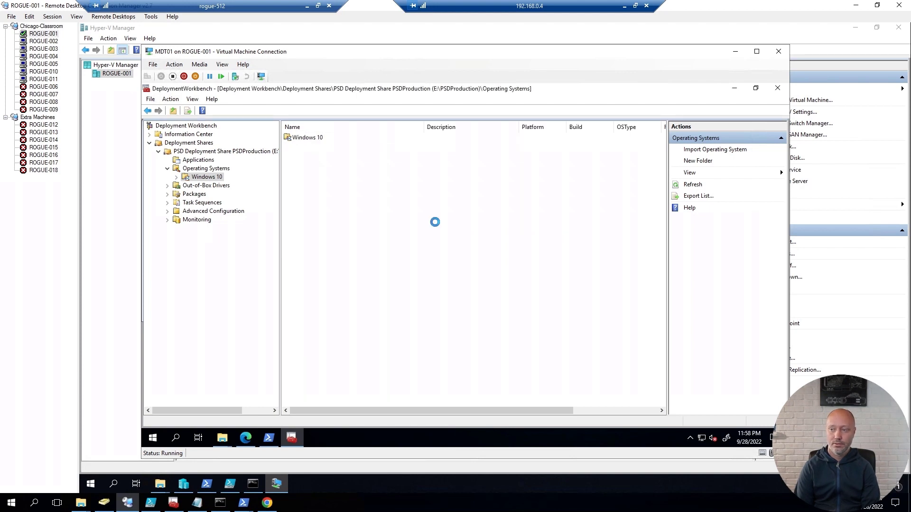
Step: Rename the imported image in the Windows 10 folder to Windows 10 Enterprise x64 21H2
left_click(201, 177)
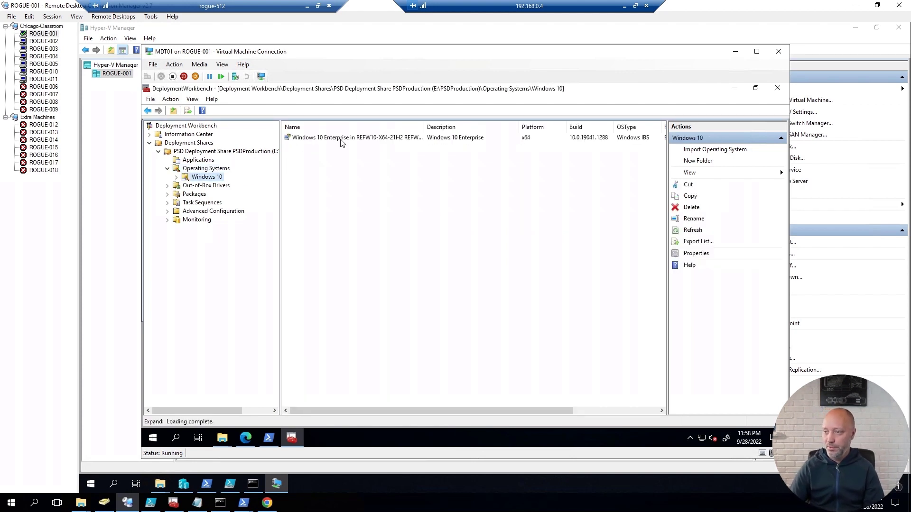
left_click(343, 138)
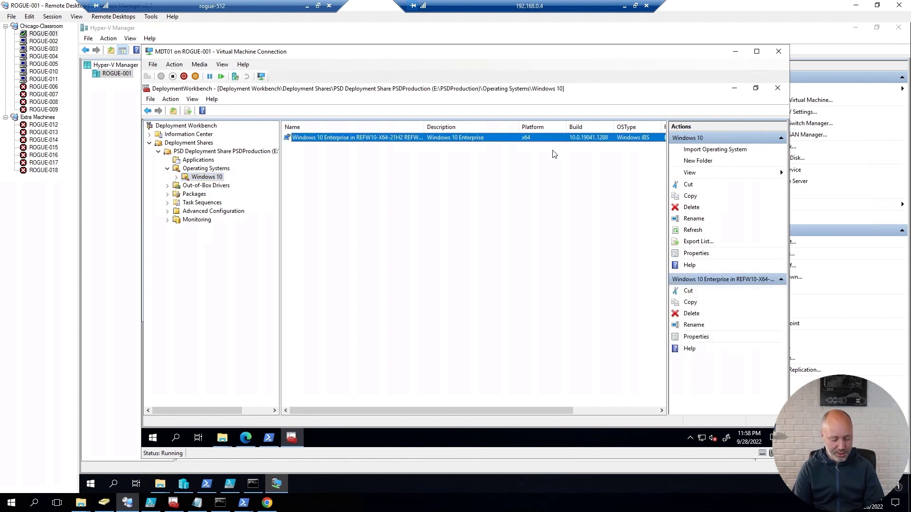
key("F2")
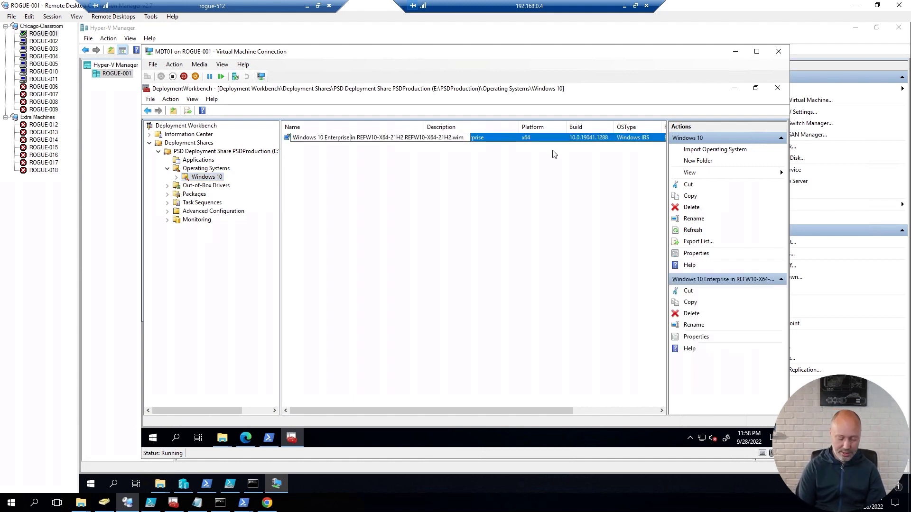
type("x64")
key("BackSpace")
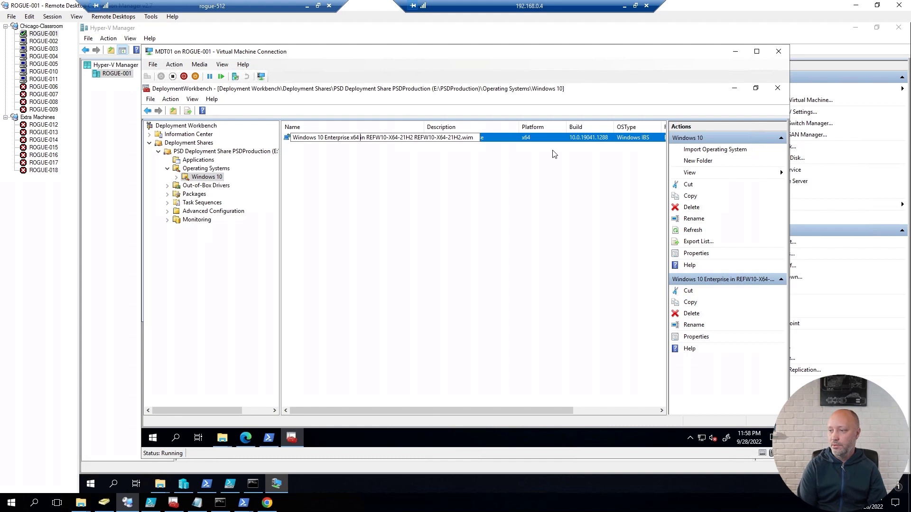
key("shift+End")
type("21H2")
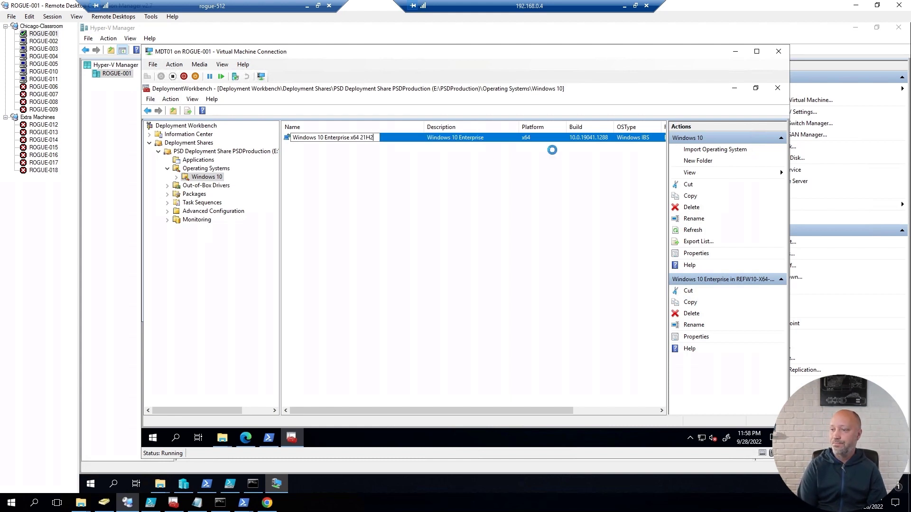
key("Return")
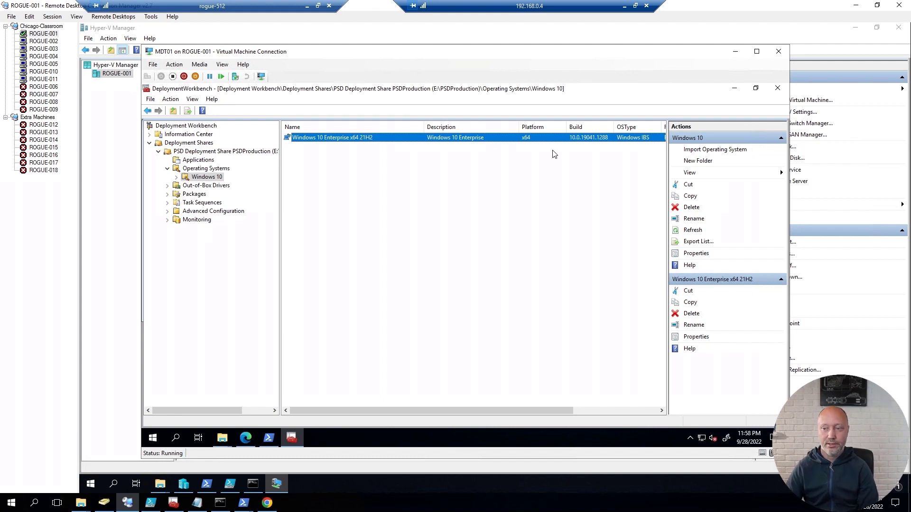
left_click(168, 186)
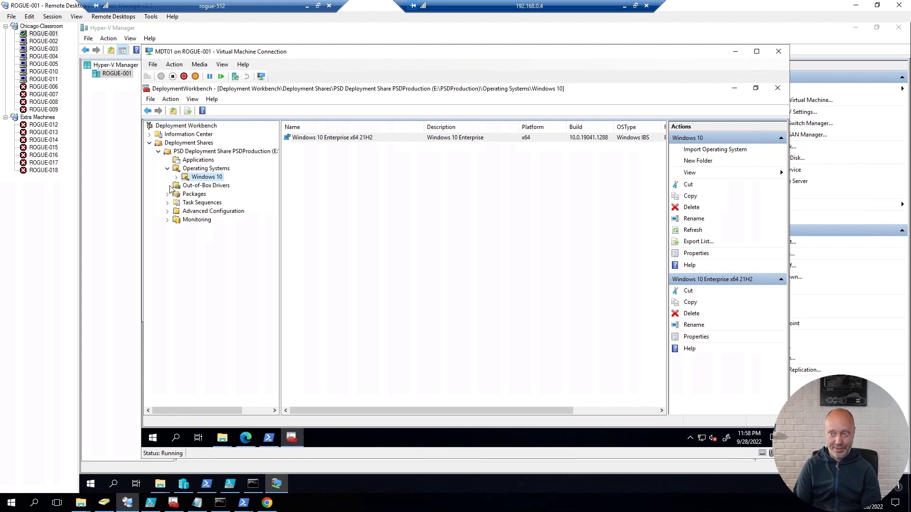
Step: Create a WinPE x64 folder under Out-of-Box Drivers
right_click(199, 187)
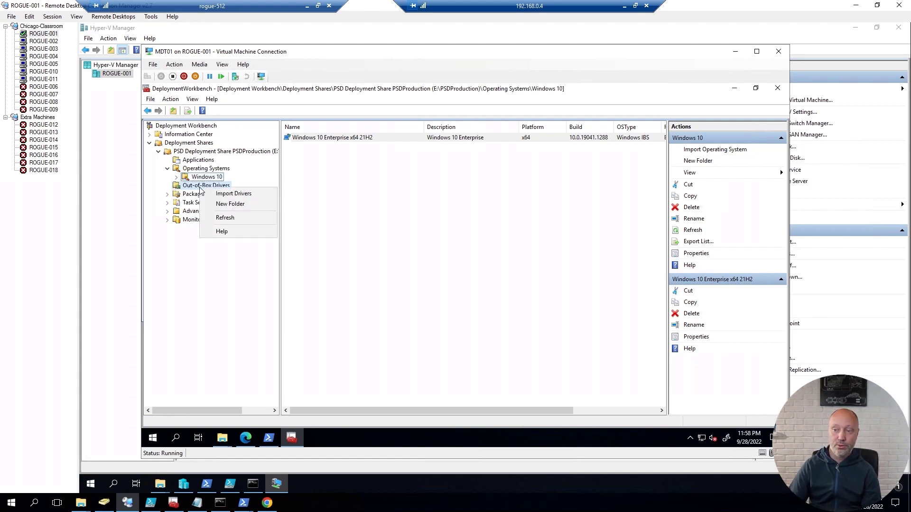
left_click(232, 204)
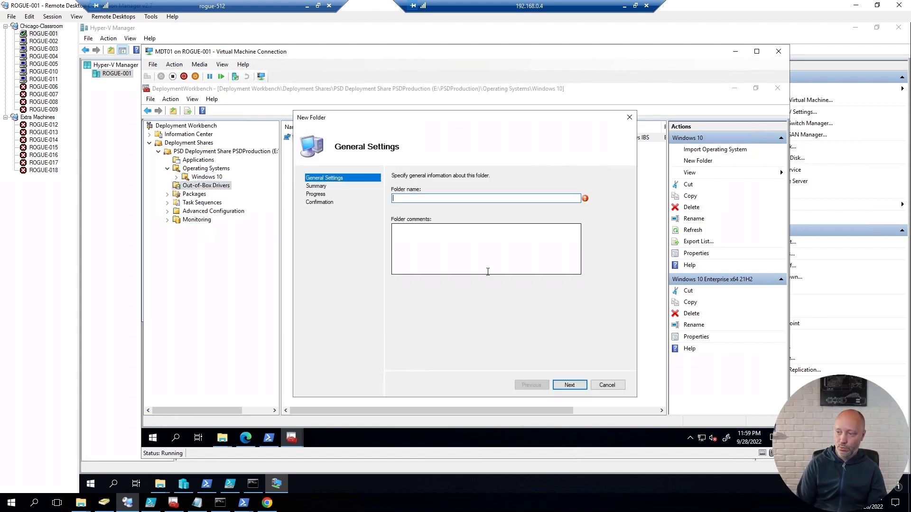
type("WinPE x")
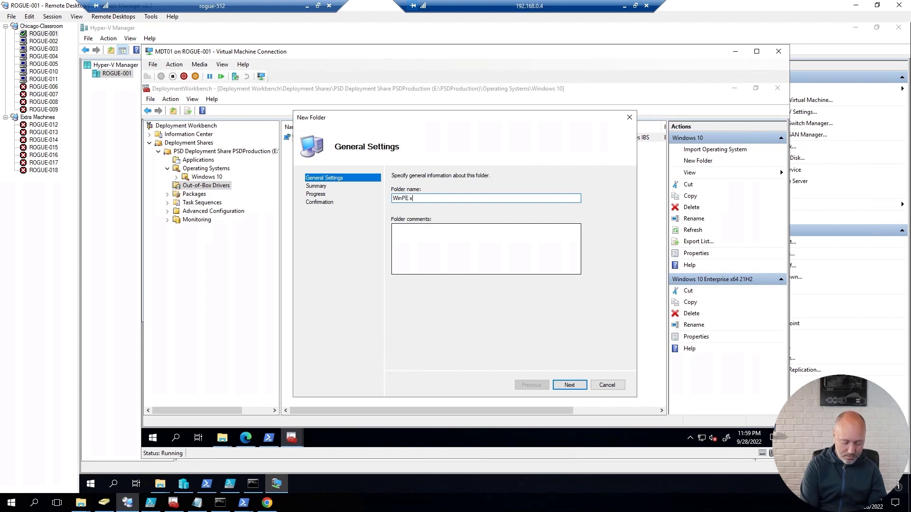
type("674")
key("BackSpace")
key("BackSpace")
type("6")
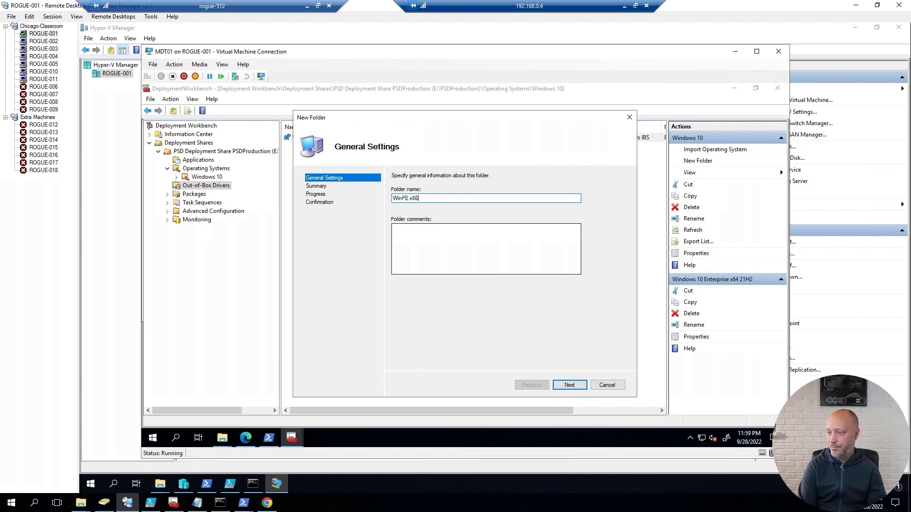
key("BackSpace")
type("4")
key("Return")
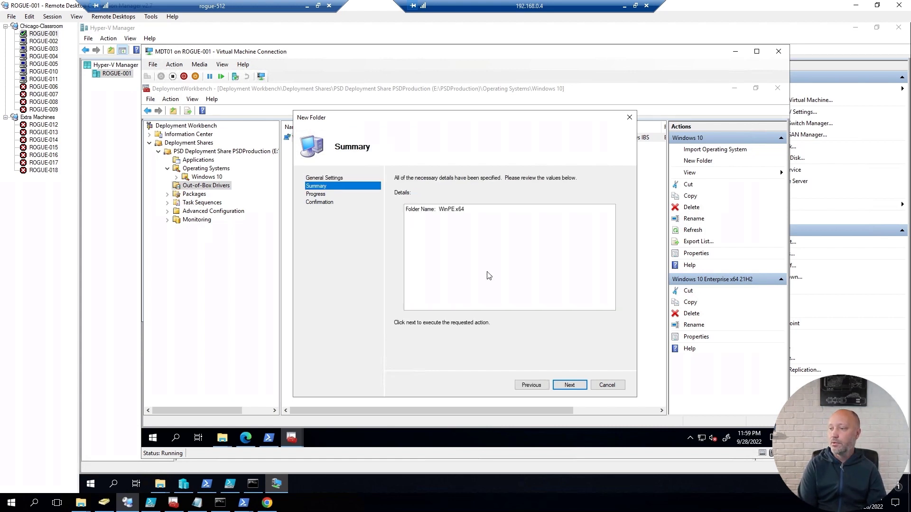
key("Return")
key("Return")
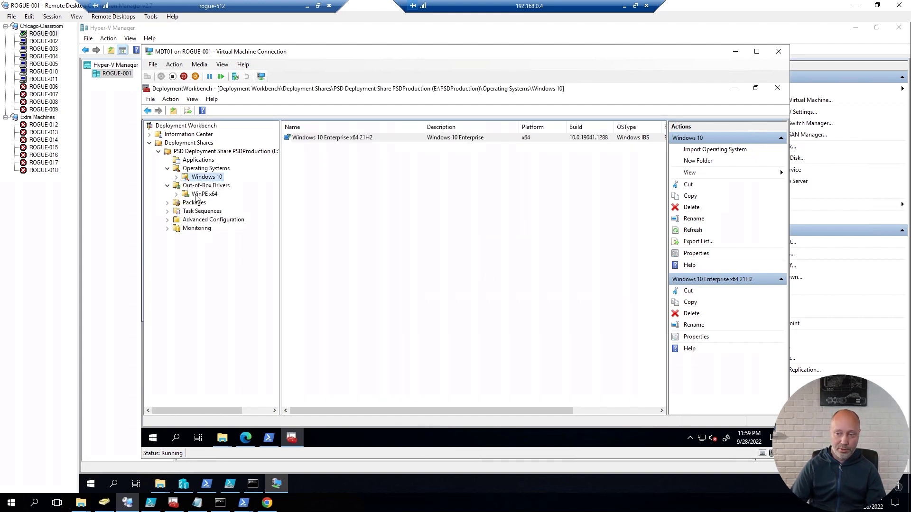
Step: Create a Windows 10 x64 folder under Out-of-Box Drivers
right_click(201, 190)
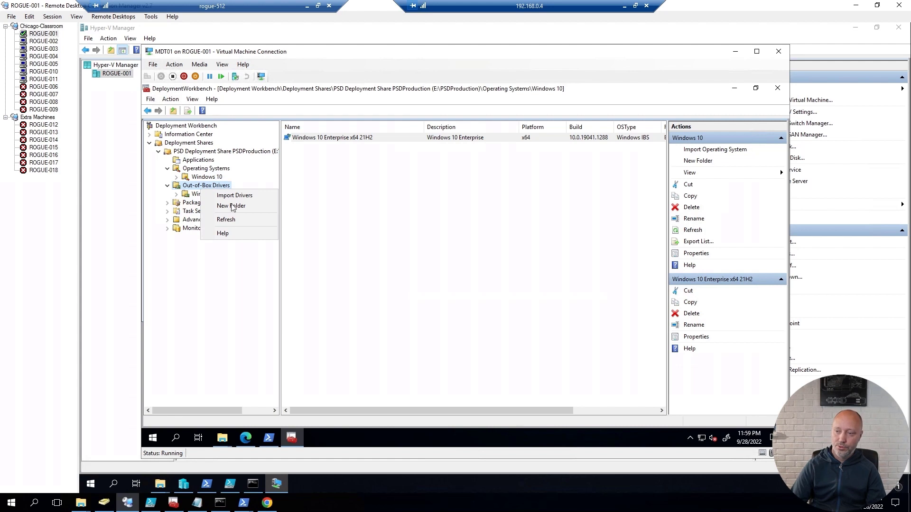
key("Return")
type("W")
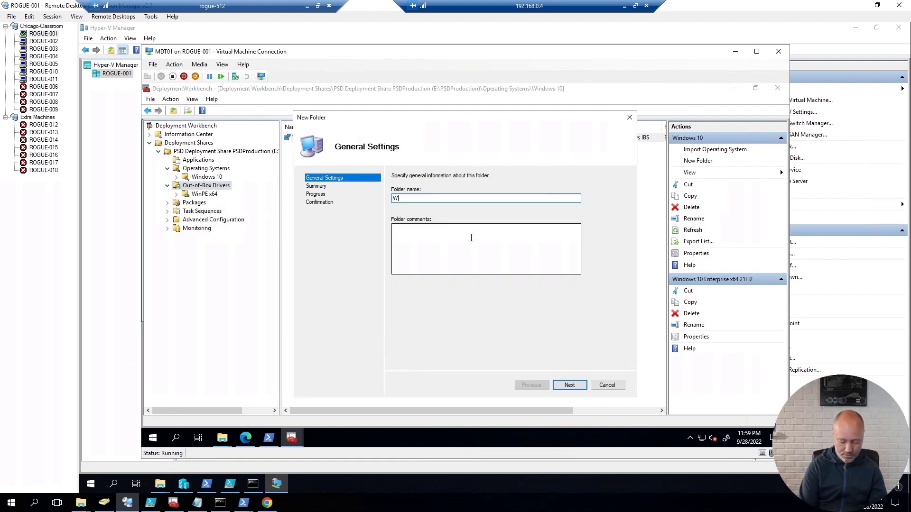
type("indows 10 x64")
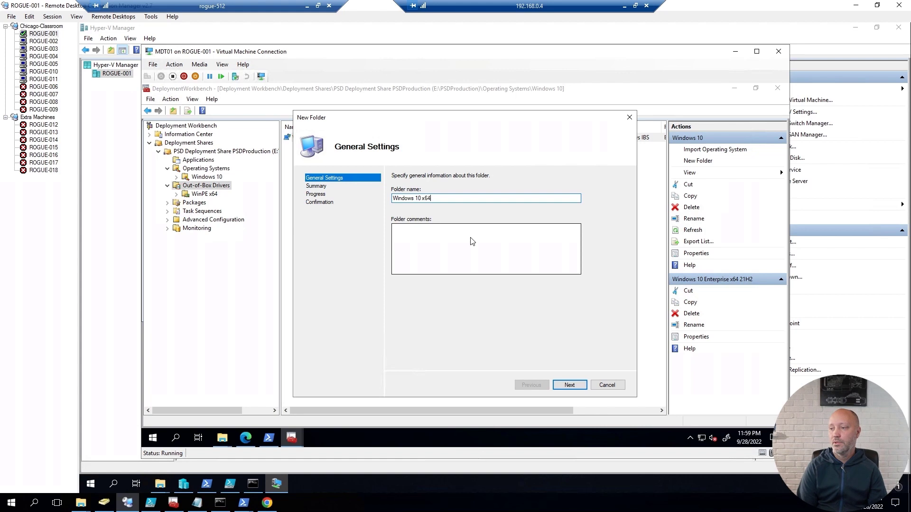
key("Return")
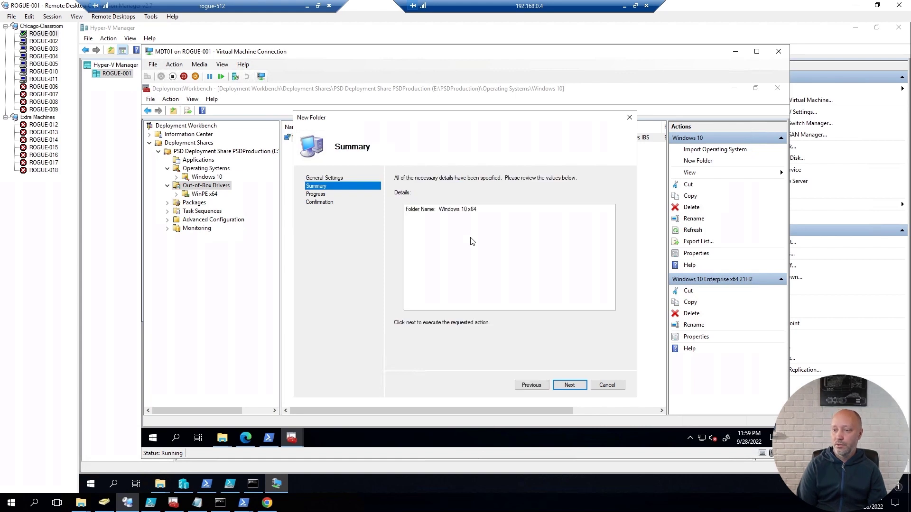
key("Return")
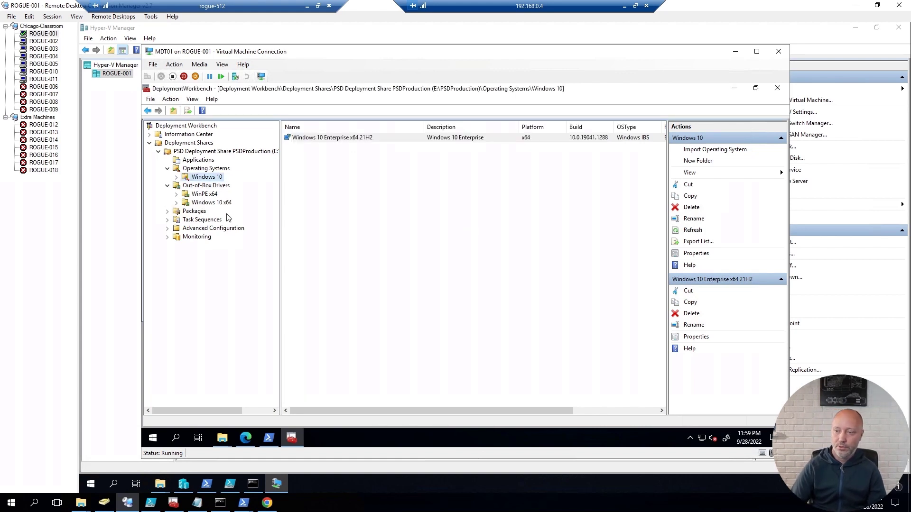
Step: Import the six Intel and Realtek drivers from e:\Setup\Drivers\WinPE x64 into WinPE x64
left_click(205, 195)
right_click(205, 199)
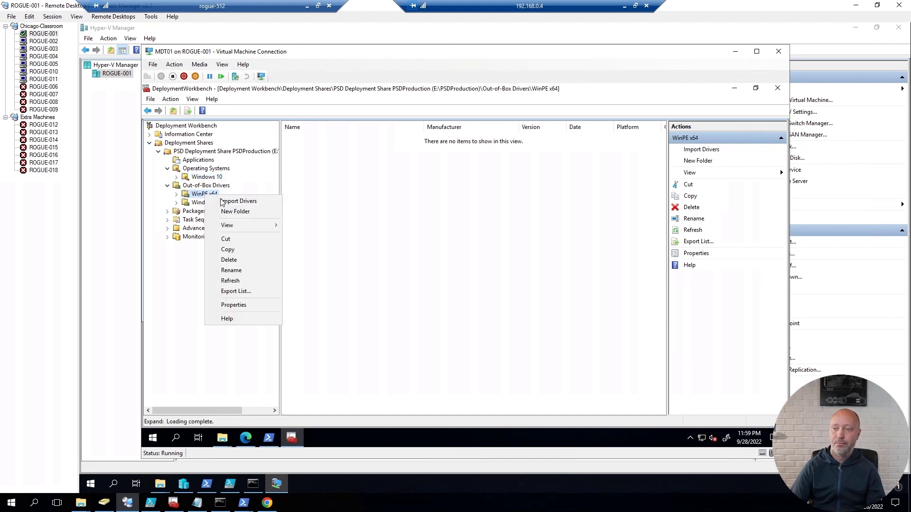
left_click(223, 201)
type("e")
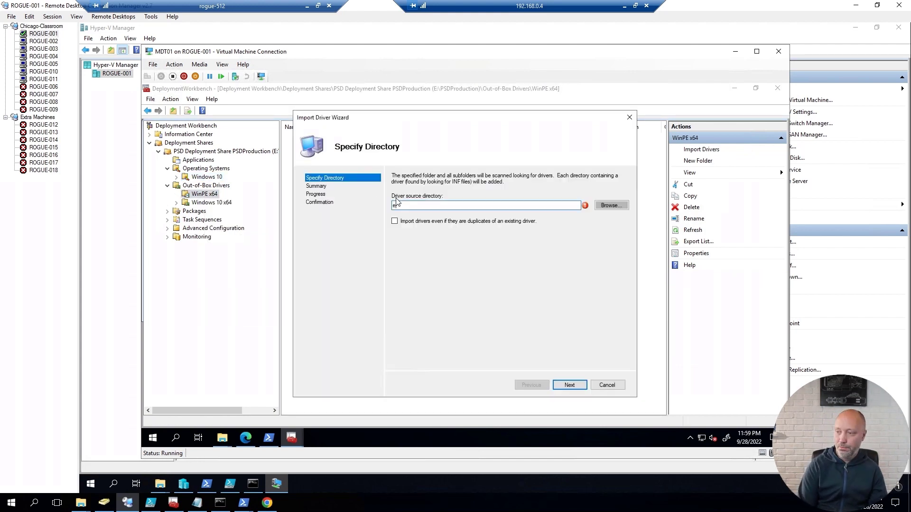
type(":\\Setup\\")
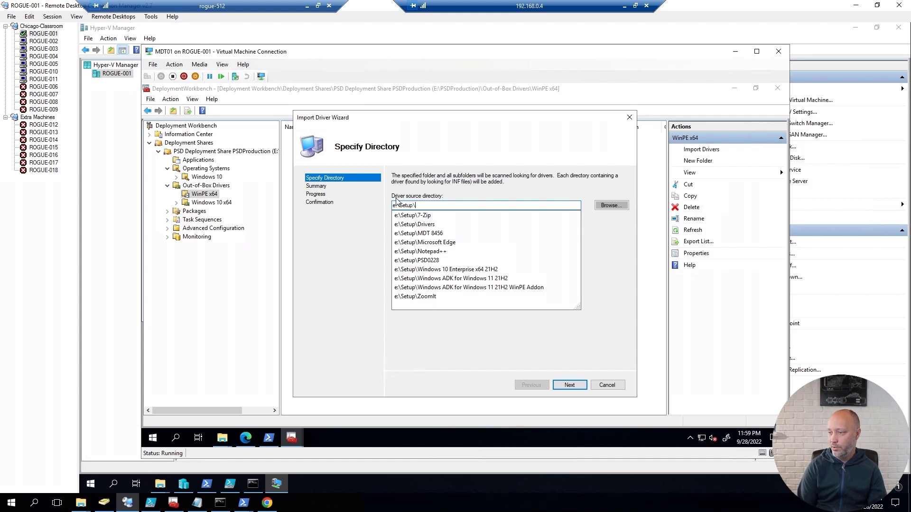
key("Down")
key("Down")
type("\\")
key("Down")
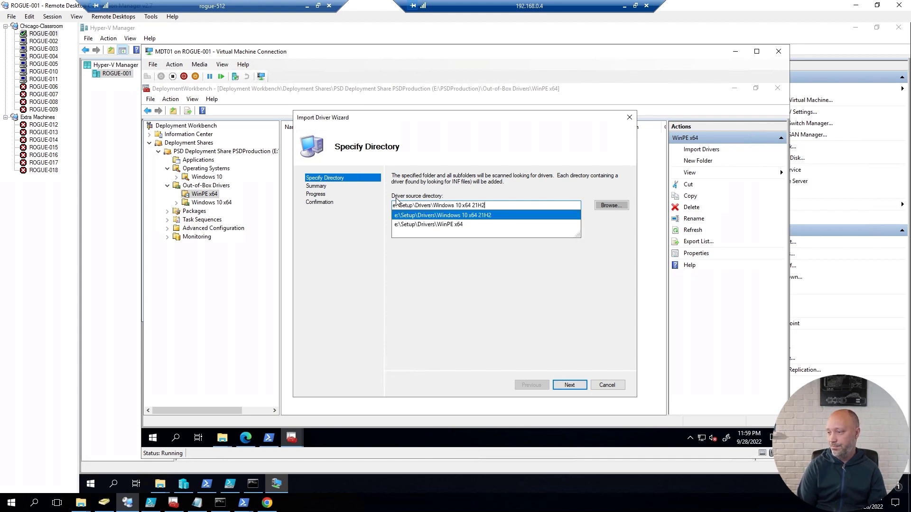
key("Down")
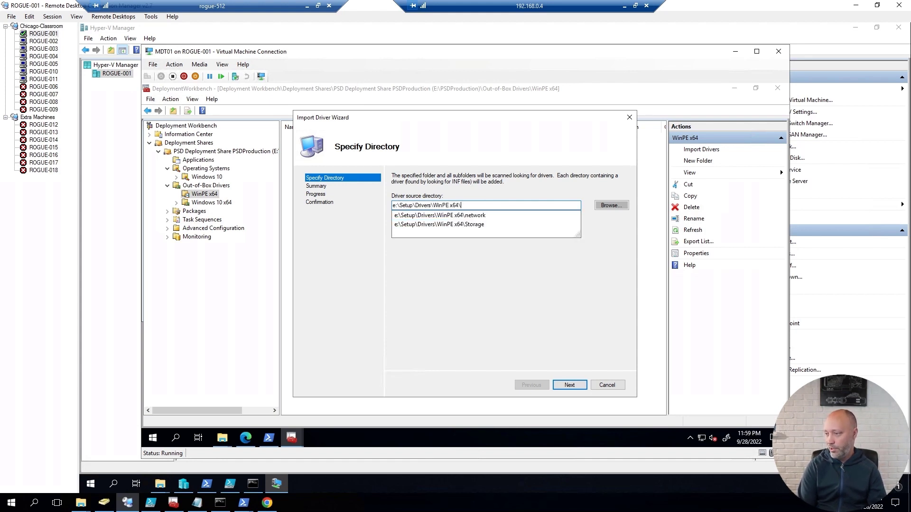
key("Return")
key("Return")
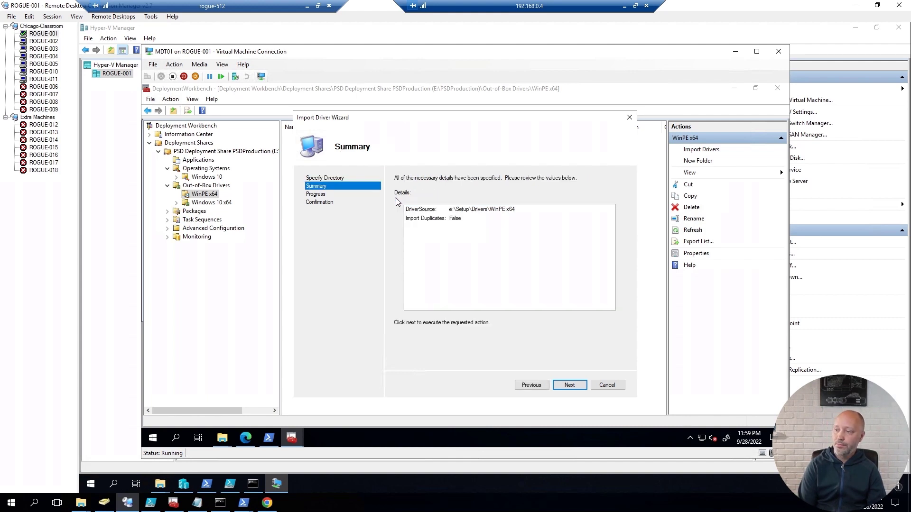
key("Return")
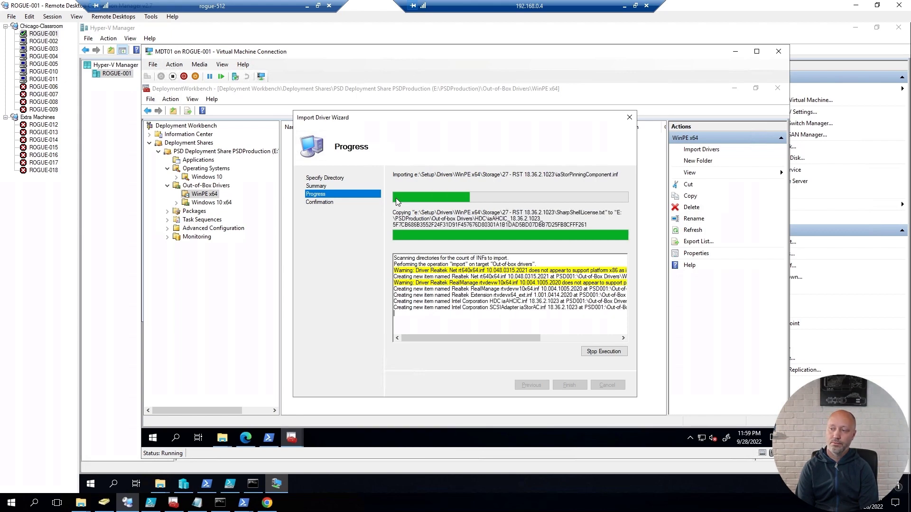
key("Return")
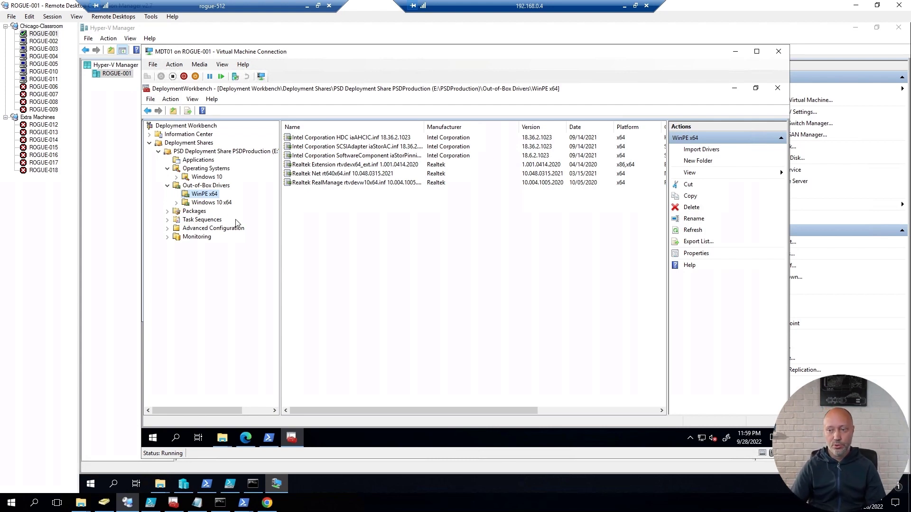
Step: Copy the HP ProBook 450 G8 Notebook PC folder name from E:\Setup\Drivers\Windows 10 x64 21H2
left_click(220, 439)
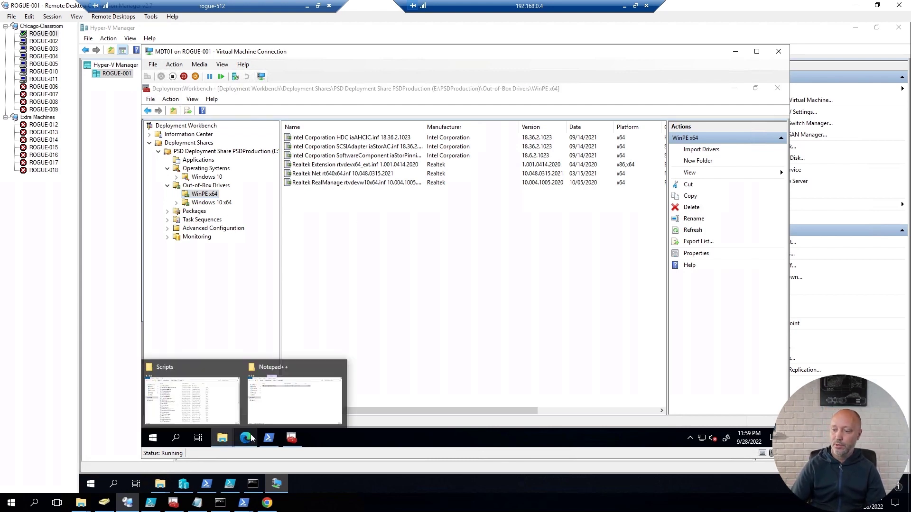
left_click(304, 404)
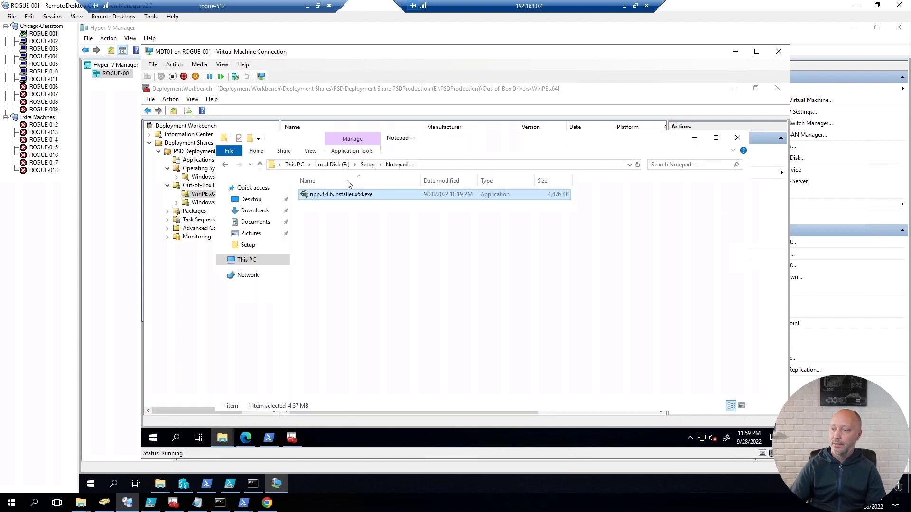
left_click(367, 164)
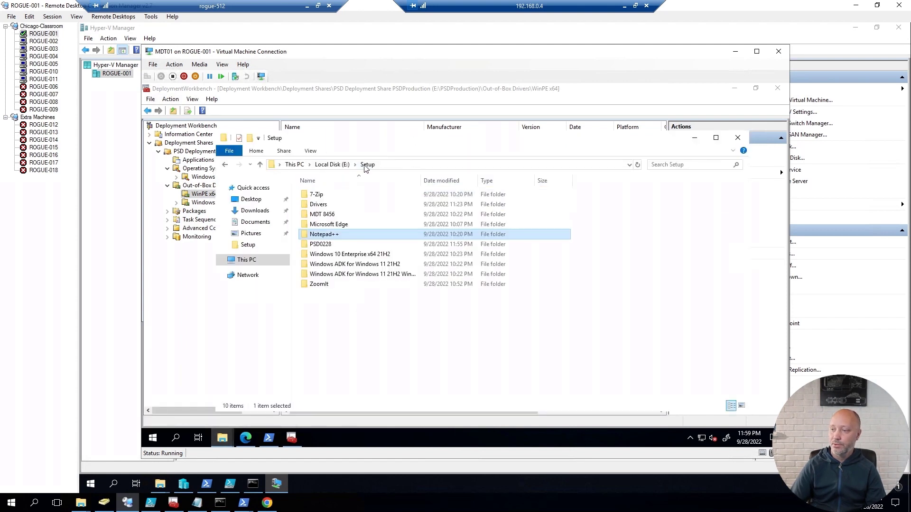
double_click(328, 204)
double_click(334, 195)
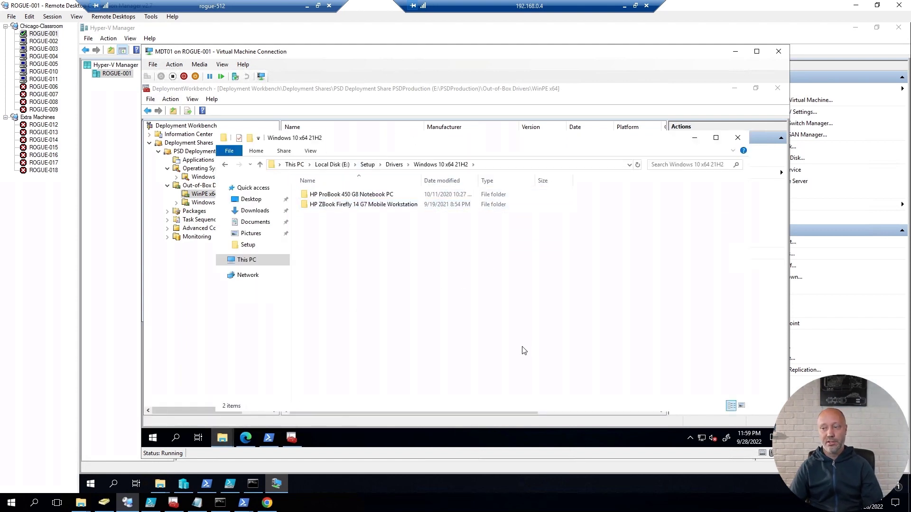
left_click(373, 198)
key("F2")
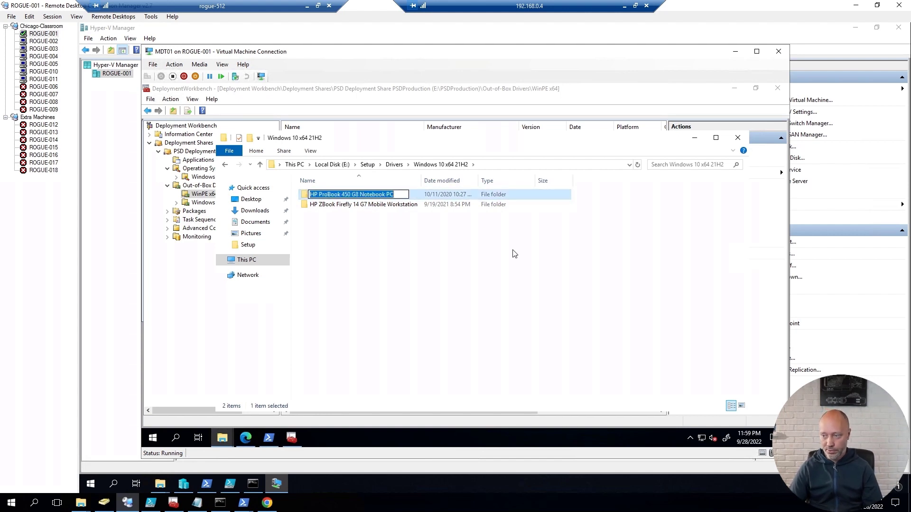
key("Return")
Step: Create an HP ProBook 450 G8 Notebook PC folder under the Windows 10 x64 drivers
left_click(190, 287)
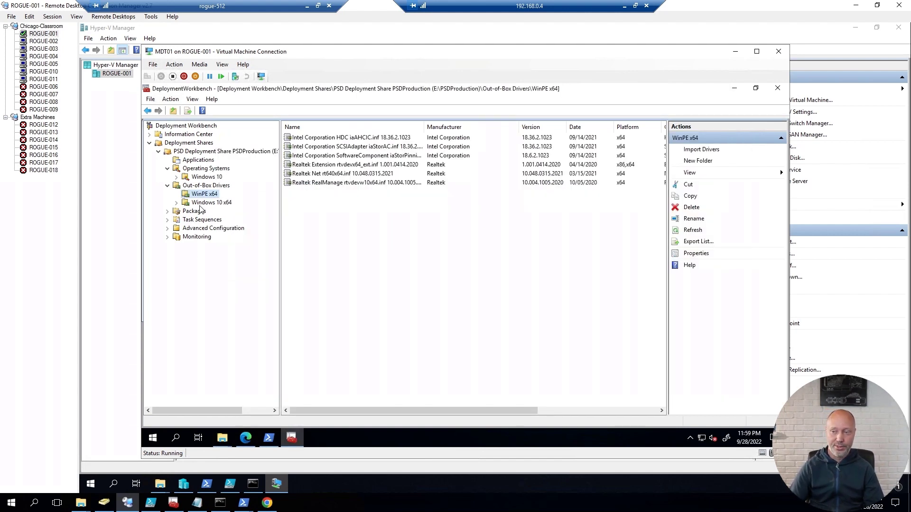
right_click(207, 205)
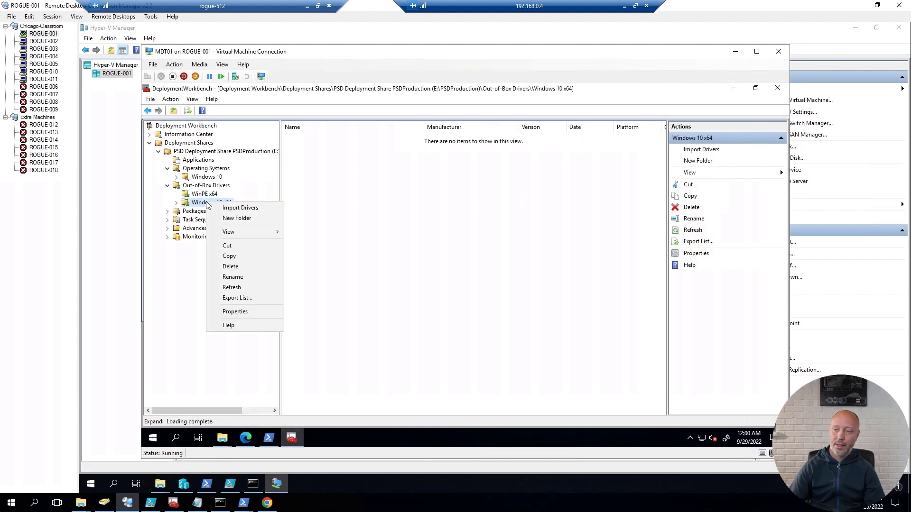
left_click(237, 219)
key("ctrl+v")
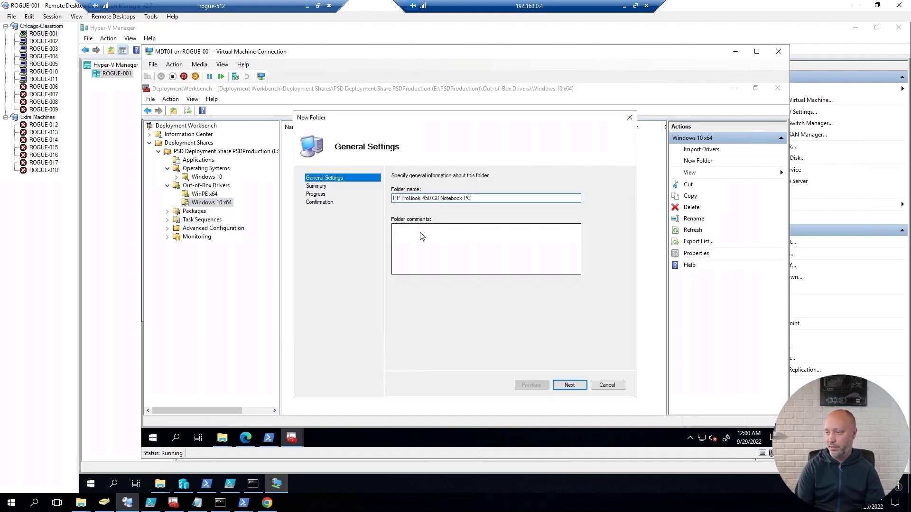
key("Return")
key("Return")
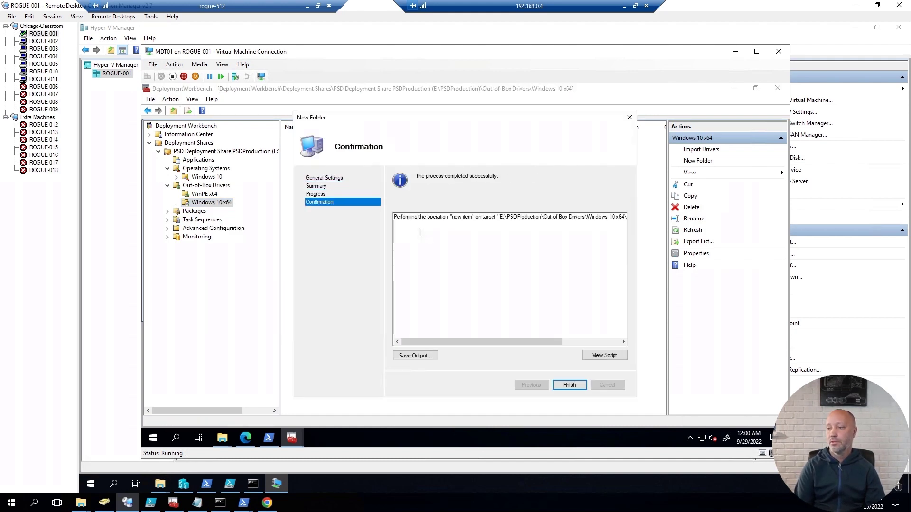
key("Return")
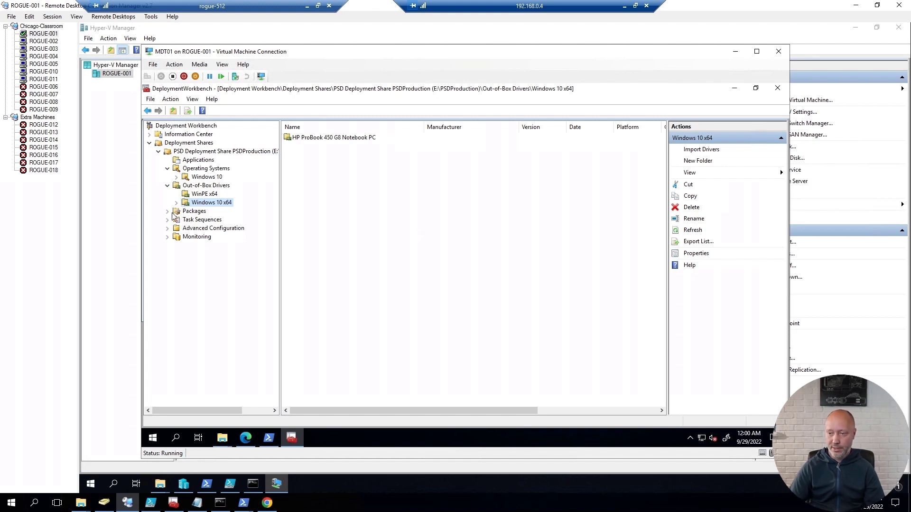
left_click(177, 202)
Step: Add an HP ZBook Firefly 14 G7 Mobile Workstation folder under Windows 10 x64, using Explorer's folder name
key("alt+Tab")
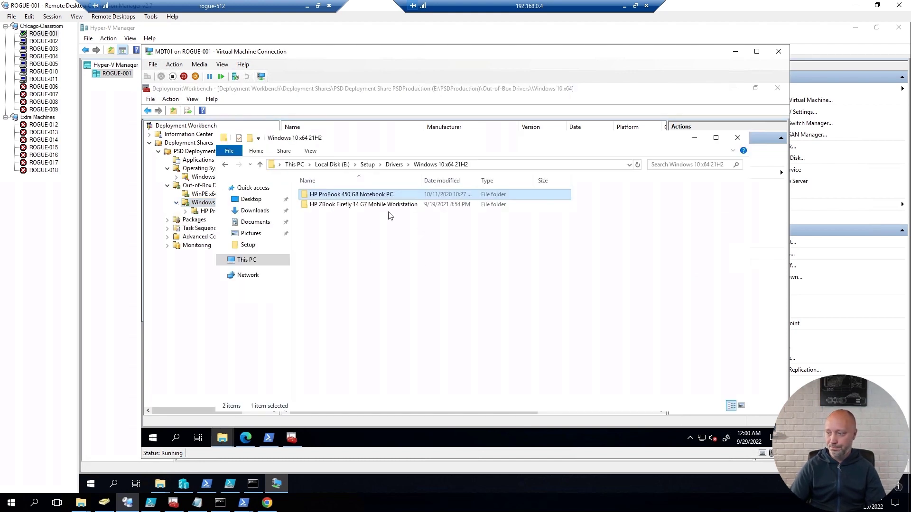
left_click(385, 206)
key("F2")
key("ctrl+c")
key("Escape")
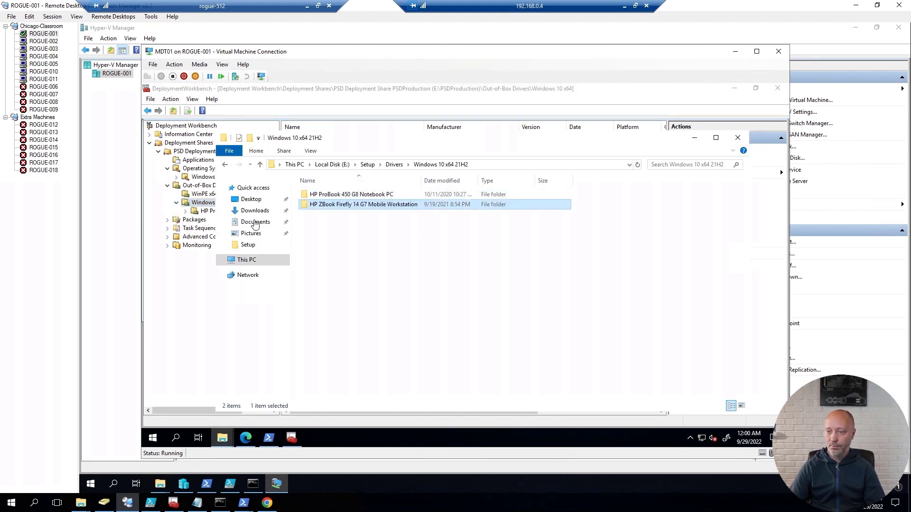
right_click(208, 203)
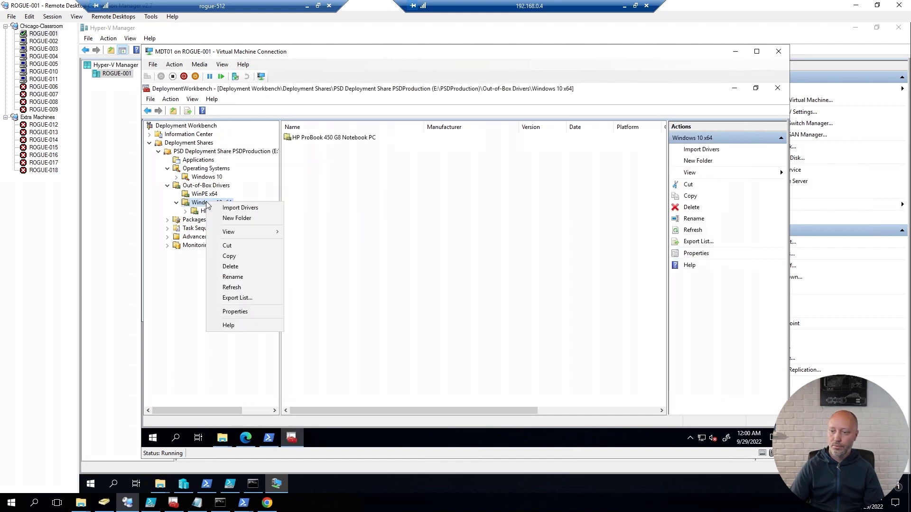
left_click(237, 218)
key("ctrl+v")
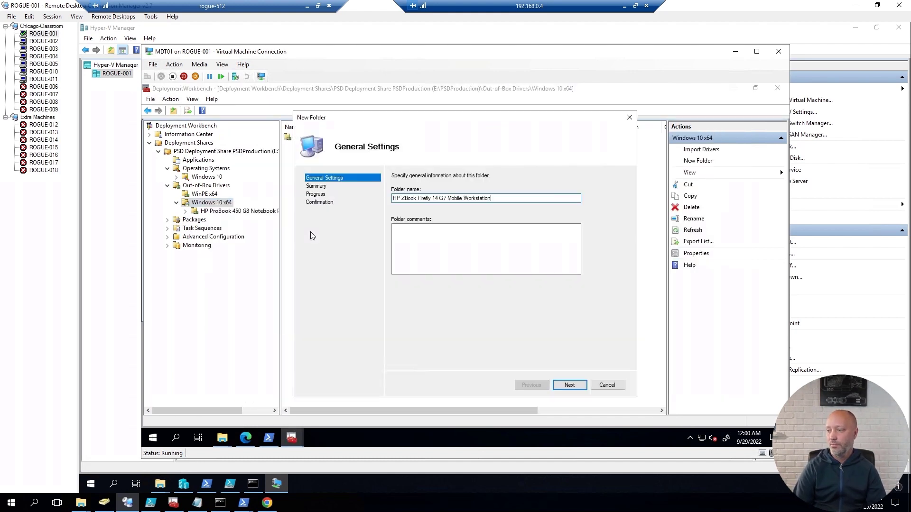
key("Return")
key("Return")
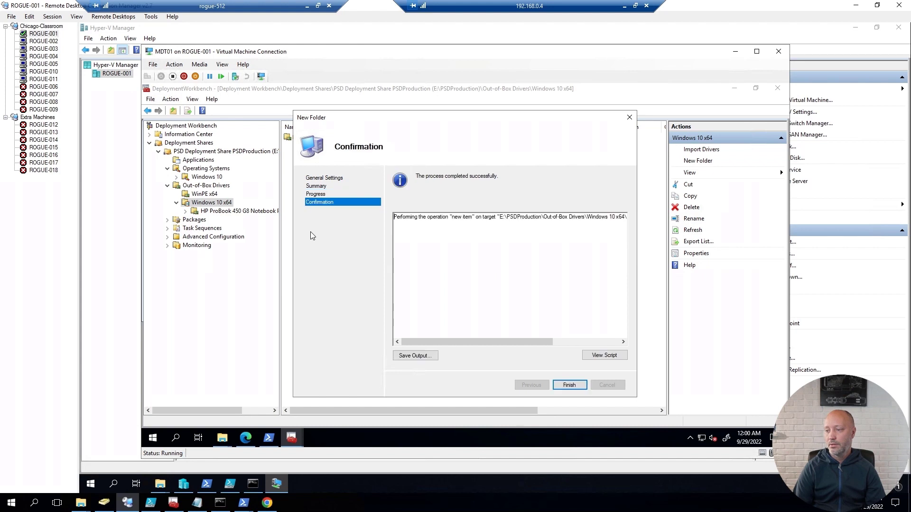
key("Return")
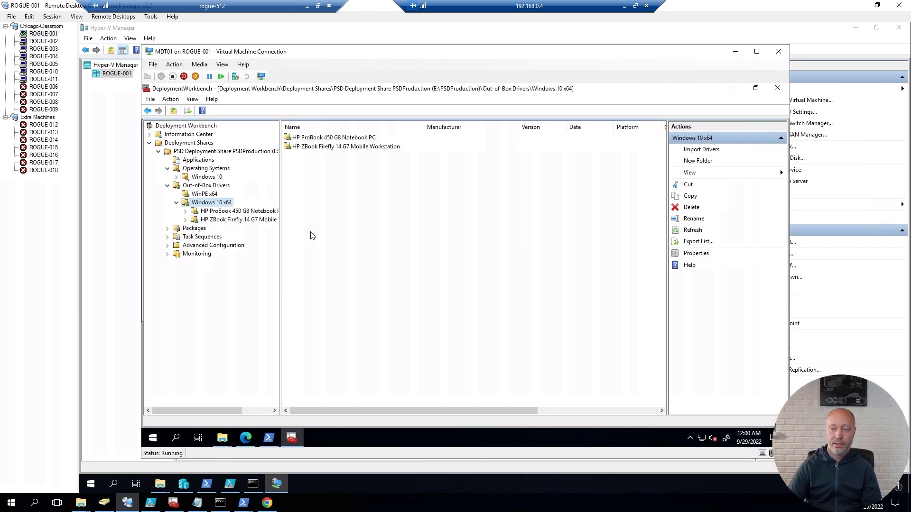
left_click(252, 211)
Step: Import drivers into the ProBook folder from e:\Setup\Drivers\Windows 10 x64 21H2\HP ProBook 450 G8 Notebook PC
right_click(252, 214)
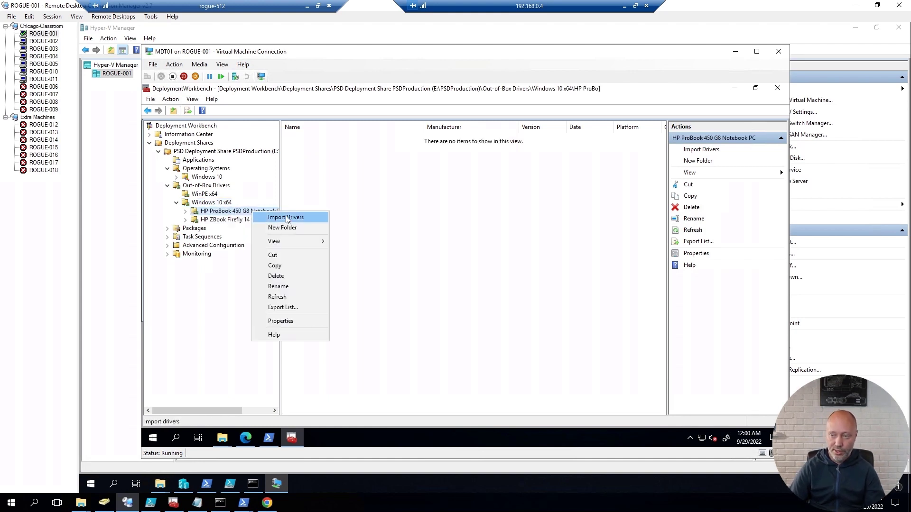
left_click(286, 215)
type("e:\\S")
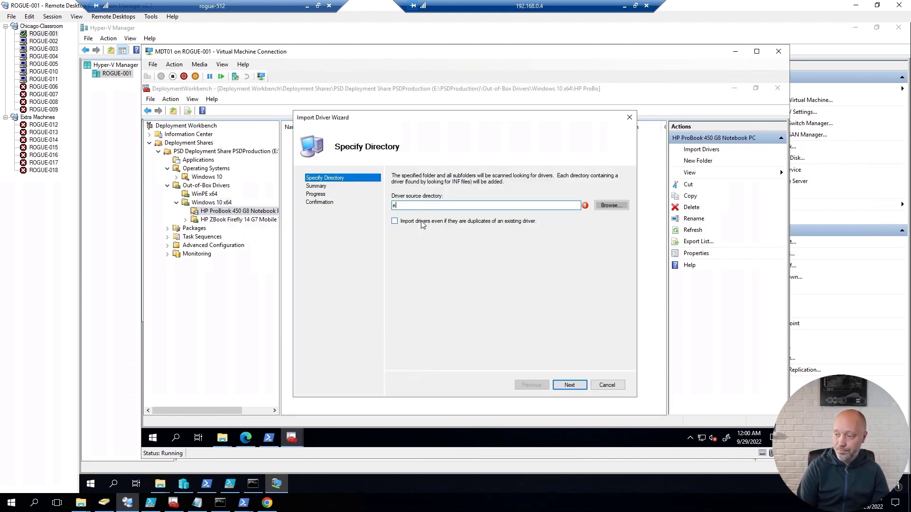
key("Down")
type("\\")
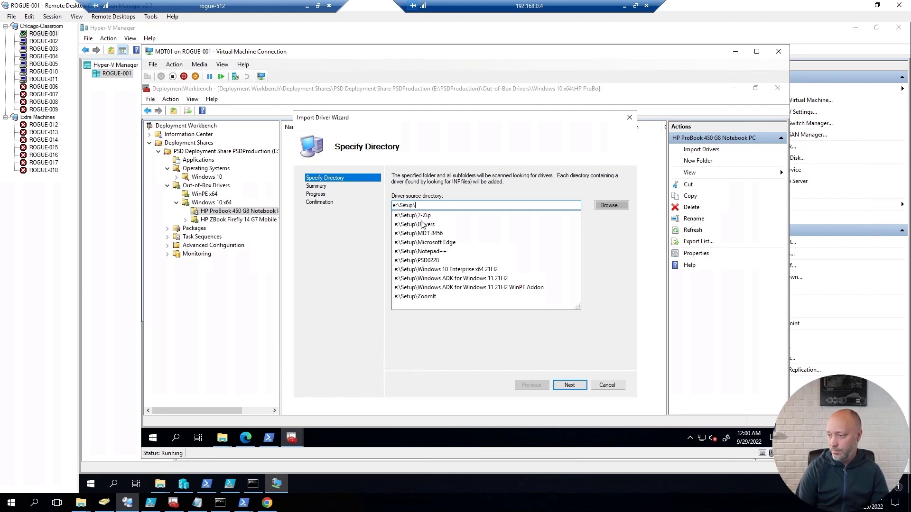
key("Down")
key("Down")
key("Down")
key("Up")
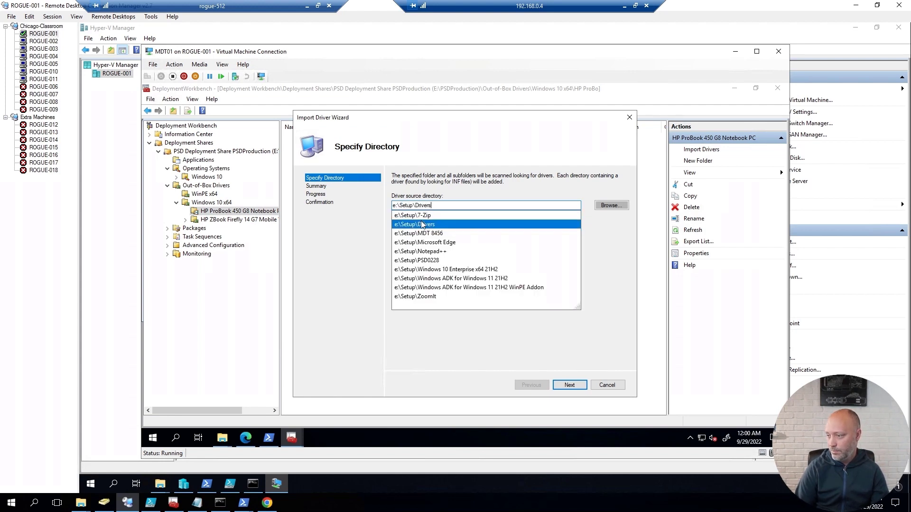
type("\\")
key("Down")
type("\\")
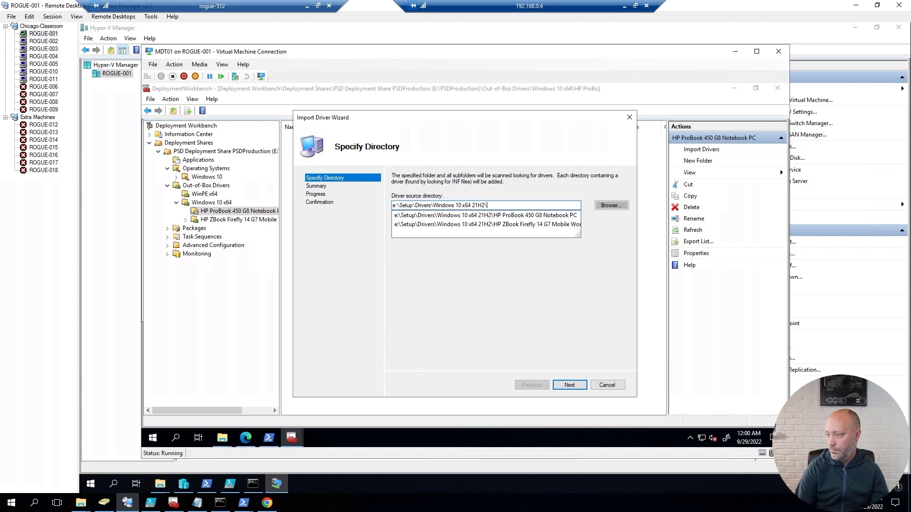
key("Down")
Step: Run the ProBook driver import and close the wizard once it finishes
key("Return")
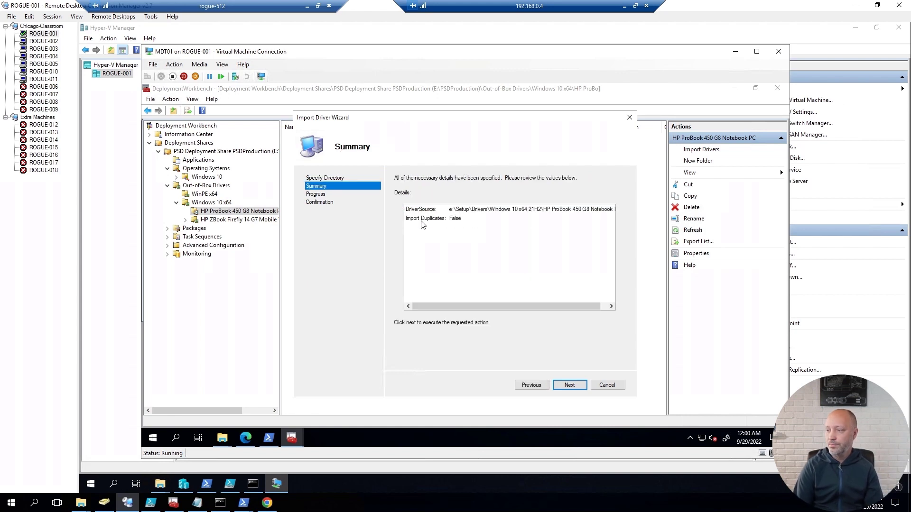
key("Return")
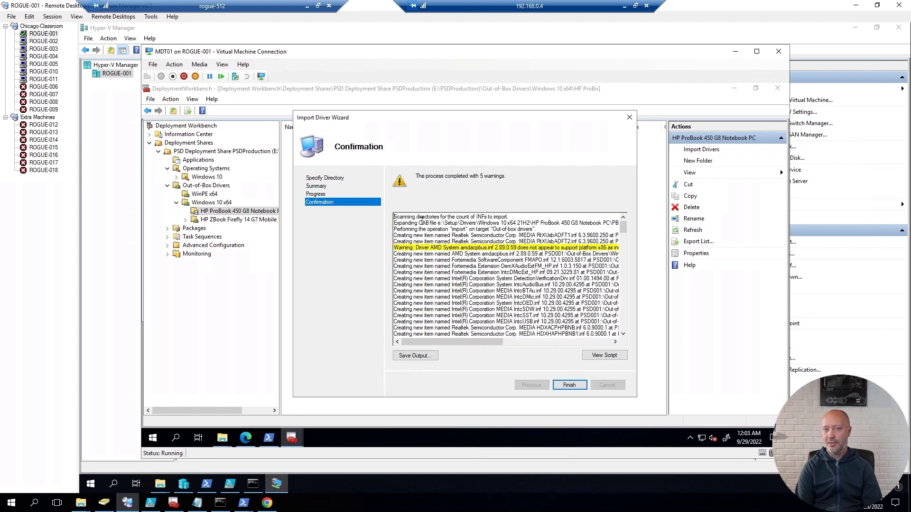
left_click(569, 386)
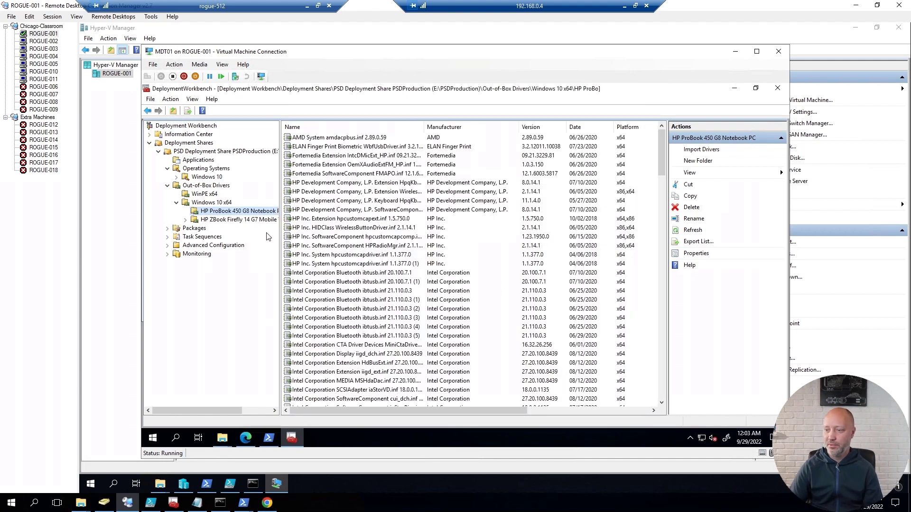
Step: Import drivers from E:\Setup\Drivers\Windows 10 x64 21H2 ZBook into the HP ZBook Firefly 14 G7 folder
right_click(250, 222)
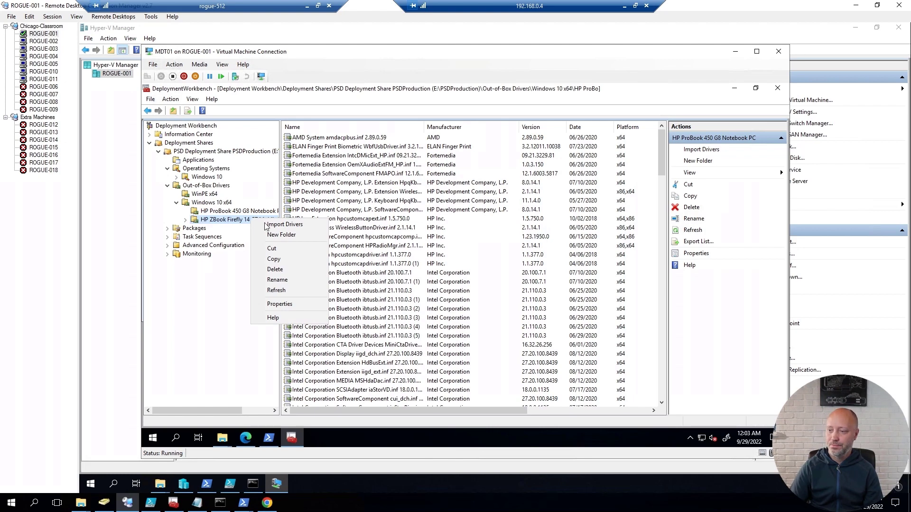
left_click(283, 225)
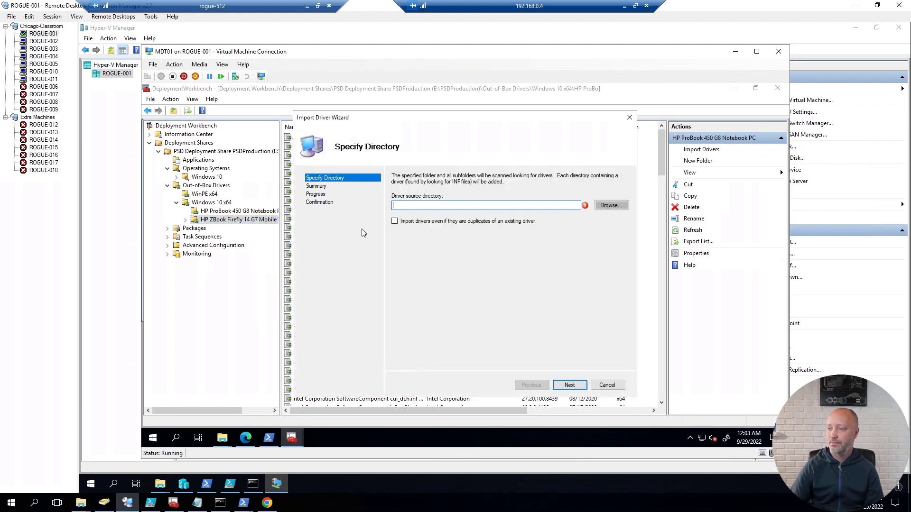
type("E:\\Setup\\")
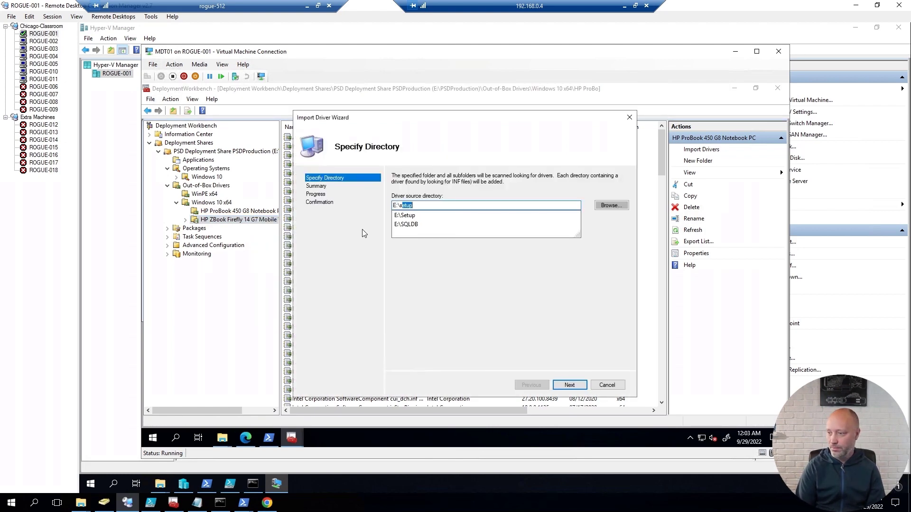
type("Drivers\\")
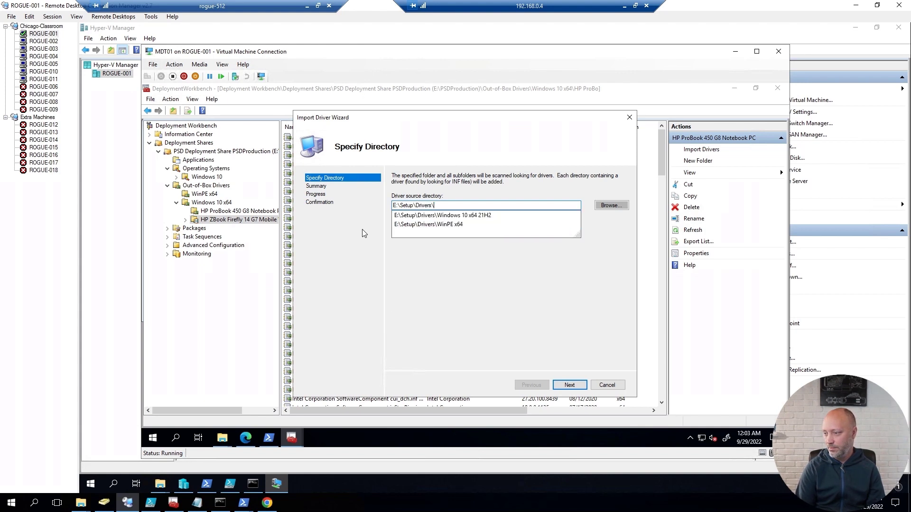
key("Down")
type("\\")
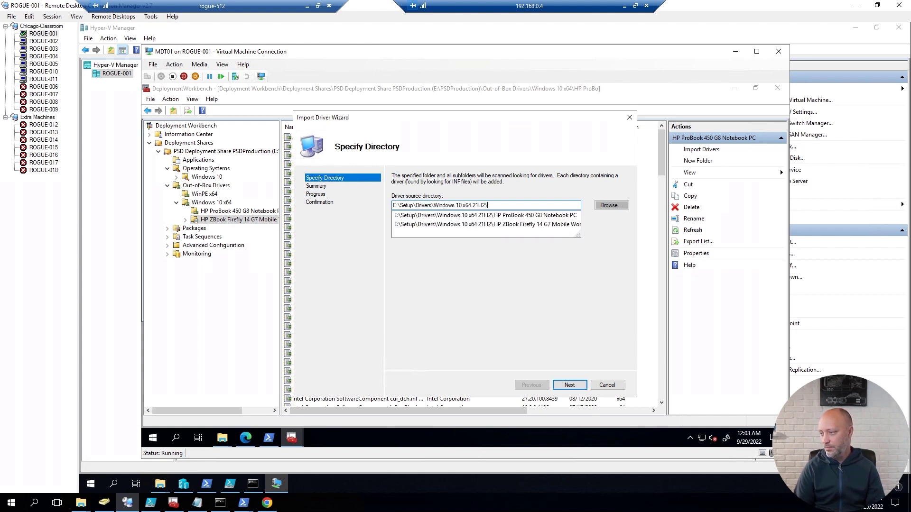
key("Down")
key("Down")
key("Return")
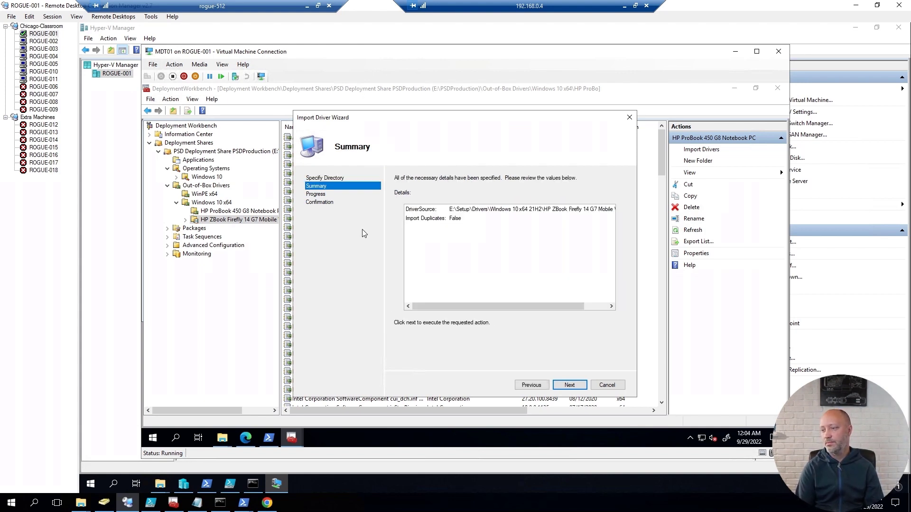
key("Return")
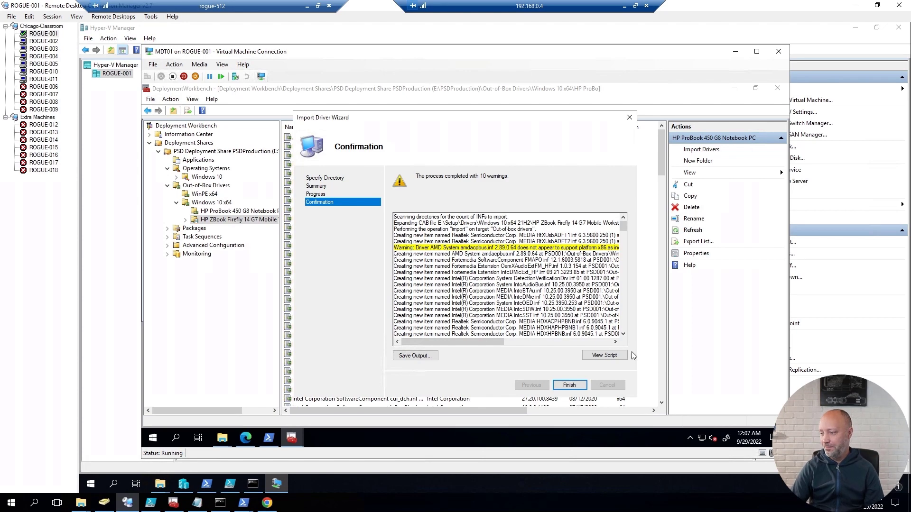
left_click(570, 383)
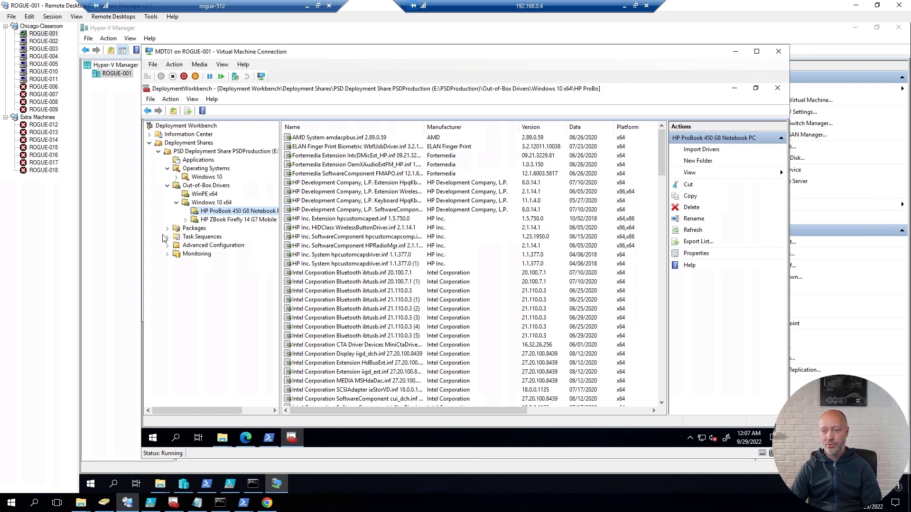
Step: Start a new task sequence wizard under Task Sequences, then cancel it
left_click(201, 237)
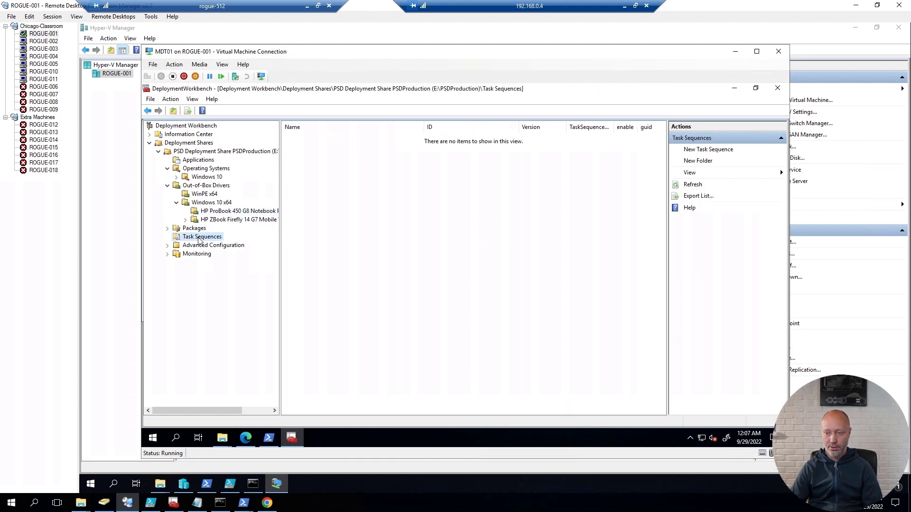
right_click(199, 237)
left_click(228, 244)
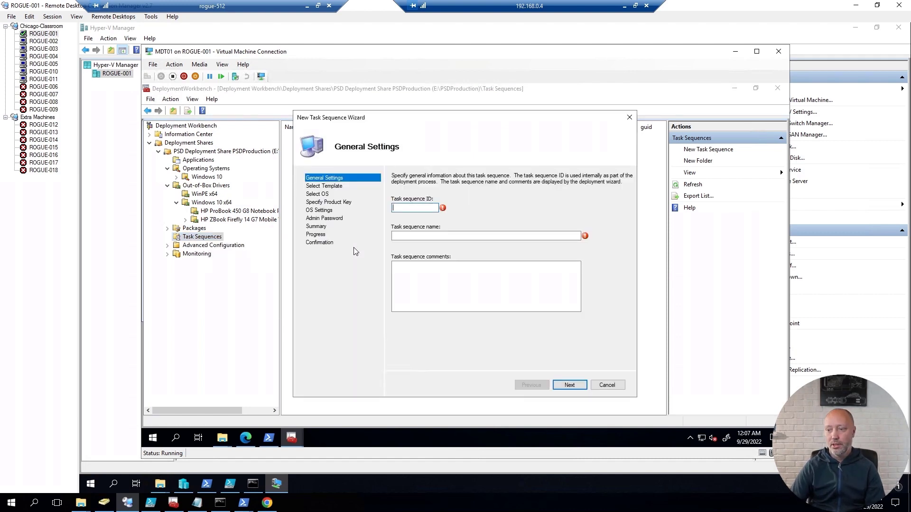
key("Escape")
left_click(451, 289)
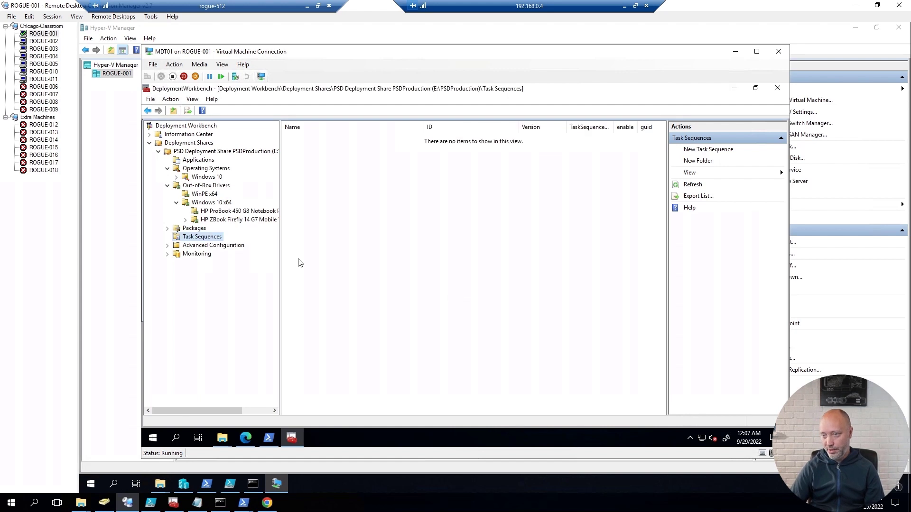
Step: Create the WinPE x64 selection profile containing only the Out-of-Box Drivers\WinPE x64 folder
left_click(167, 246)
left_click(205, 257)
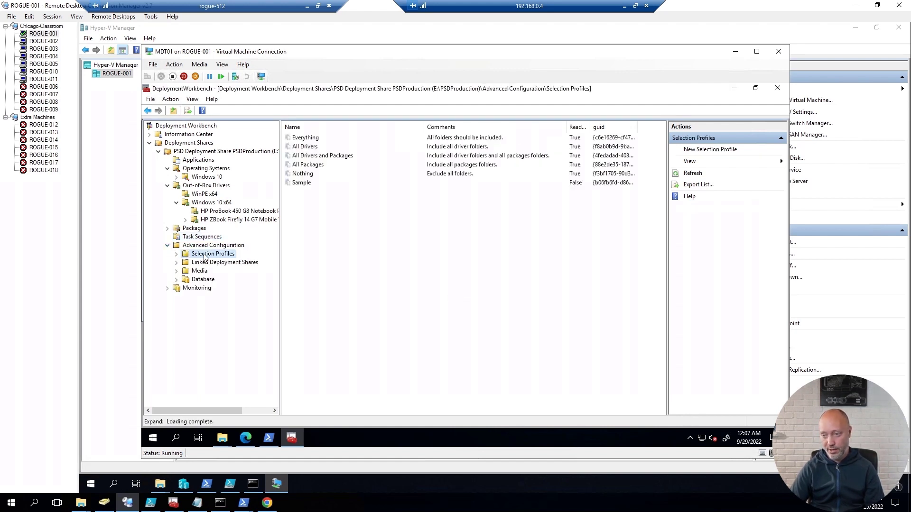
right_click(205, 257)
left_click(238, 259)
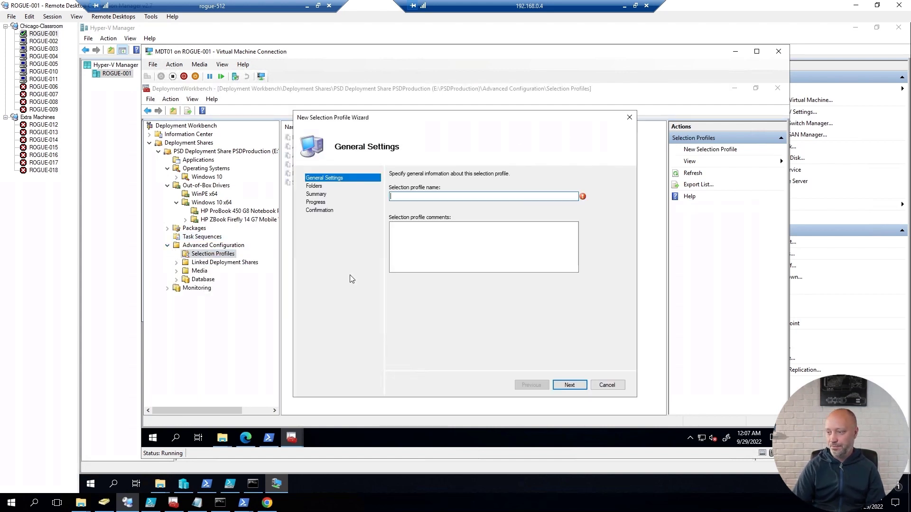
type("WinPE x7")
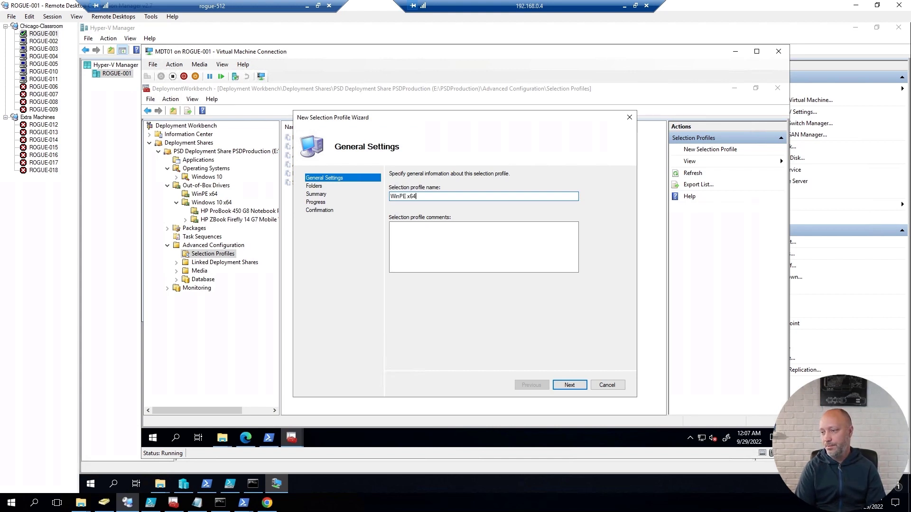
key("Return")
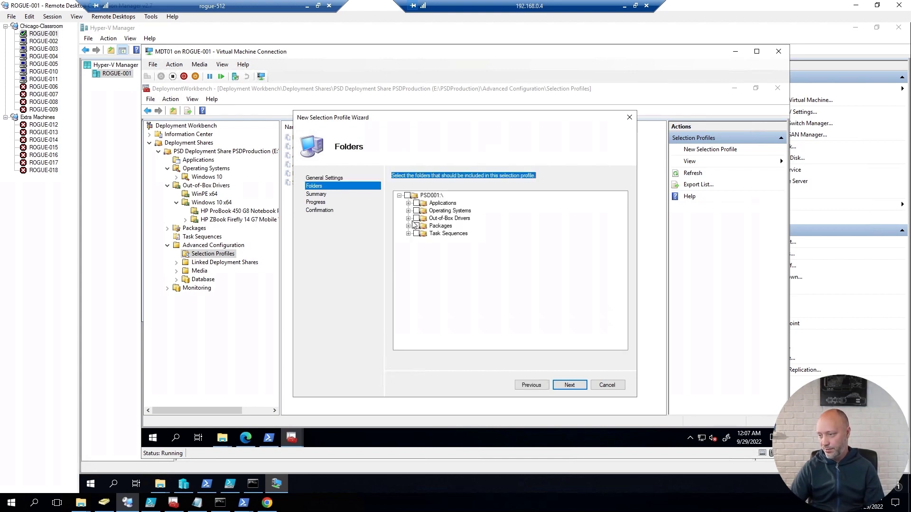
left_click(408, 219)
left_click(426, 225)
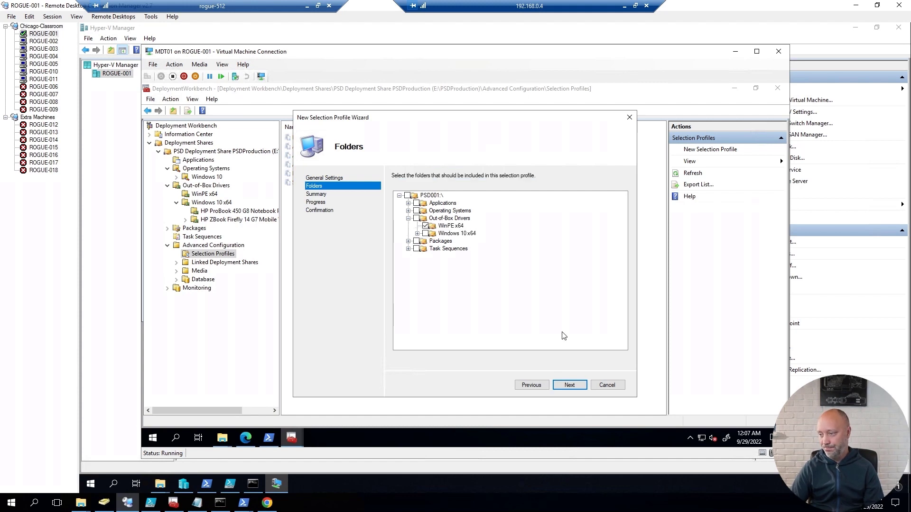
left_click(573, 386)
left_click(571, 386)
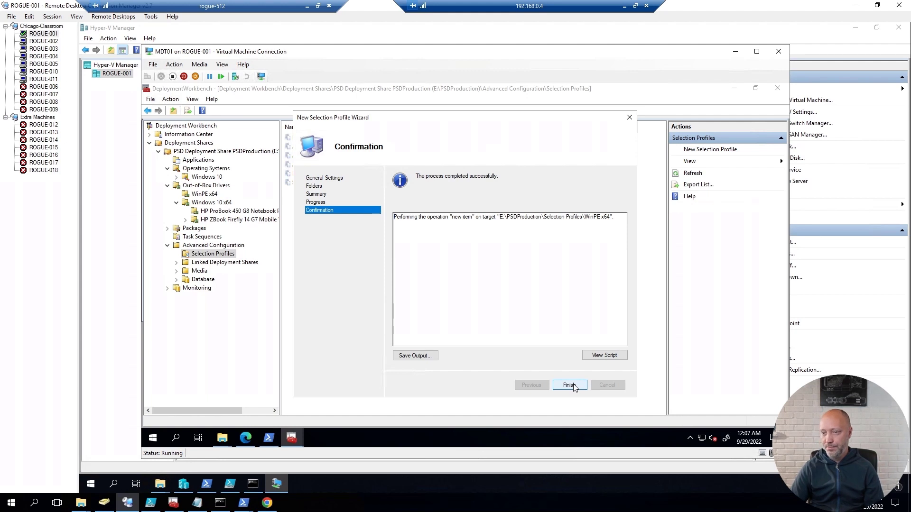
left_click(573, 385)
left_click(205, 237)
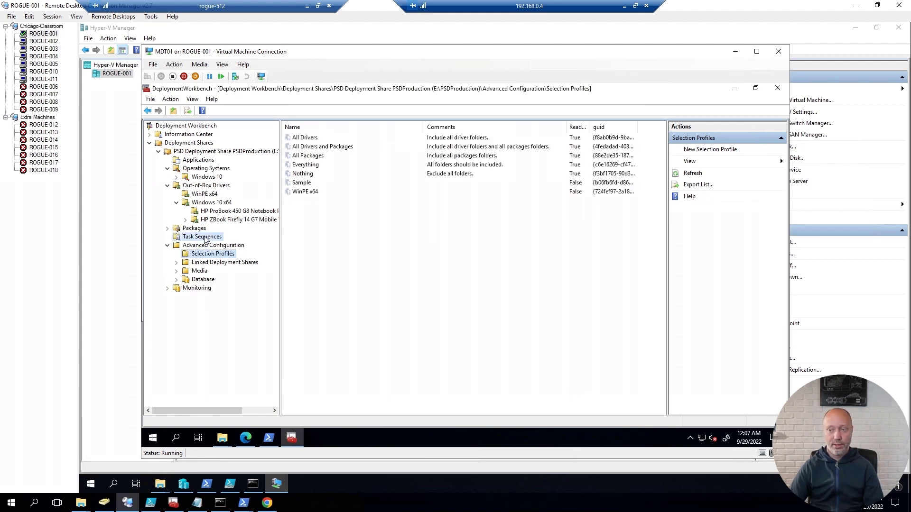
Step: Create a new folder named 'Windows 10' under Task Sequences
right_click(205, 239)
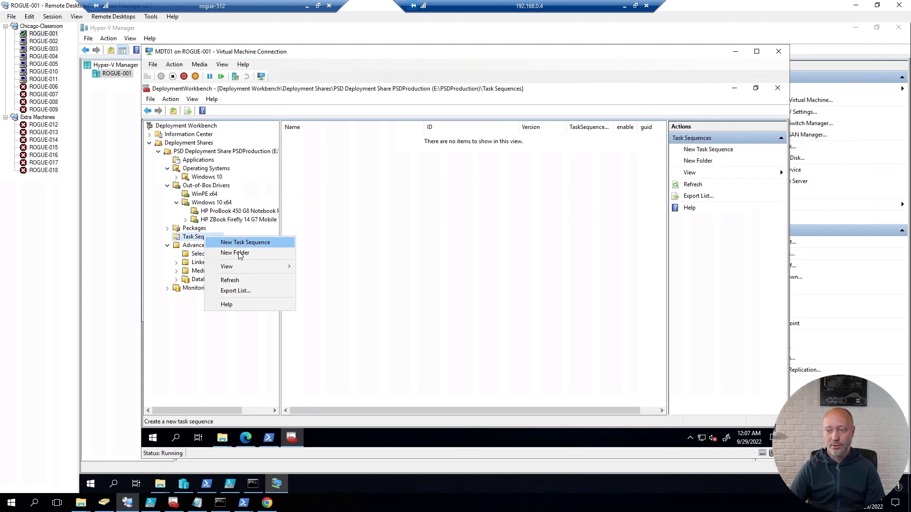
left_click(239, 251)
type("Wind")
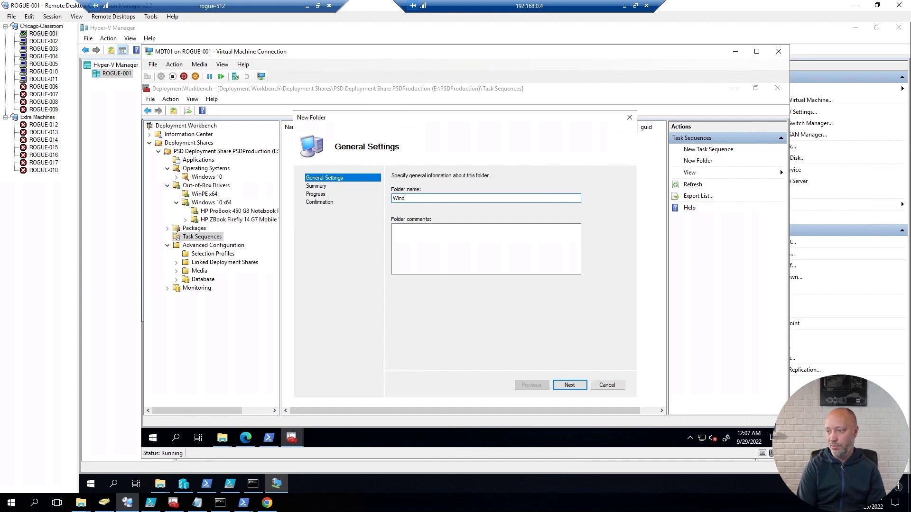
type("ows 10")
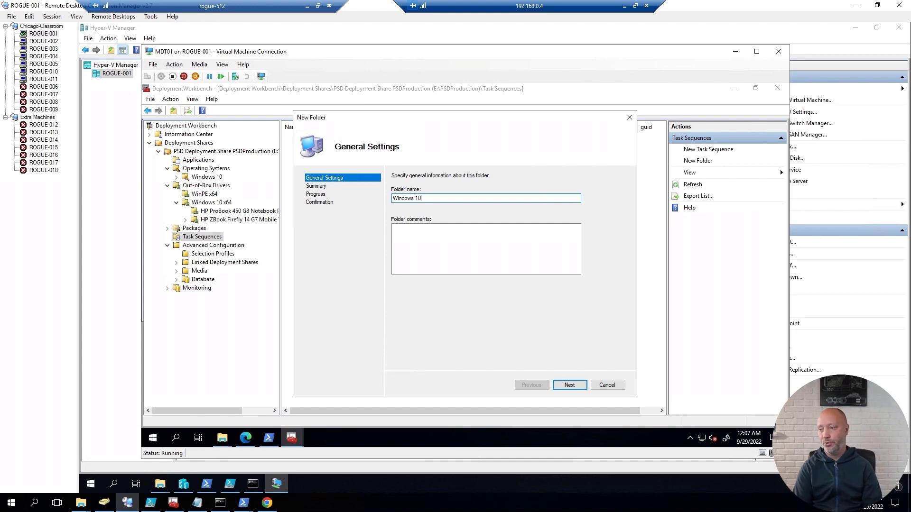
key("Return")
key("Return")
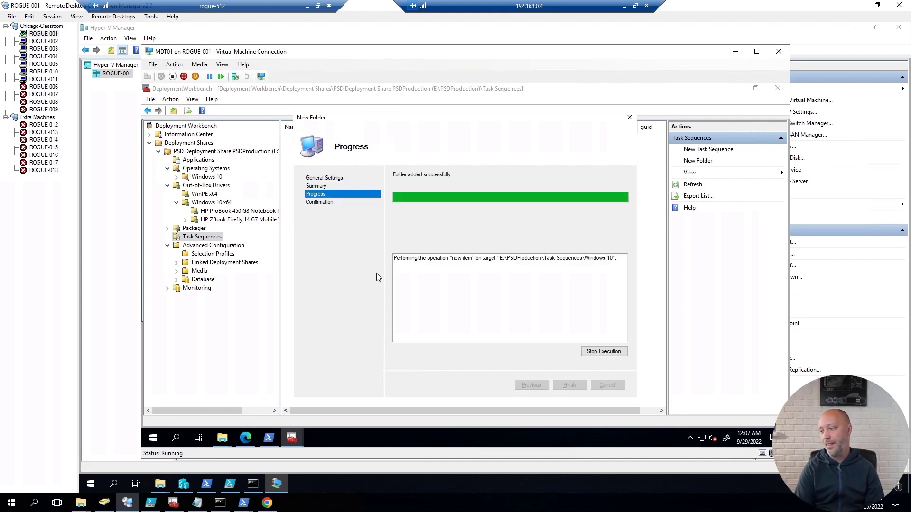
key("Return")
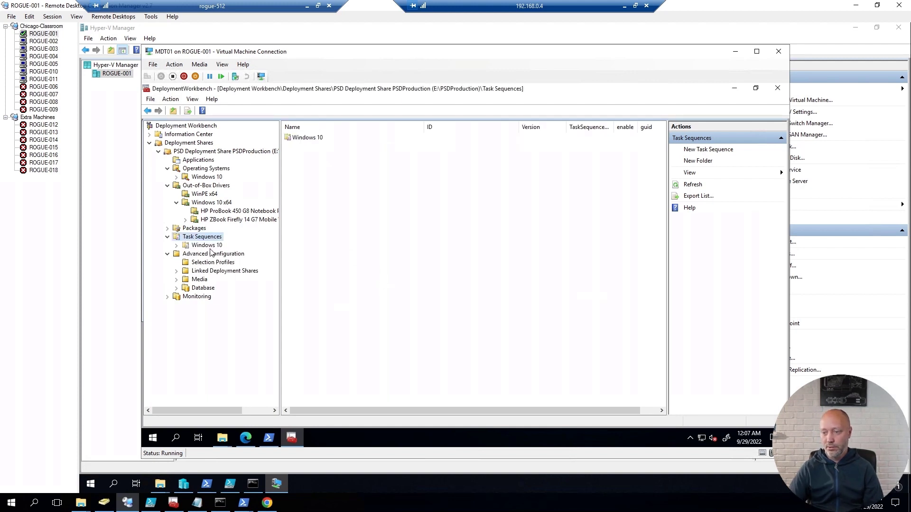
Step: Start a task sequence in Windows 10 with ID W10X64-001 and name Windows 10 Enterprise x64 21H2
right_click(212, 246)
left_click(237, 254)
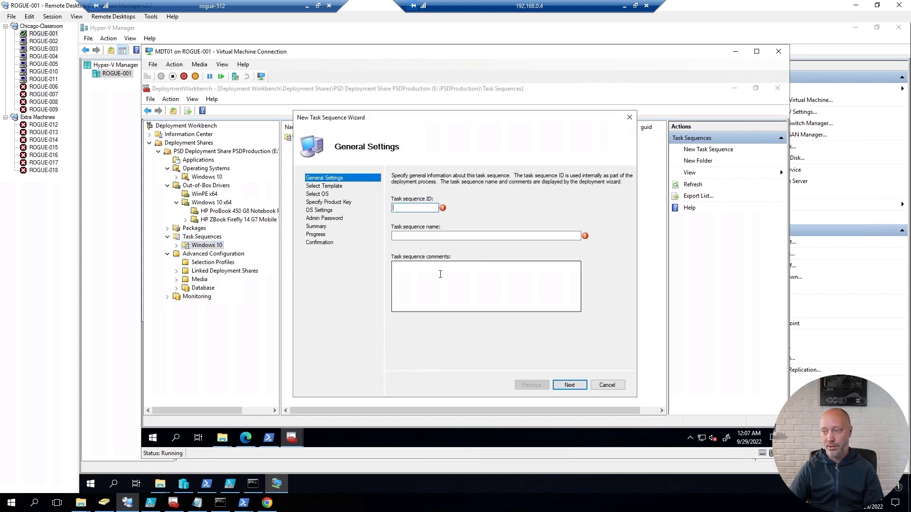
type("W10X6")
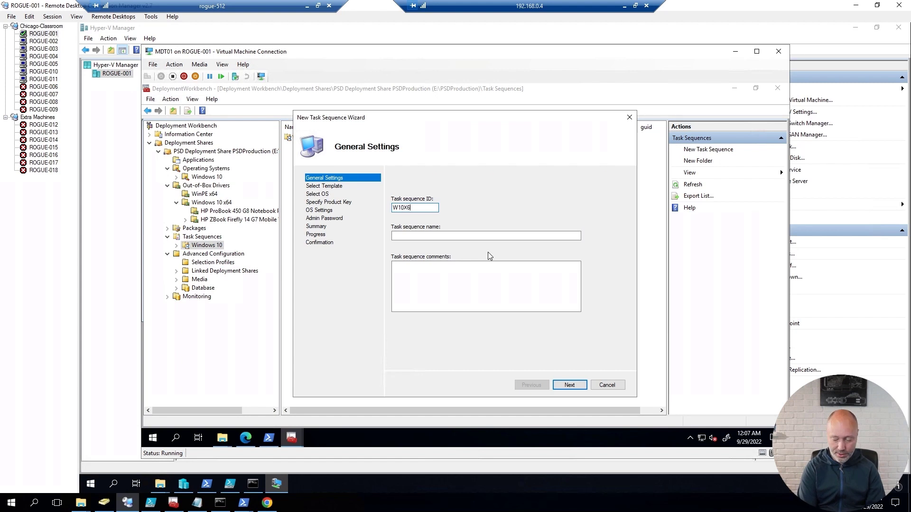
type("4-001")
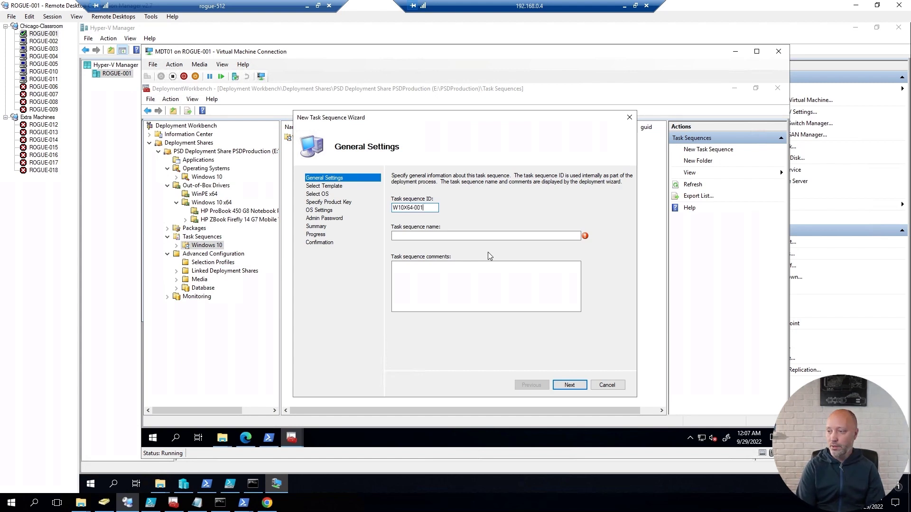
key("Tab")
type("Windows 10 Emn")
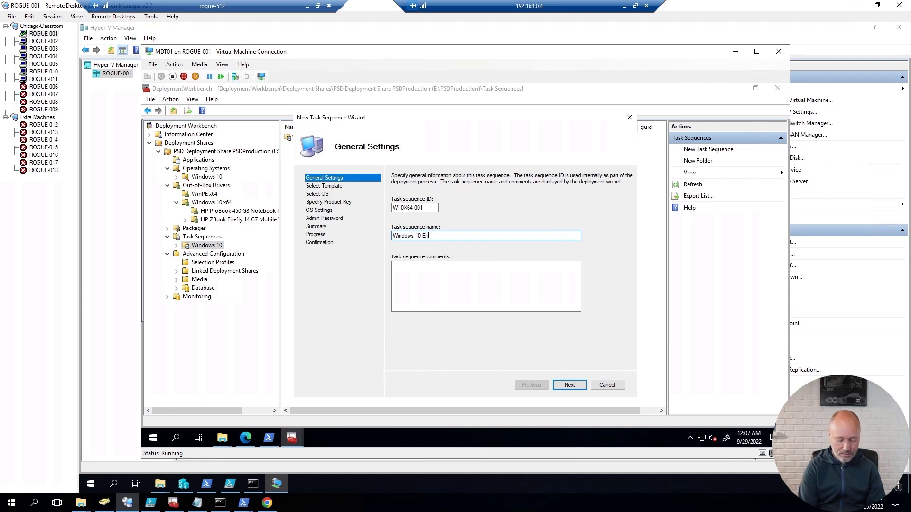
type("terprise x6")
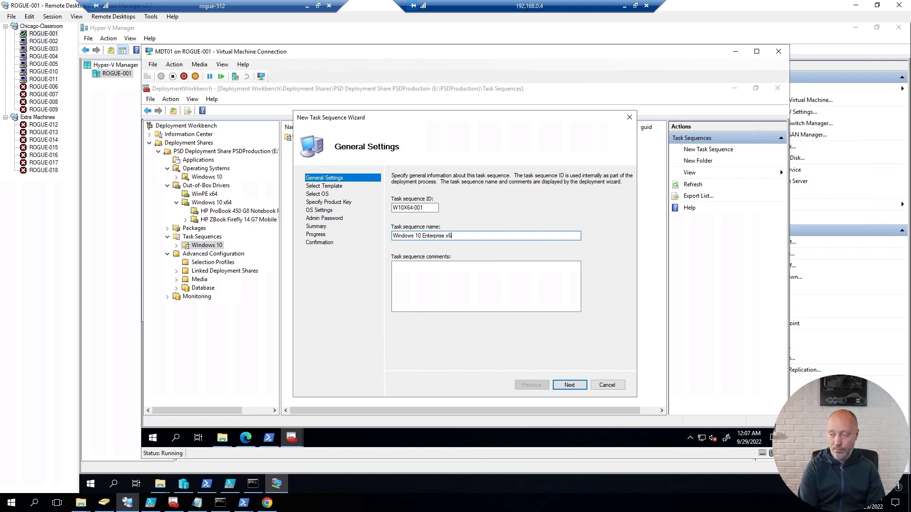
type("4 21")
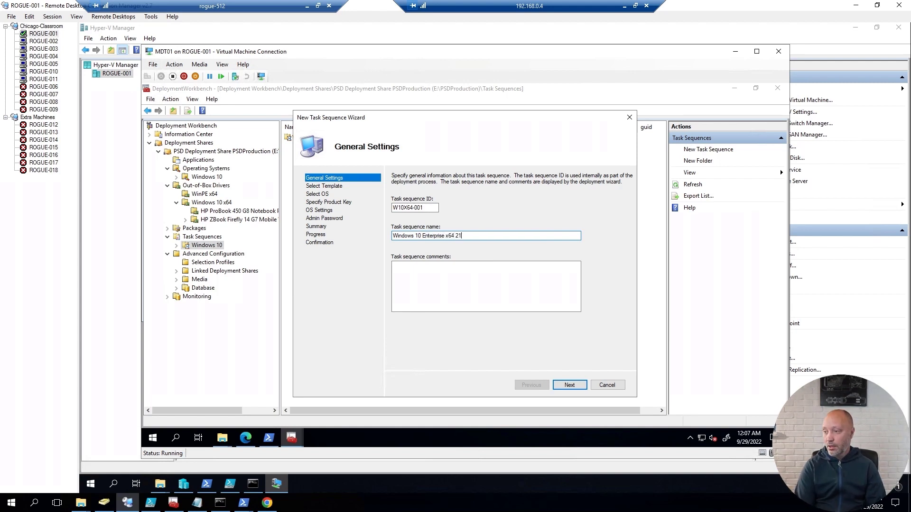
type("H@")
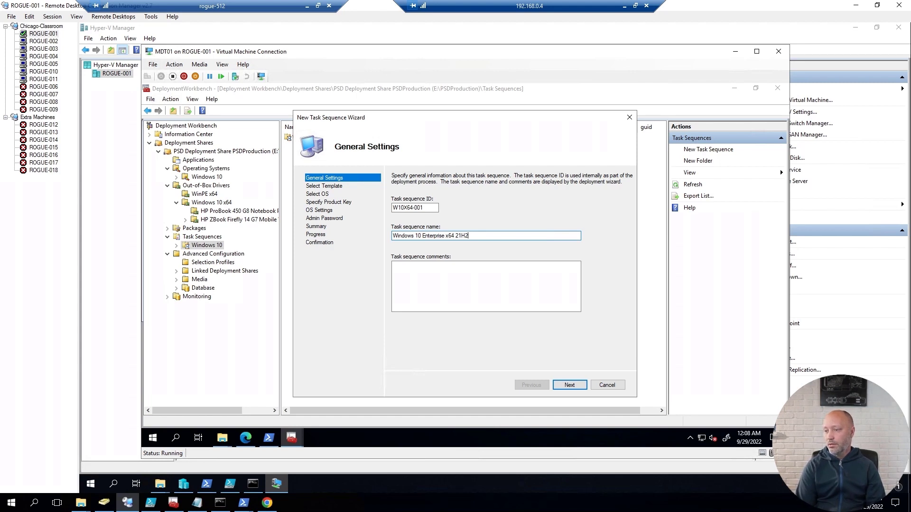
key("Return")
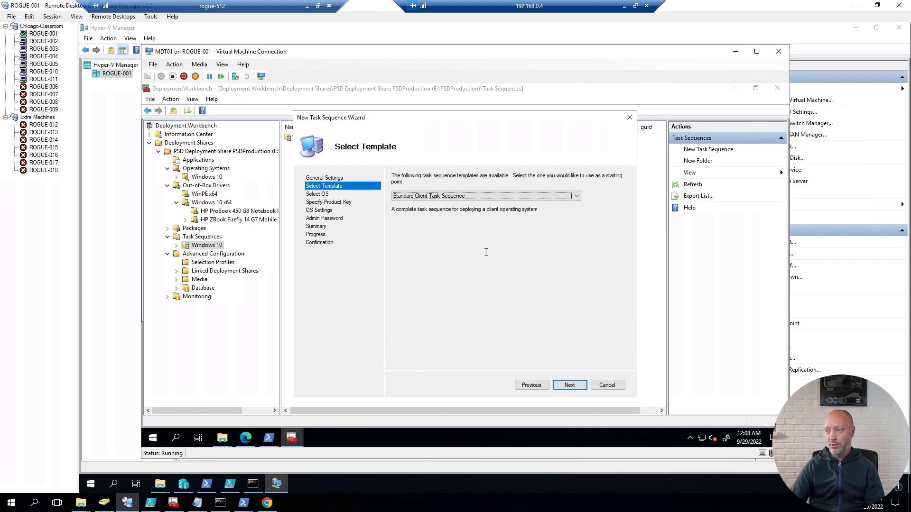
Step: Choose the PSD Standard Client template and the Windows 10 Enterprise x64 21H2 image, then finish
left_click(572, 200)
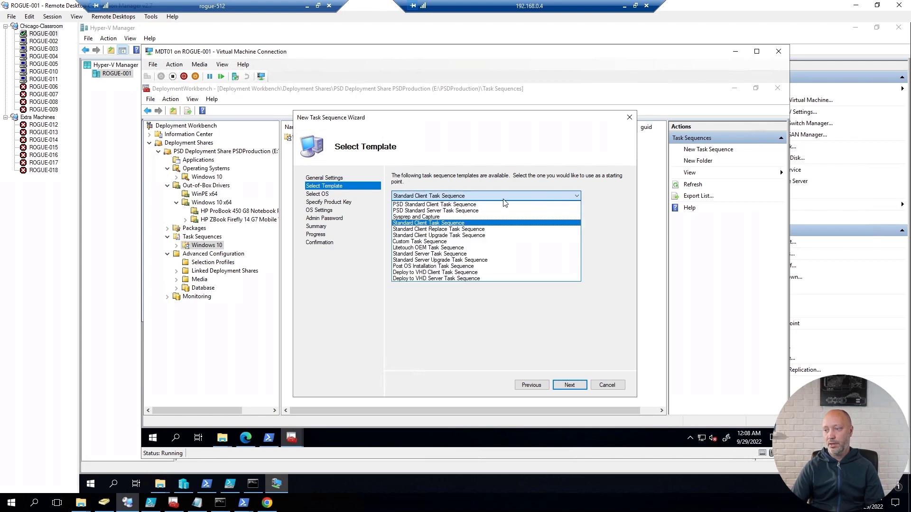
left_click(453, 205)
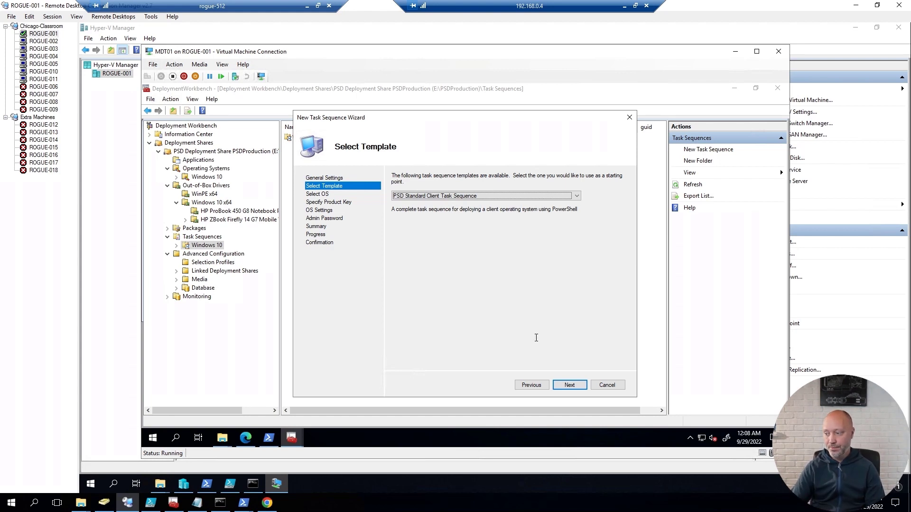
left_click(573, 386)
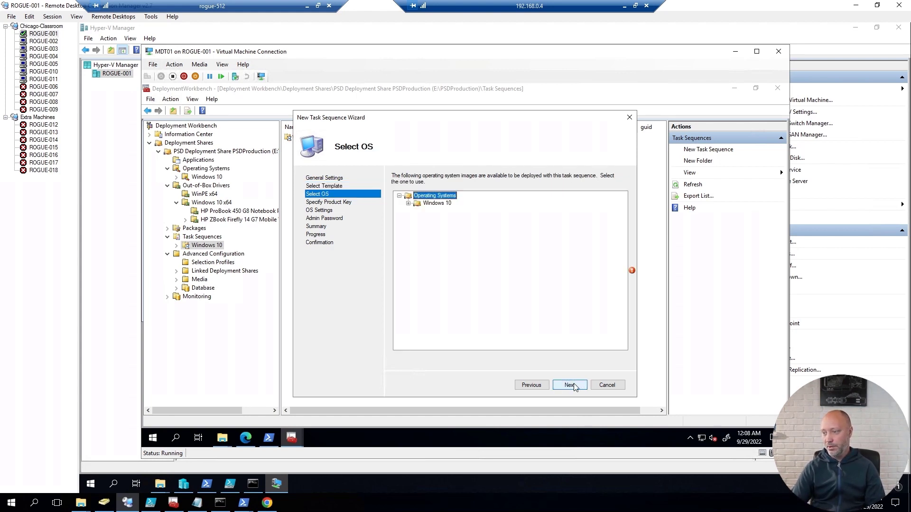
left_click(408, 204)
left_click(441, 212)
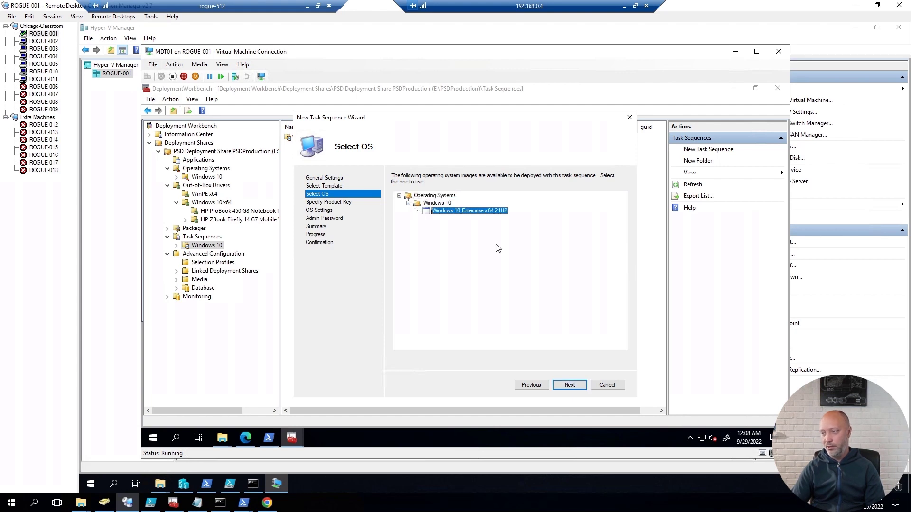
left_click(570, 386)
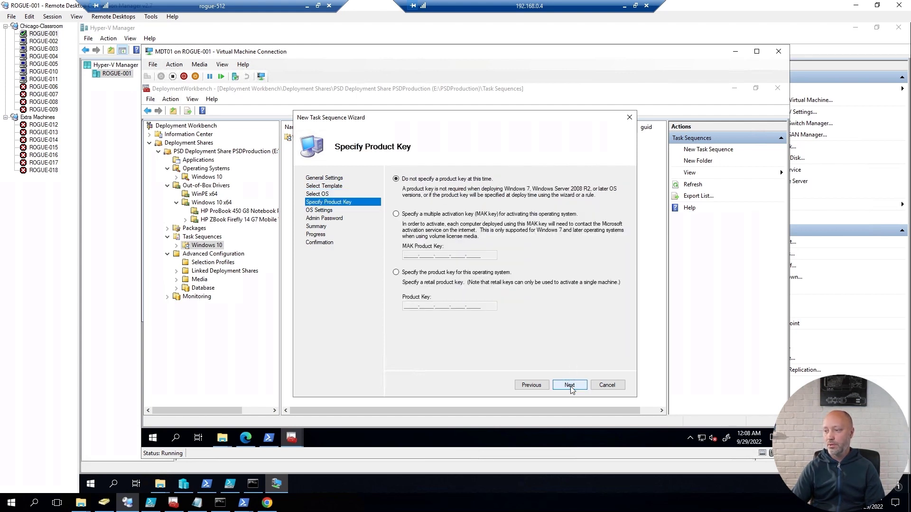
left_click(570, 385)
left_click(569, 386)
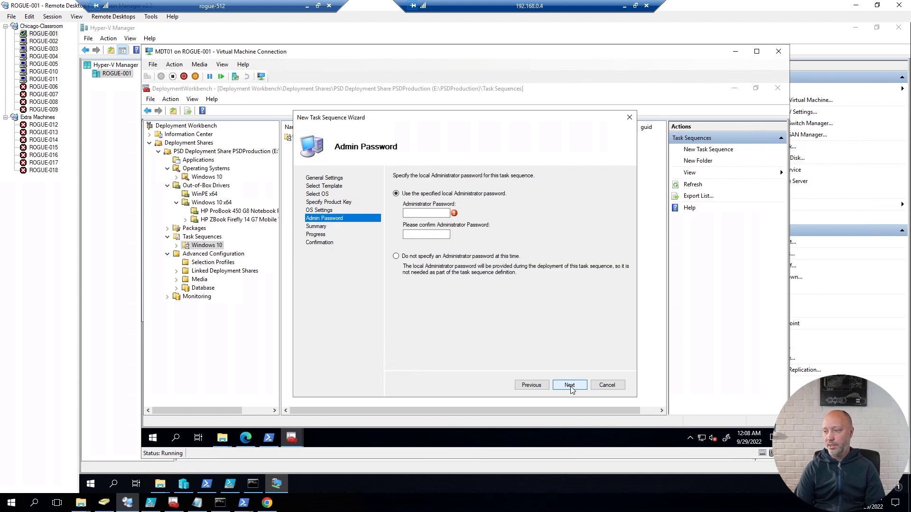
left_click(570, 385)
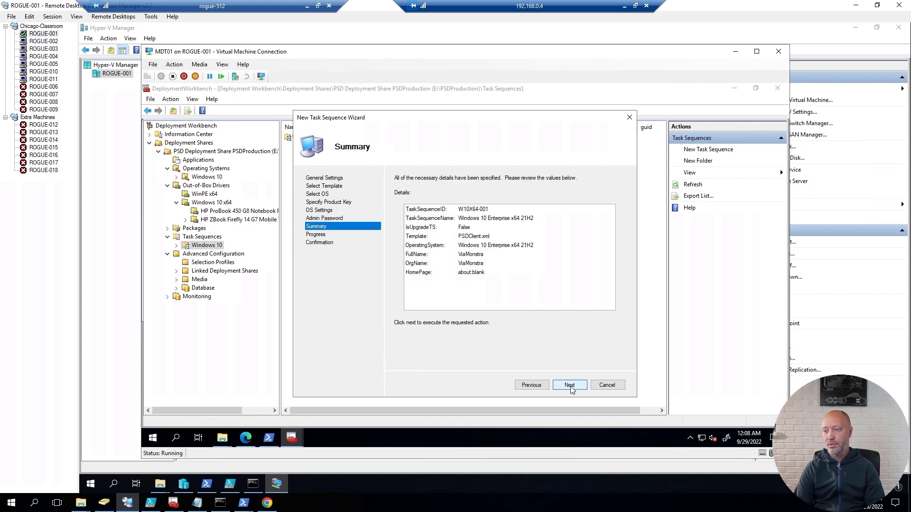
left_click(570, 385)
left_click(569, 385)
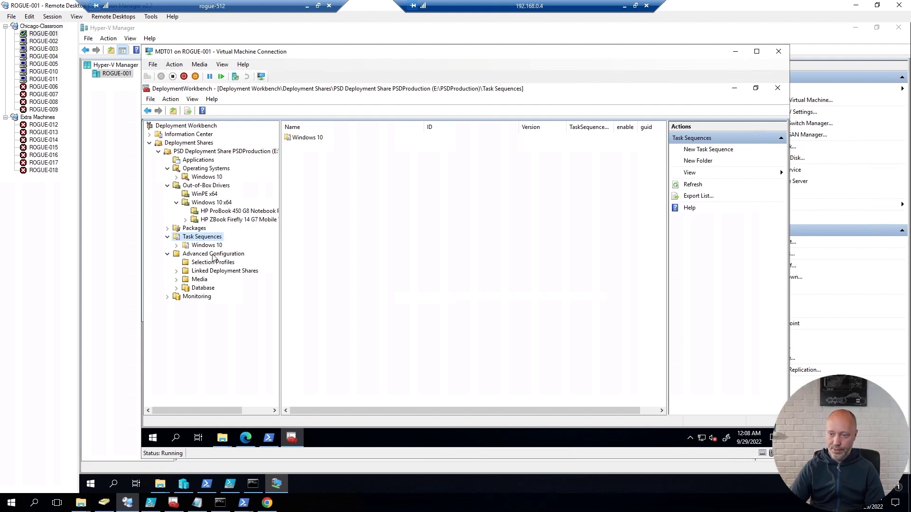
Step: Browse the HP ProBook 450 G8 and ZBook Firefly 14 G7 driver folders, then reopen Task Sequences\Windows 10
left_click(203, 245)
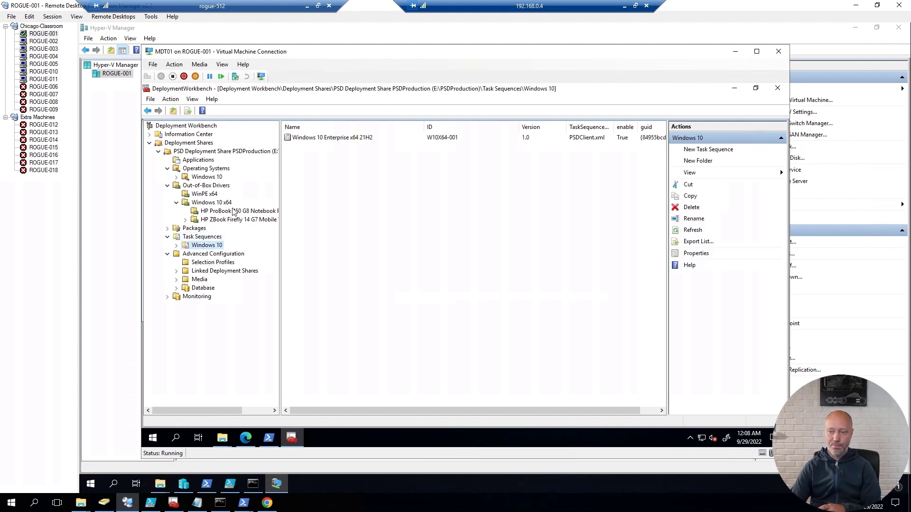
left_click(209, 203)
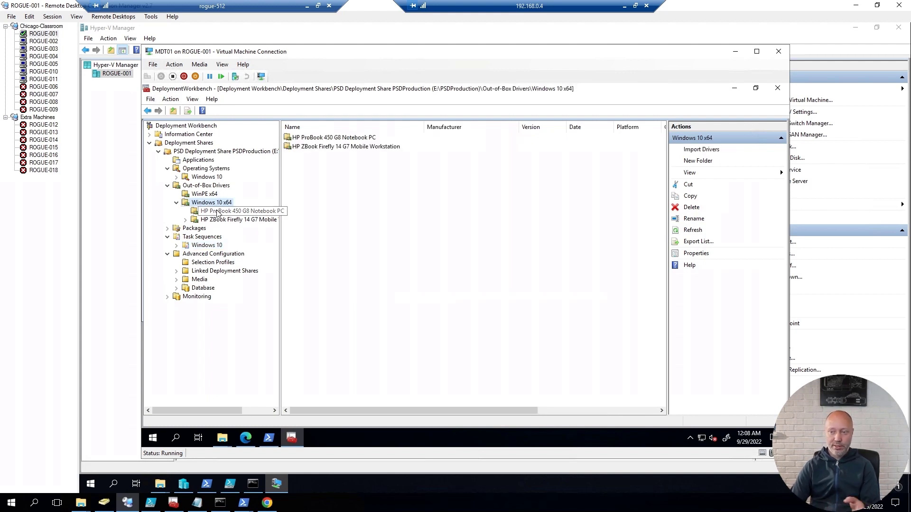
left_click(216, 202)
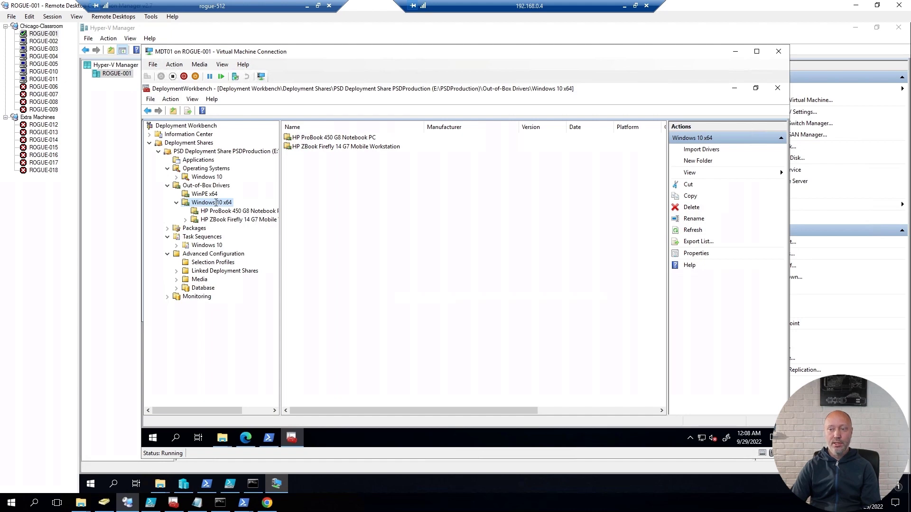
key("Escape")
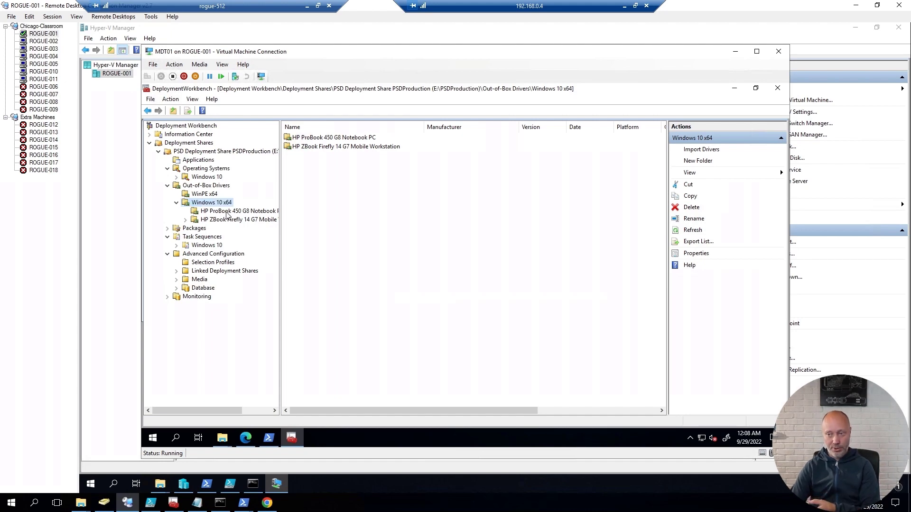
left_click(240, 211)
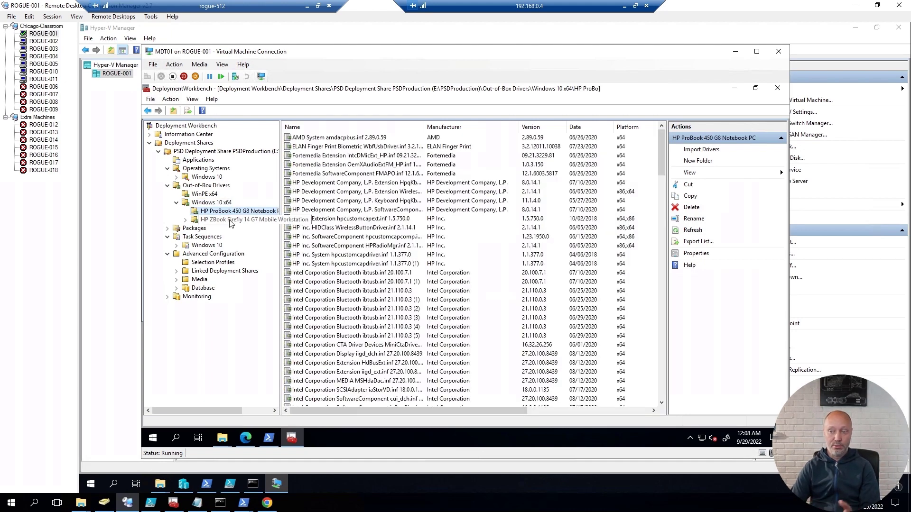
left_click(246, 218)
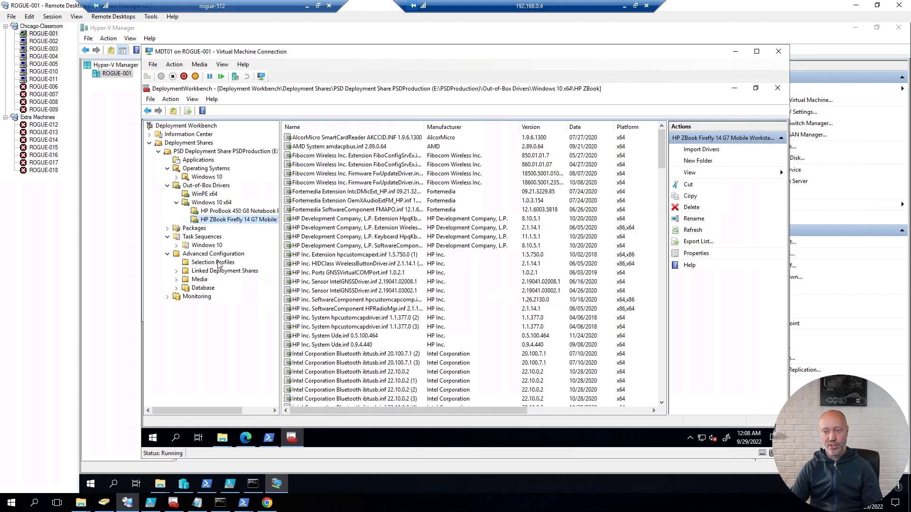
left_click(214, 246)
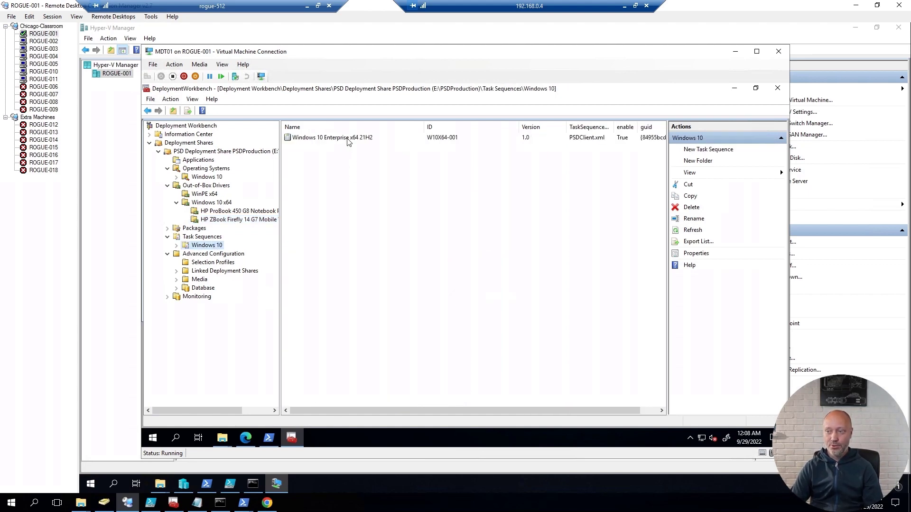
Step: Change the Set DriverPath step's value to Windows 10 x64\%model% and apply it
double_click(346, 138)
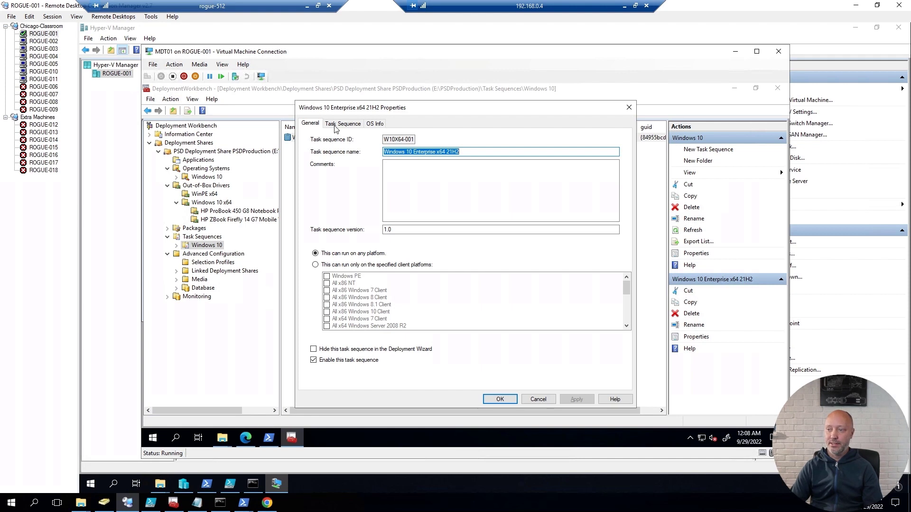
left_click(336, 124)
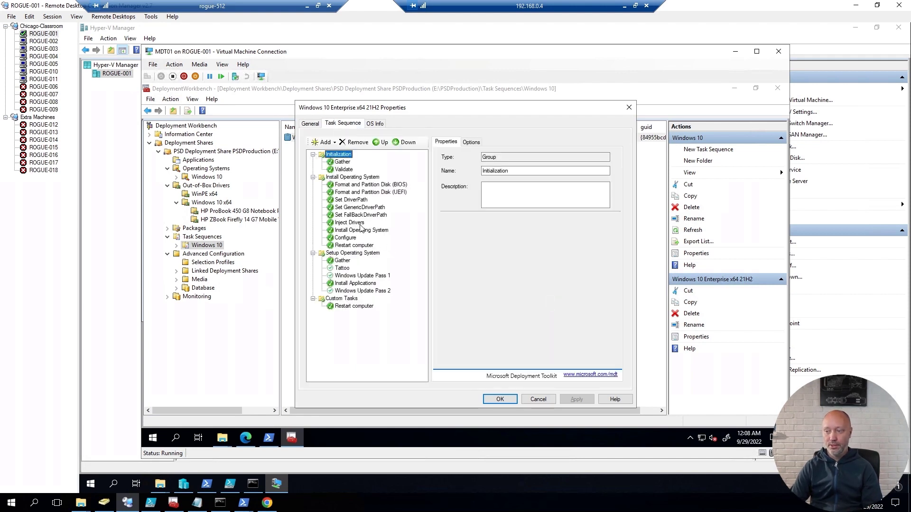
left_click(362, 202)
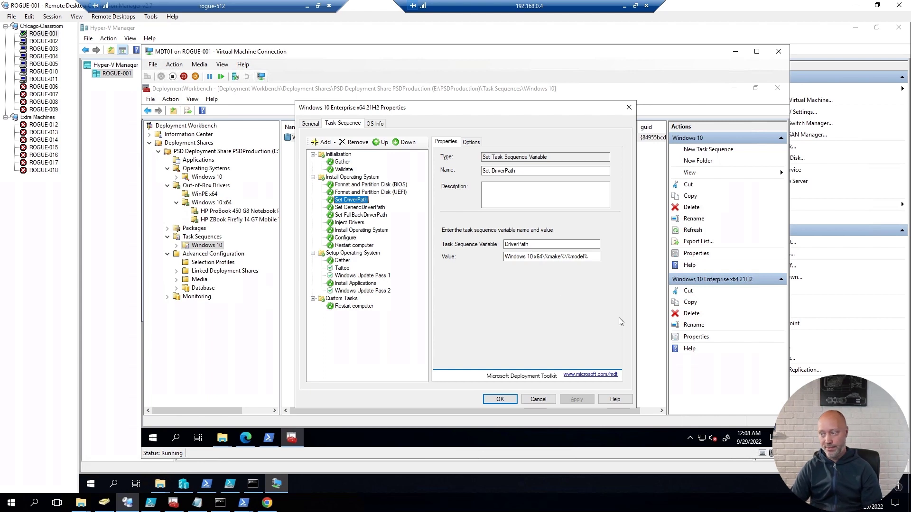
left_click(559, 256)
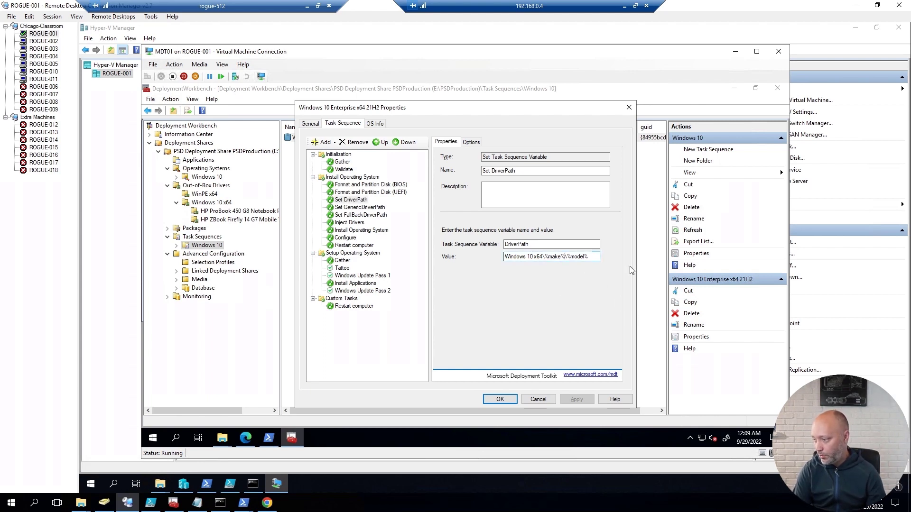
key("BackSpace")
key("BackSpace")
key("BackSpace")
key("BackSpace")
key("BackSpace")
key("BackSpace")
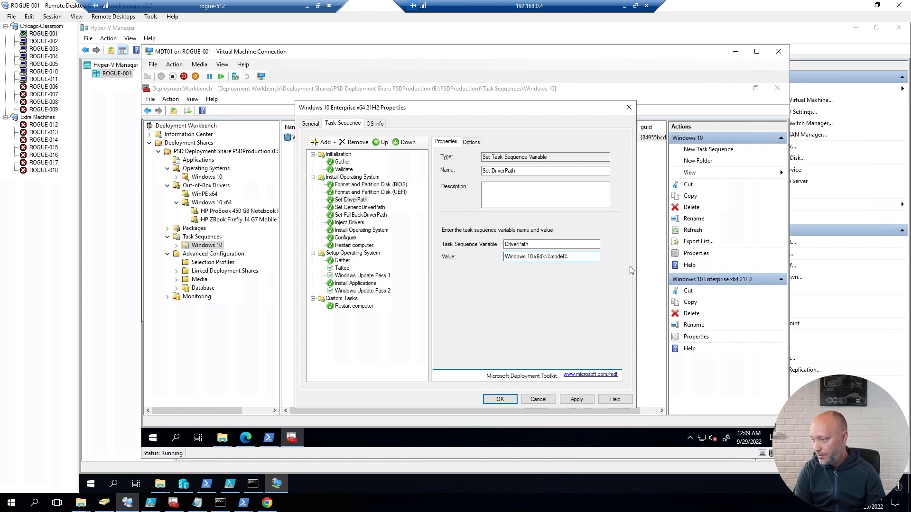
key("BackSpace")
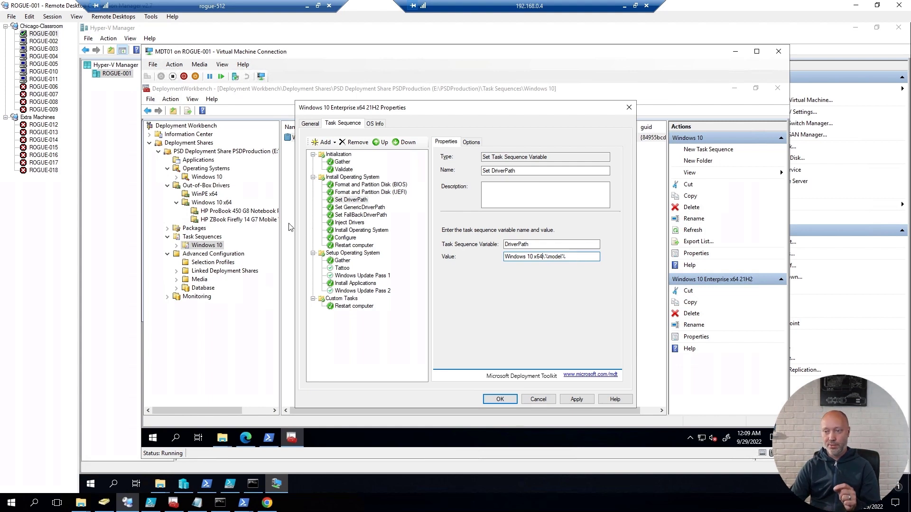
key("Return")
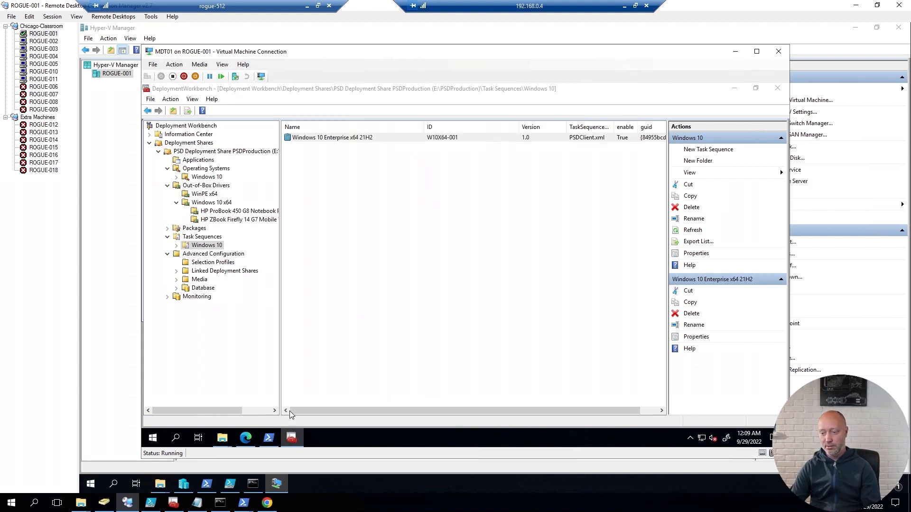
left_click(292, 439)
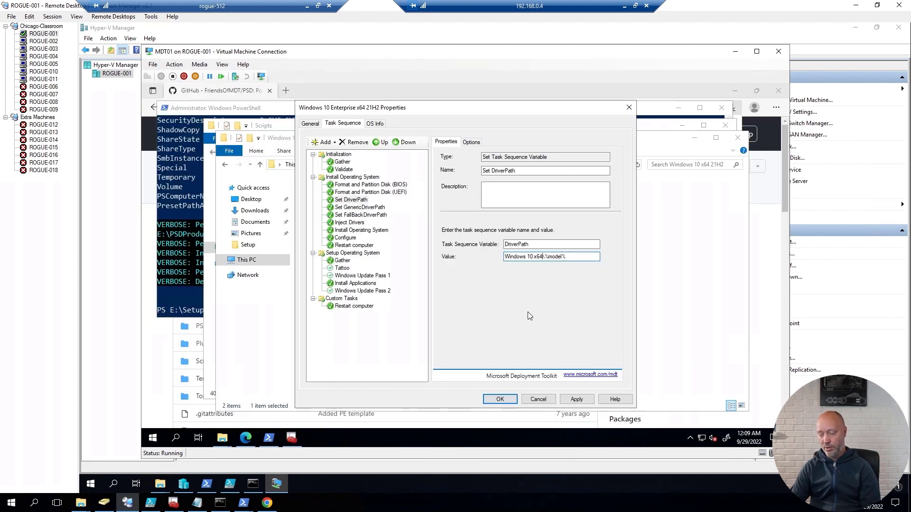
left_click(577, 401)
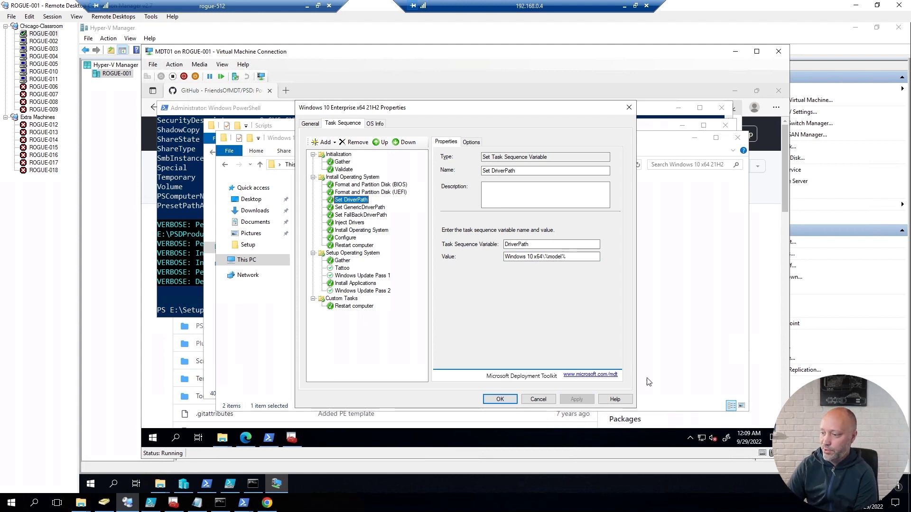
Step: Disable the Windows Update Pass 1 and Windows Update Pass 2 steps
left_click(352, 276)
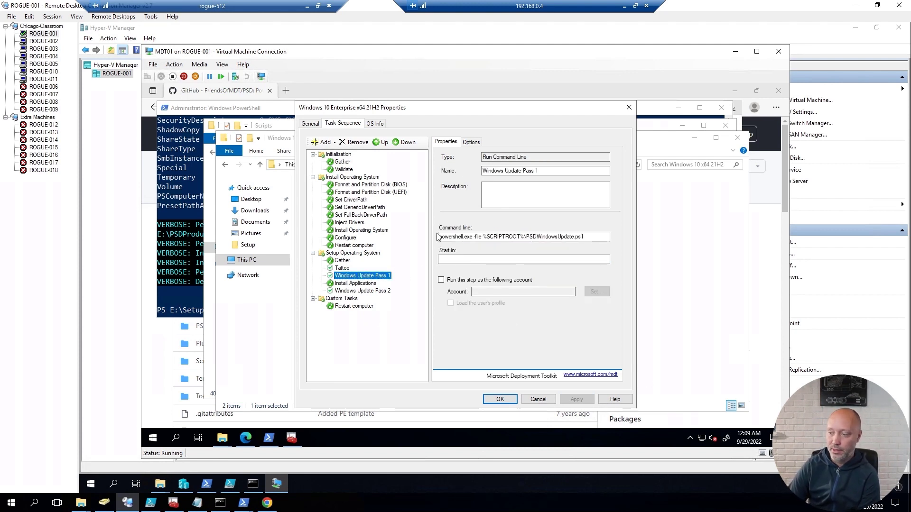
left_click(471, 142)
left_click(459, 162)
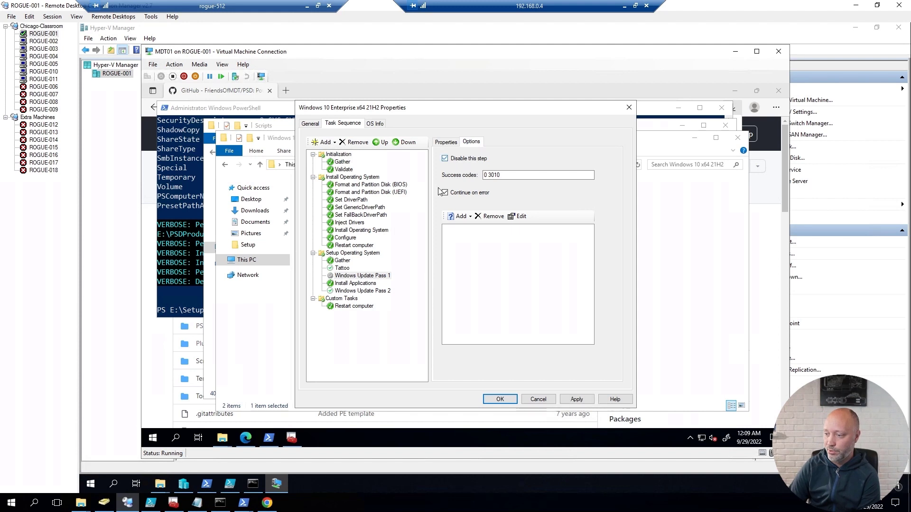
left_click(380, 291)
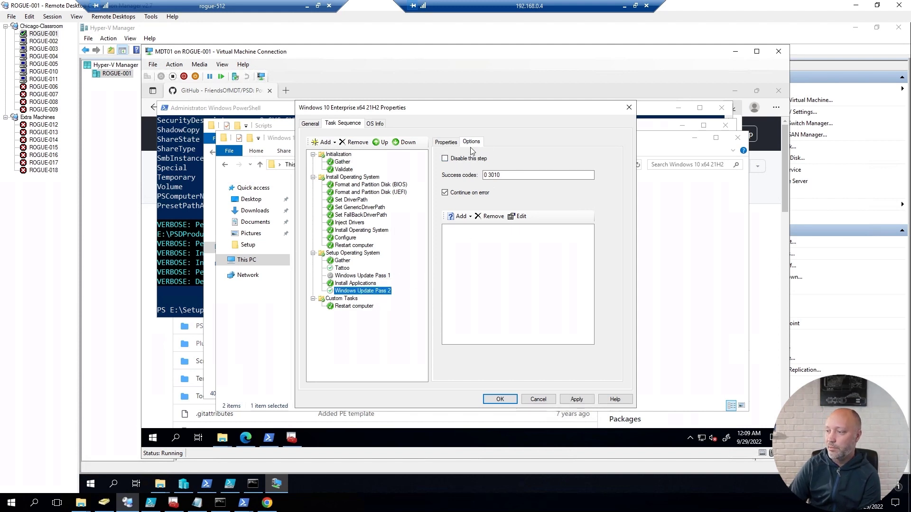
left_click(464, 162)
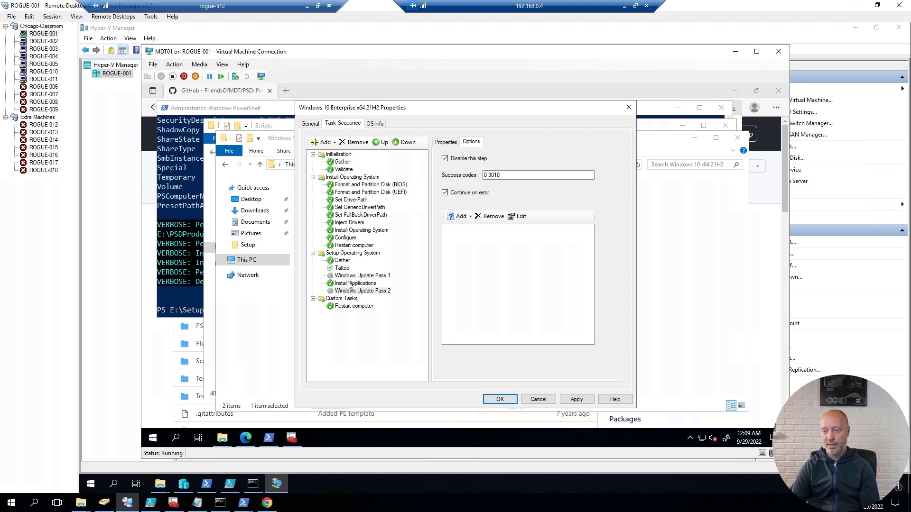
Step: Set Install Applications to install only Notepad++ 8.4.6, rename the step, and save
left_click(349, 284)
left_click(449, 143)
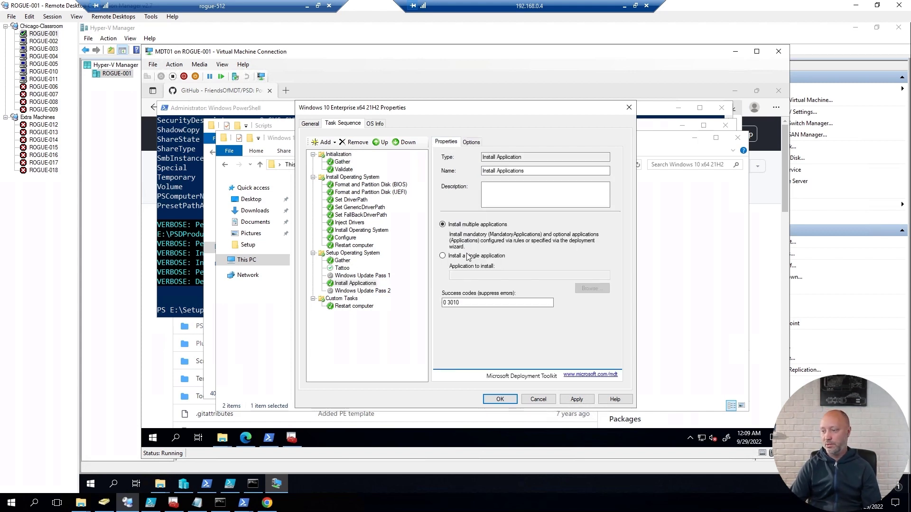
left_click(442, 255)
left_click(592, 289)
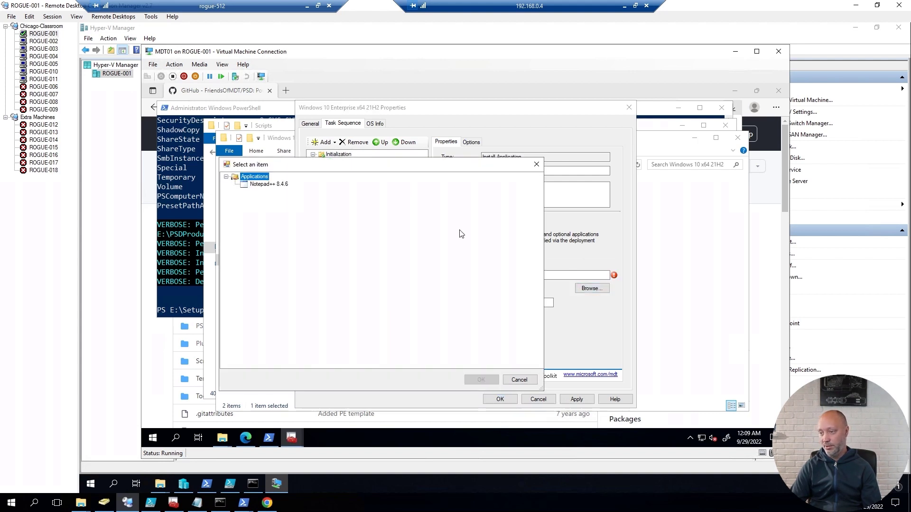
left_click(265, 186)
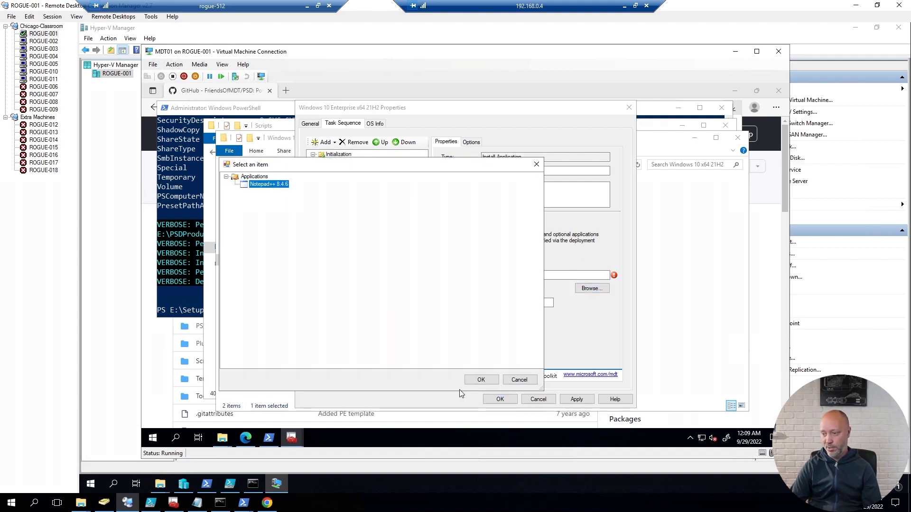
left_click(482, 380)
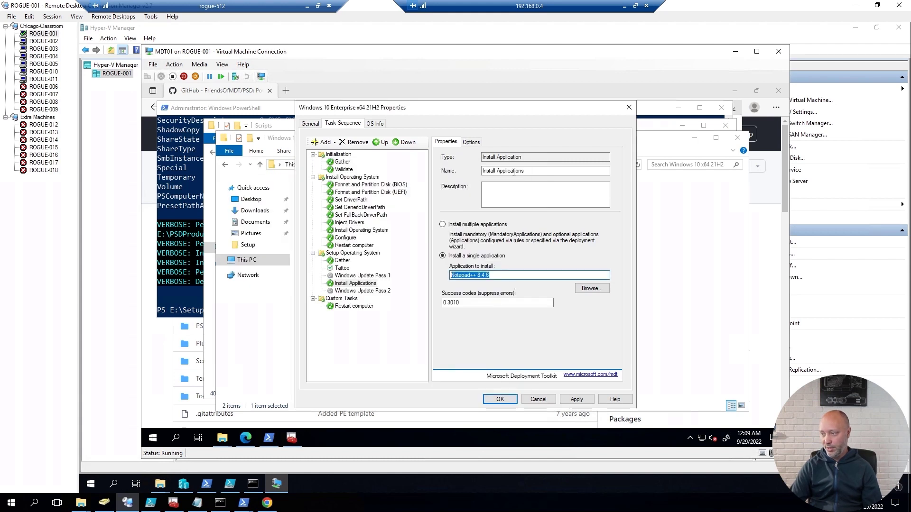
left_click(528, 170)
key("ctrl+a")
type("Notepad++ 8.4.6")
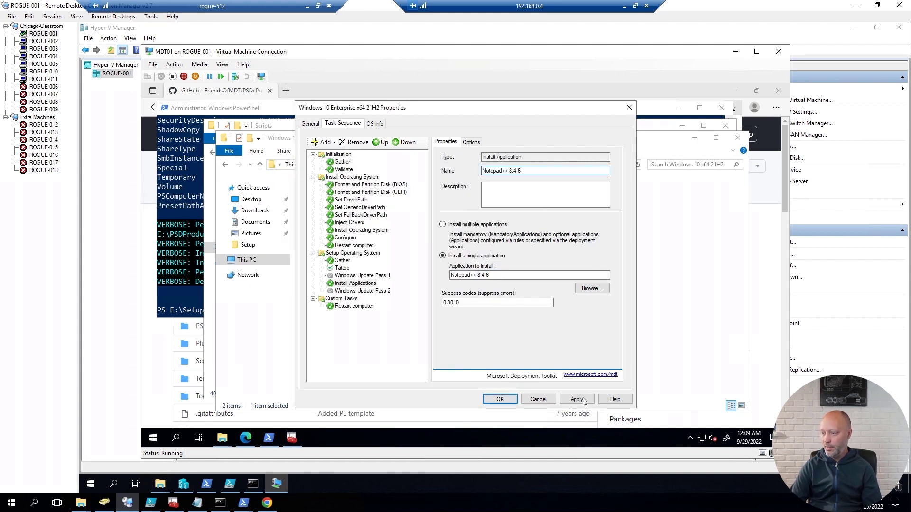
left_click(576, 399)
left_click(378, 276)
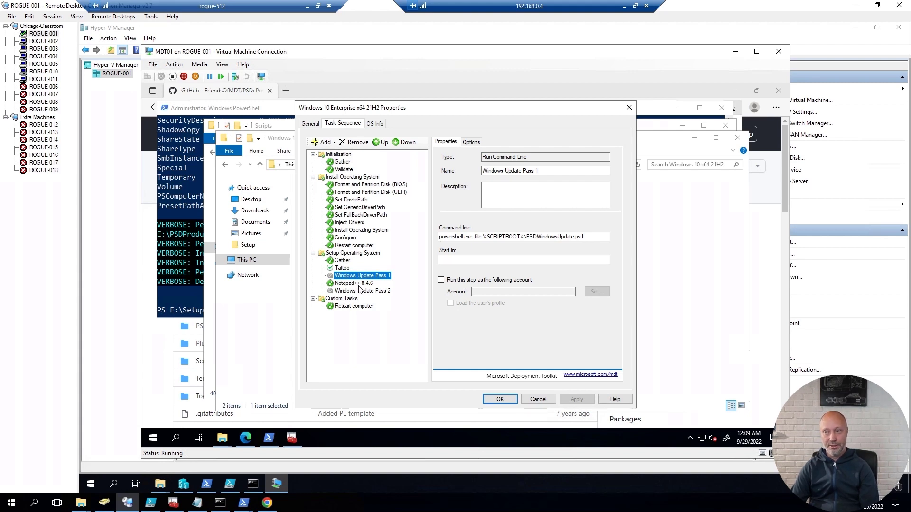
left_click(504, 401)
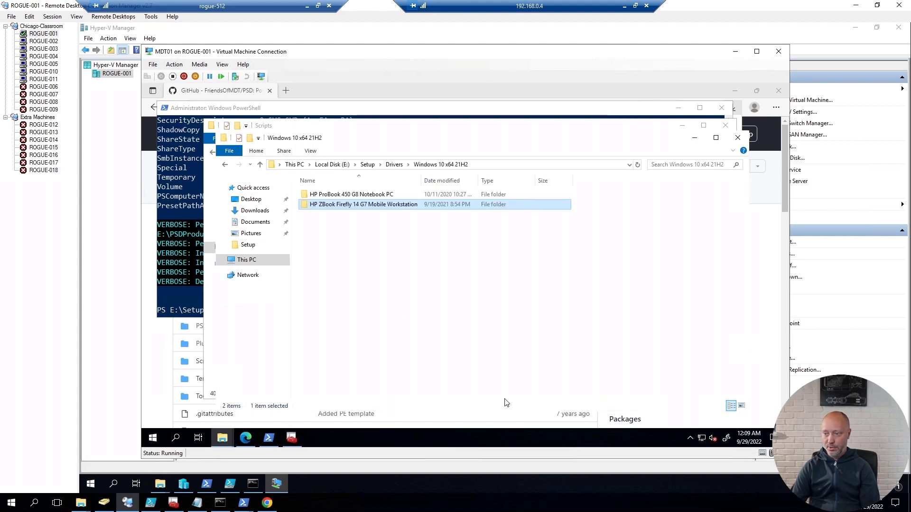
Step: Close the Explorer, PowerShell and Edge windows and launch Windows PowerShell as administrator
left_click(738, 137)
left_click(725, 126)
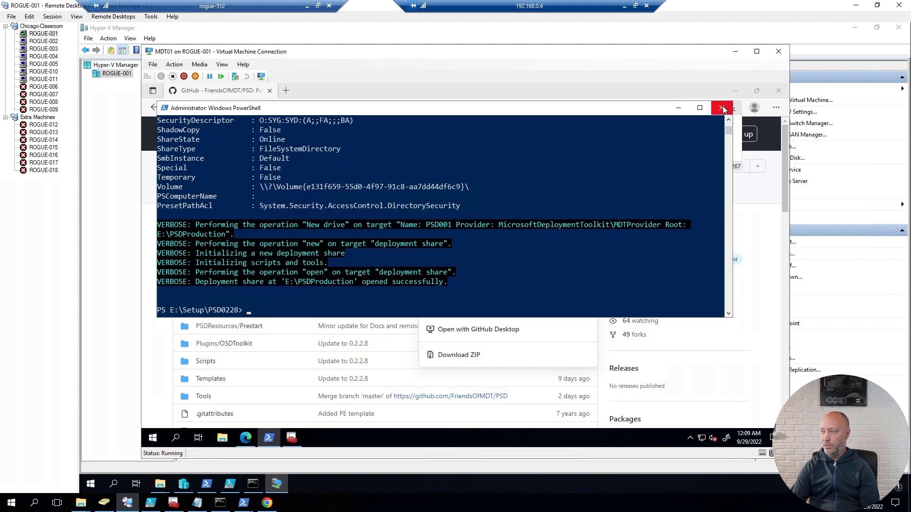
left_click(723, 109)
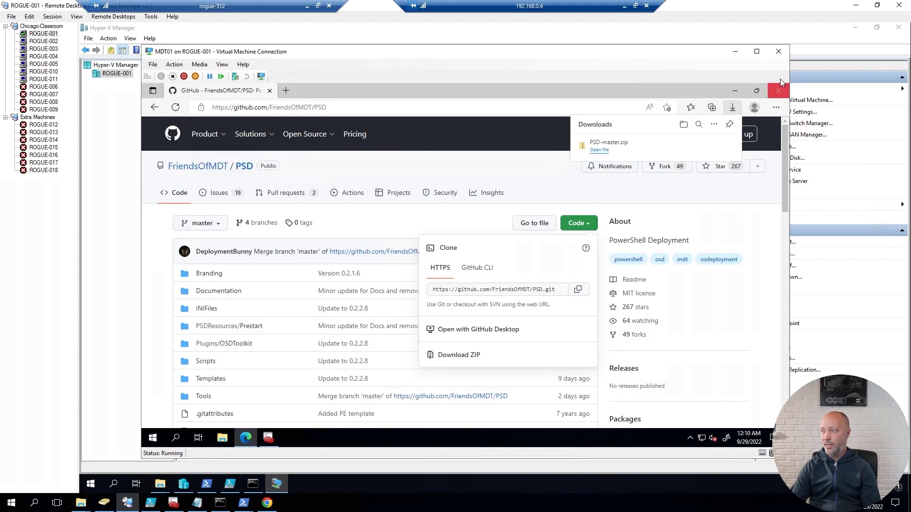
left_click(778, 91)
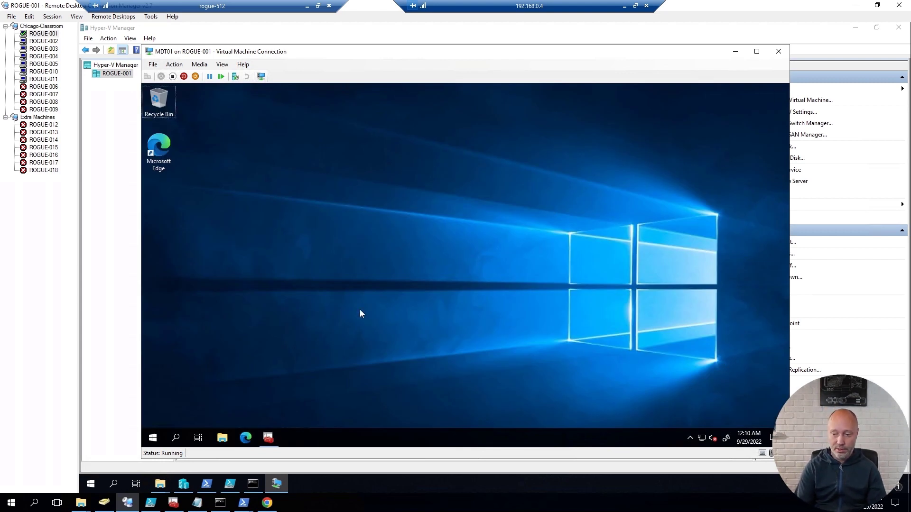
key("super+x")
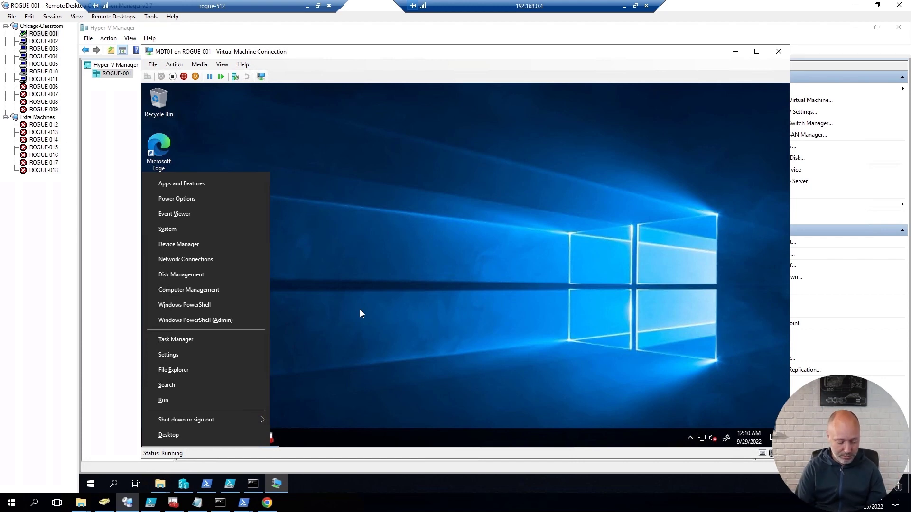
key("a")
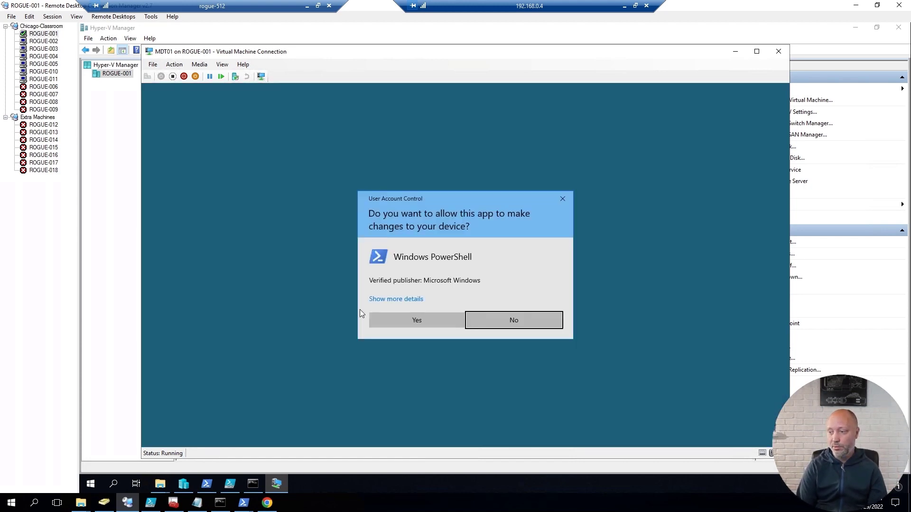
key("Left")
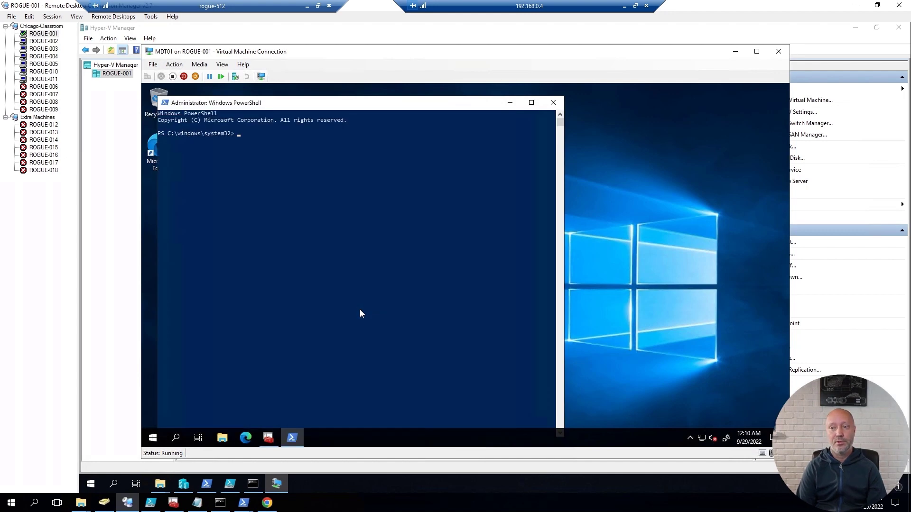
Step: Enlarge the PowerShell console font through the window's Properties
right_click(316, 105)
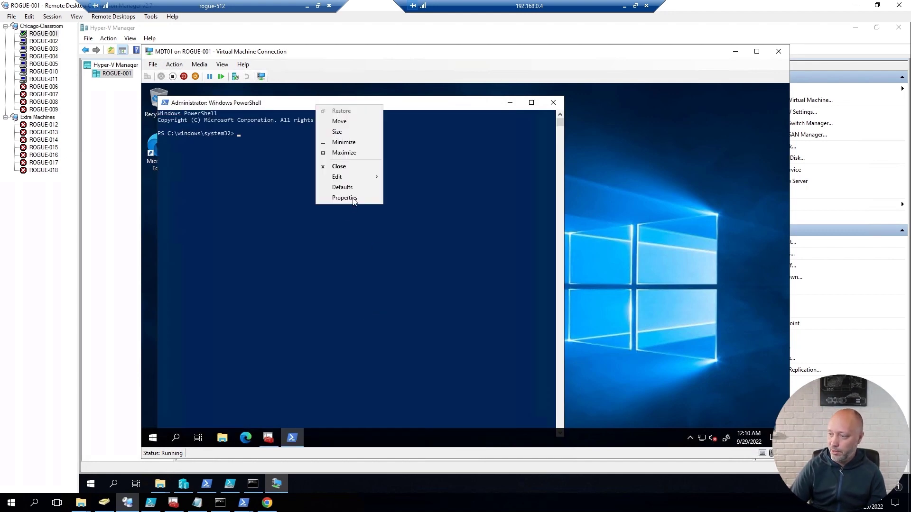
left_click(353, 199)
left_click(204, 126)
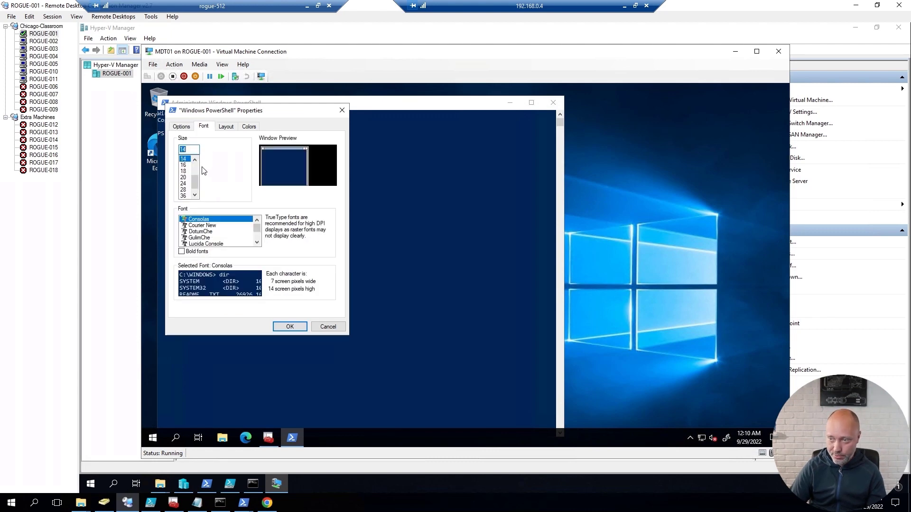
left_click(184, 180)
left_click(289, 327)
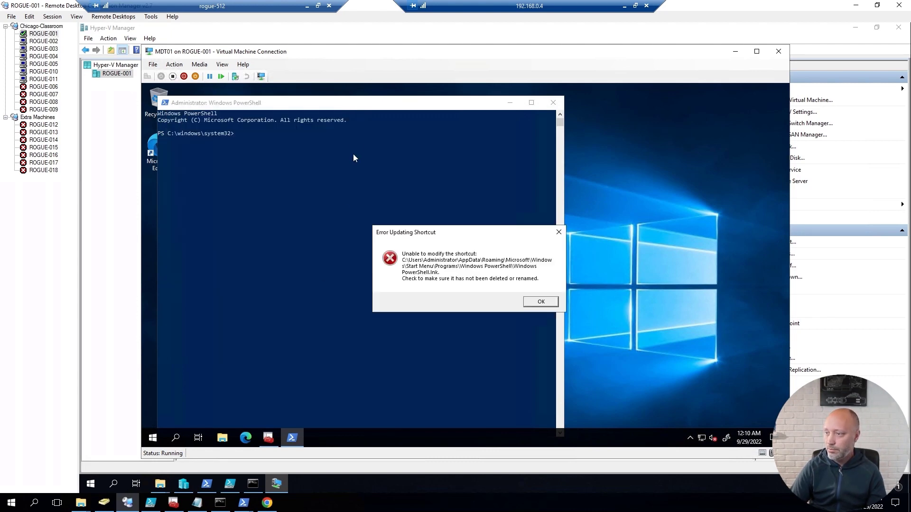
left_click(545, 303)
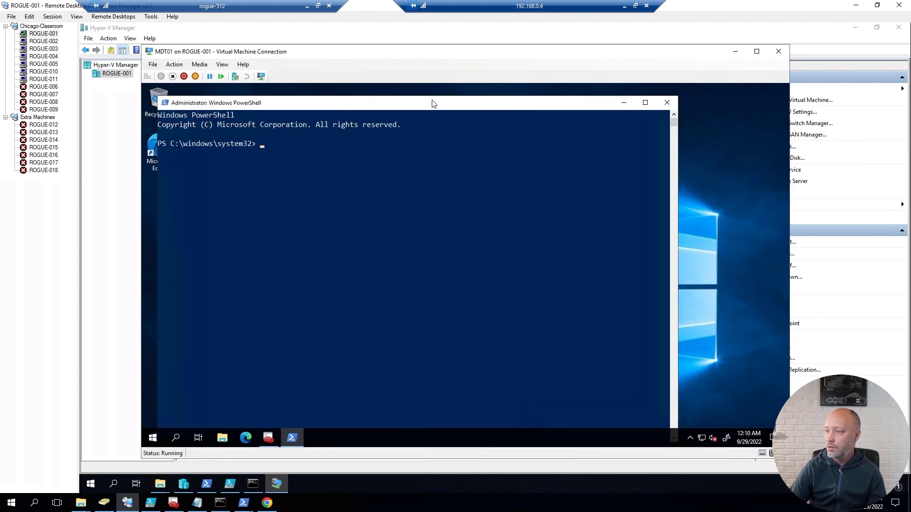
Step: Change the PowerShell location to E:\Setup\PSD0228\Tools
left_click_drag(433, 98, 506, 144)
type("e:")
key("Return")
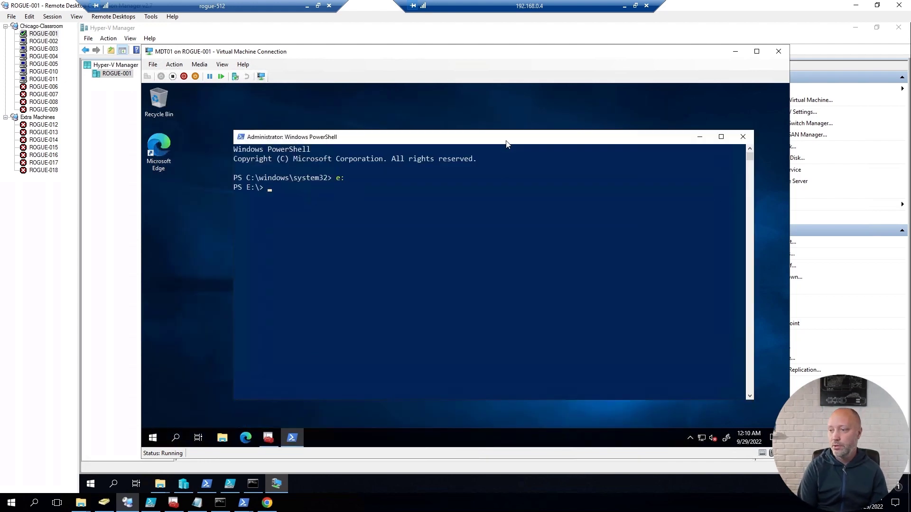
type("cd .\\Setup\\")
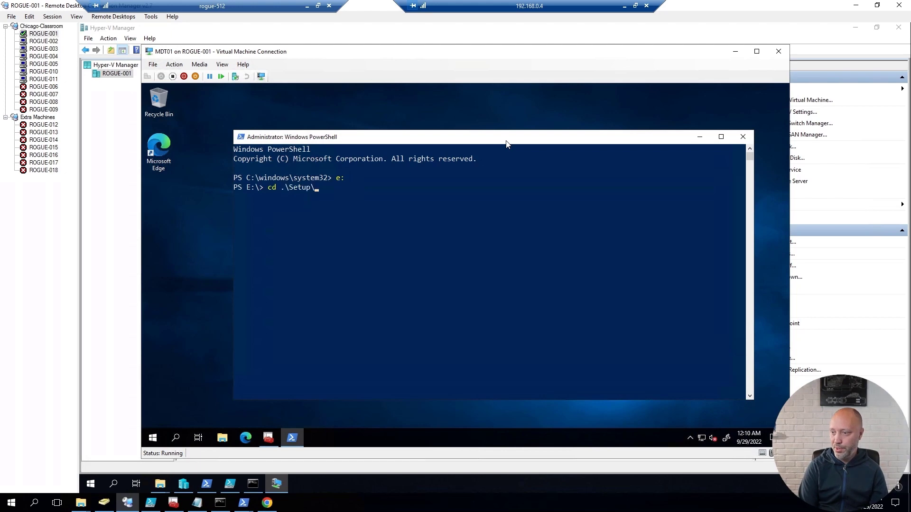
key("Return")
type("cd .\\PSD0228\\")
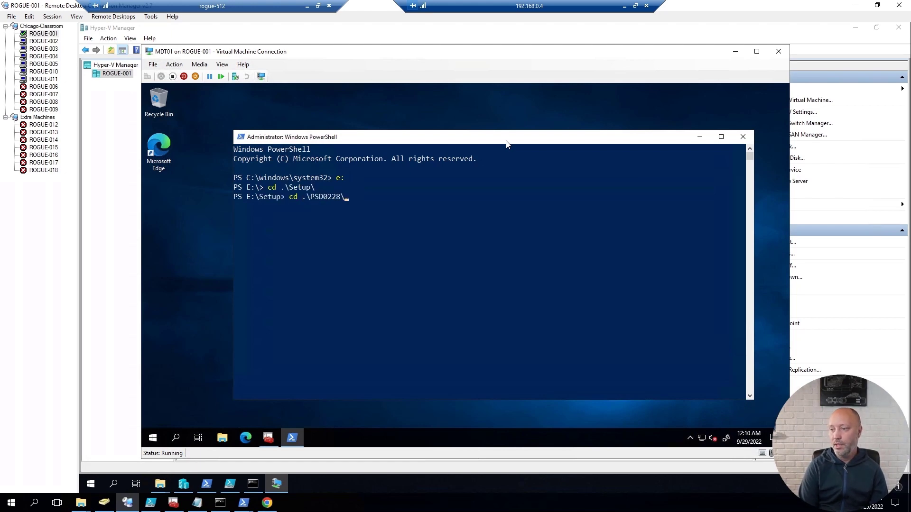
key("Return")
type("cd .\\Tools\\")
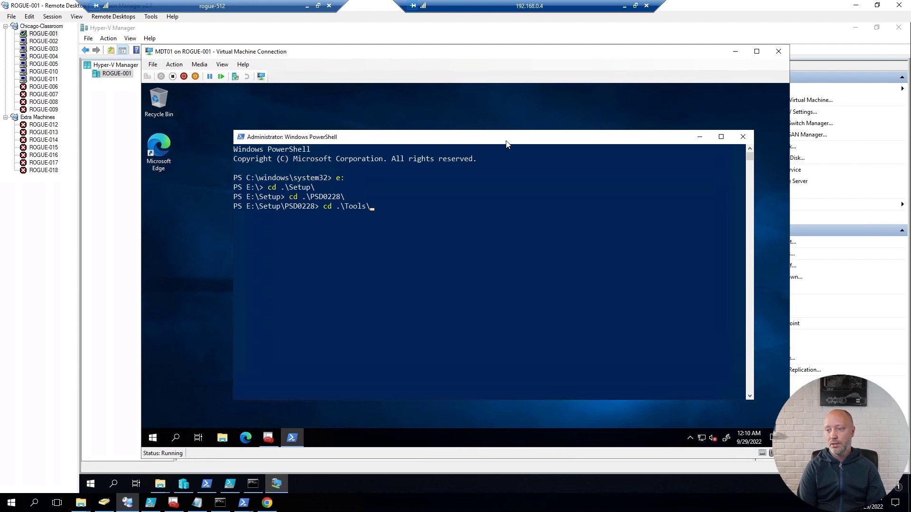
key("Return")
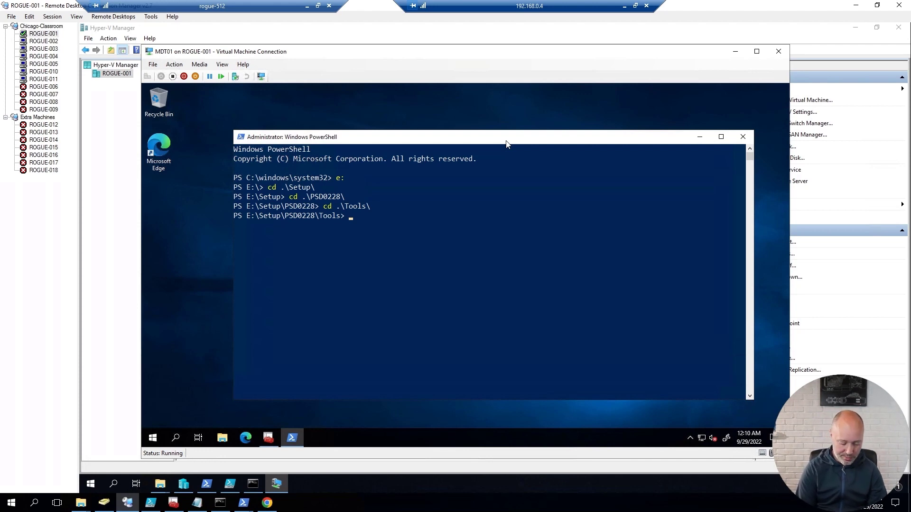
Step: List the Tools folder scripts with dir and run .\New-PSDWebInstance.ps1
type("new")
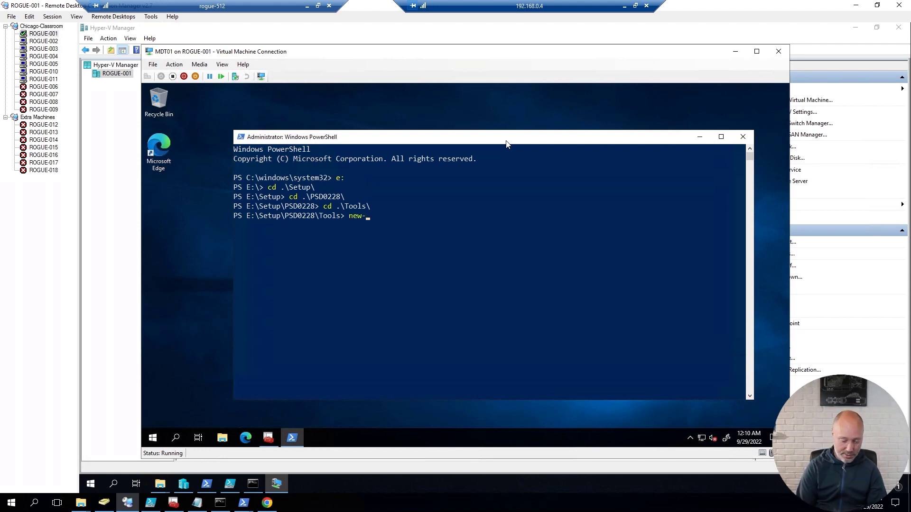
type("-")
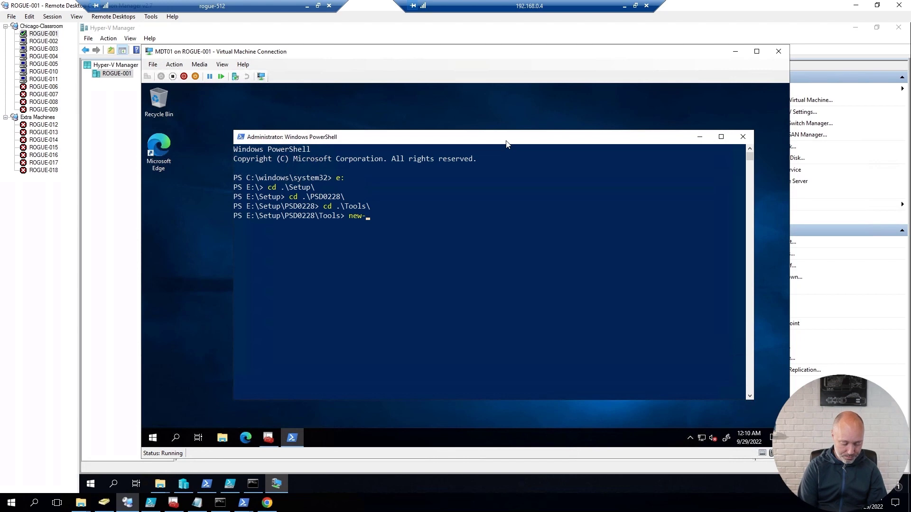
type("w")
key("Tab")
key("Tab")
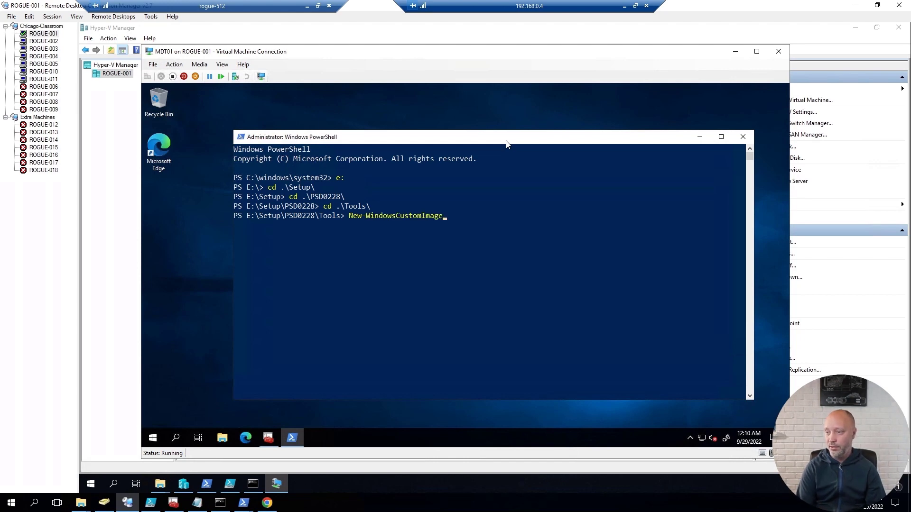
key("Tab")
key("BackSpace")
key("BackSpace")
key("BackSpace")
key("BackSpace")
key("BackSpace")
key("BackSpace")
key("BackSpace")
key("BackSpace")
key("BackSpace")
key("BackSpace")
key("BackSpace")
key("BackSpace")
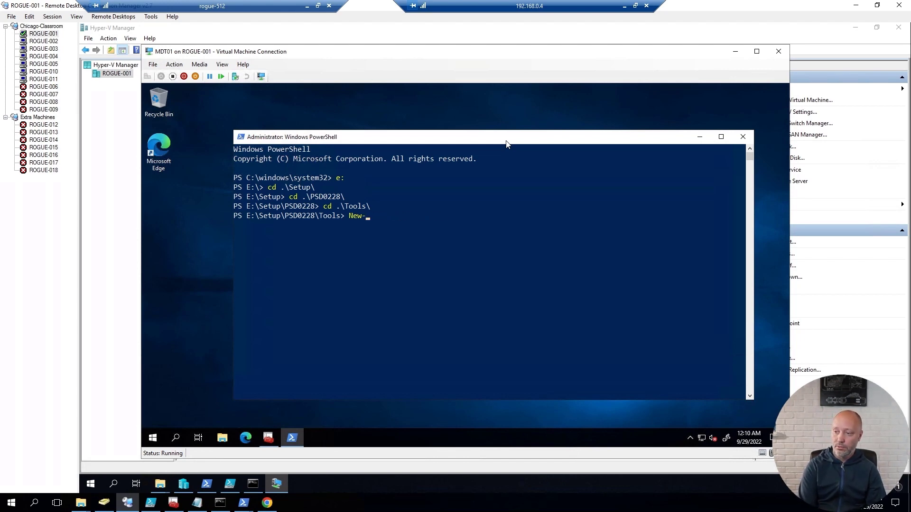
type("dir")
key("Return")
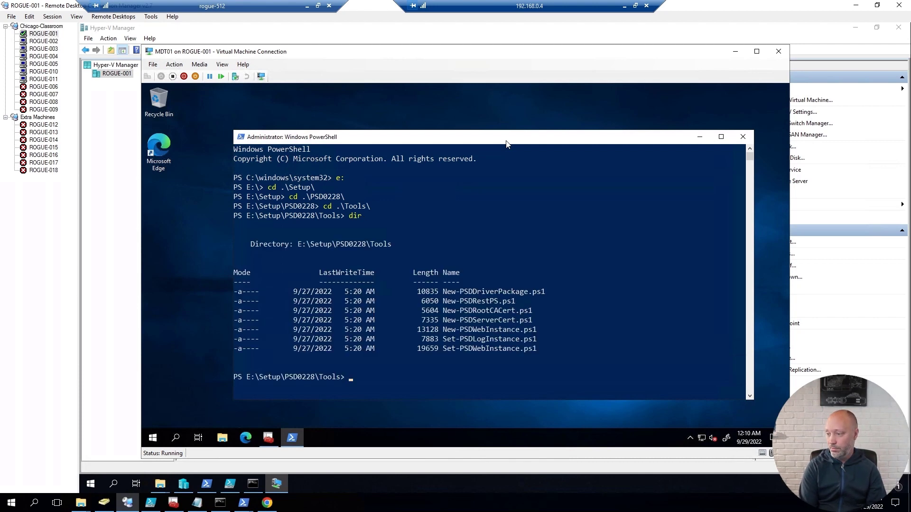
type("new")
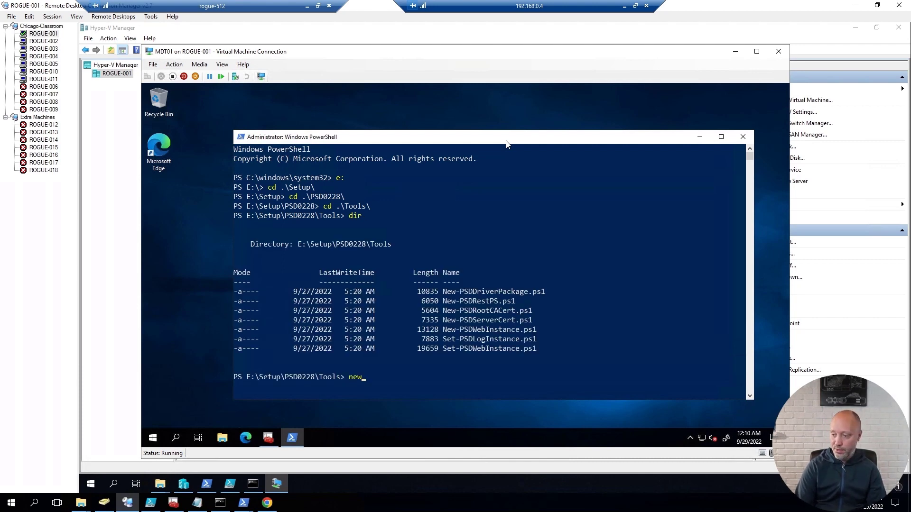
type("-s")
key("BackSpace")
type("psdweb")
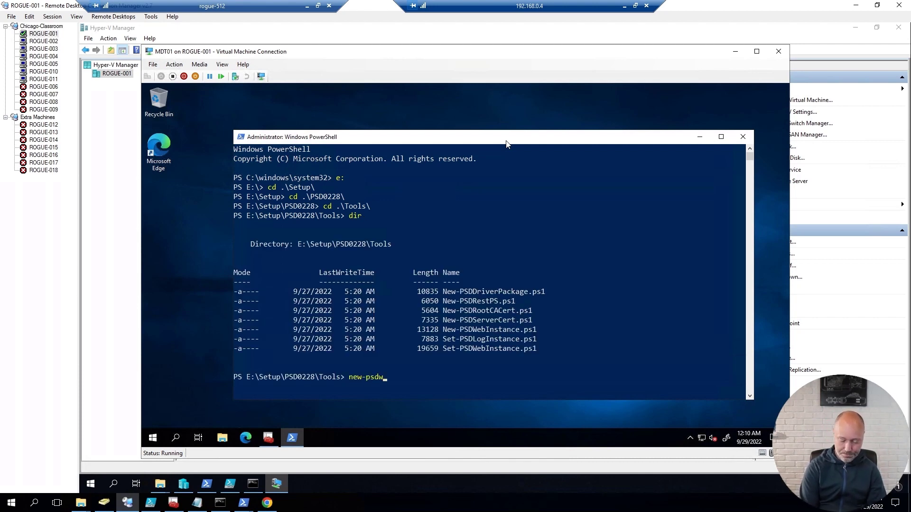
key("Tab")
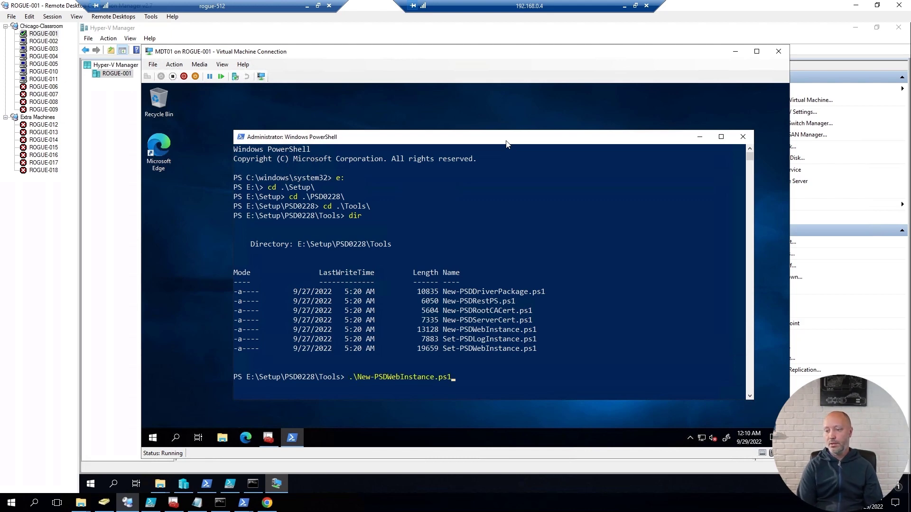
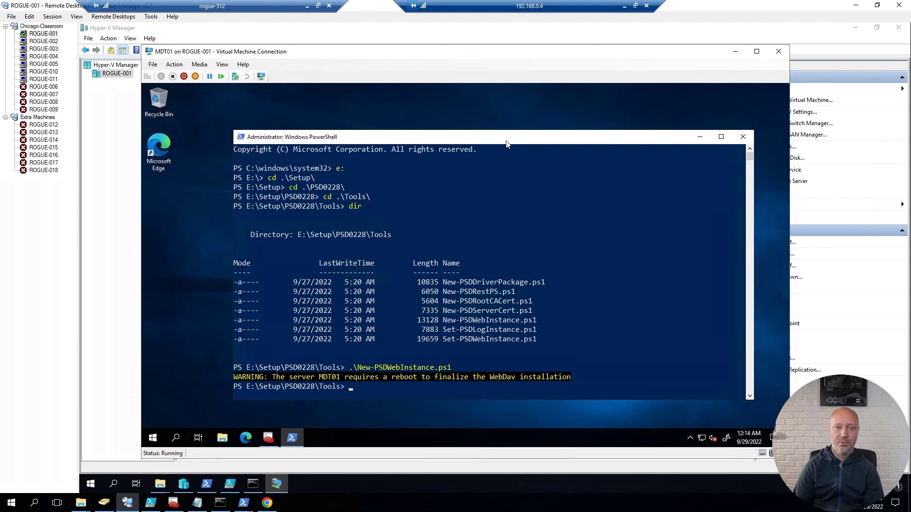
Step: Close Deployment Workbench and force-restart MDT01 with Restart-Computer -Force
left_click(268, 439)
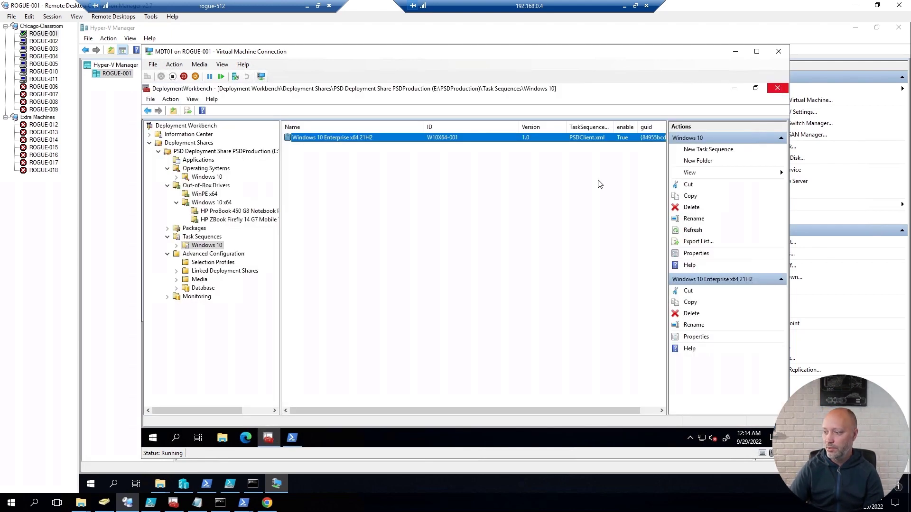
left_click(776, 89)
left_click(418, 314)
type("res")
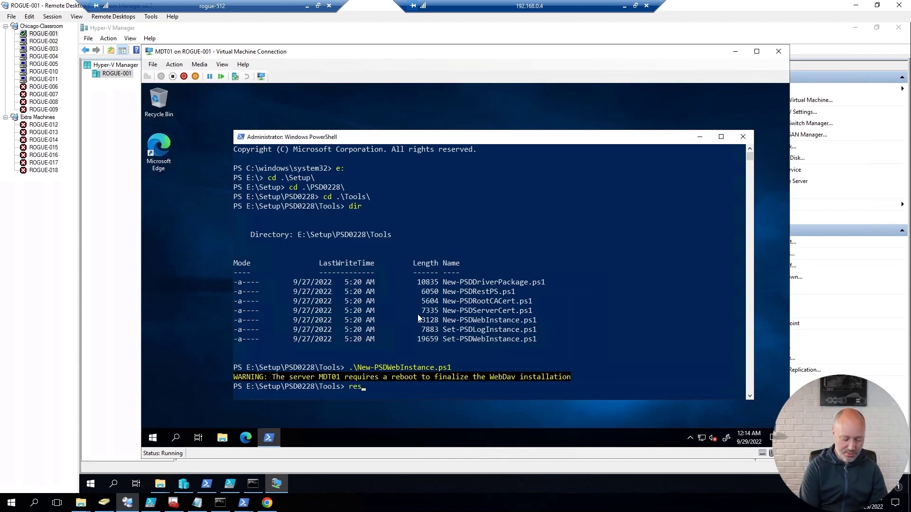
type("tart-comp")
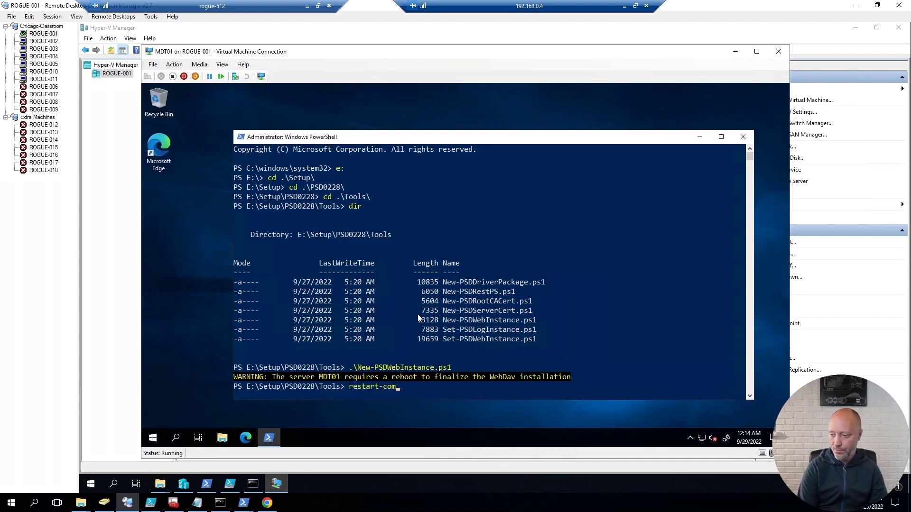
key("Tab")
type("-force")
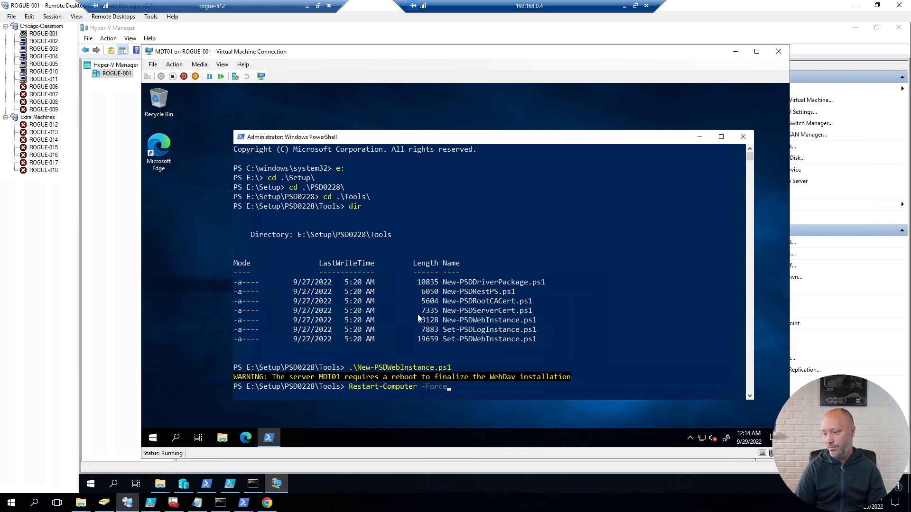
key("Return")
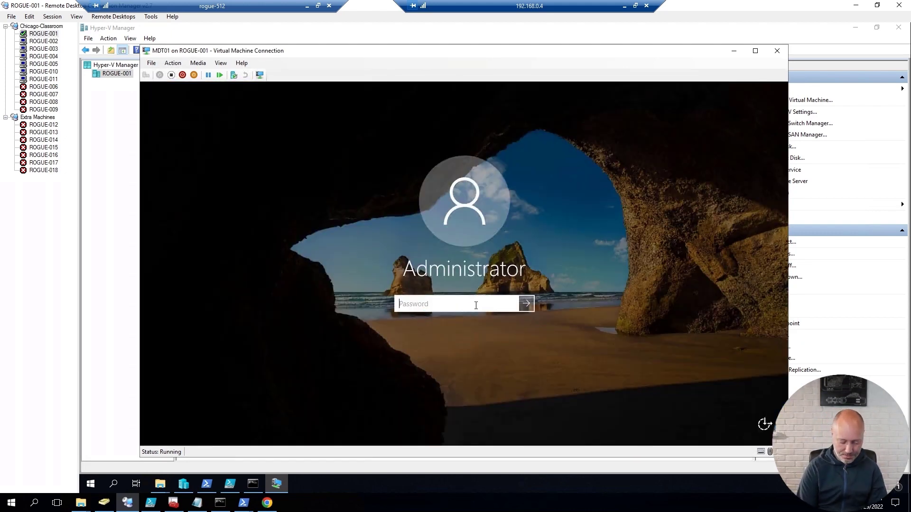
Step: Sign back into MDT01 with the administrator password and pin IIS Manager to Start
type("Passw0rd")
key("Return")
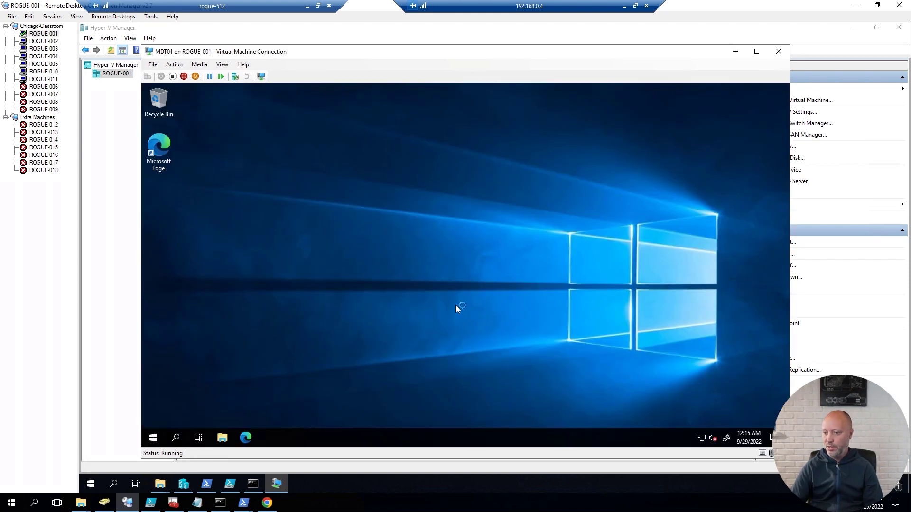
key("super")
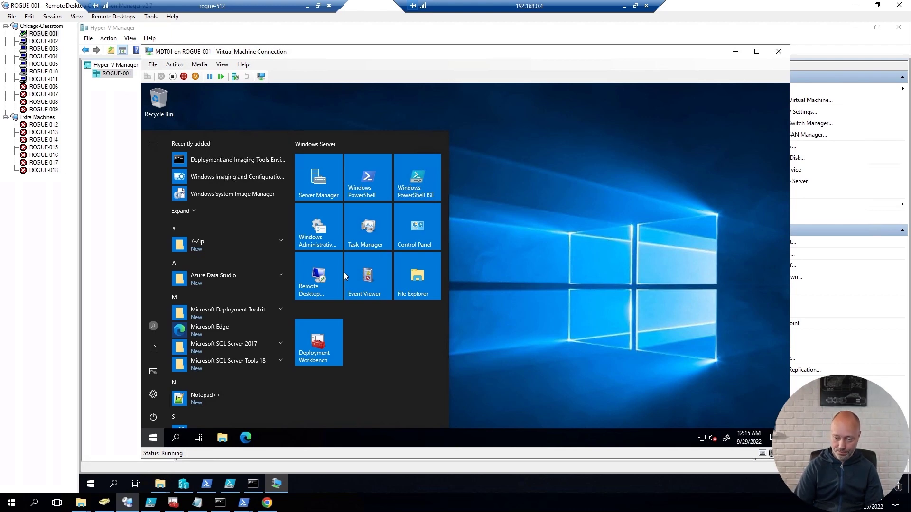
type("iis")
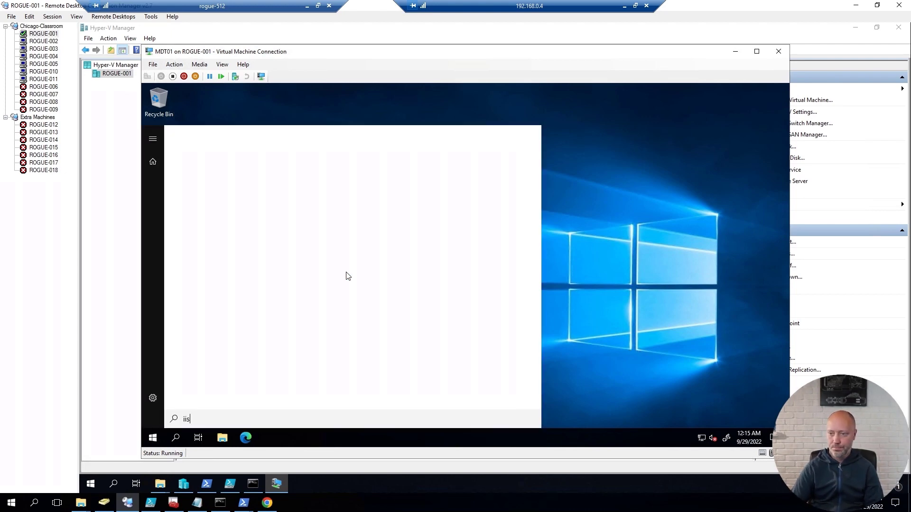
right_click(265, 186)
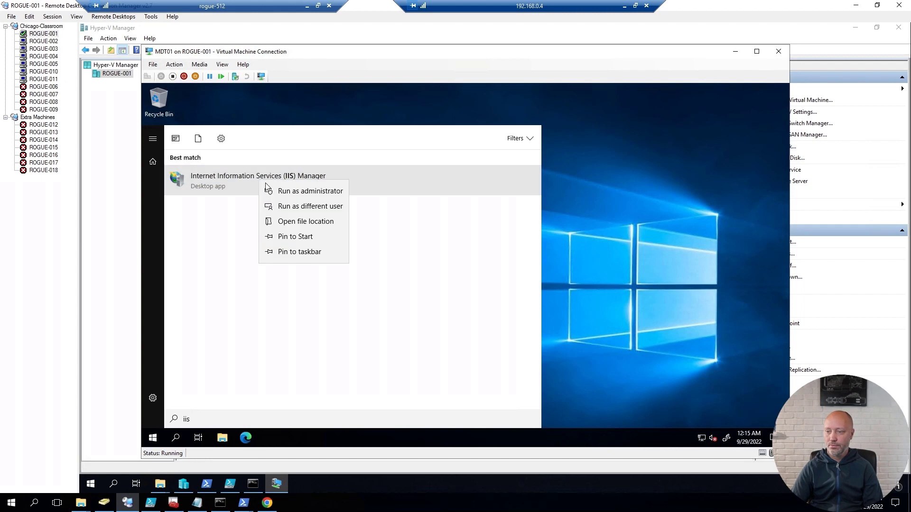
left_click(291, 236)
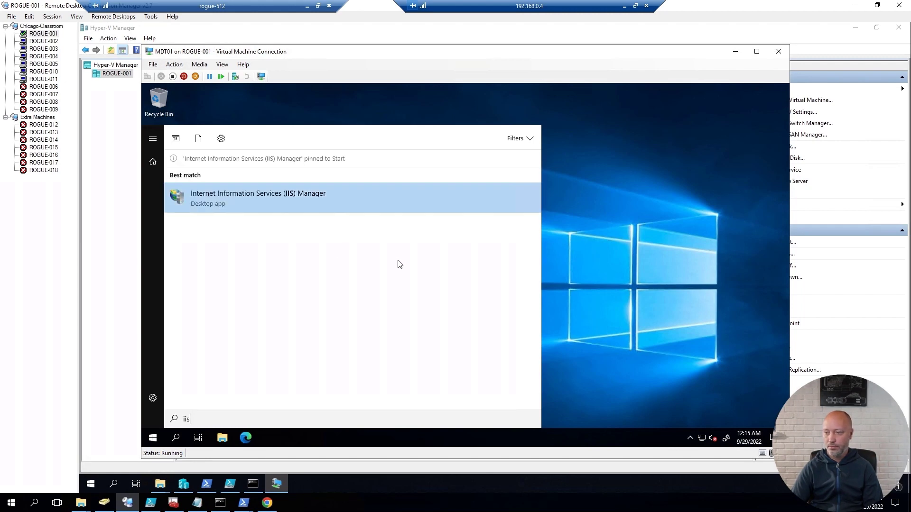
key("BackSpace")
key("BackSpace")
key("BackSpace")
Step: Launch IIS Manager and select Default Web Site under MDT01 > Sites
left_click(364, 350)
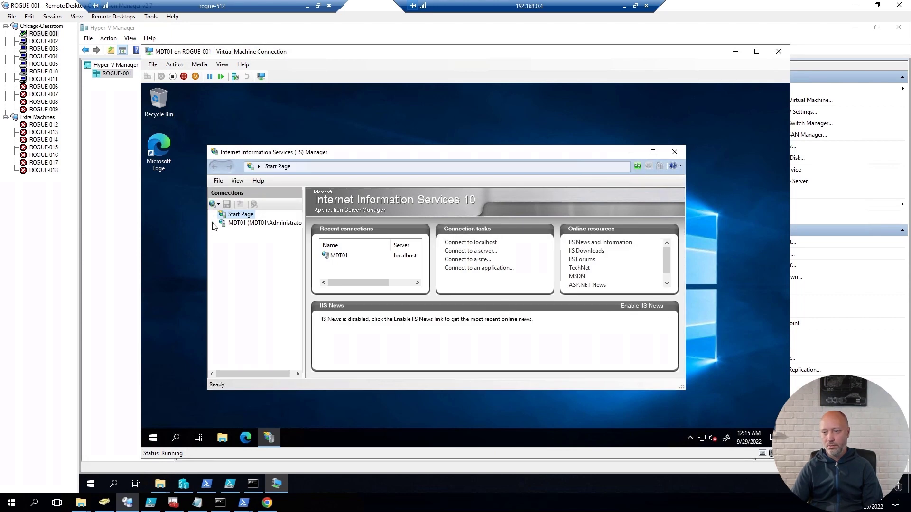
left_click(251, 223)
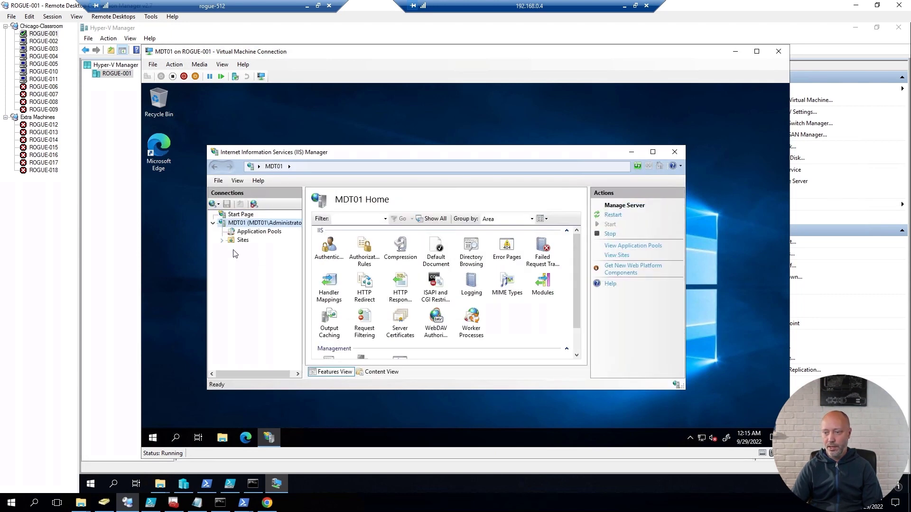
left_click(222, 240)
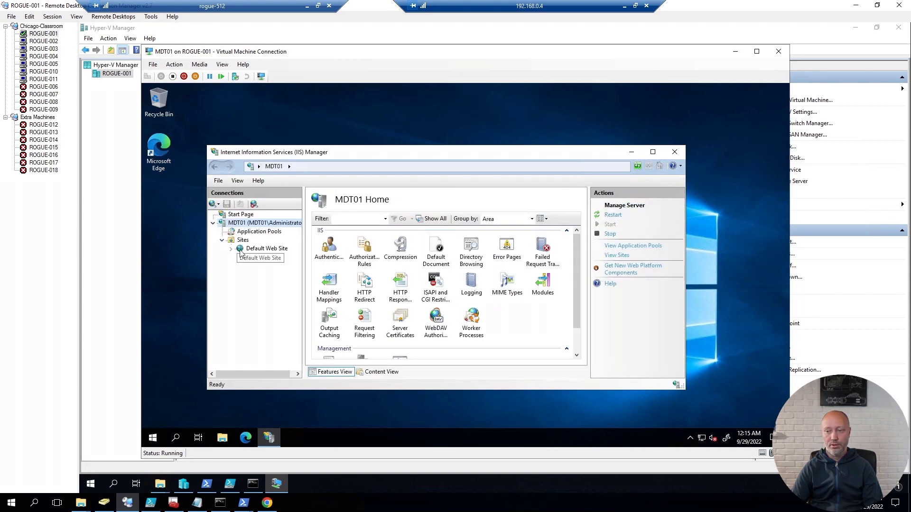
left_click(247, 250)
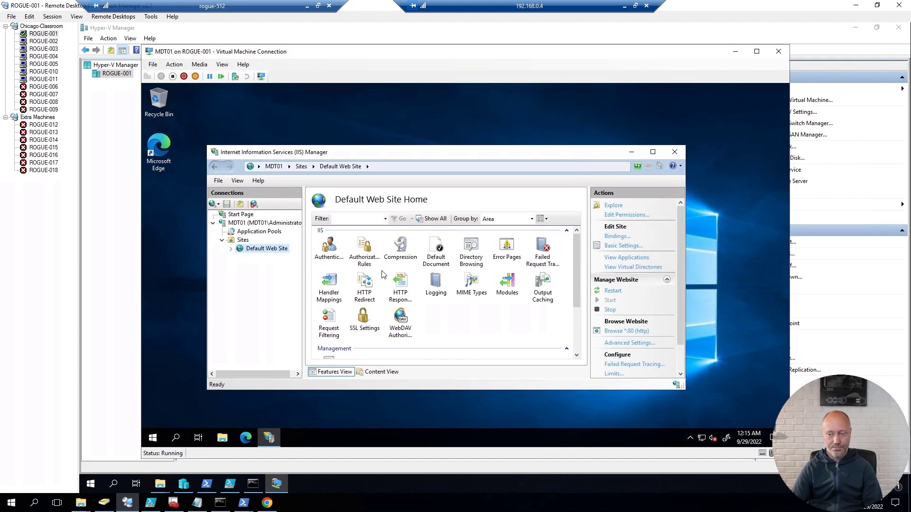
Step: Start an elevated PowerShell console with a larger font, positioned lower on screen
key("super+x")
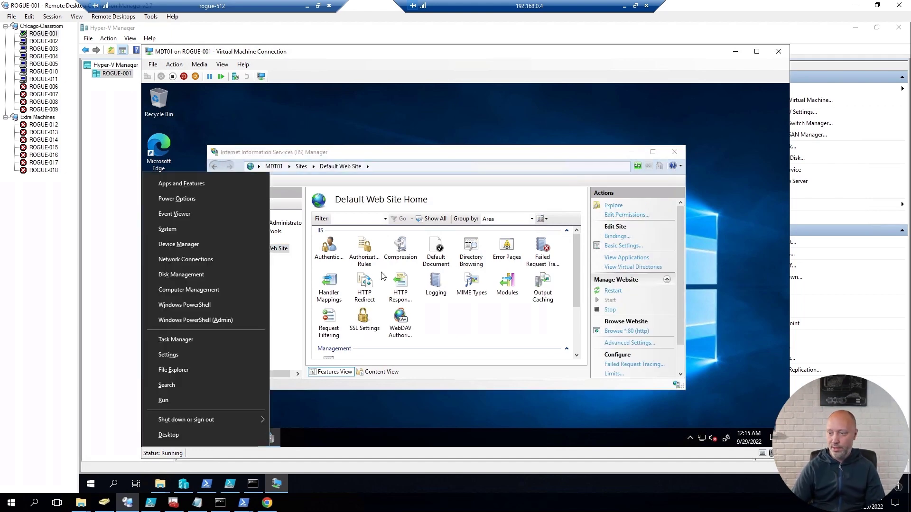
key("a")
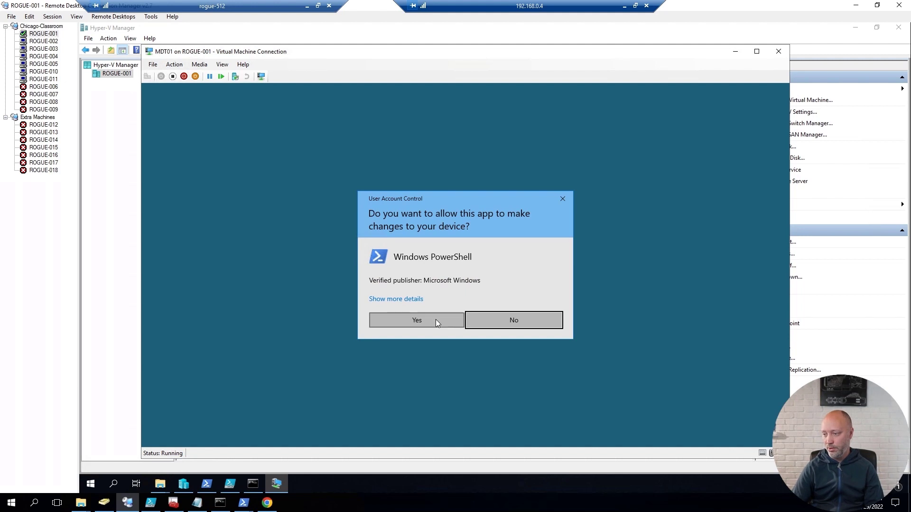
left_click(435, 319)
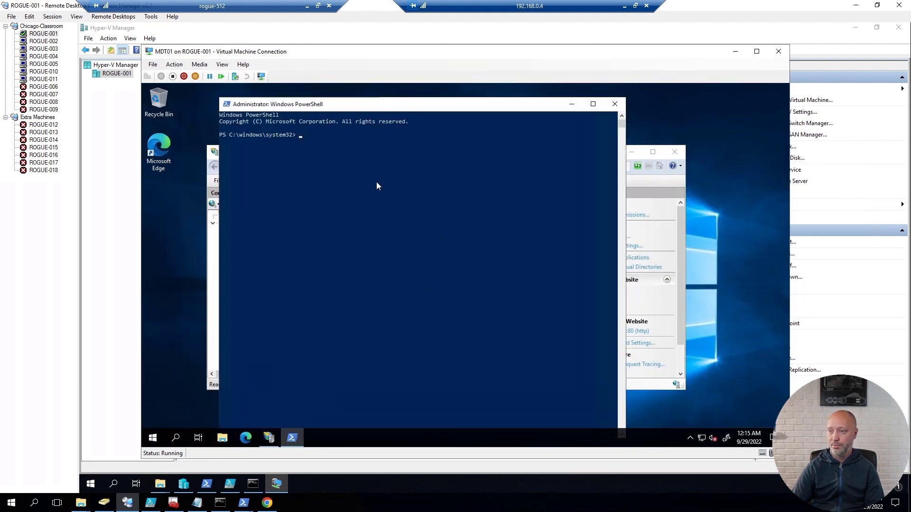
right_click(379, 104)
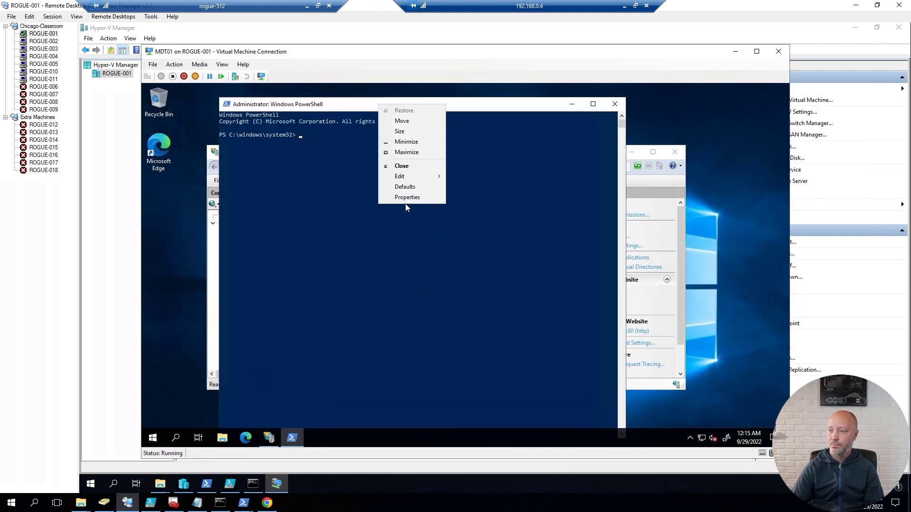
left_click(391, 197)
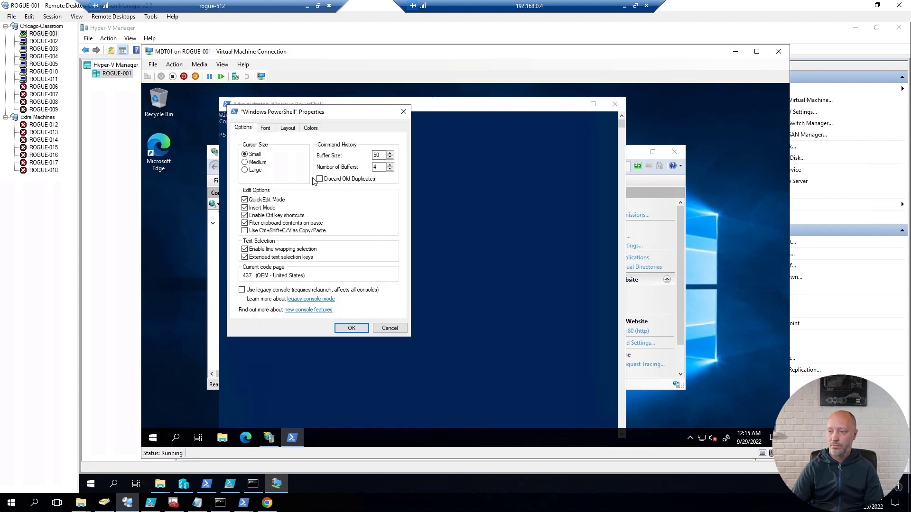
left_click(265, 128)
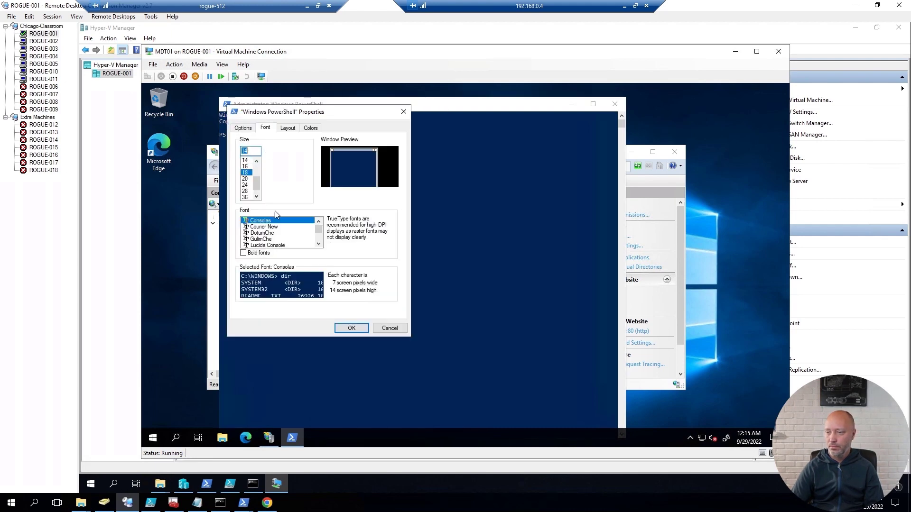
left_click(351, 328)
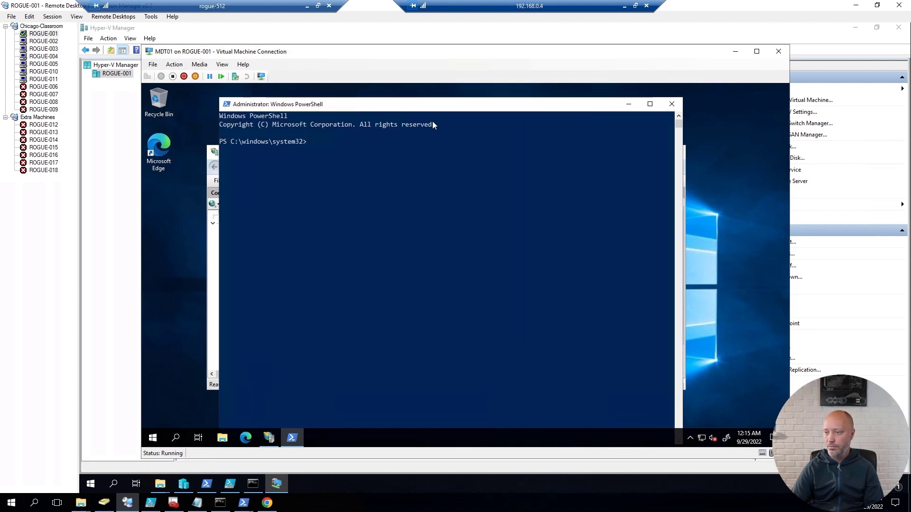
left_click_drag(443, 103, 453, 191)
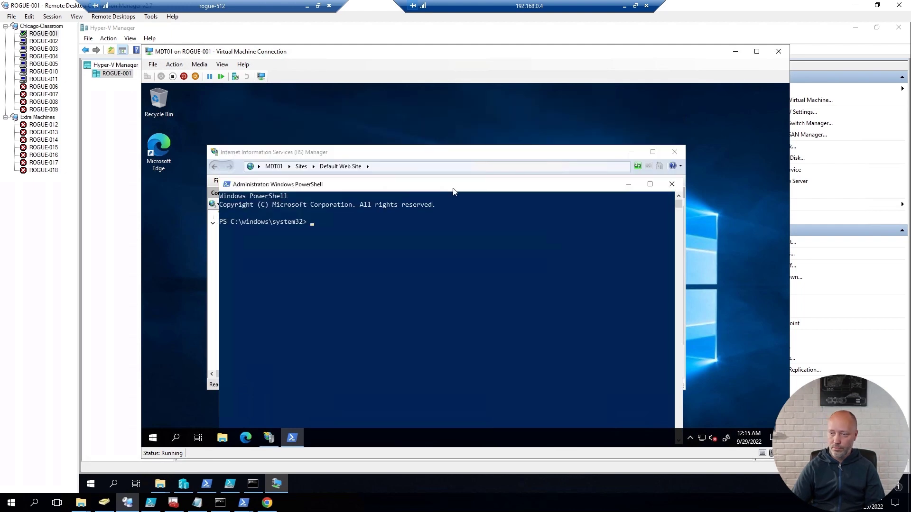
Step: Change to E:\Setup\PSD0228\Tools and list its contents with dir
type("e:")
key("Return")
type("cd ")
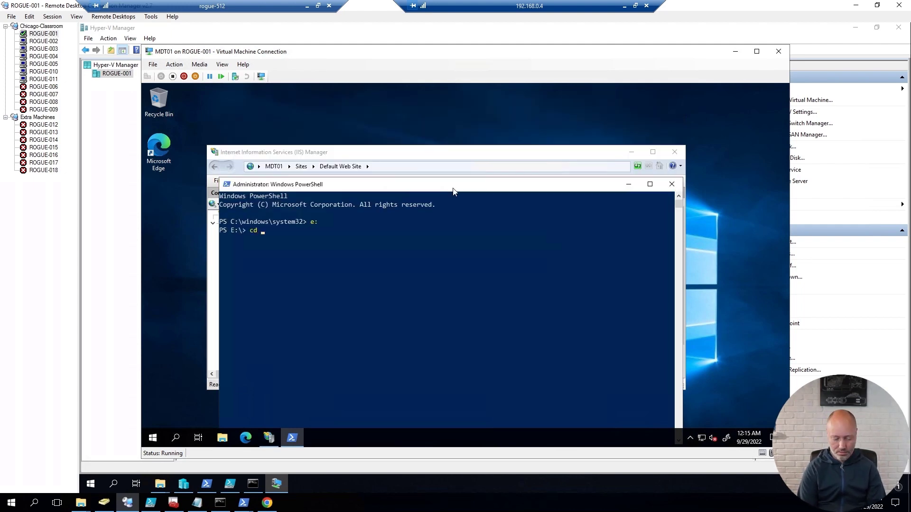
type("set")
key("Tab")
key("Return")
type("cd ps")
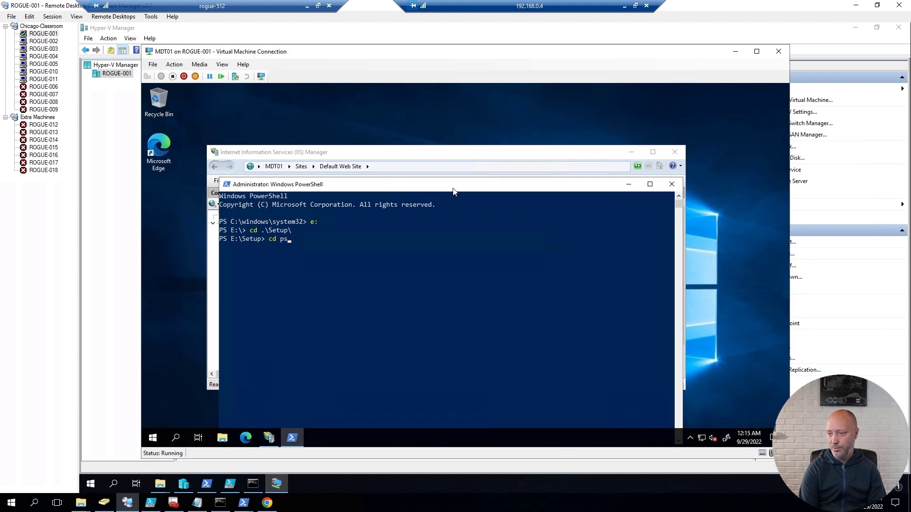
key("Tab")
key("Return")
type("cd to")
key("Tab")
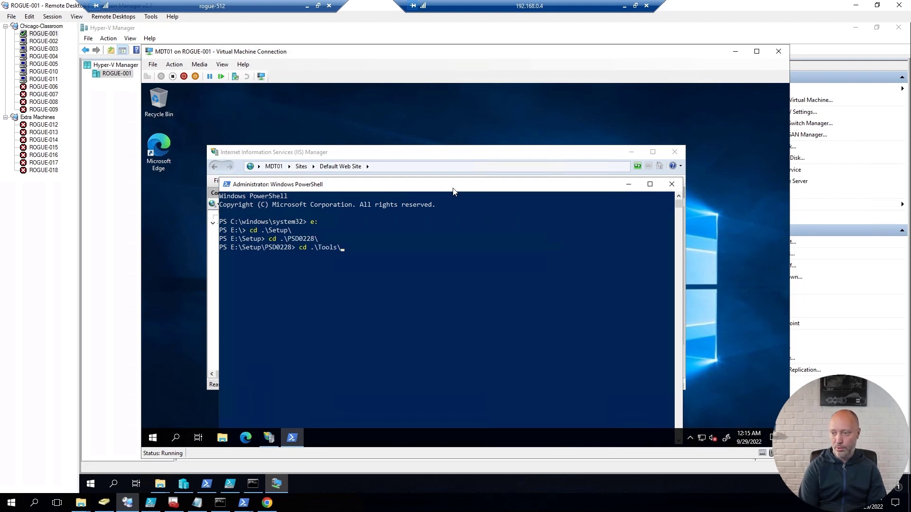
key("Return")
type("dir")
key("Return")
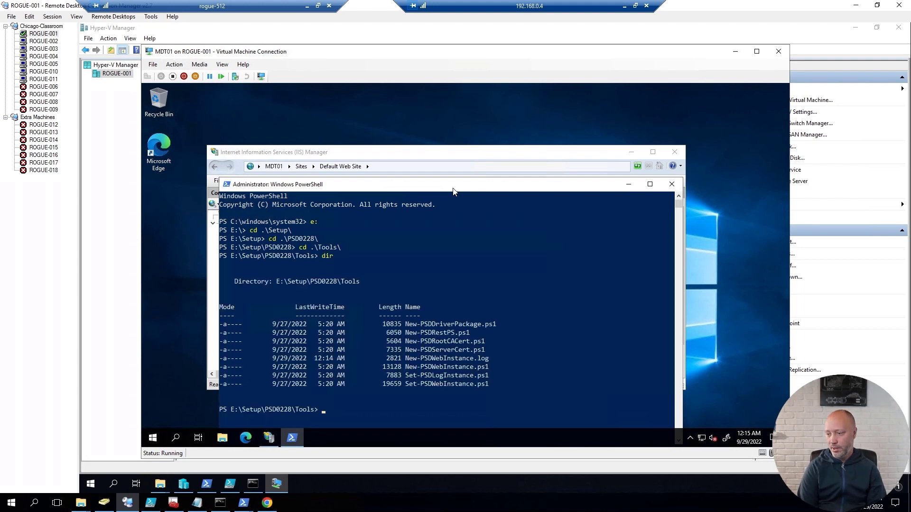
Step: Run Set-PSDWebInstance.ps1 with -psDeploymentFolder E:\PSDProduction and -psVirtualDirectory psdproduction
type("set-")
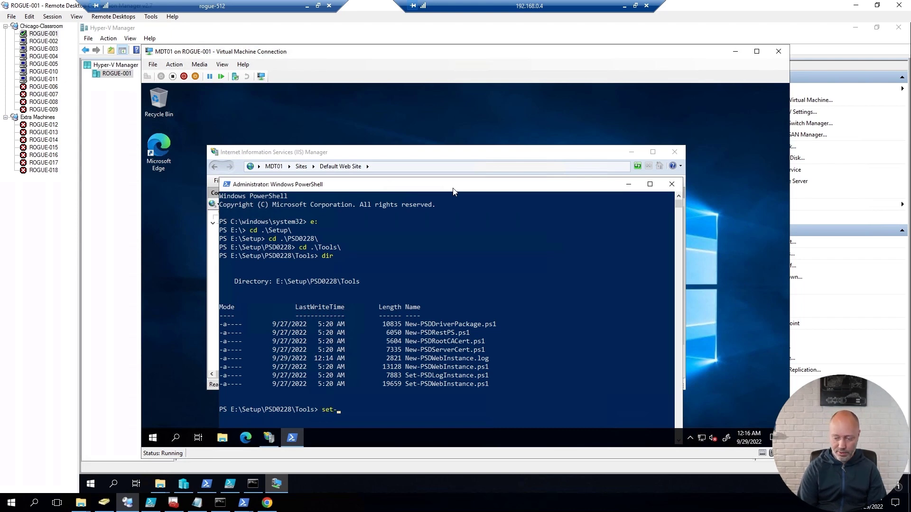
type("psdl")
key("Tab")
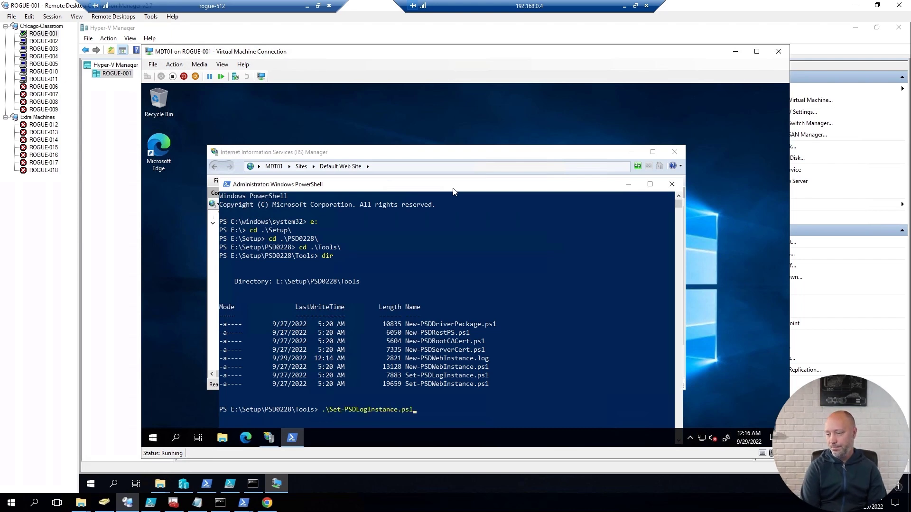
key("Tab")
type("-")
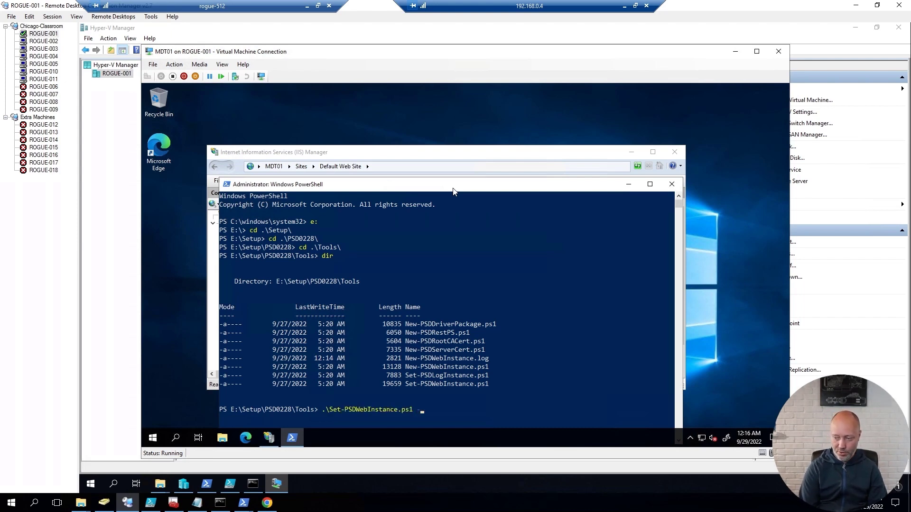
type("ps")
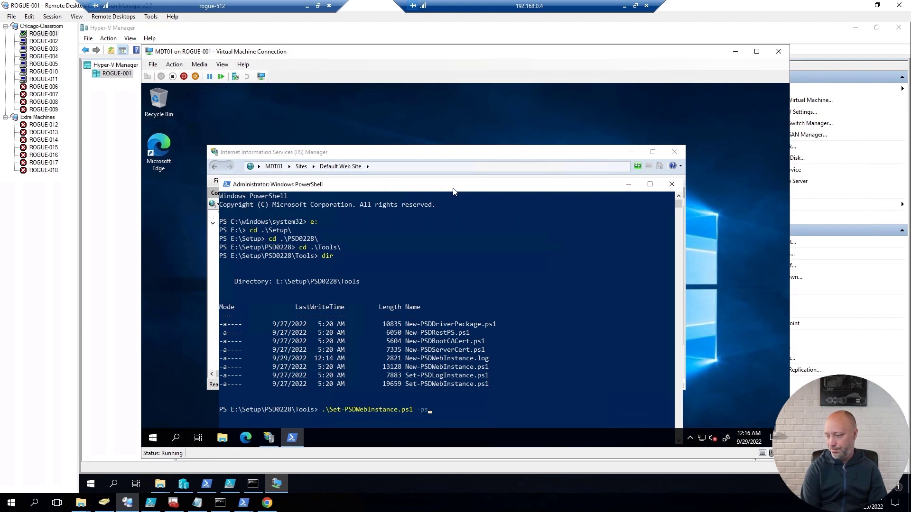
key("Tab")
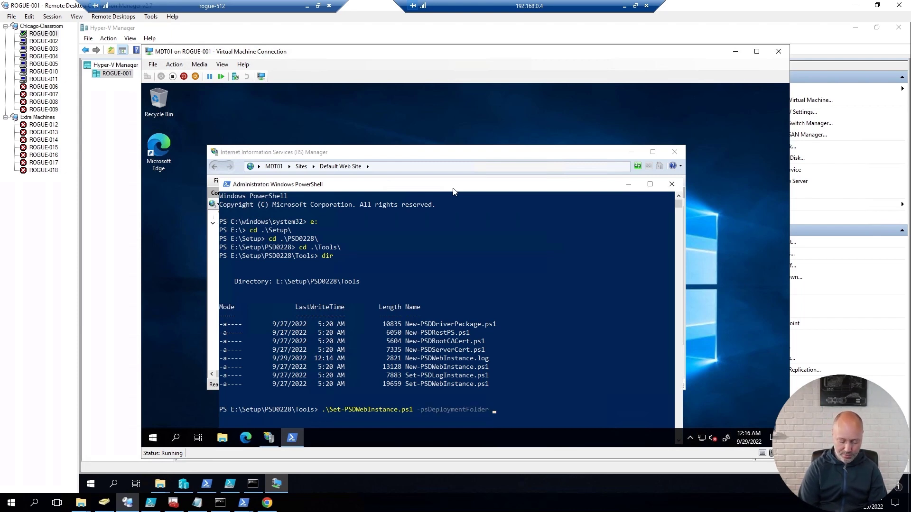
type("E:\\psdp")
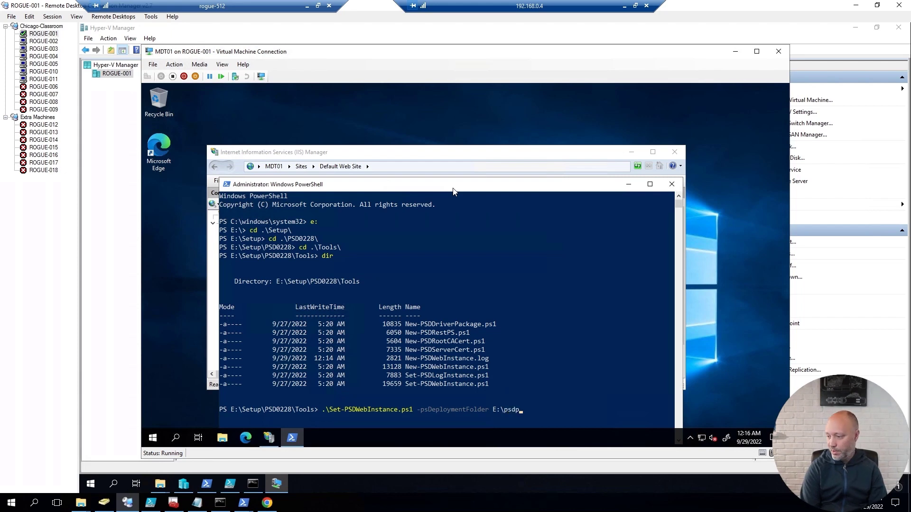
key("Tab")
type("-p")
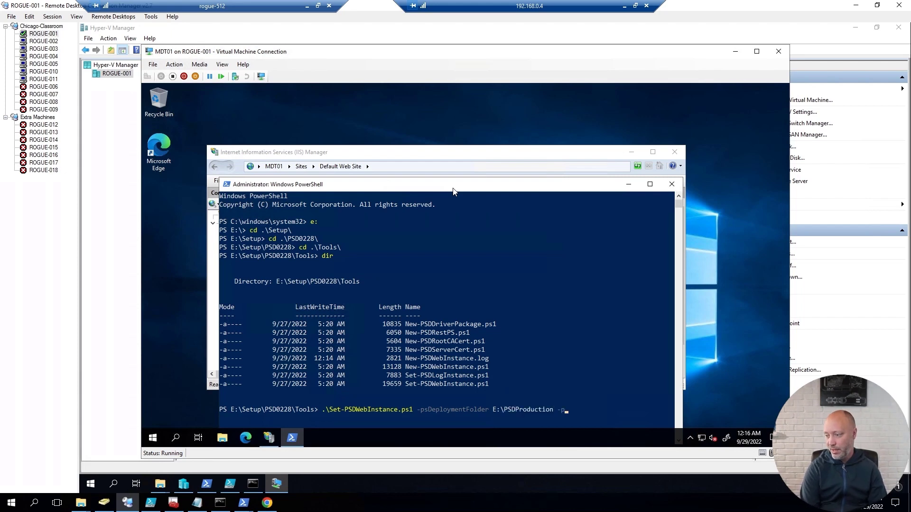
key("Tab")
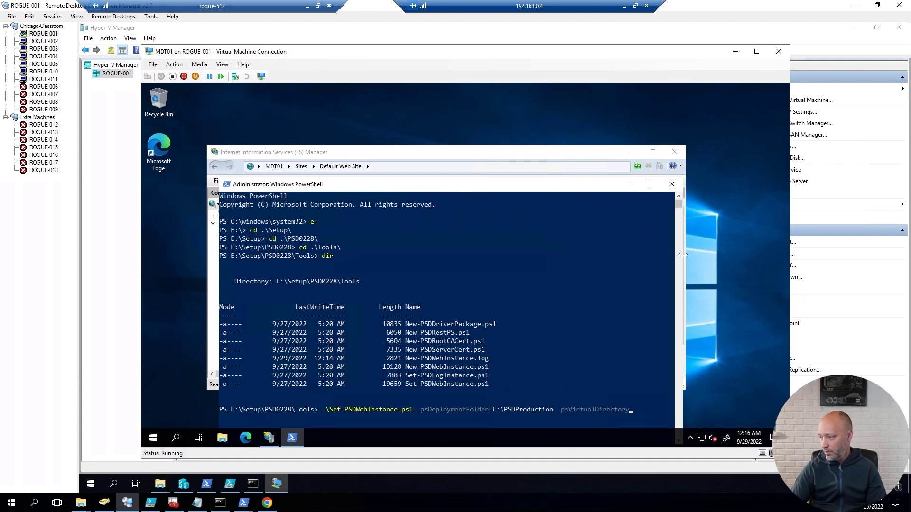
left_click_drag(682, 255, 778, 257)
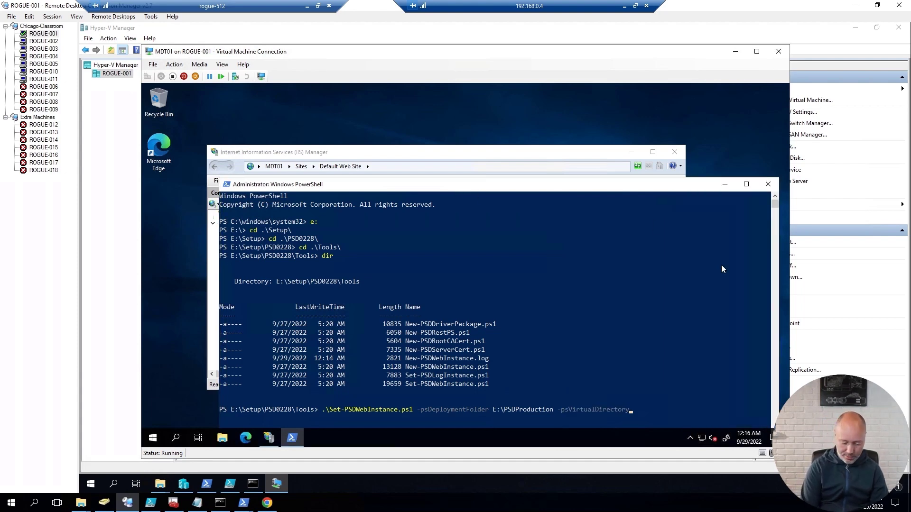
type("psdproduction")
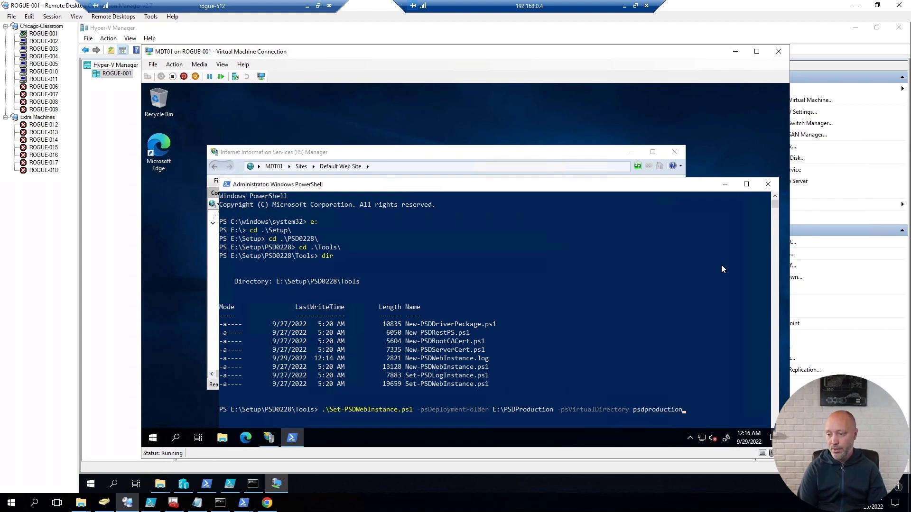
key("Return")
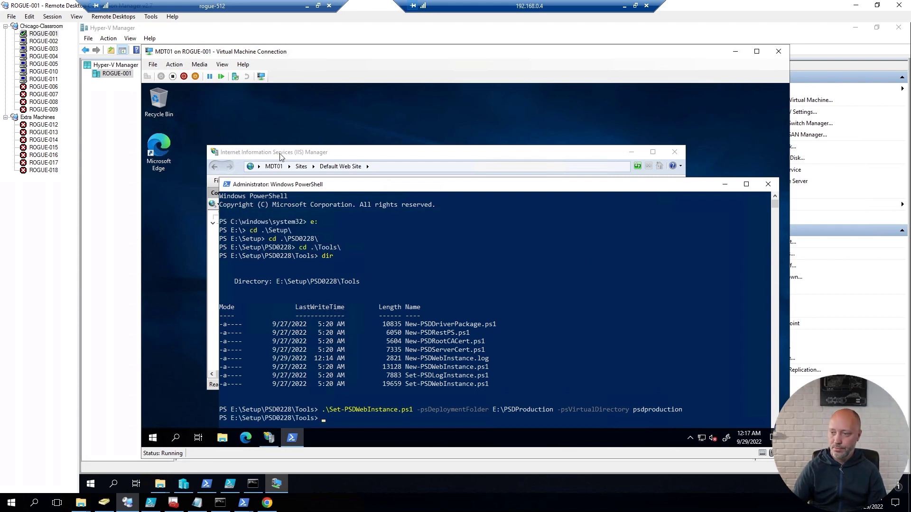
left_click(280, 174)
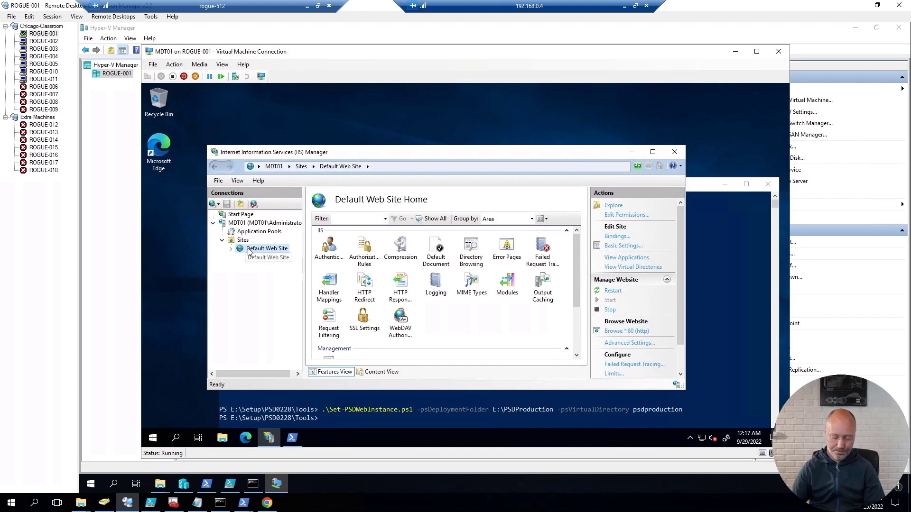
Step: Expand Default Web Site in IIS Manager to verify psdproduction is listed
left_click(231, 249)
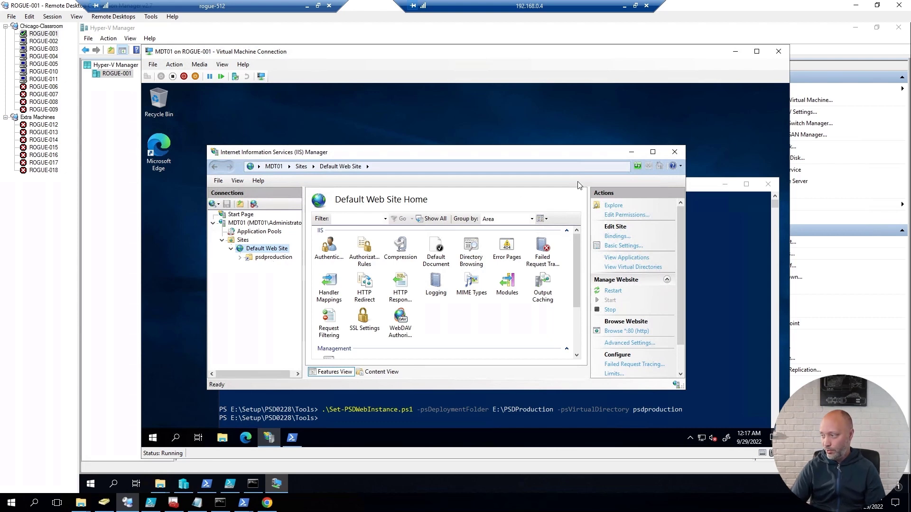
left_click(703, 191)
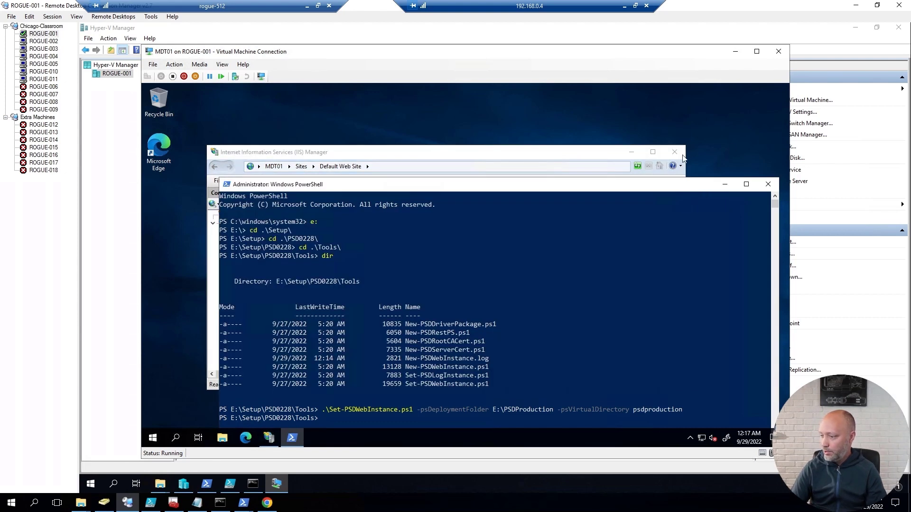
Step: Run New-PSDRootCACert.ps1 with -RootCAName PSDRootCA, -ValidityPeriod 20, -psDeploymentFolder E:\PSDProduction
left_click_drag(702, 187, 676, 113)
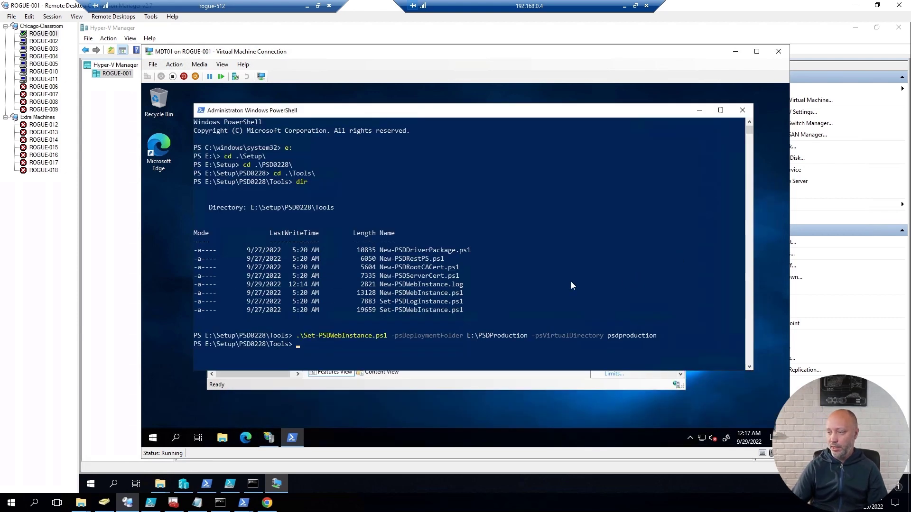
type("new-")
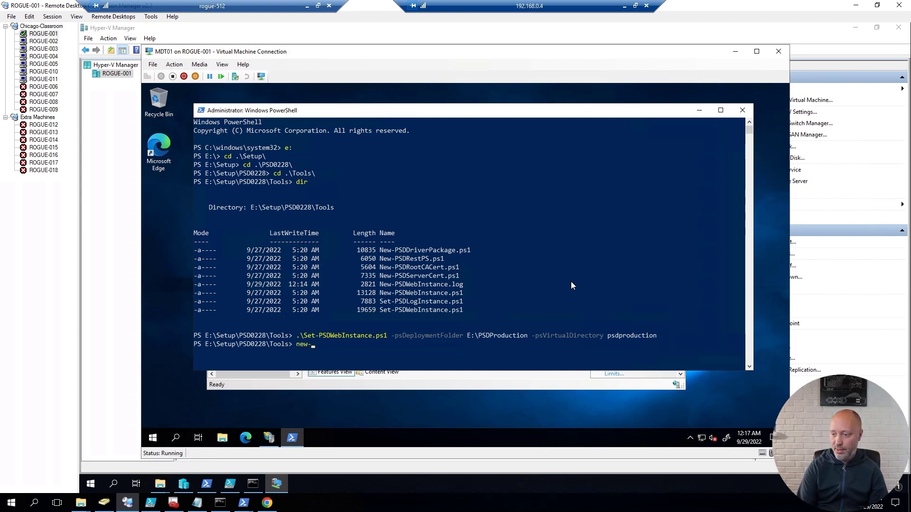
type("psdro")
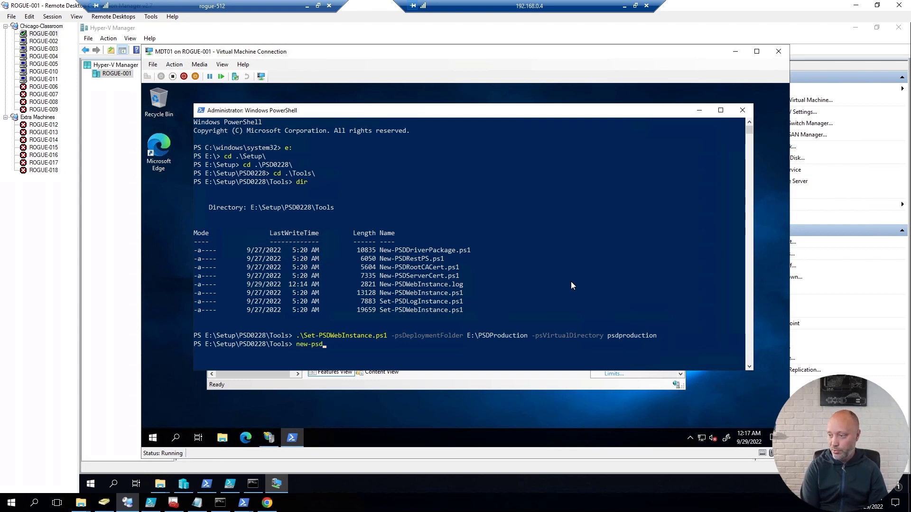
key("Tab")
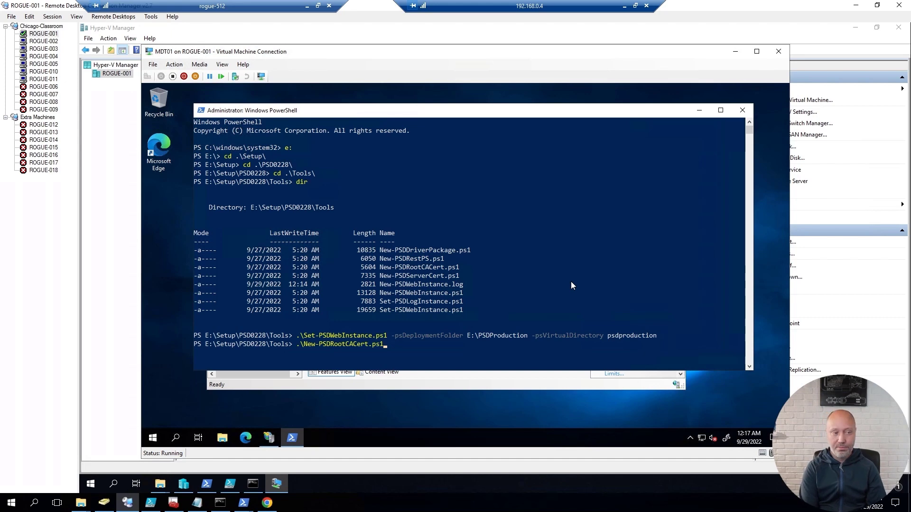
left_click(522, 327)
type("-")
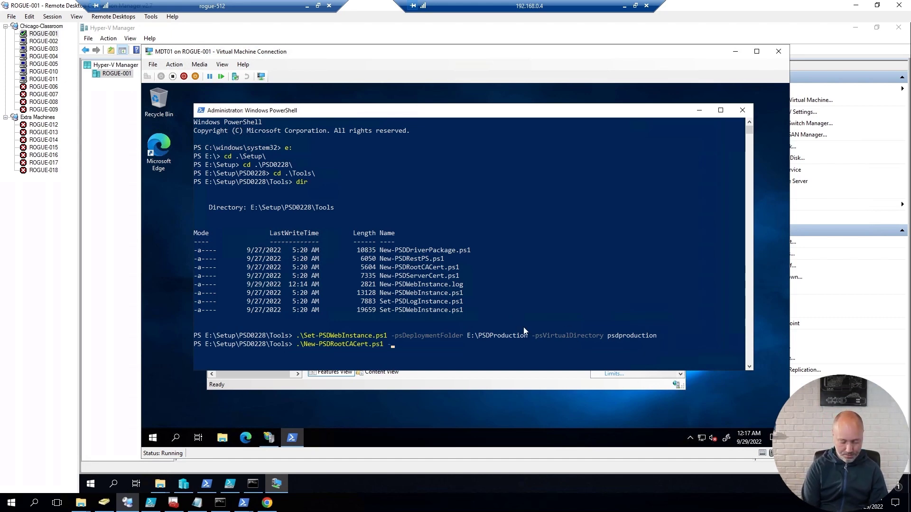
key("Tab")
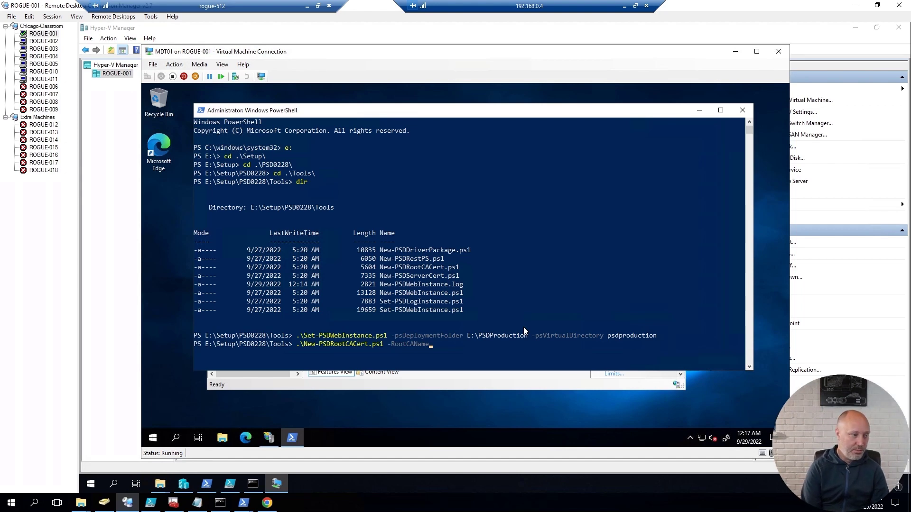
type("PSDRootCA")
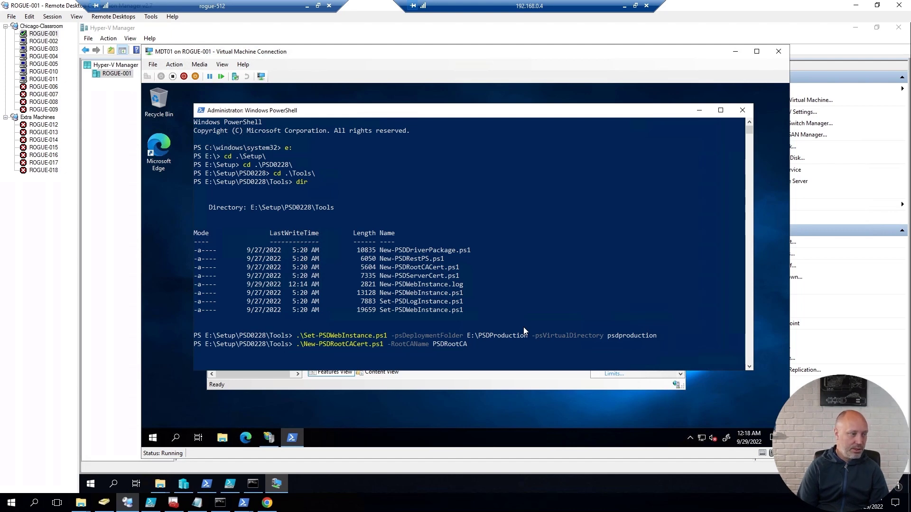
type(" -ValidityPeriod")
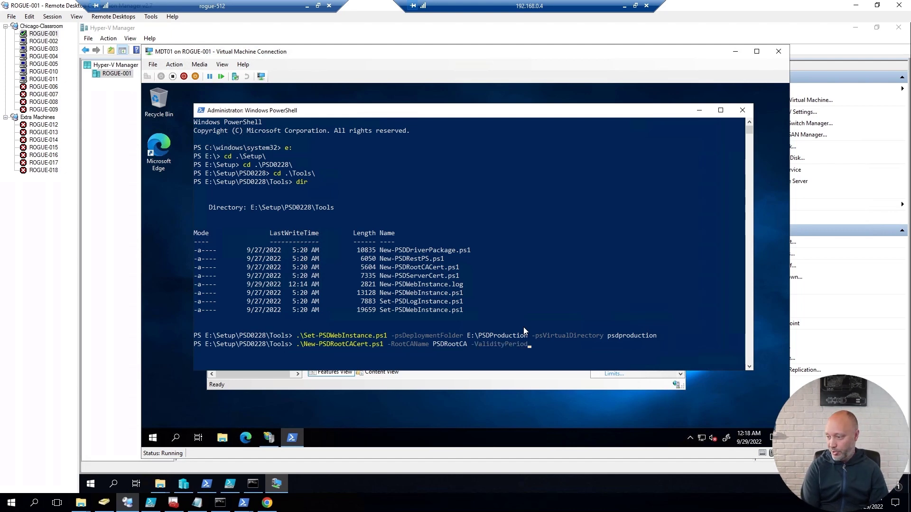
type(" 2")
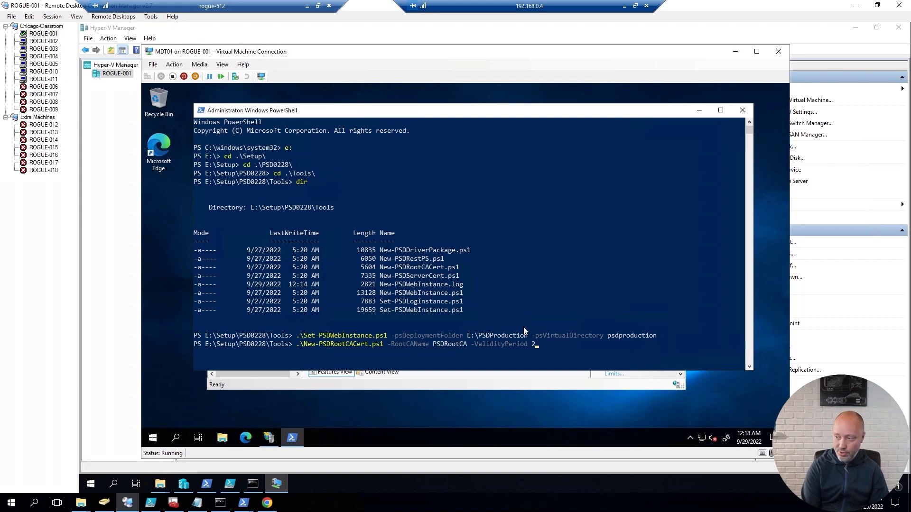
type("0 -")
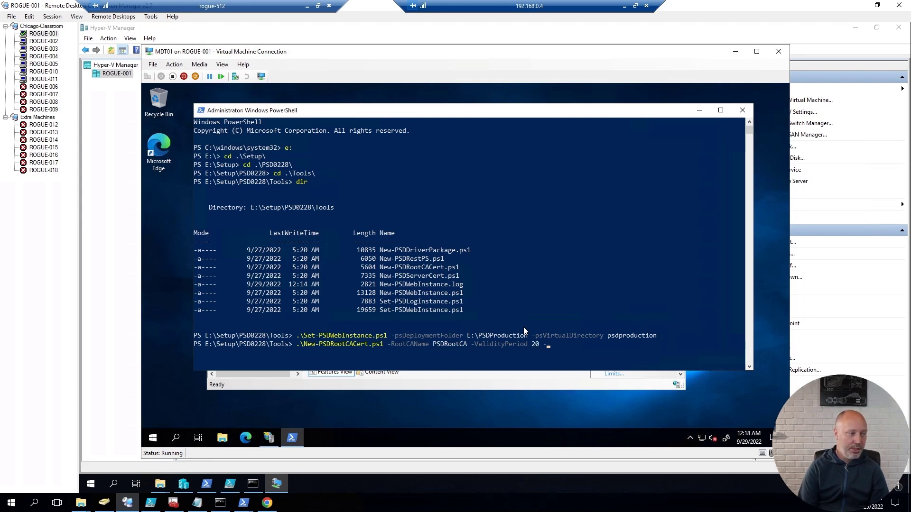
type("psd")
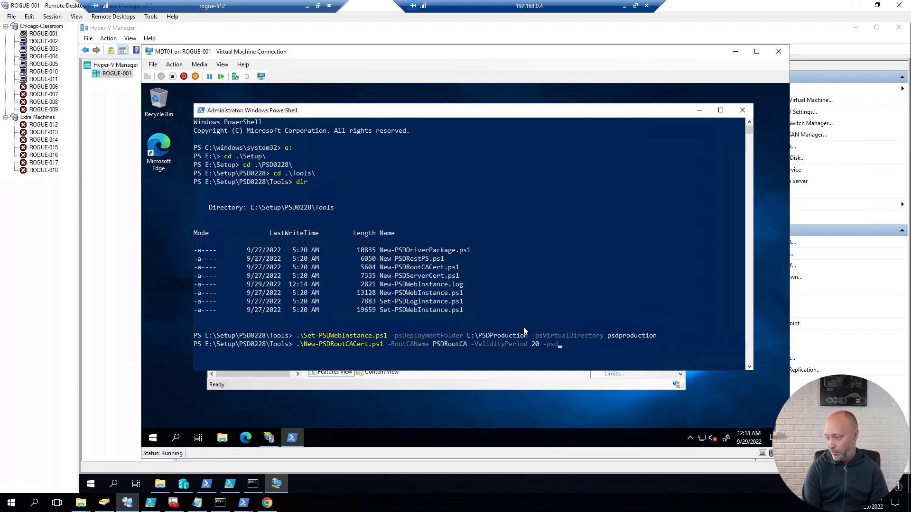
key("Tab")
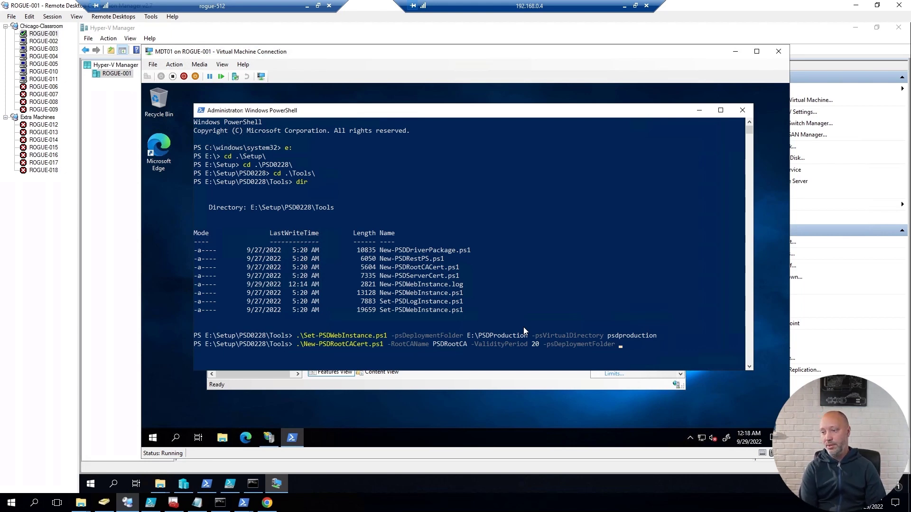
type("e:")
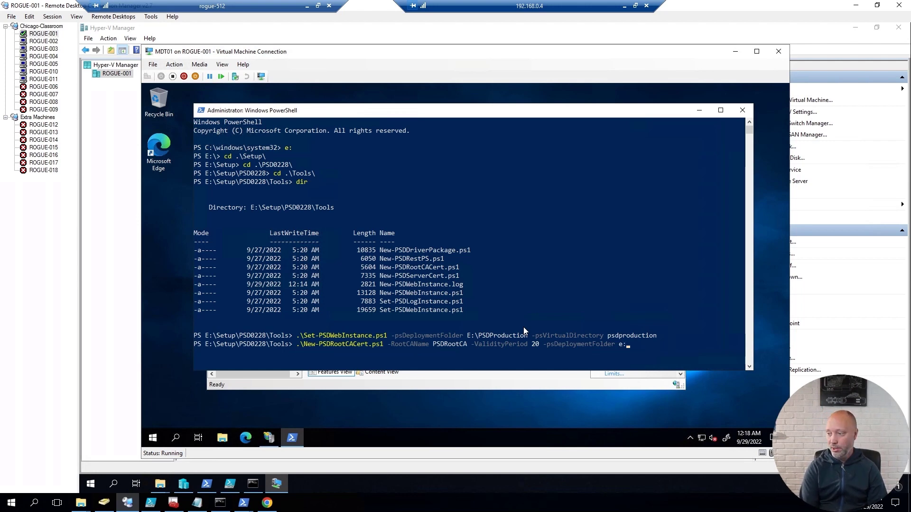
type("\\psd")
key("Tab")
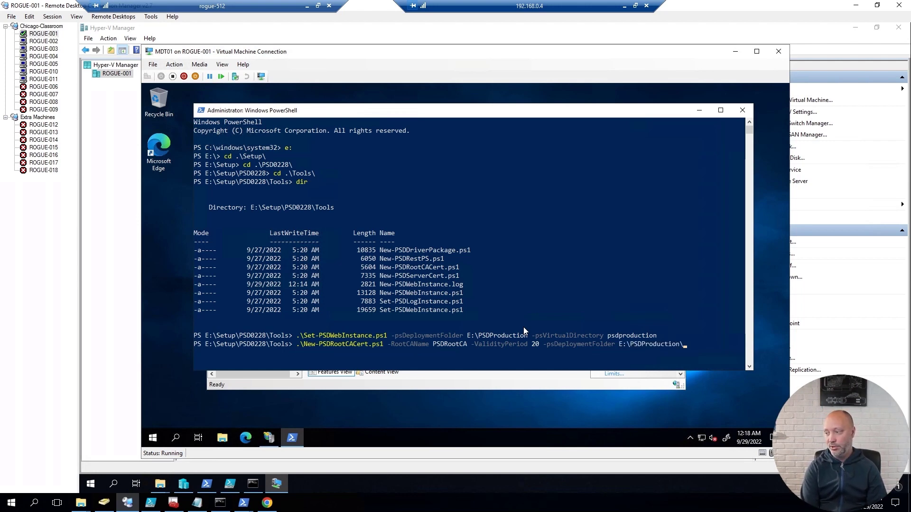
key("BackSpace")
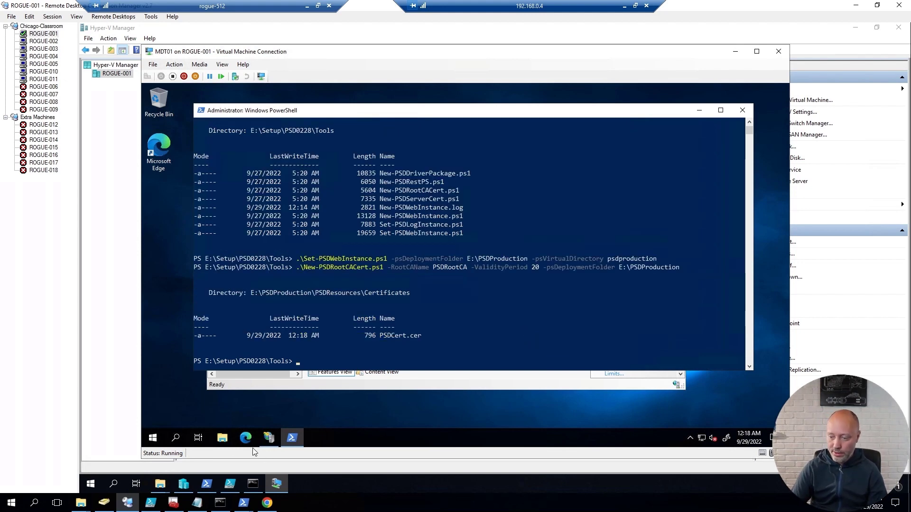
Step: Browse to E:\PSDProduction\PSDResources\Certificates to confirm PSDCert.cer exists
left_click(222, 438)
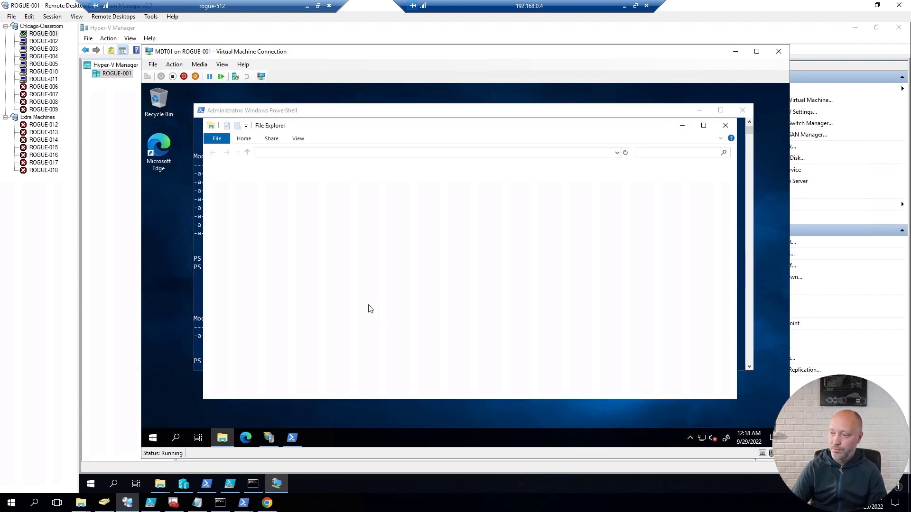
left_click(241, 254)
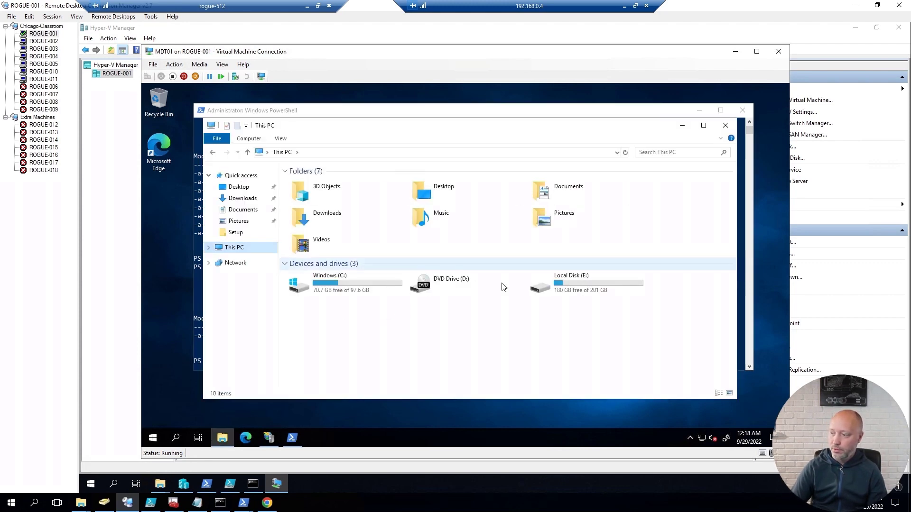
double_click(550, 280)
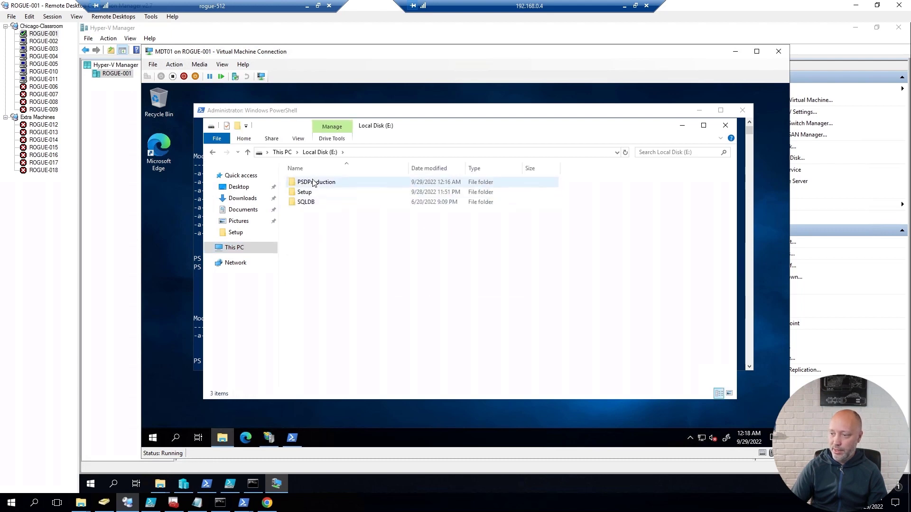
left_click(313, 182)
key("F2")
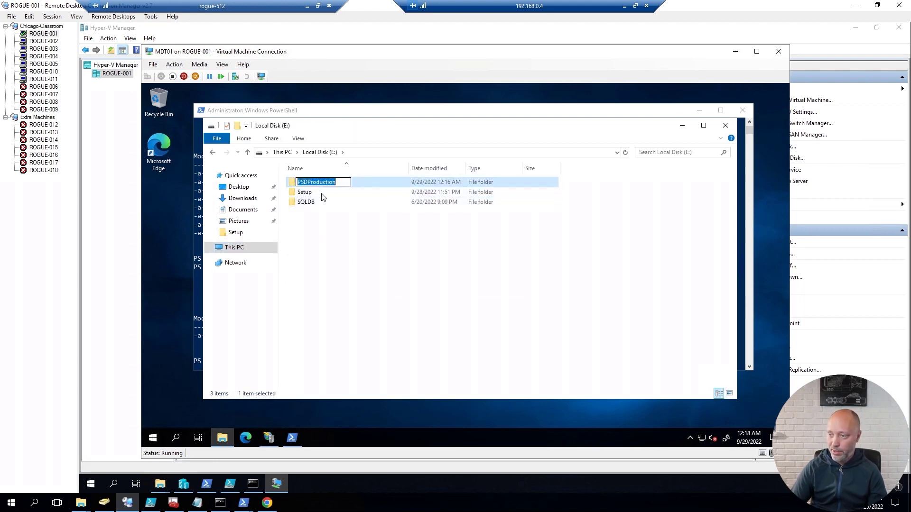
key("Escape")
double_click(321, 185)
double_click(315, 272)
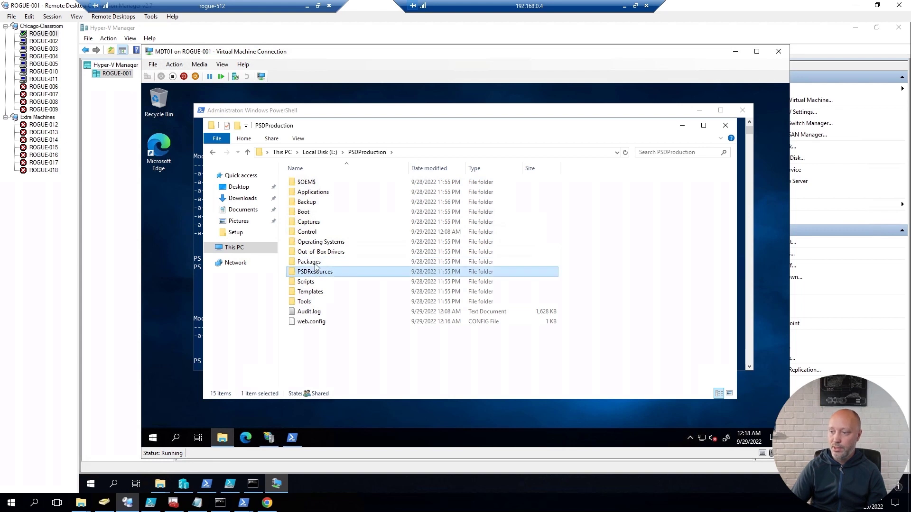
double_click(310, 223)
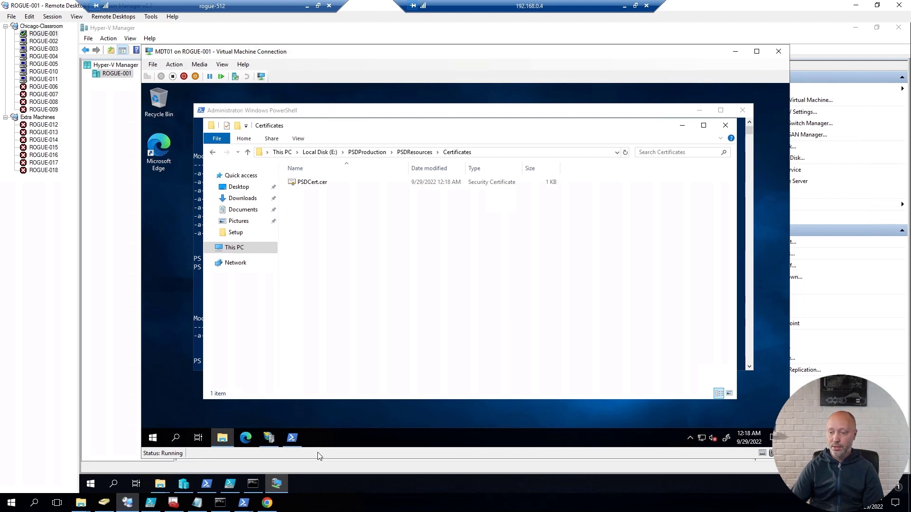
left_click(292, 438)
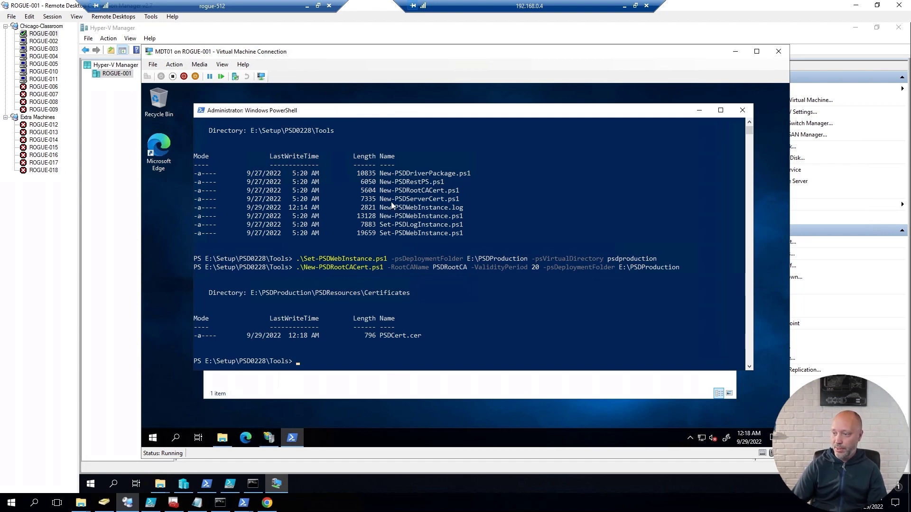
Step: Begin the New-PSDServerCert.ps1 command with -DNSName mdt01.corp.viamonstra.com
left_click(419, 336)
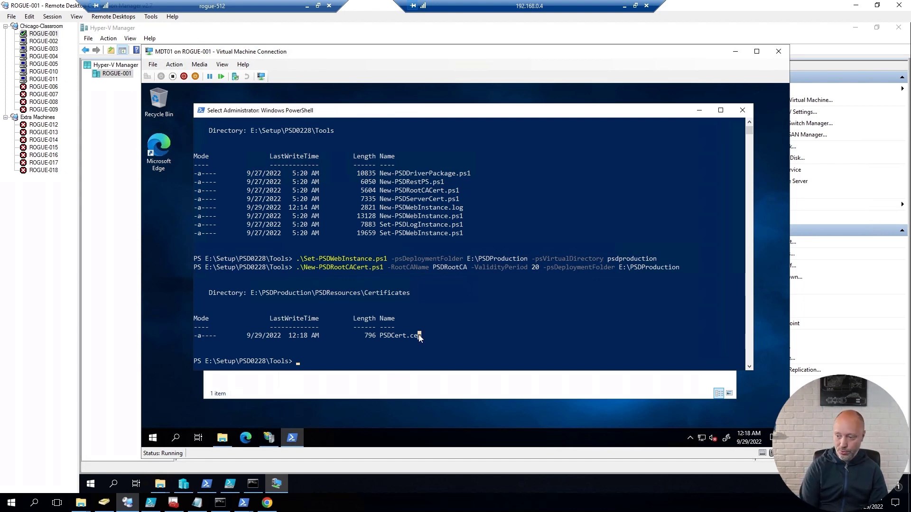
type("new-psdweb")
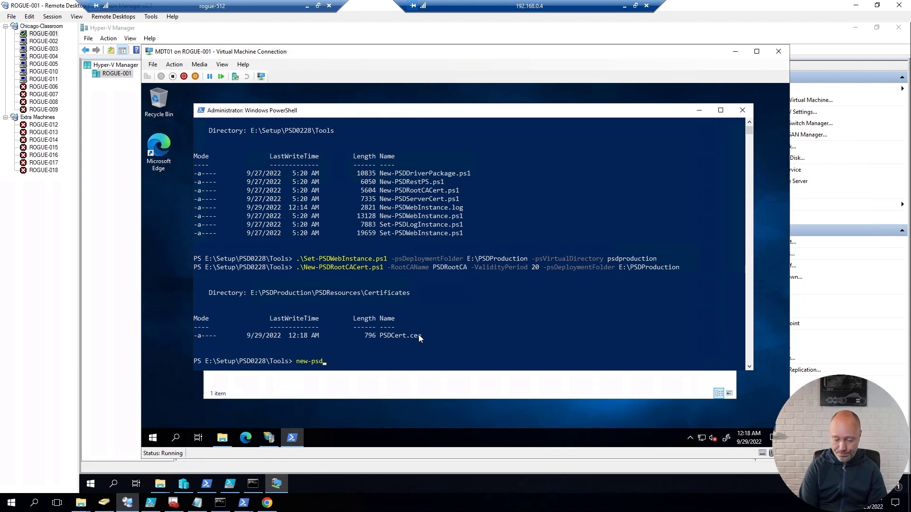
key("Tab")
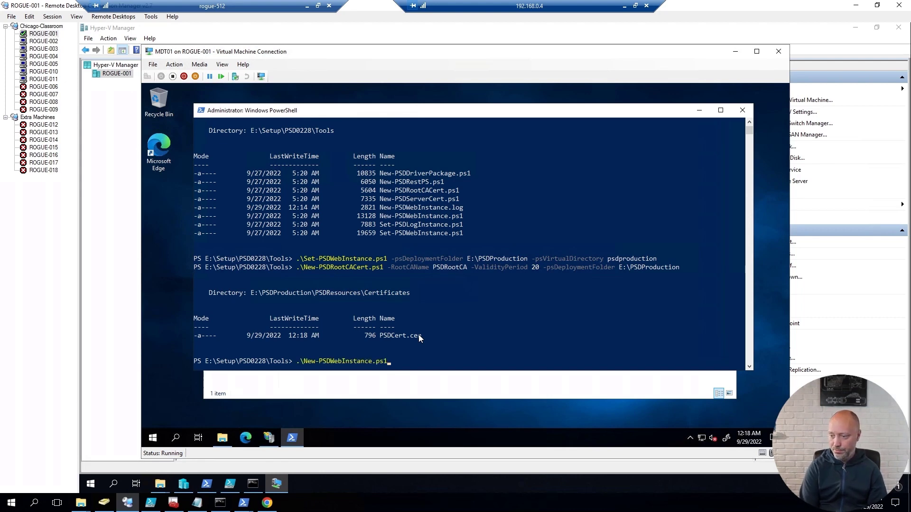
key("BackSpace")
key("BackSpace")
key("BackSpace")
key("BackSpace")
key("BackSpace")
key("BackSpace")
key("BackSpace")
key("BackSpace")
key("BackSpace")
key("BackSpace")
key("BackSpace")
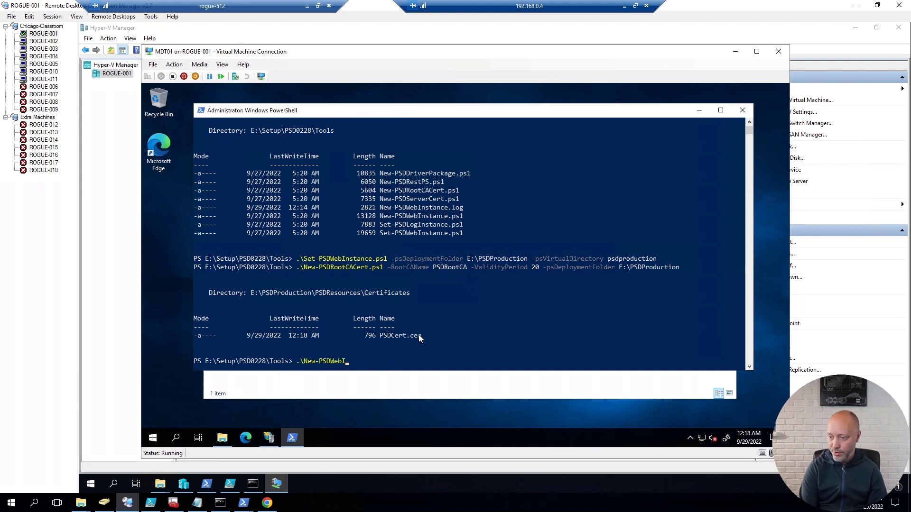
key("BackSpace")
key("BackSpace")
key("BackSpace")
key("BackSpace")
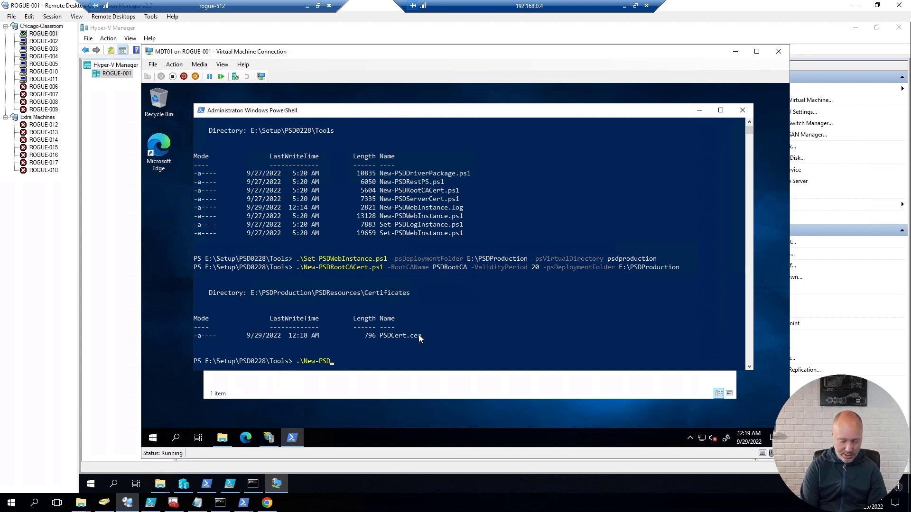
type("Ser")
key("Tab")
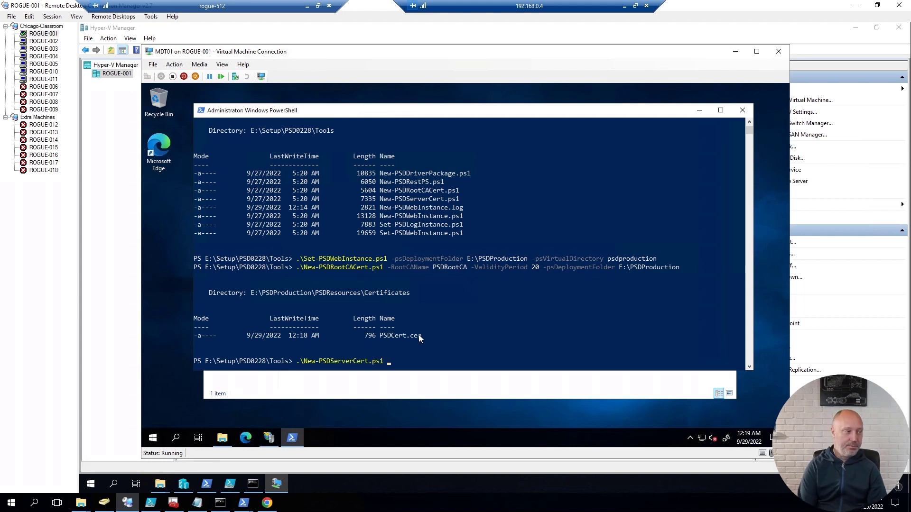
type("-DNS")
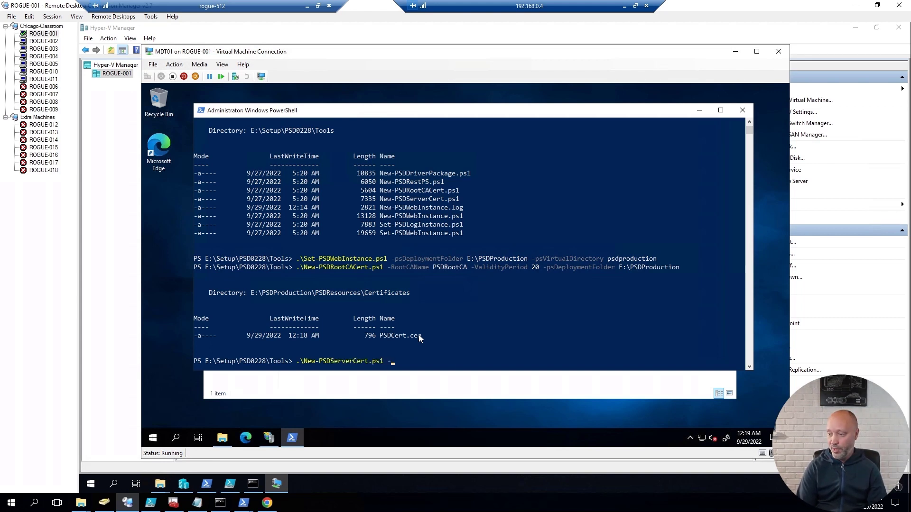
key("Tab")
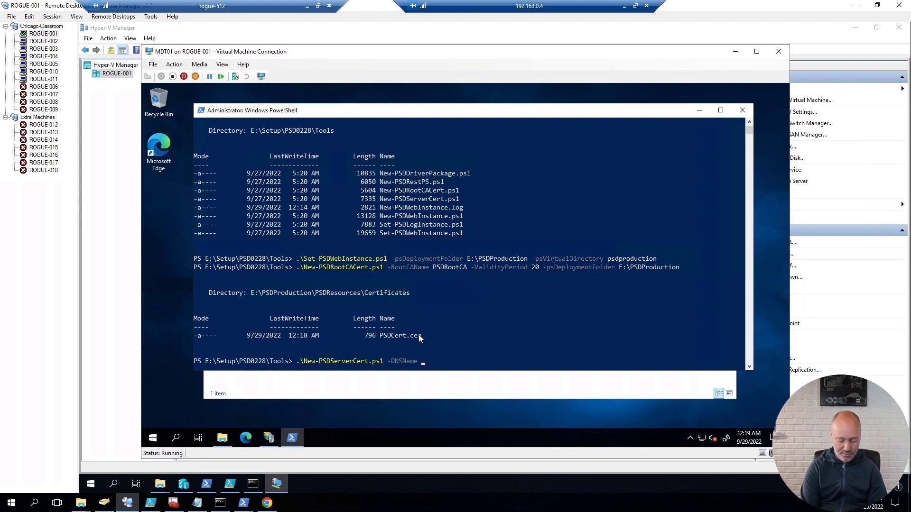
type("mdt01")
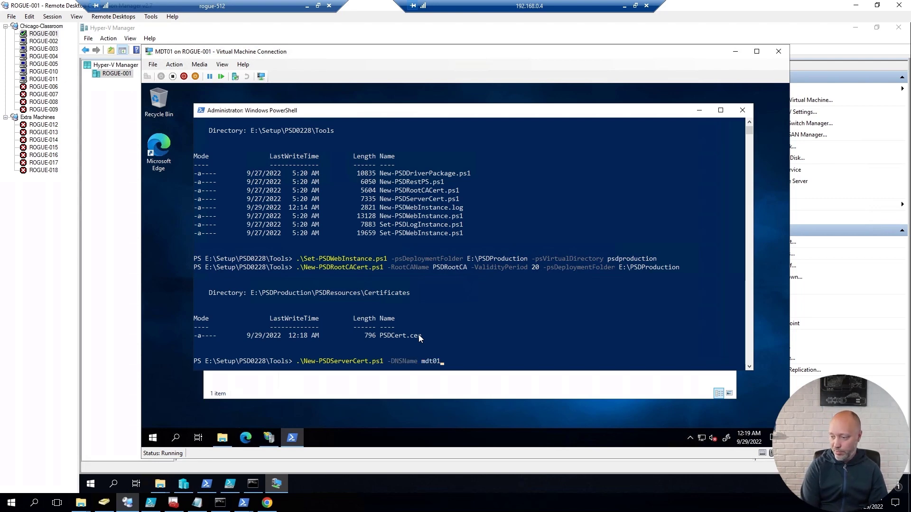
type(".c")
type("orop")
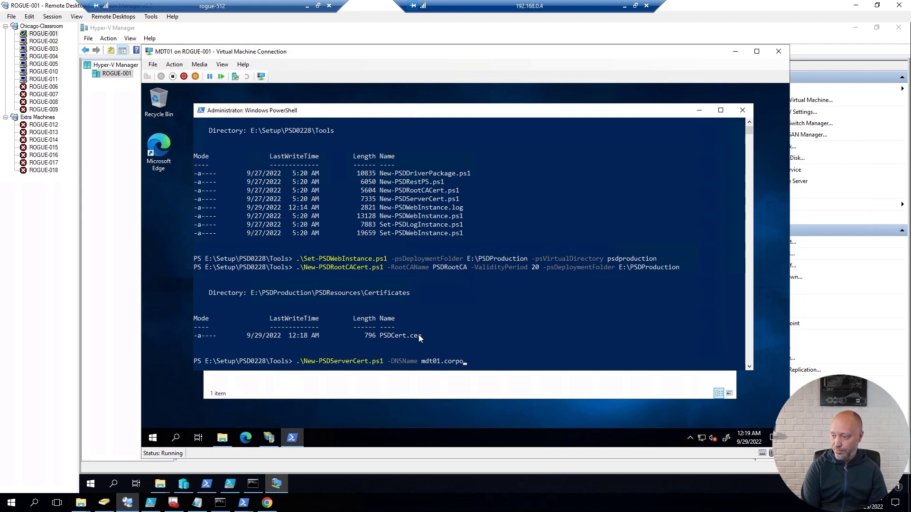
key("BackSpace")
key("BackSpace")
type("p.")
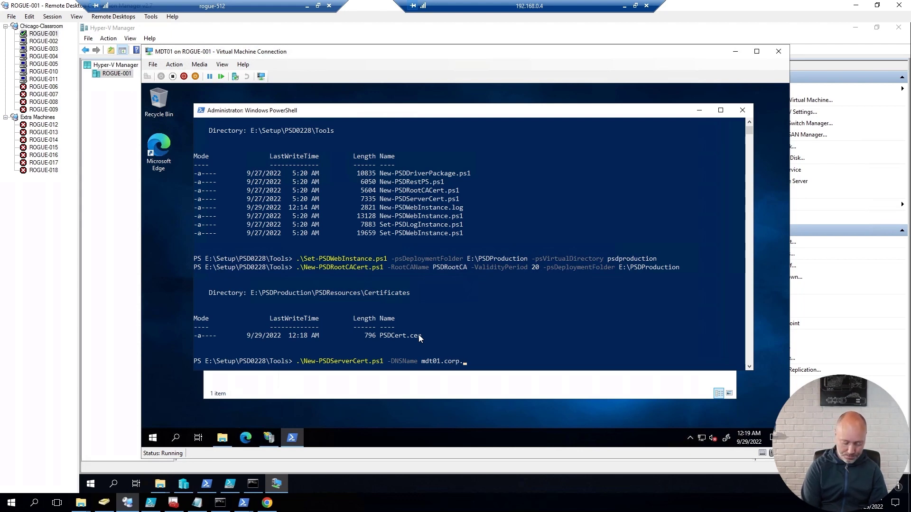
type("viamonstra.com")
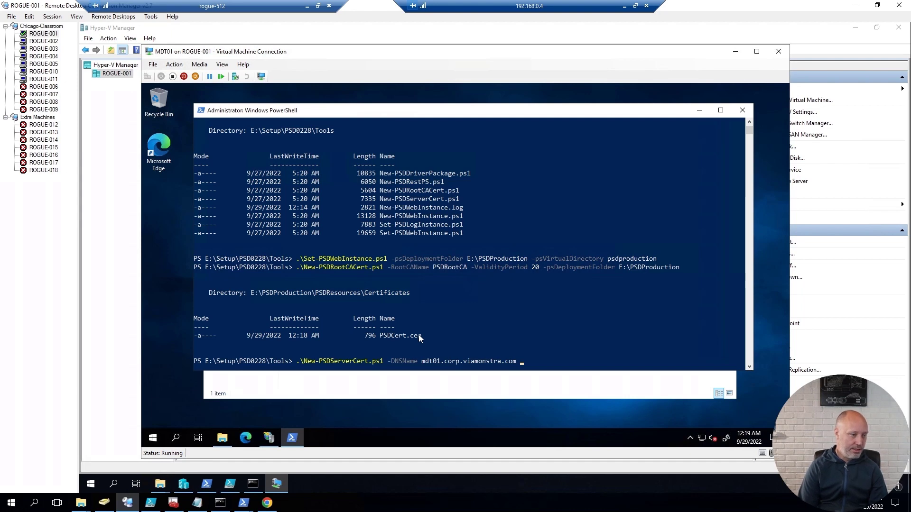
type(" -F")
key("Tab")
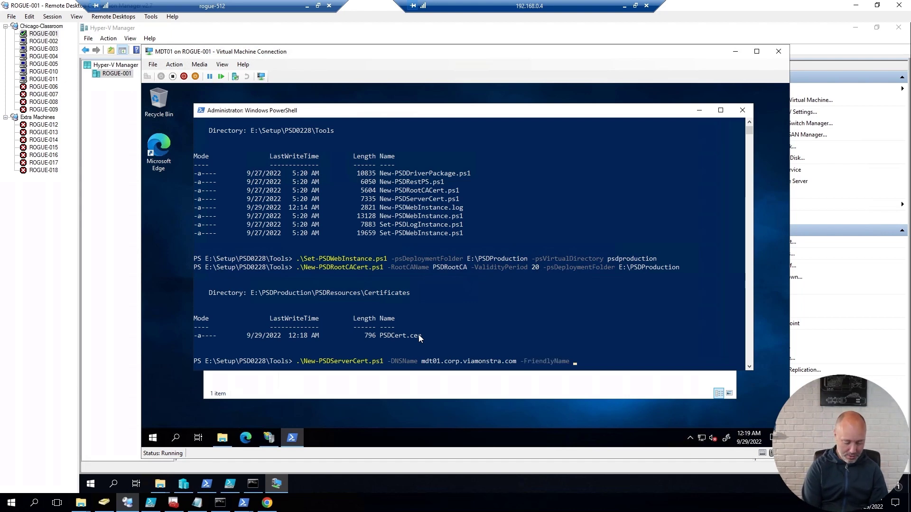
Step: Add FriendlyName mdt01.corp.viamonstra.com, ValidityPeriod 2, RootCACertFriendlyName PSDRootCA, and run it
type("mdt01.corp")
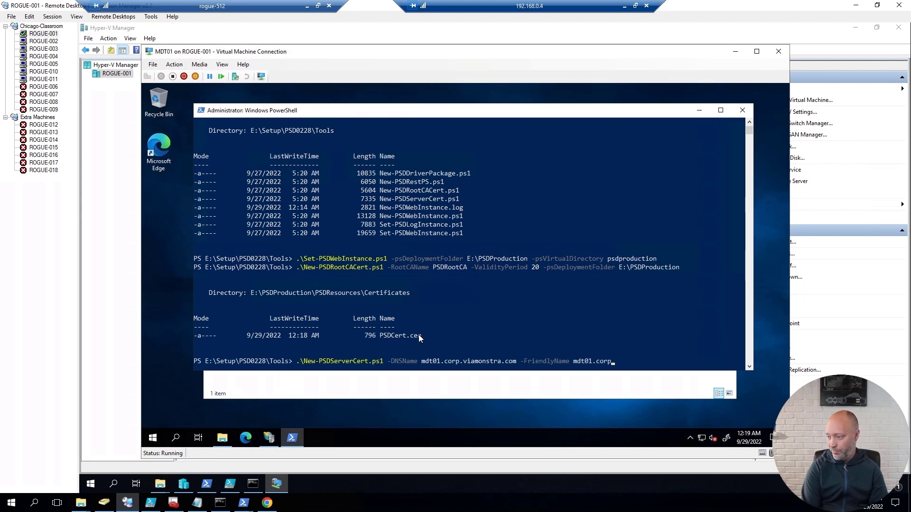
type(".viamon")
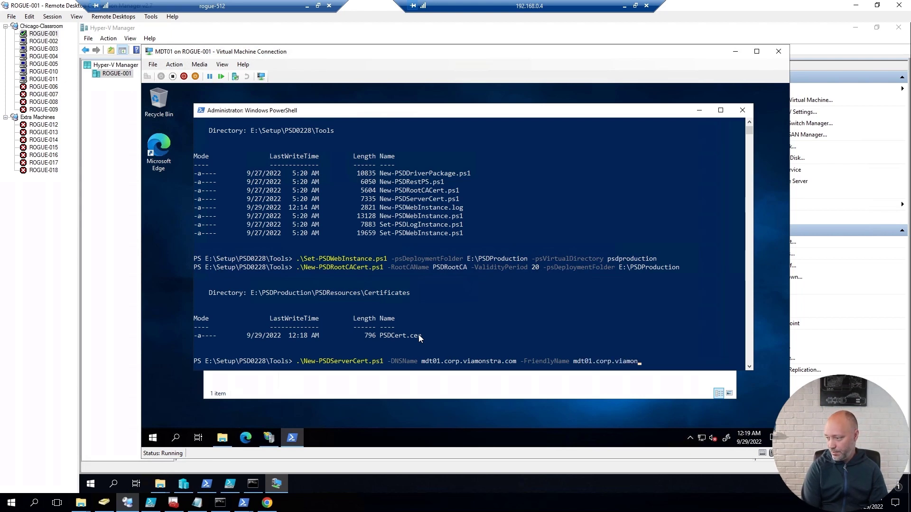
type("stra.com")
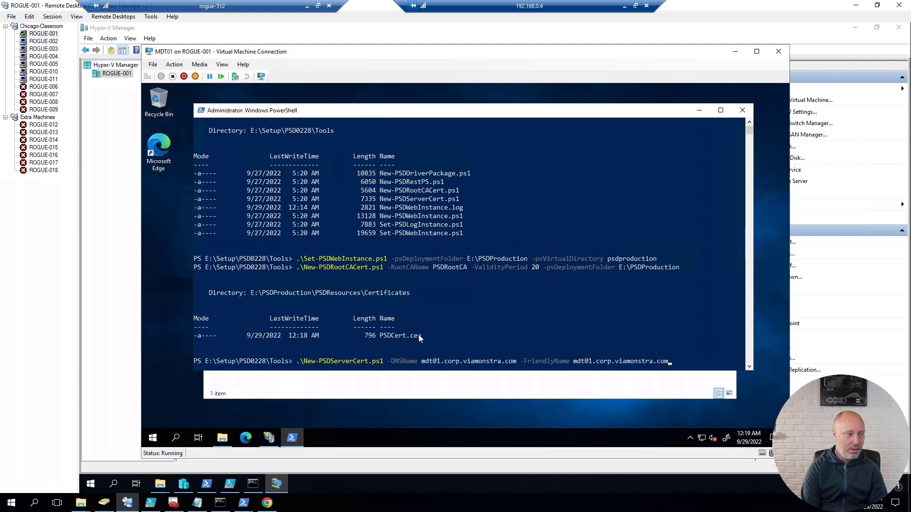
type(" -")
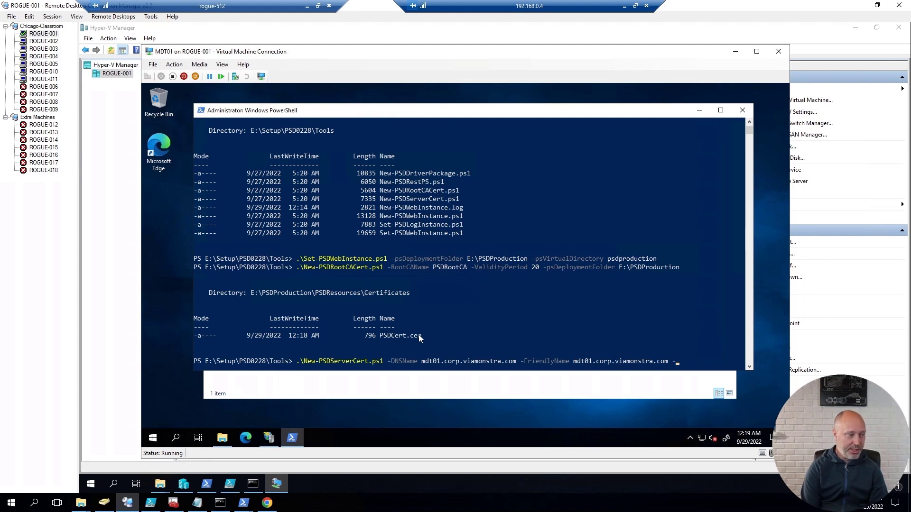
type("ValidityPeriod")
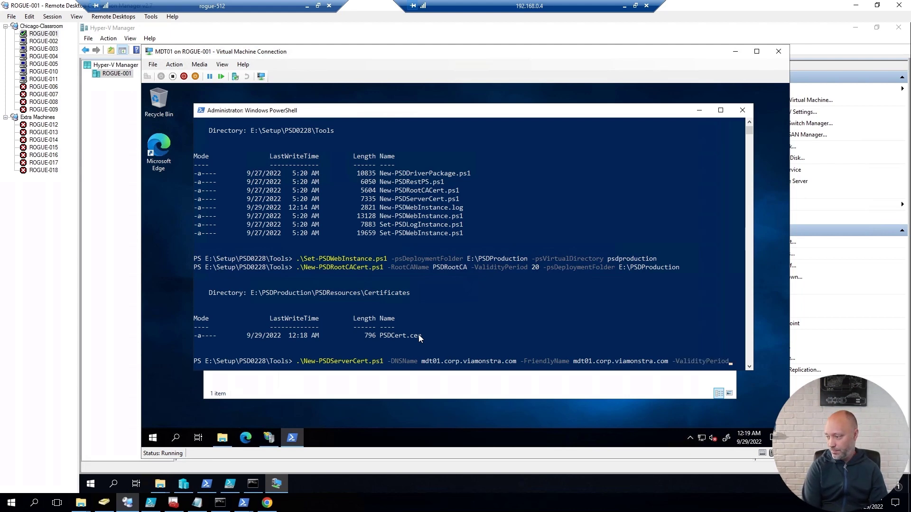
type(" 2")
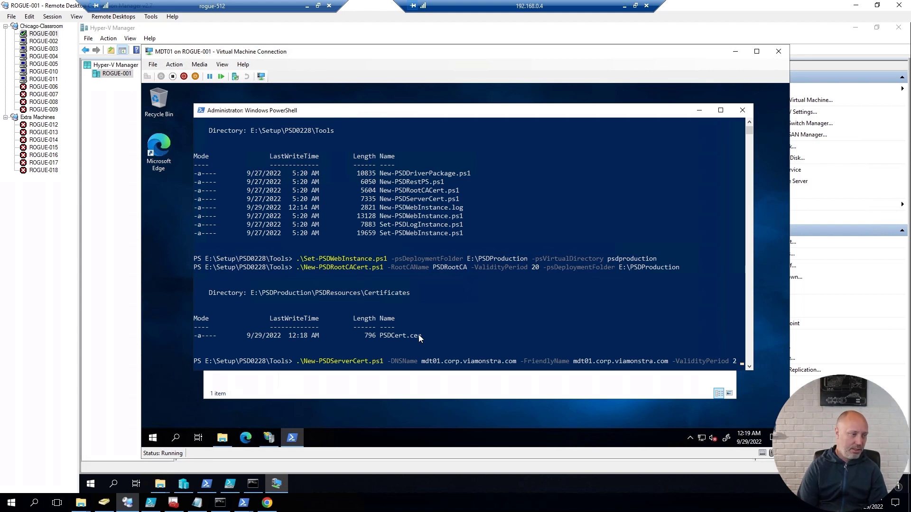
type(" -")
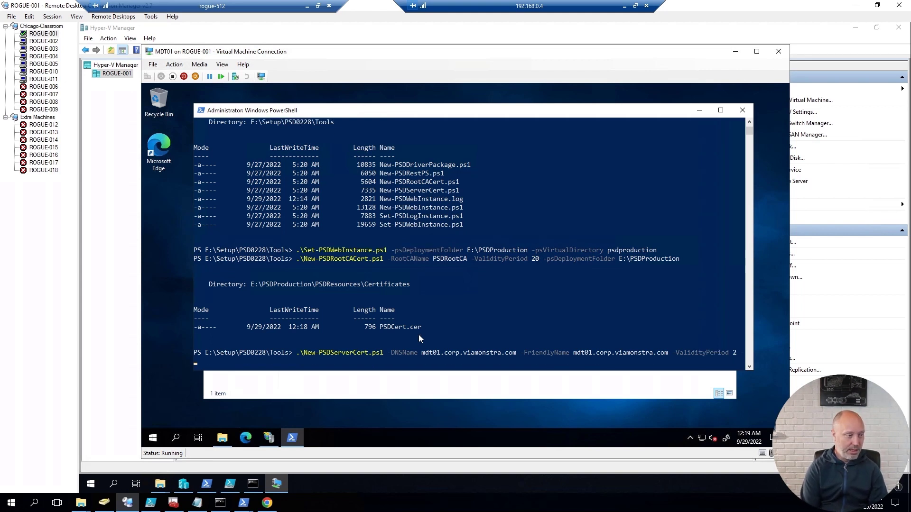
type("ro")
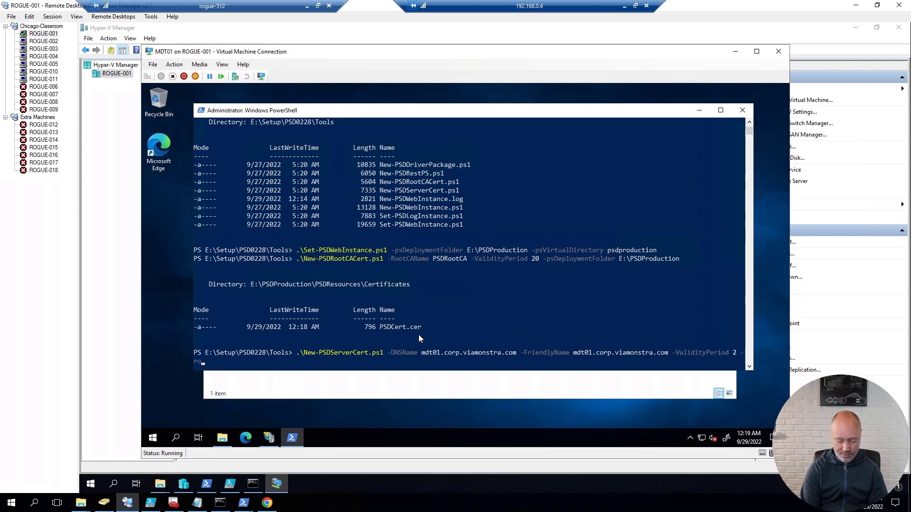
type("otca")
key("Tab")
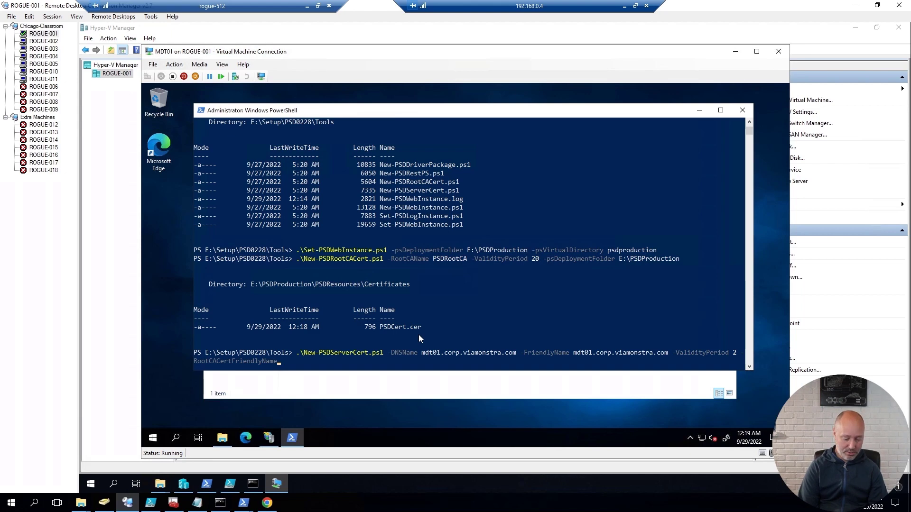
type("PSDRo")
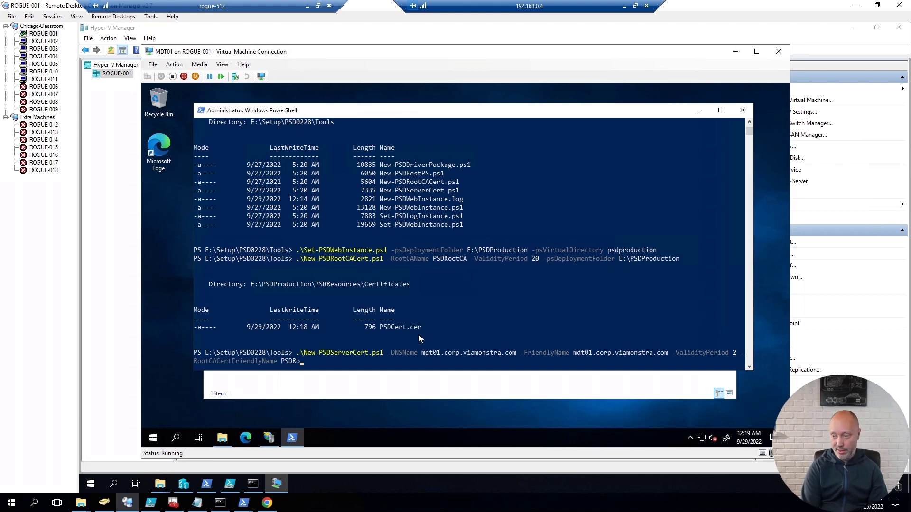
type("otCA")
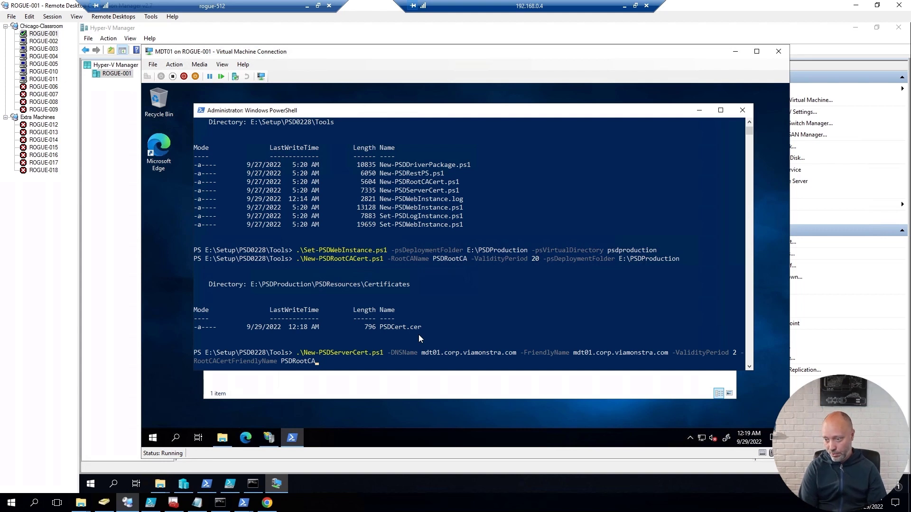
key("Return")
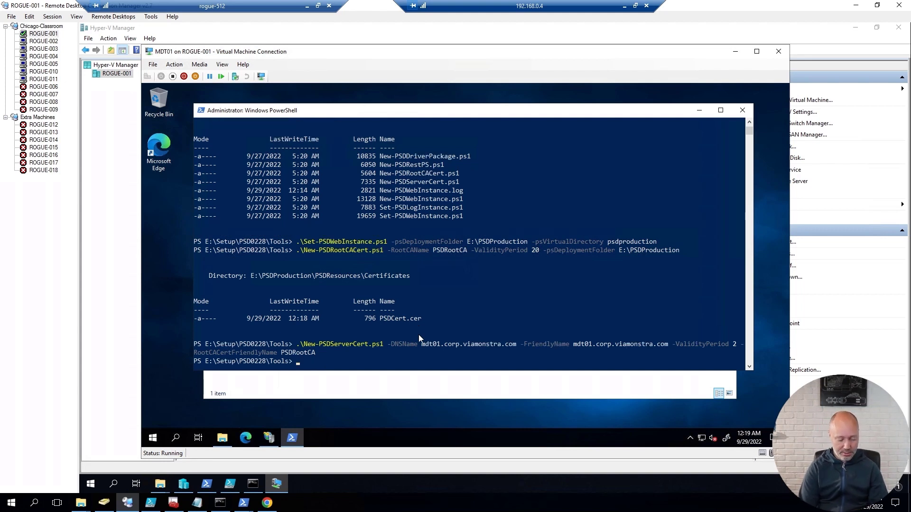
key("super+r")
type("cer")
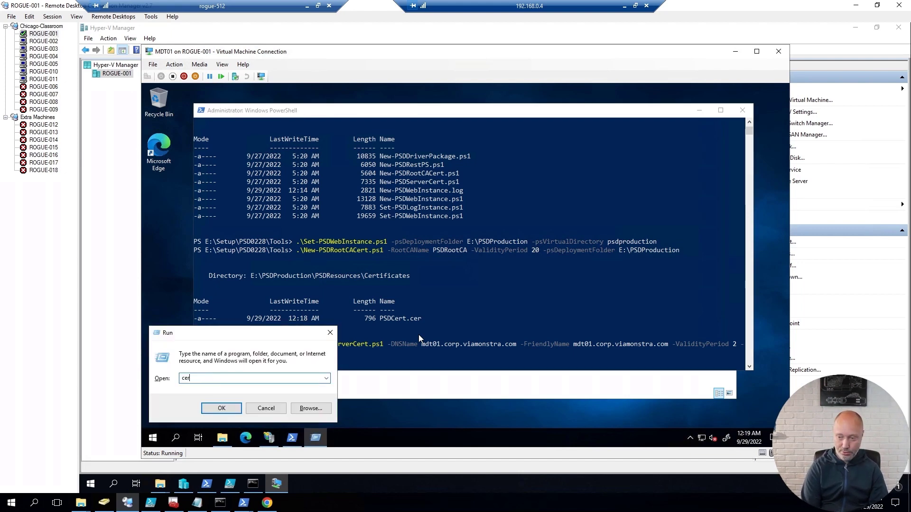
type("t")
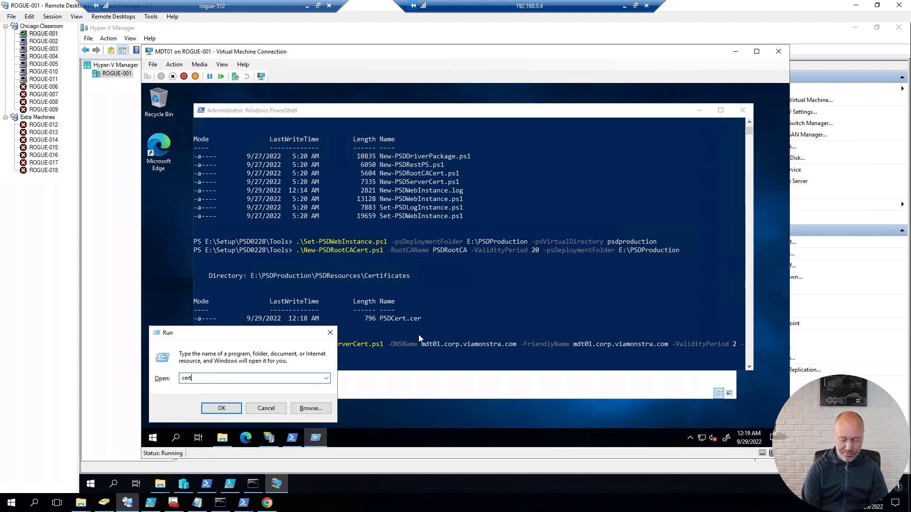
type("lm.msc")
Step: Open certlm elevated and check the Personal mdt01.corp.viamonstra.com certificate chains to PSDRootCA
key("Return")
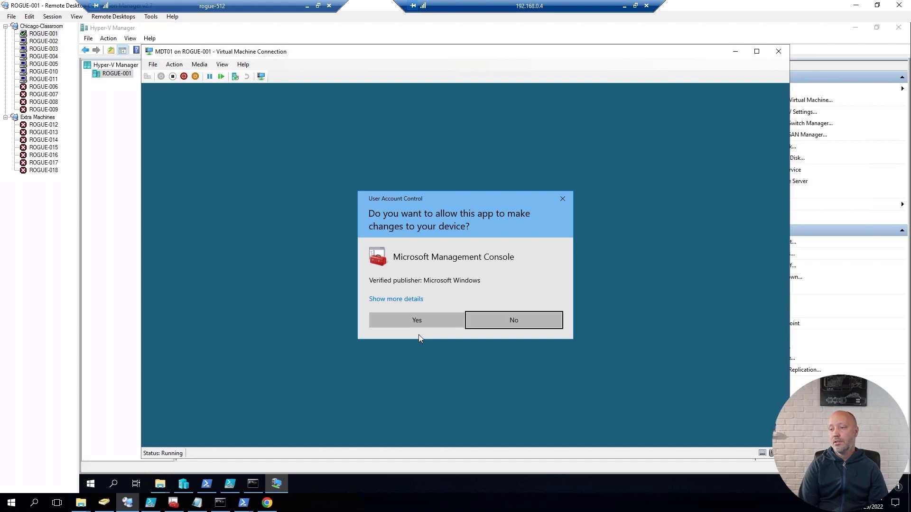
left_click(417, 326)
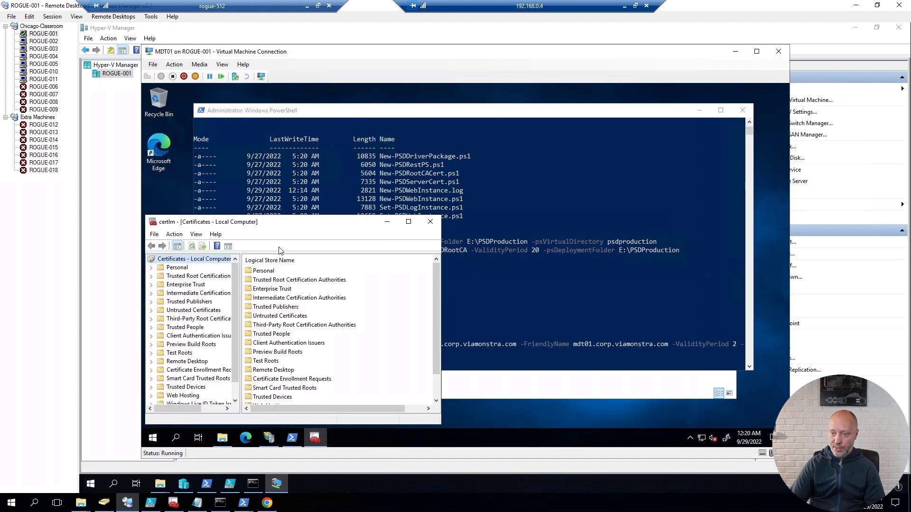
double_click(365, 222)
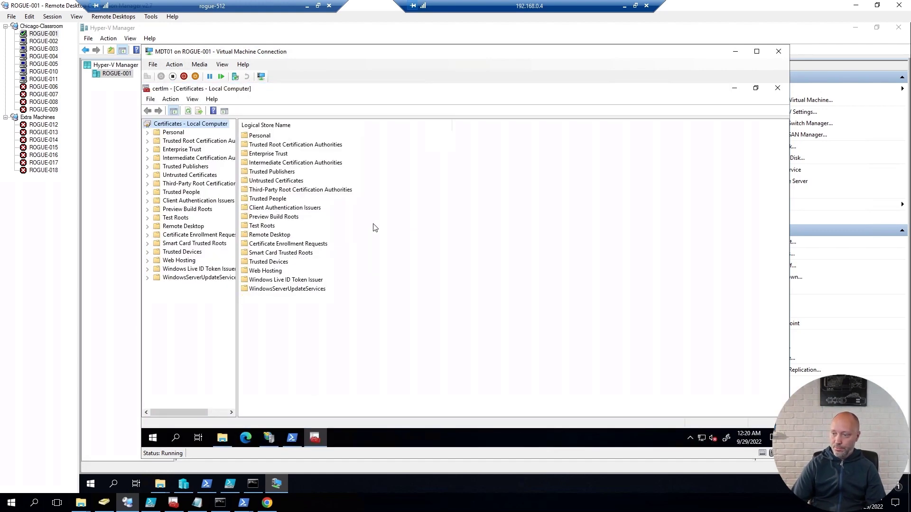
left_click(149, 133)
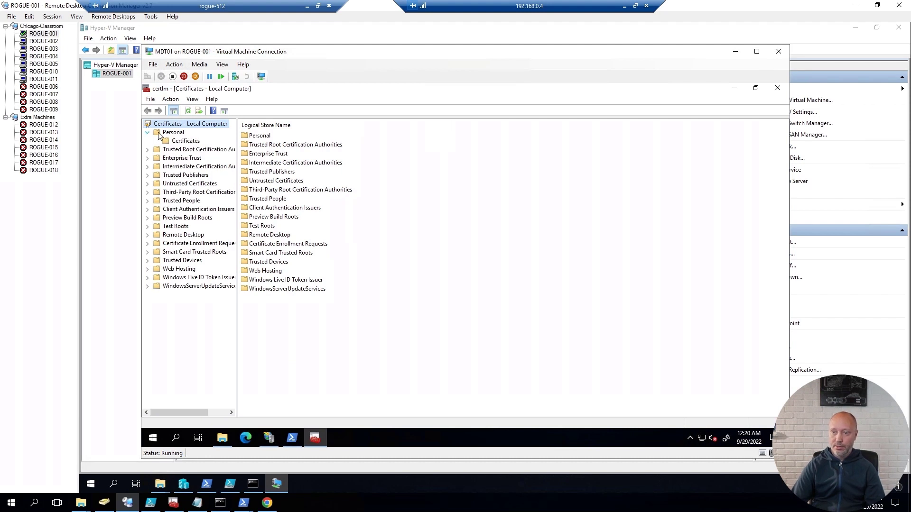
left_click(187, 141)
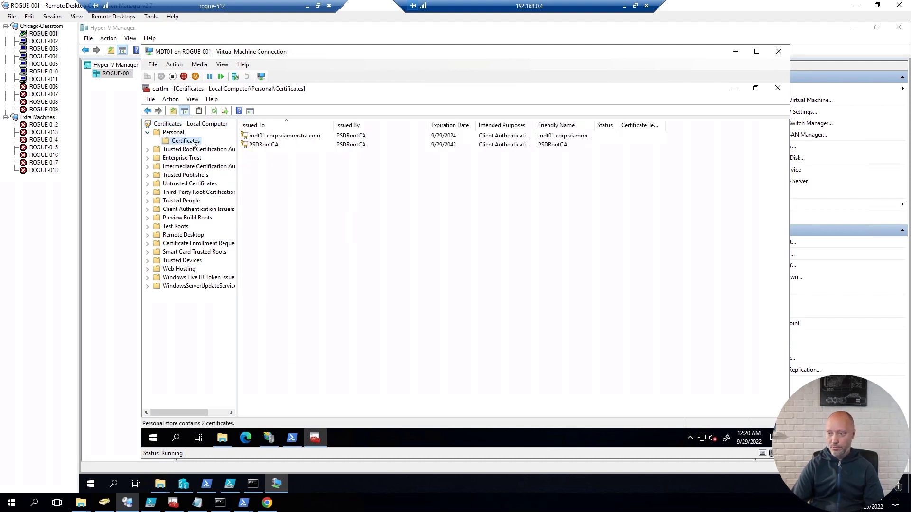
double_click(291, 137)
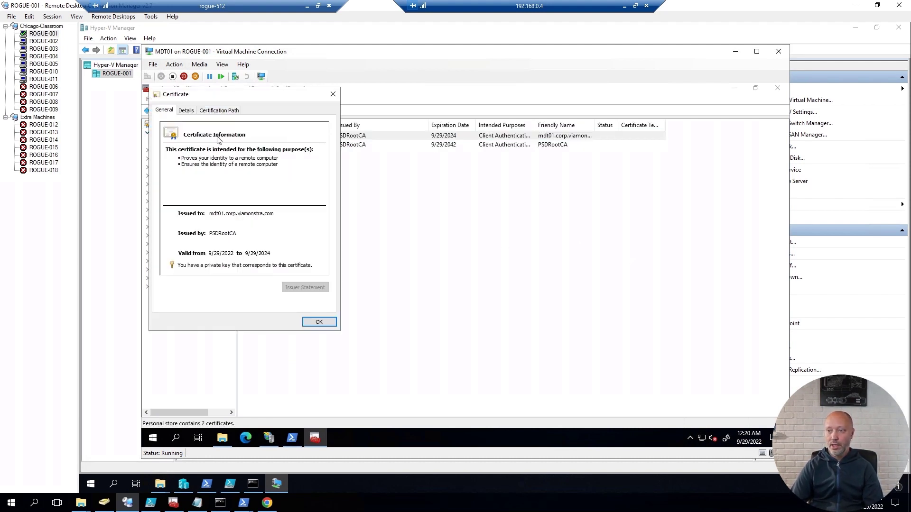
left_click(221, 110)
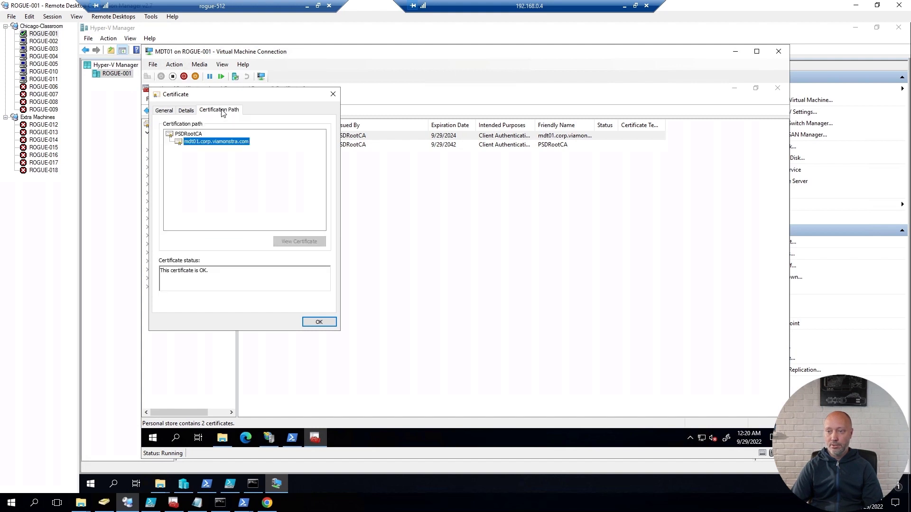
left_click(189, 134)
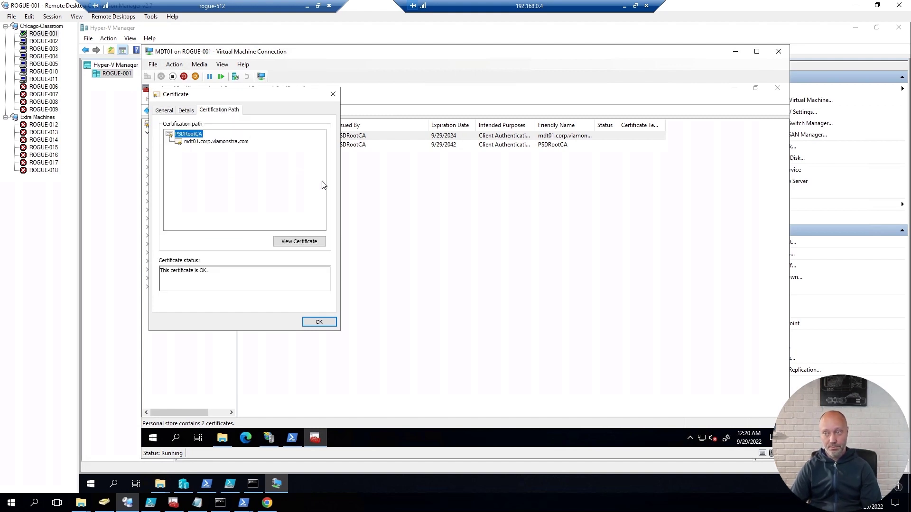
left_click(319, 323)
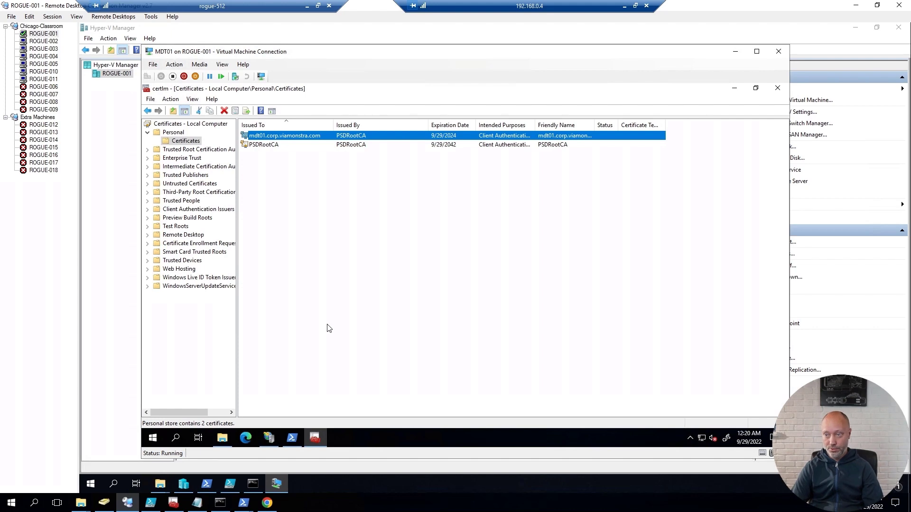
Step: Confirm PSDRootCA is in Trusted Root Certification Authorities and recheck the mdt01 certificate
left_click(147, 150)
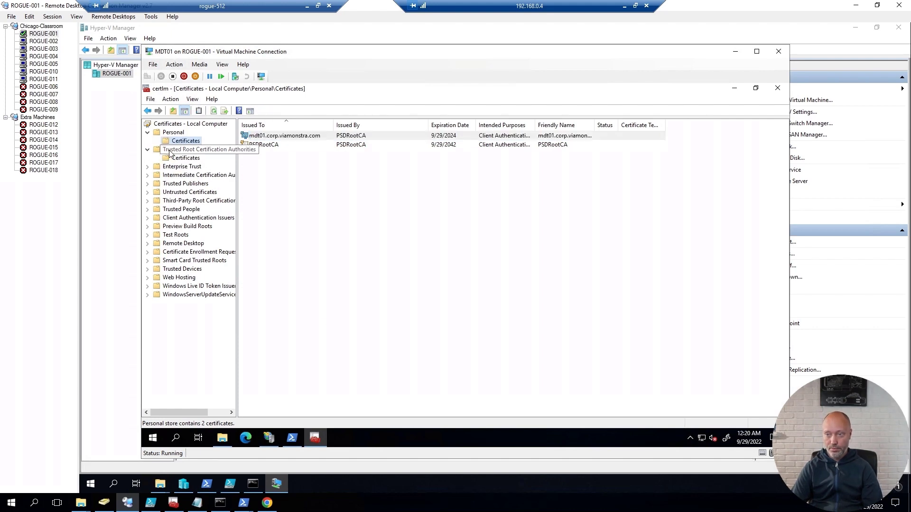
left_click(185, 158)
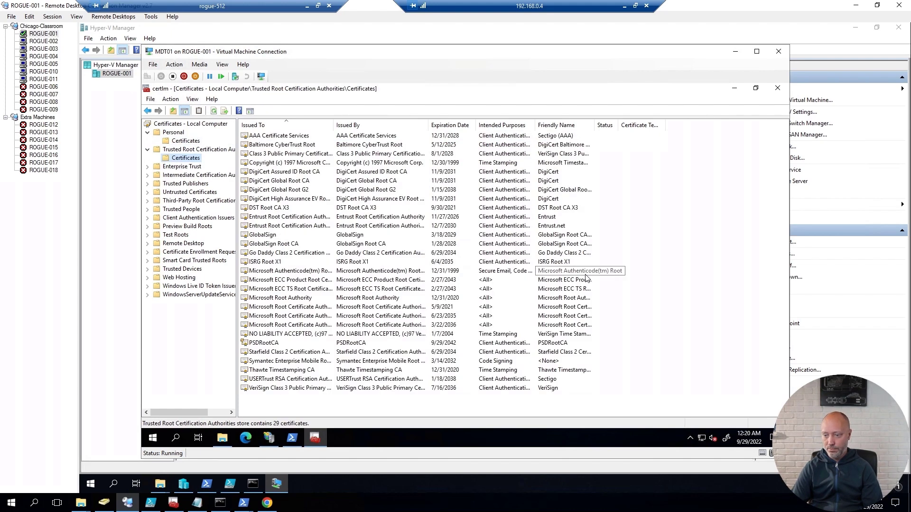
double_click(265, 343)
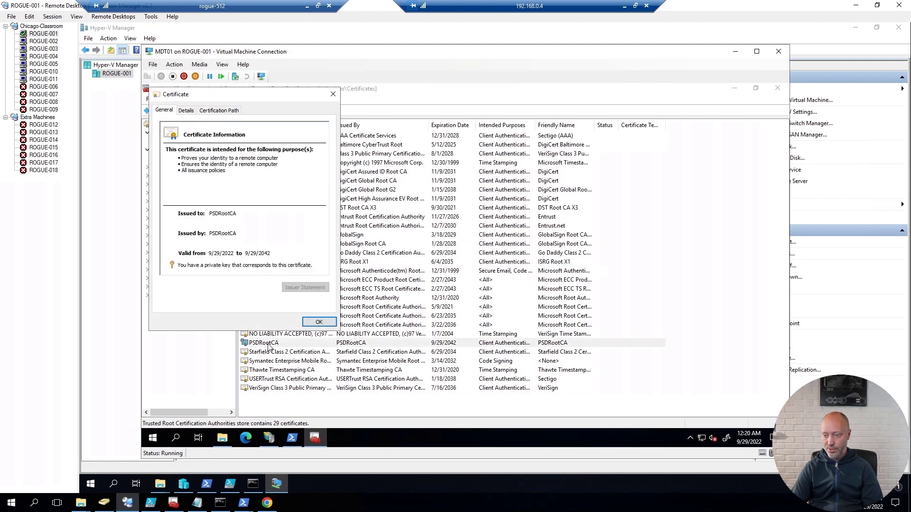
left_click(316, 322)
left_click(190, 141)
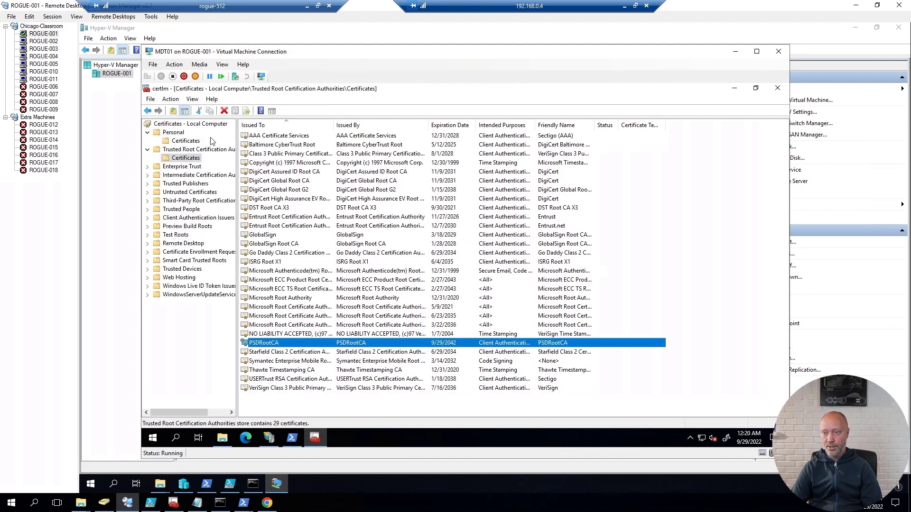
double_click(275, 137)
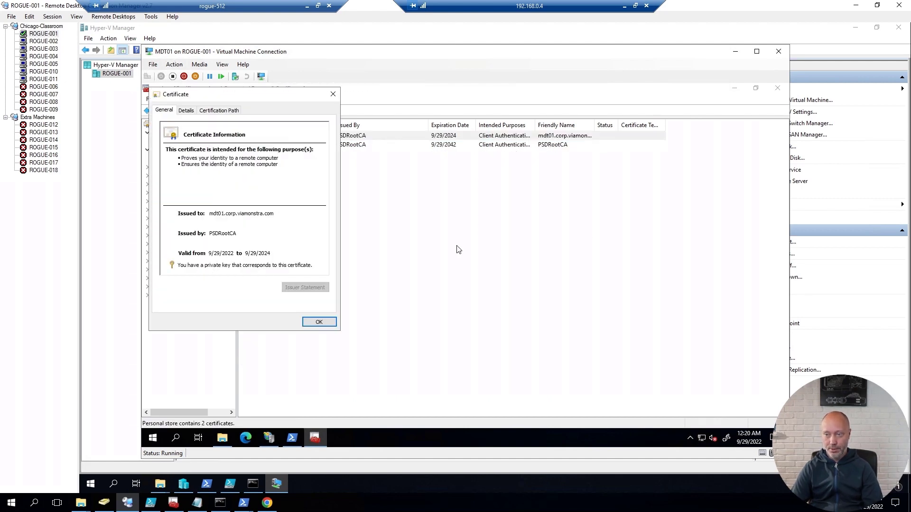
key("Escape")
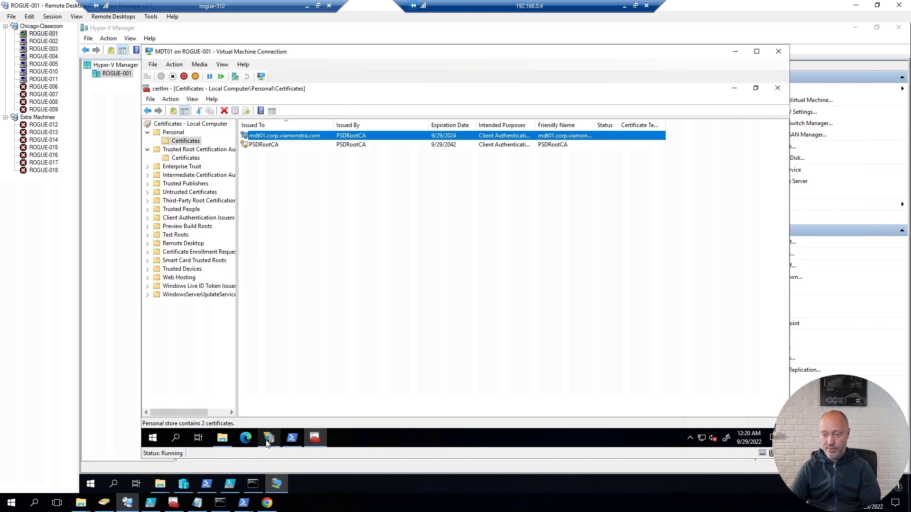
left_click(271, 441)
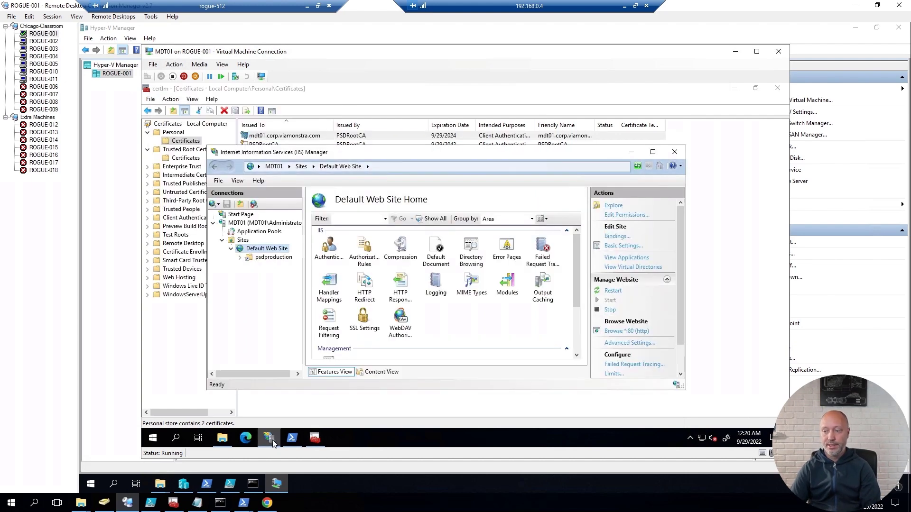
Step: Verify the Default Web Site https binding on port 443 uses the mdt01.corp.viamonstra.com certificate, then minimize IIS Manager and certlm
right_click(262, 250)
left_click(299, 301)
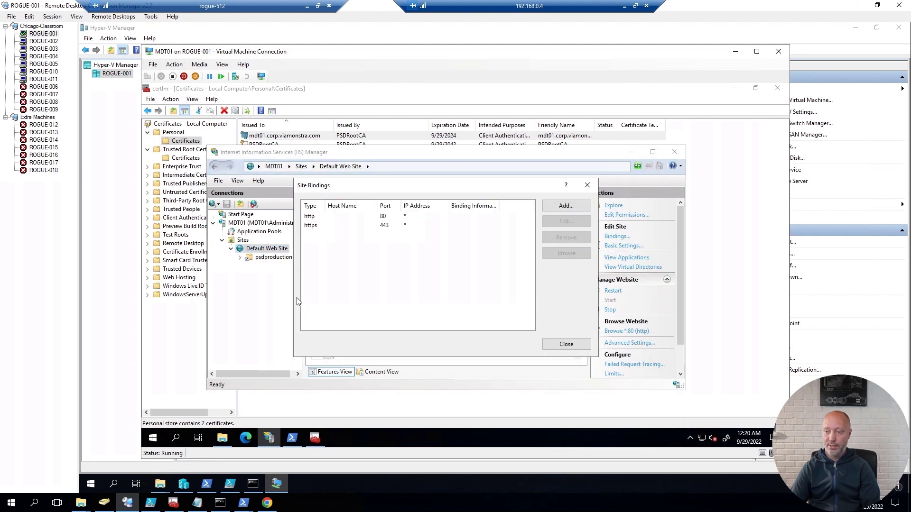
double_click(317, 225)
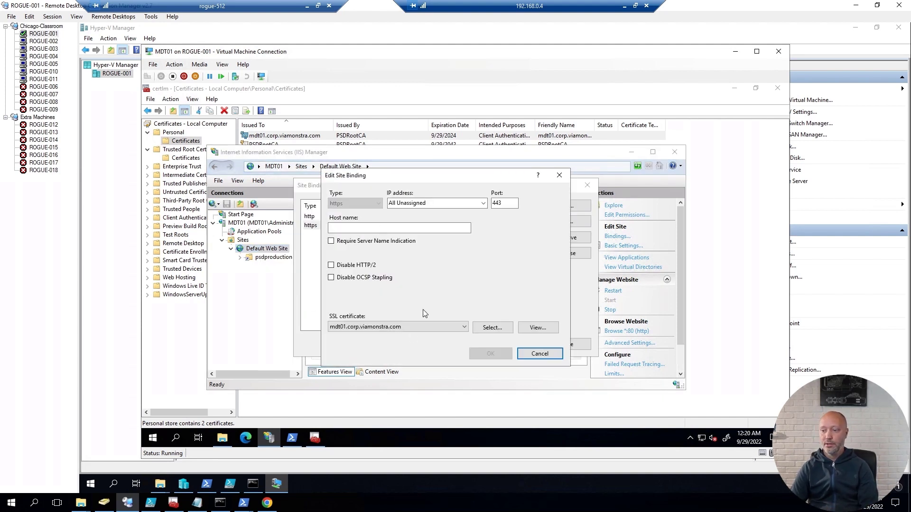
left_click(460, 328)
left_click(489, 284)
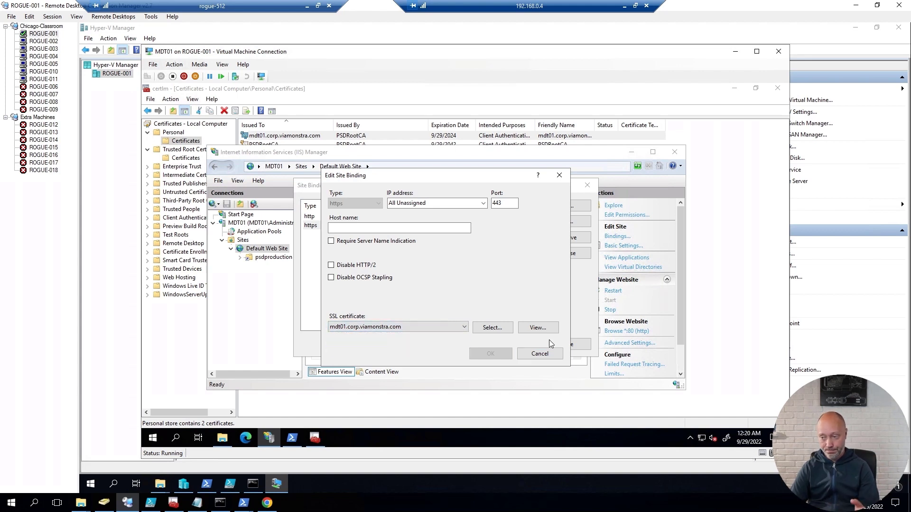
left_click(545, 356)
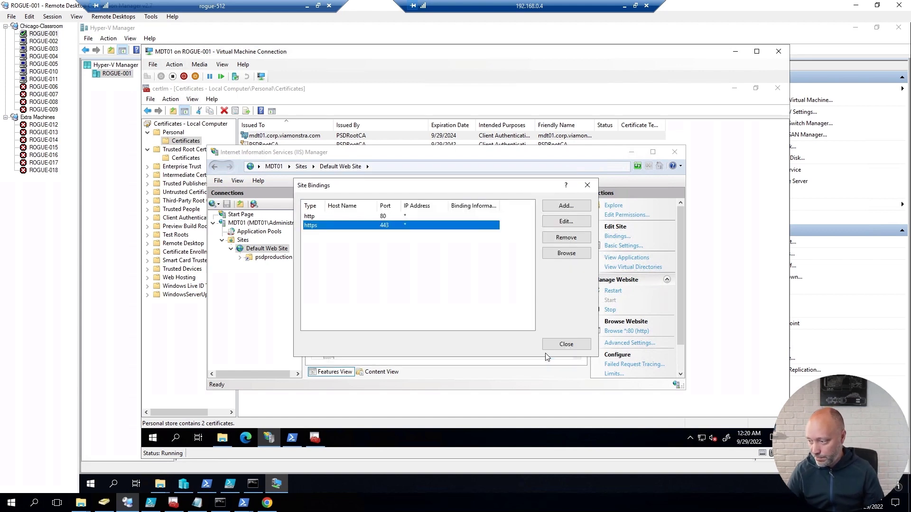
left_click(575, 344)
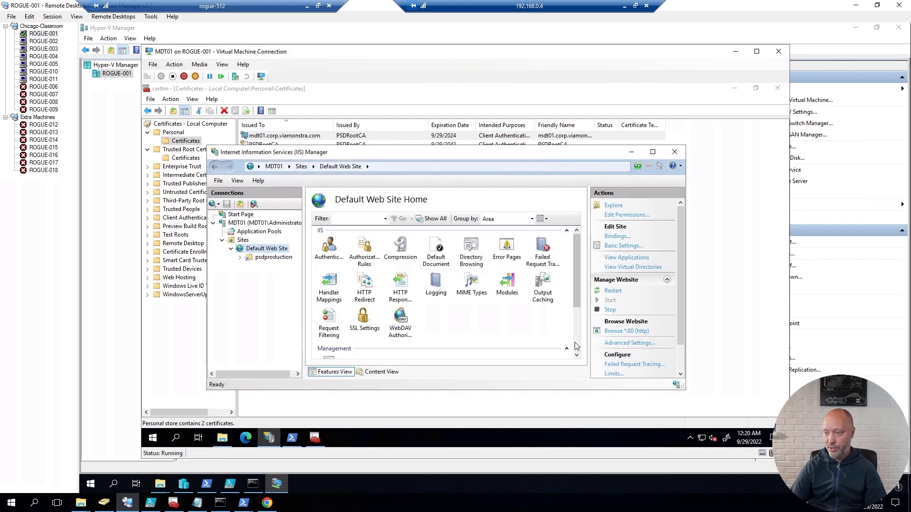
left_click(632, 152)
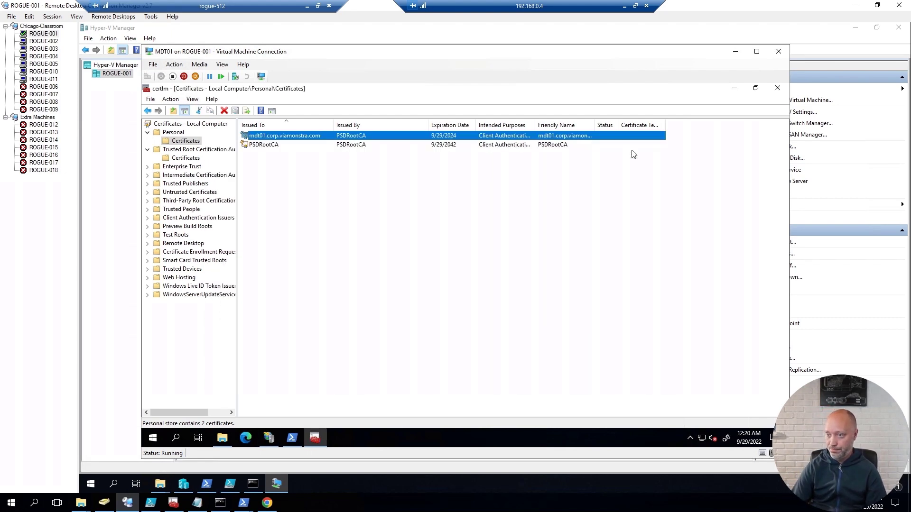
left_click(315, 437)
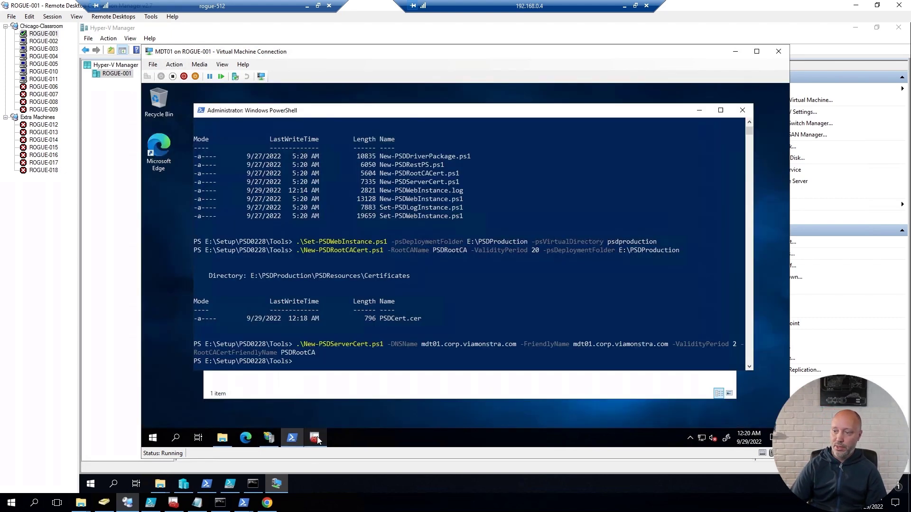
Step: Relaunch Deployment Workbench elevated and open the PSD Deployment Share PSDProduction Properties
left_click(152, 437)
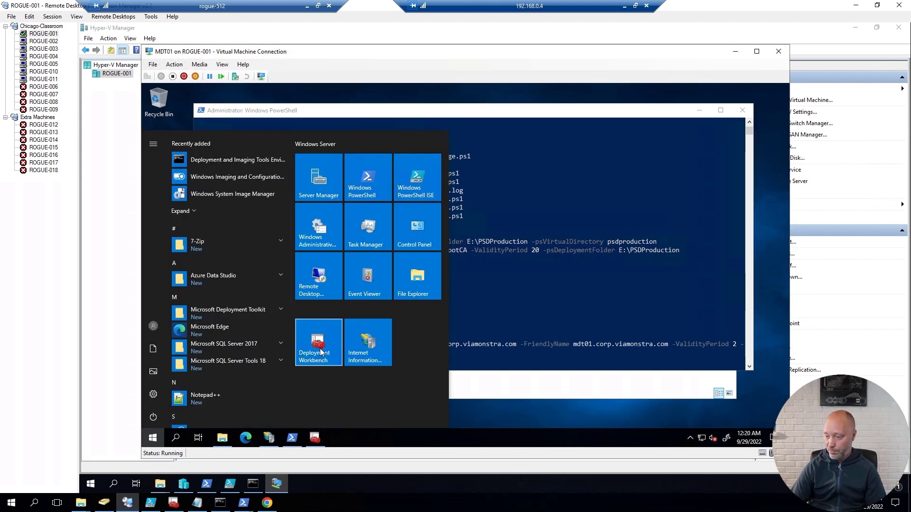
left_click(320, 351)
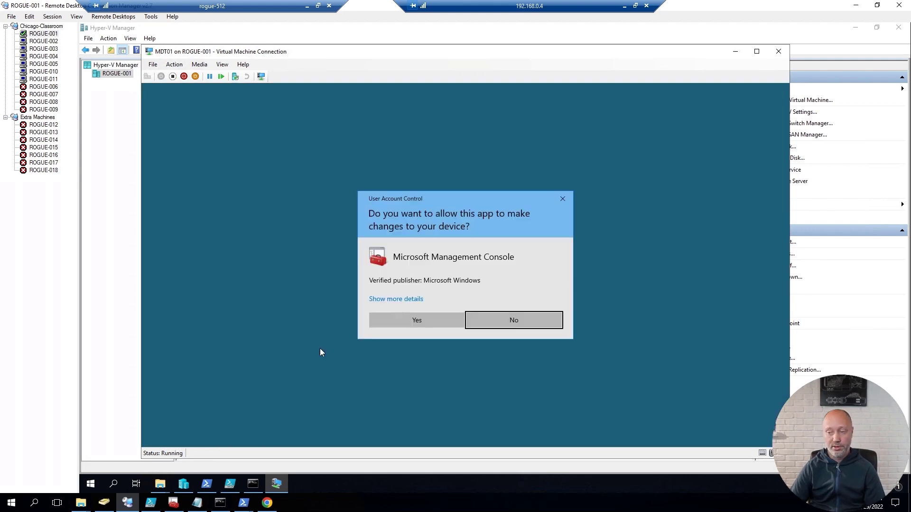
left_click(408, 320)
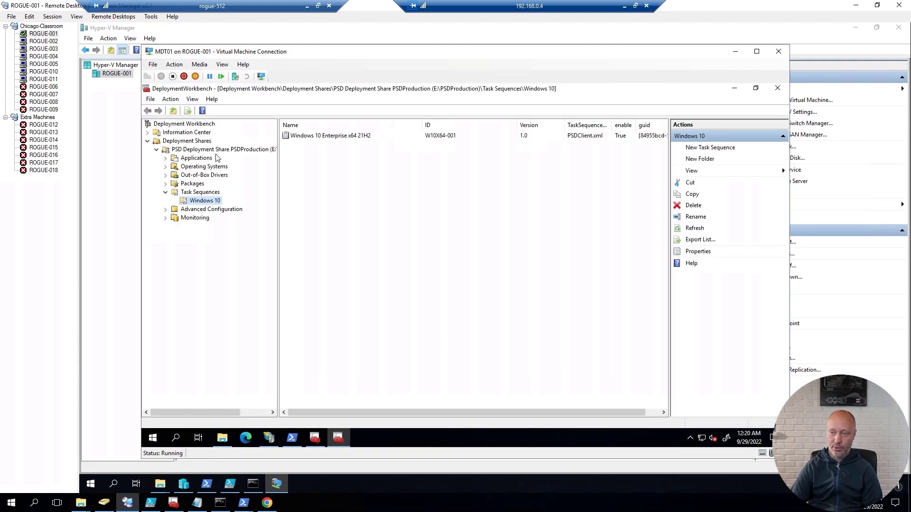
right_click(219, 149)
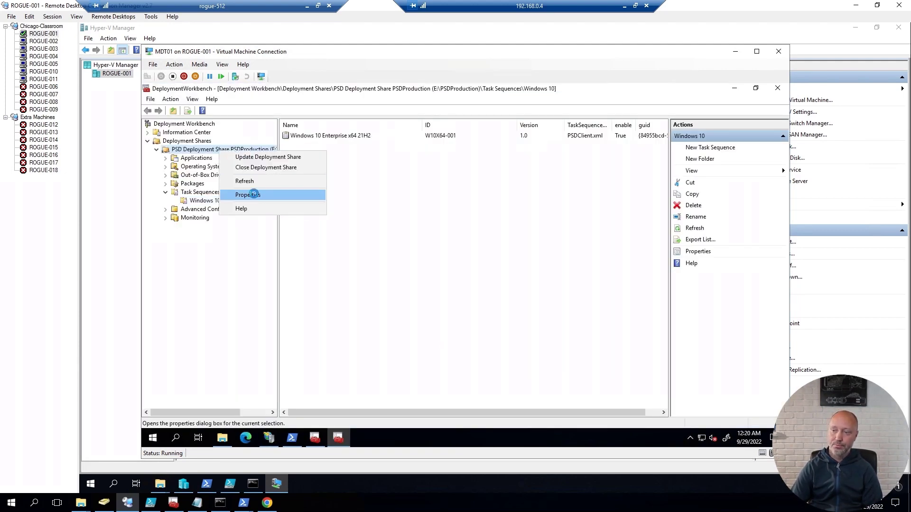
left_click(260, 195)
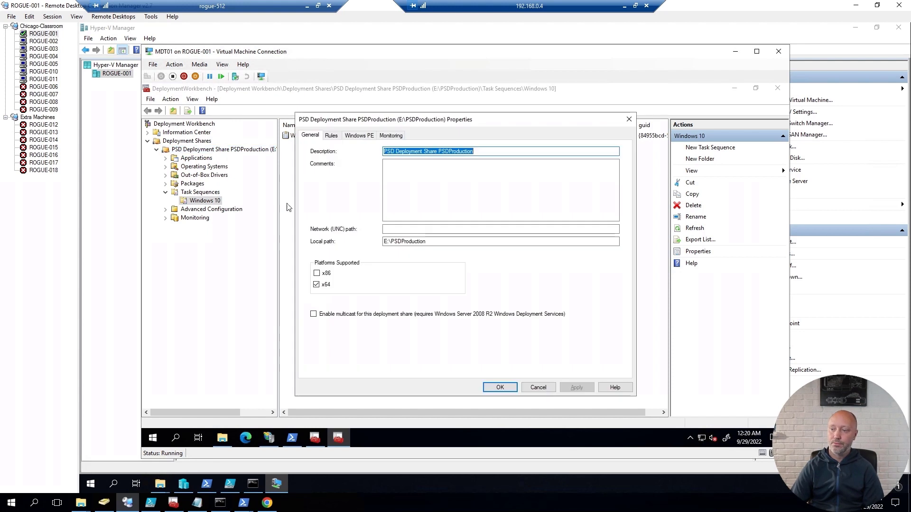
Step: Set the x64 WinPE boot image to include all drivers from the WinPE x64 selection profile
left_click(358, 136)
left_click(353, 148)
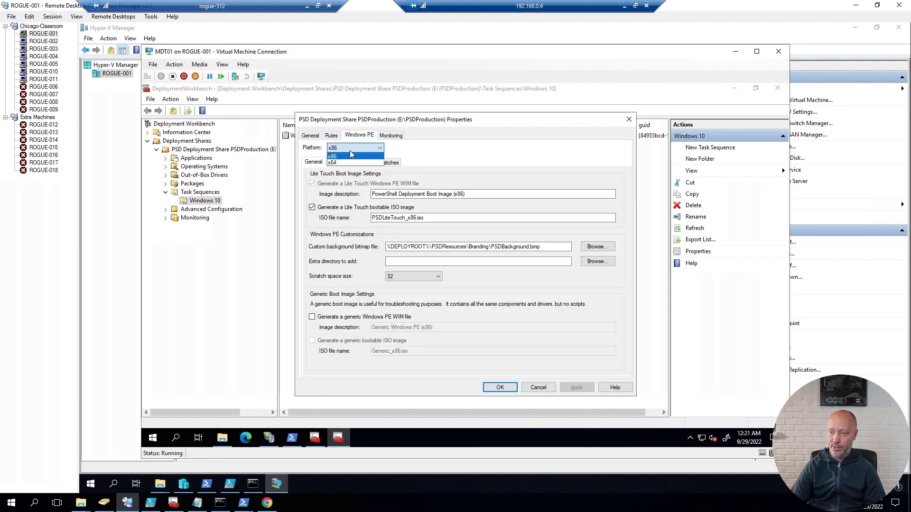
left_click(343, 163)
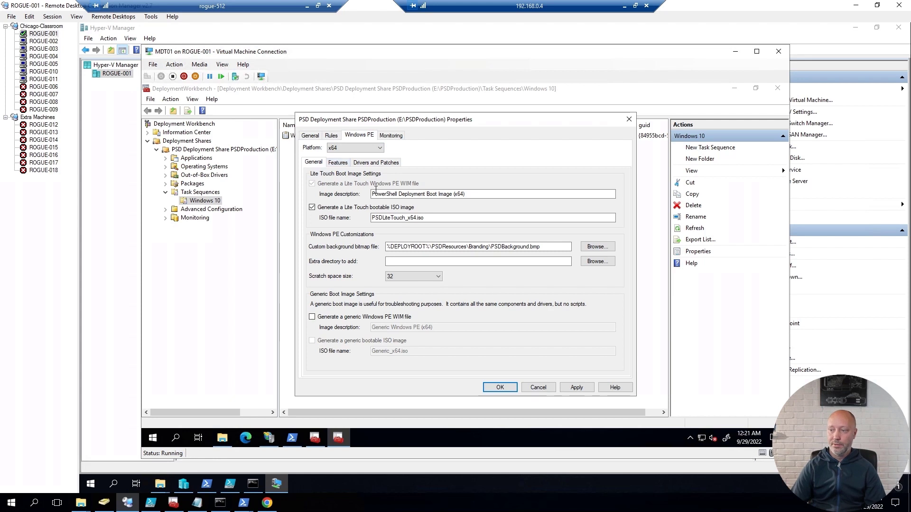
left_click(369, 162)
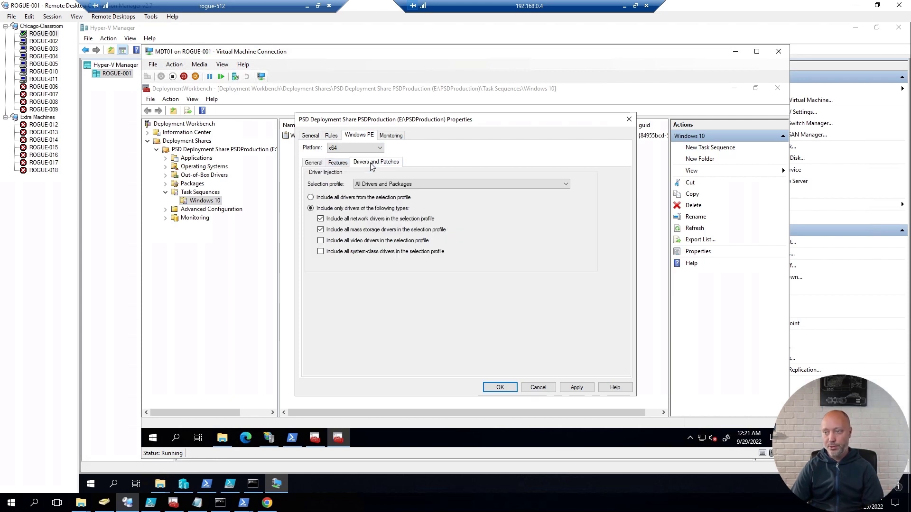
left_click(389, 185)
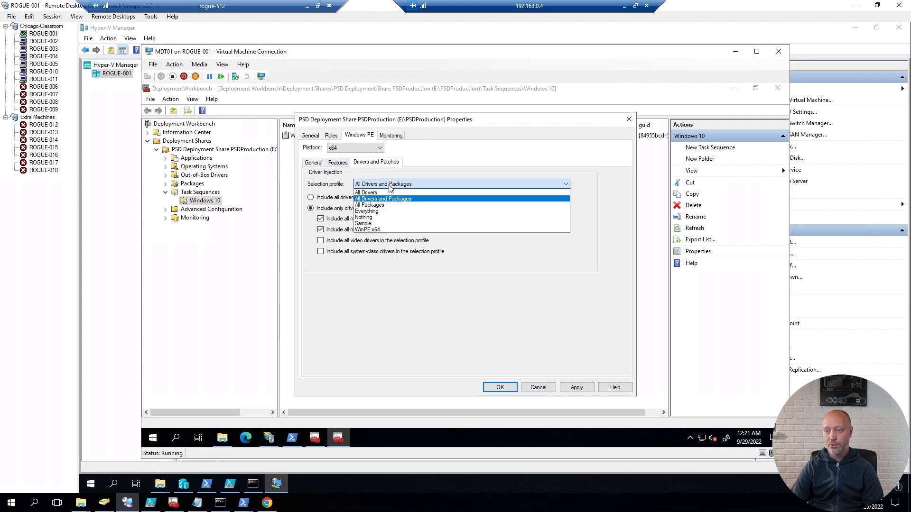
left_click(375, 230)
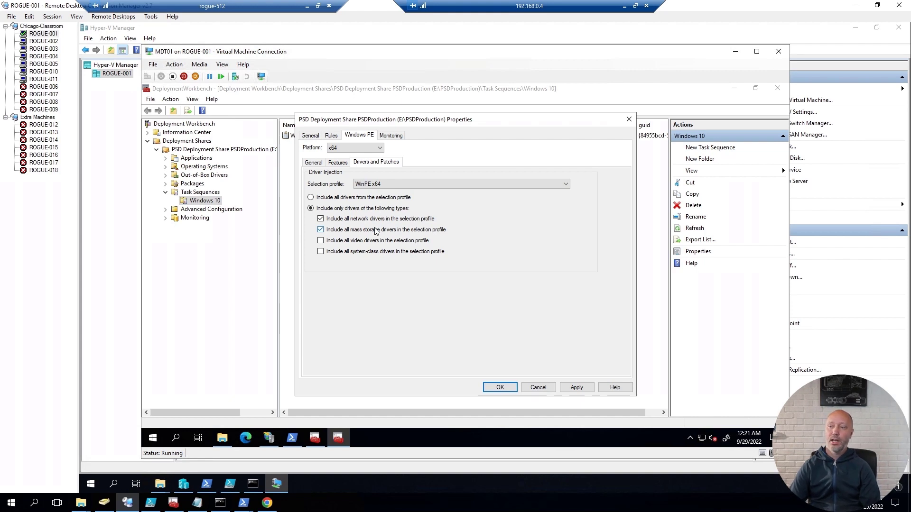
left_click(369, 198)
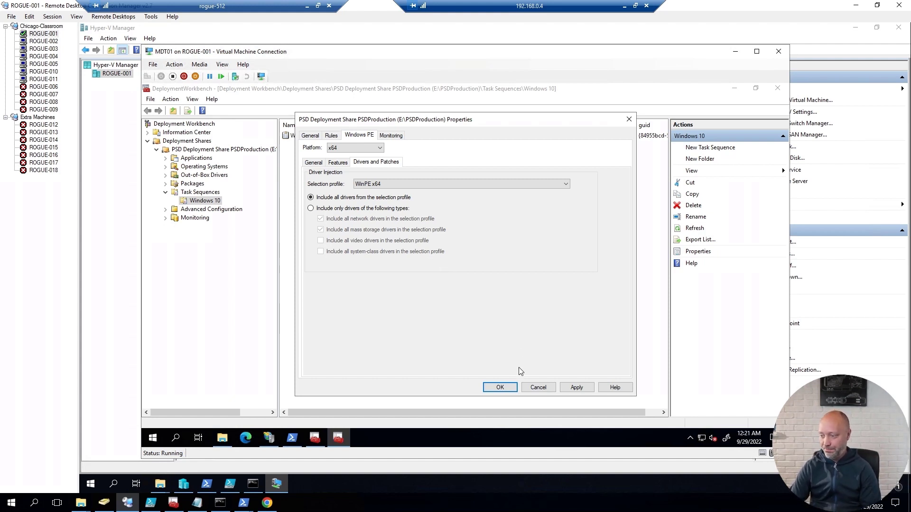
left_click(500, 387)
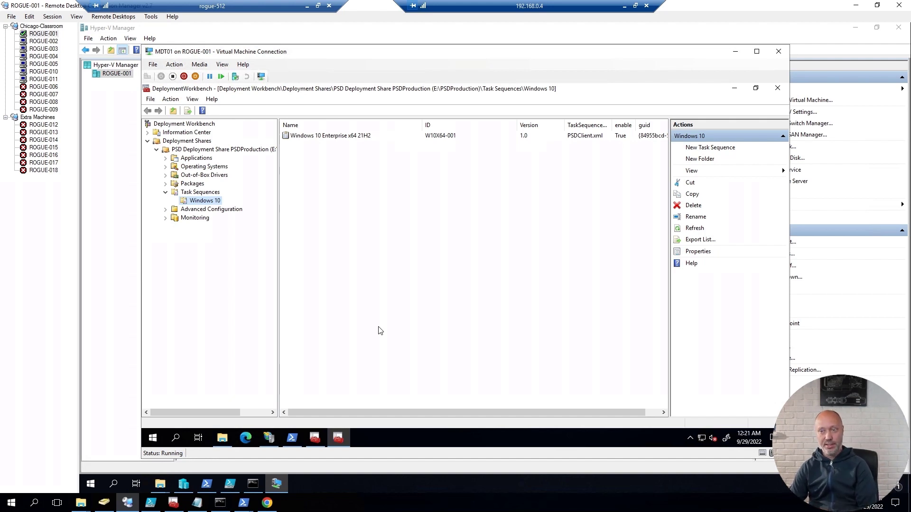
Step: Review the PSDProduction share's Rules without changes, then bring up the Start menu
right_click(231, 150)
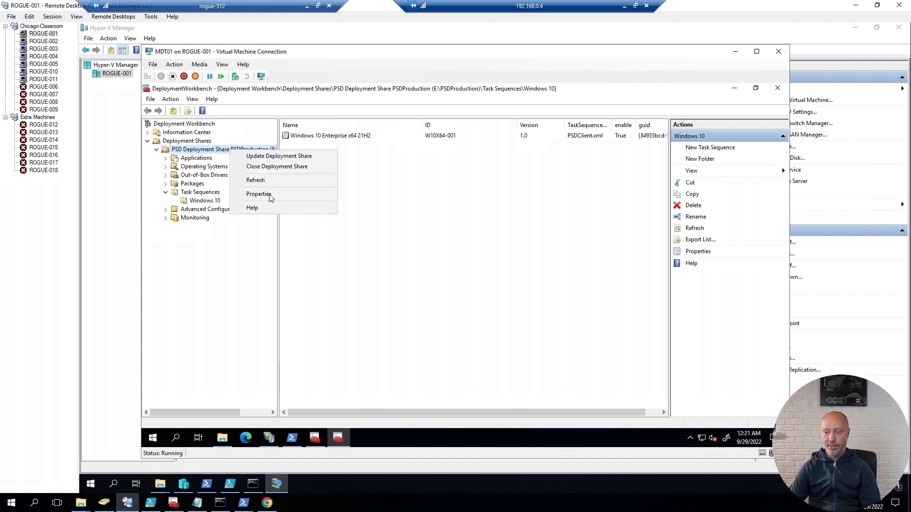
left_click(271, 197)
left_click(331, 136)
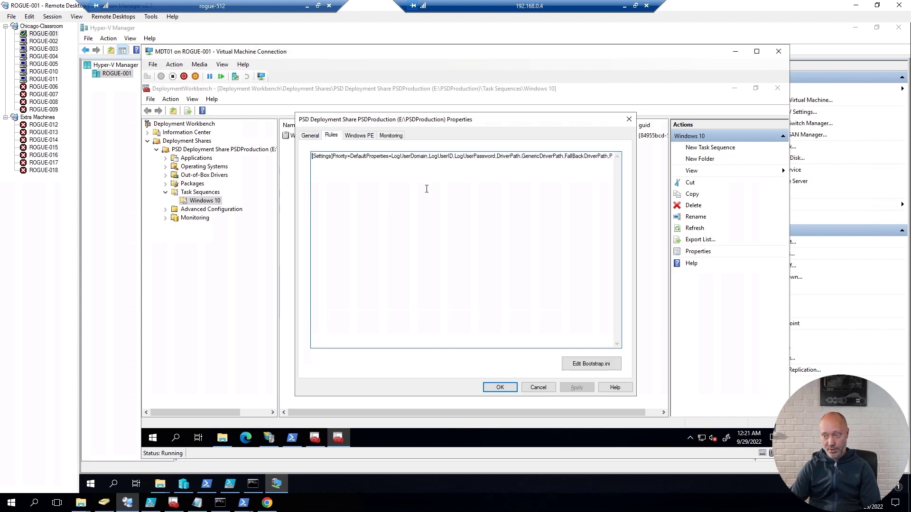
left_click(538, 387)
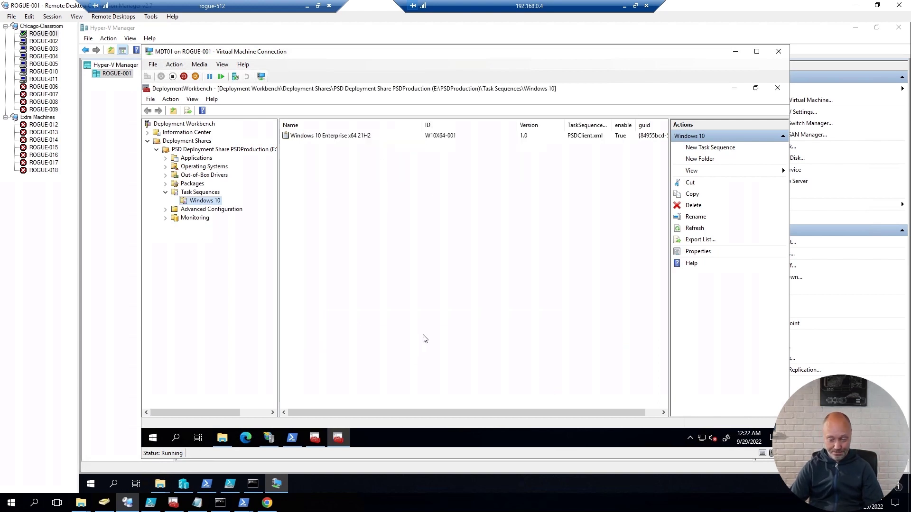
key("super")
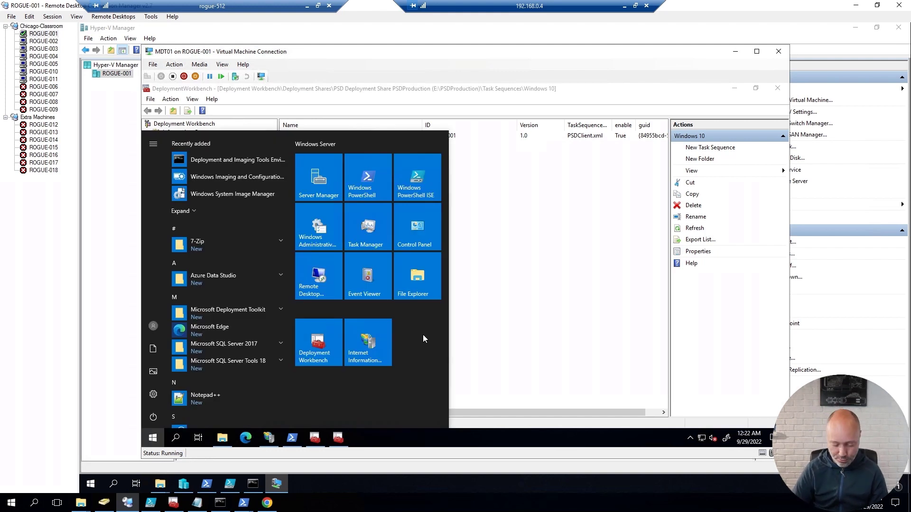
Step: Start Notepad++ as administrator from a Start search for 'notepad' and bring up its Open dialog
type("nmote")
key("BackSpace")
key("BackSpace")
key("BackSpace")
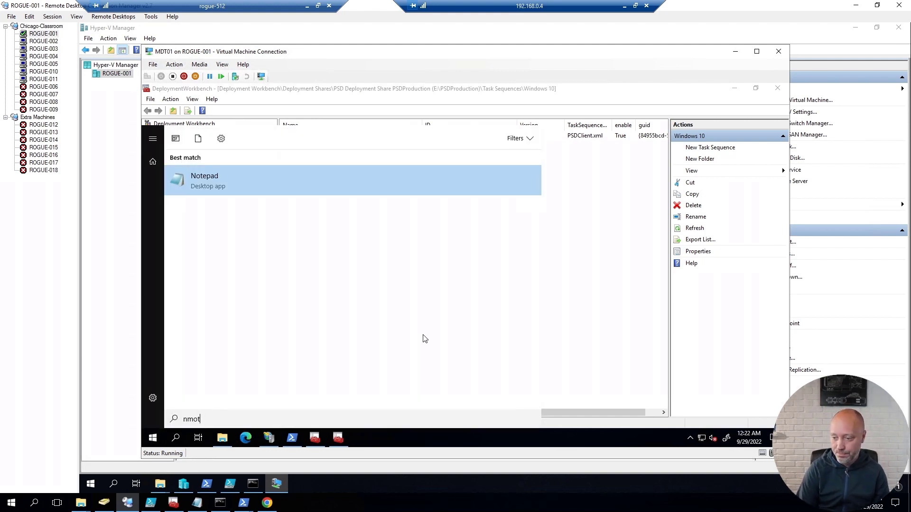
key("BackSpace")
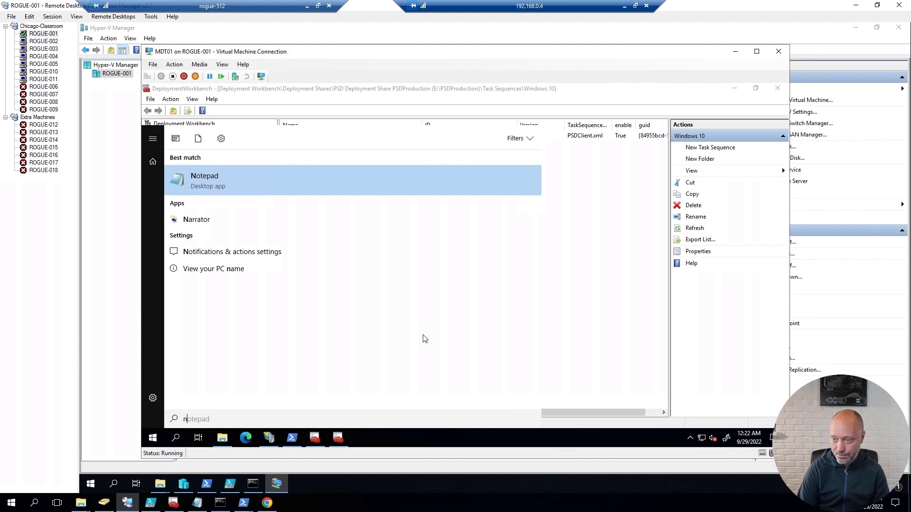
type("otepad")
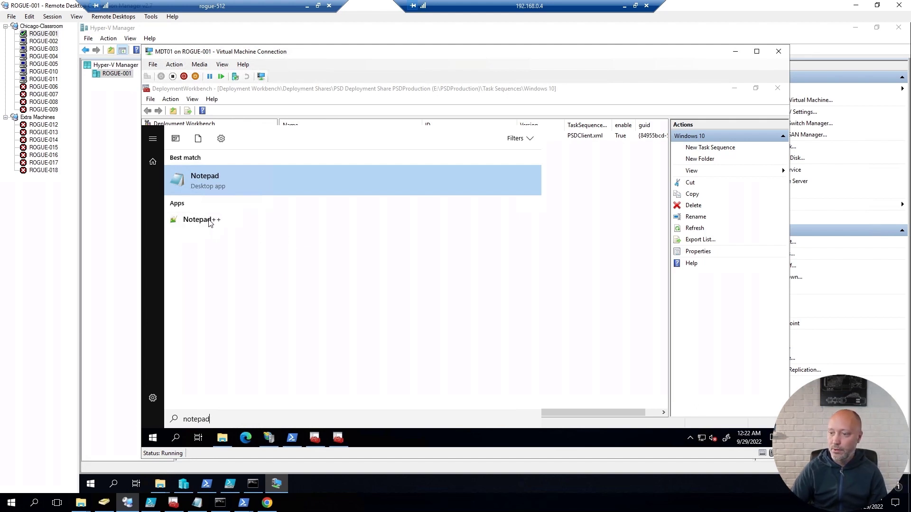
right_click(210, 223)
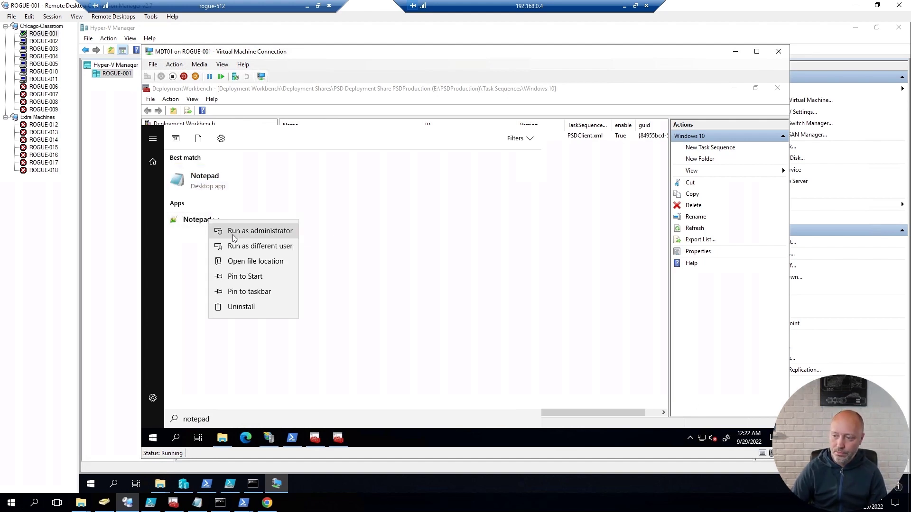
left_click(233, 234)
left_click(417, 326)
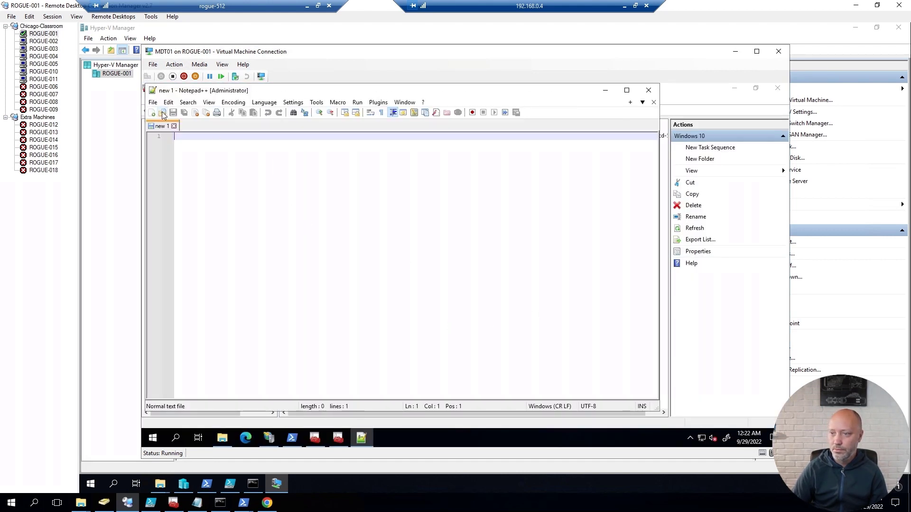
left_click(162, 112)
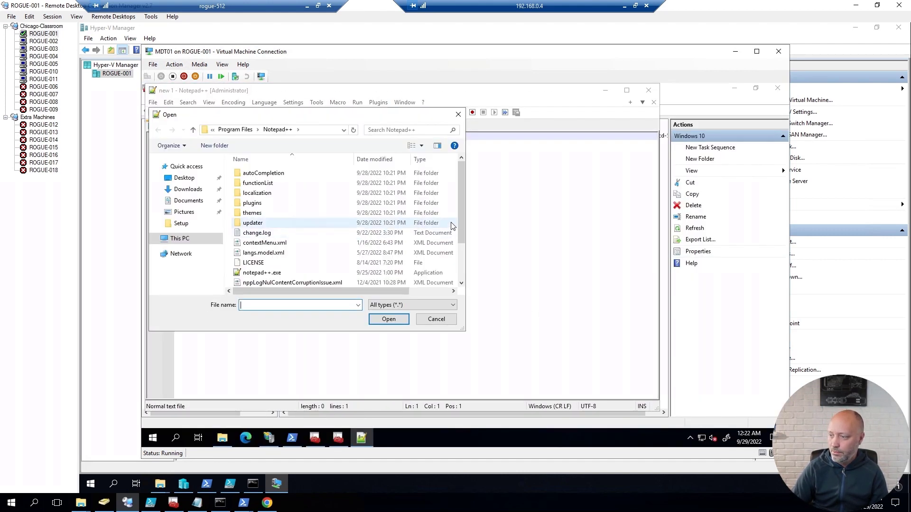
Step: Browse to E:\PSDProduction\Control and open Bootstrap.ini
type("e:\\")
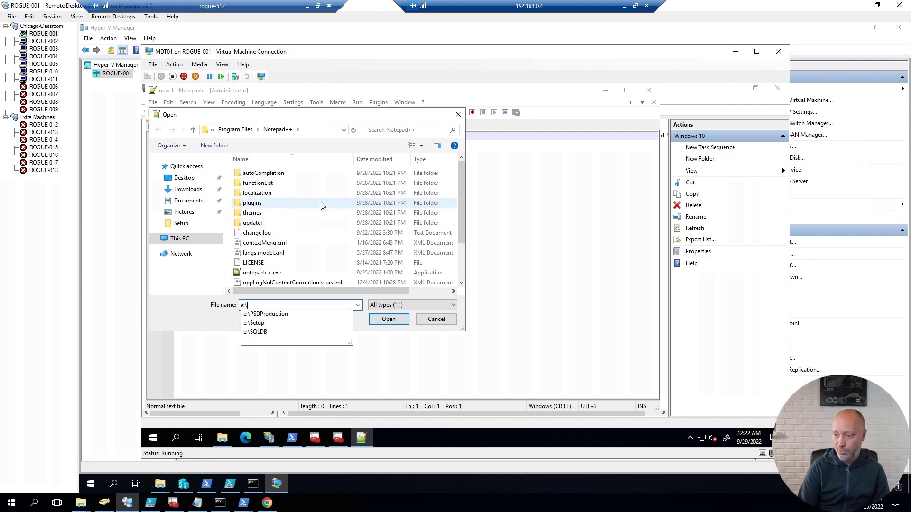
key("Down")
key("Return")
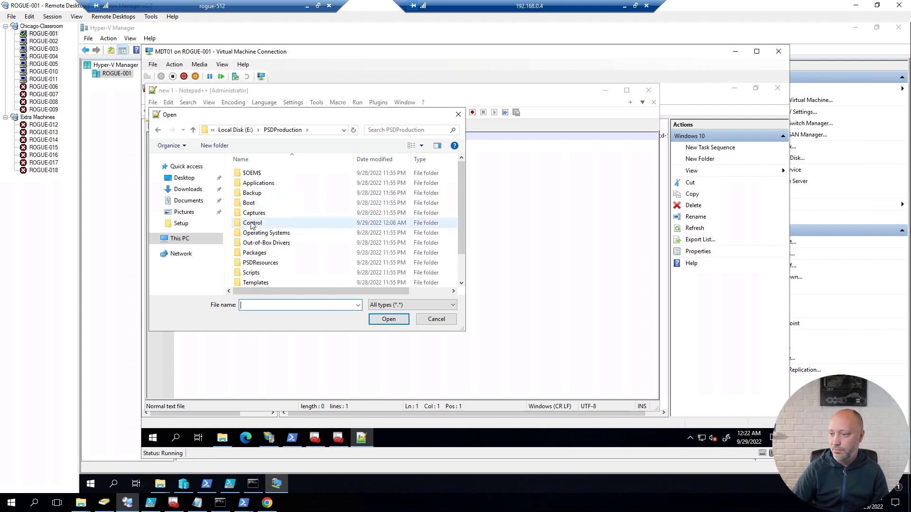
left_click(251, 224)
double_click(251, 224)
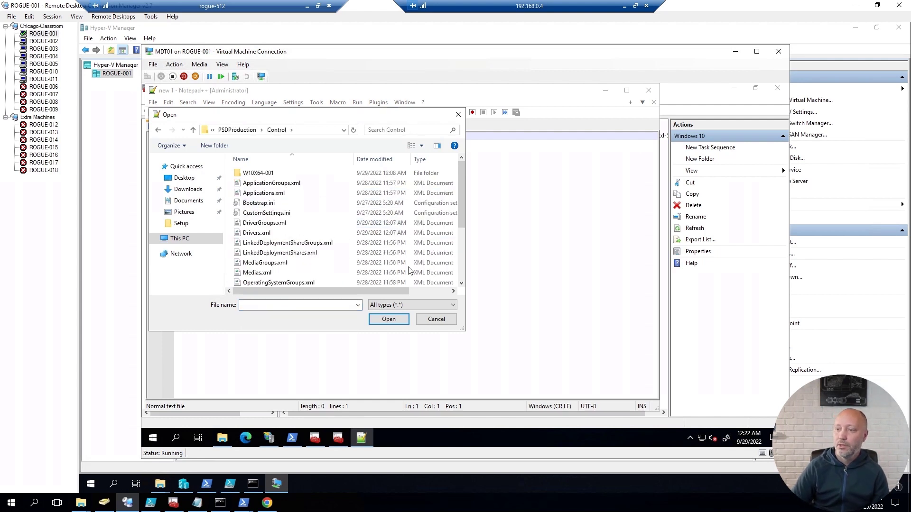
left_click(263, 204)
double_click(263, 204)
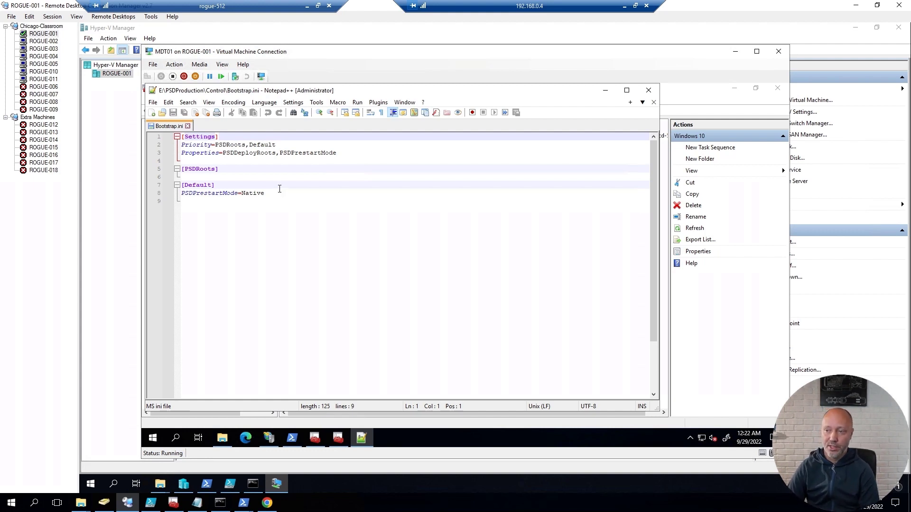
Step: Select the PSDDeployRoots property name on line 3
left_click(223, 153)
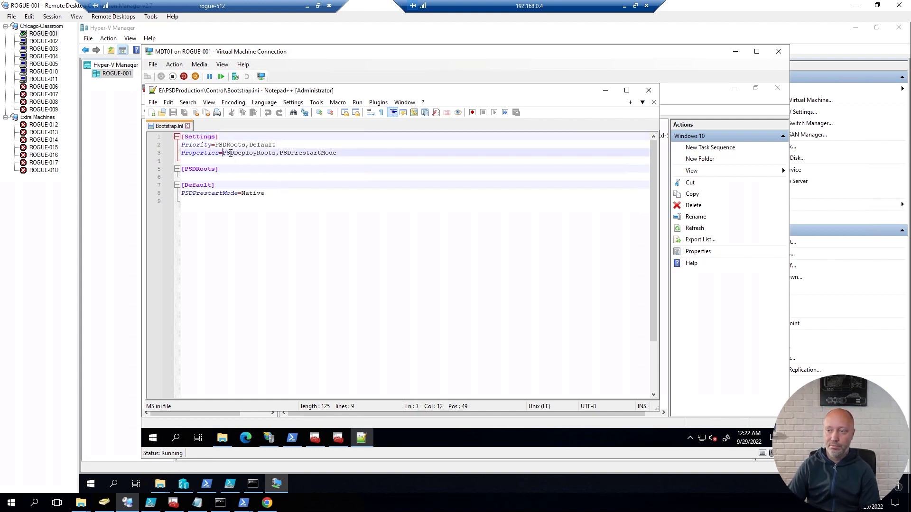
key("shift+Right")
left_click_drag(270, 153, 276, 153)
key("ctrl+c")
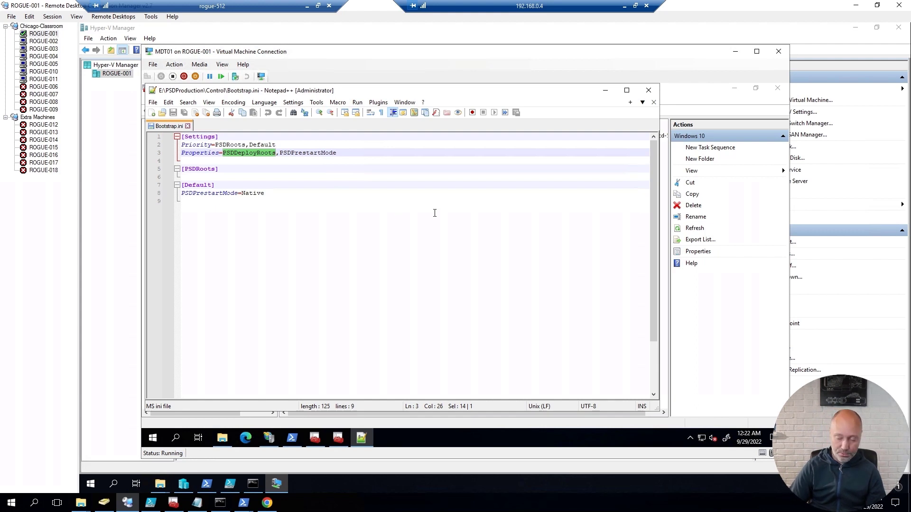
left_click(244, 186)
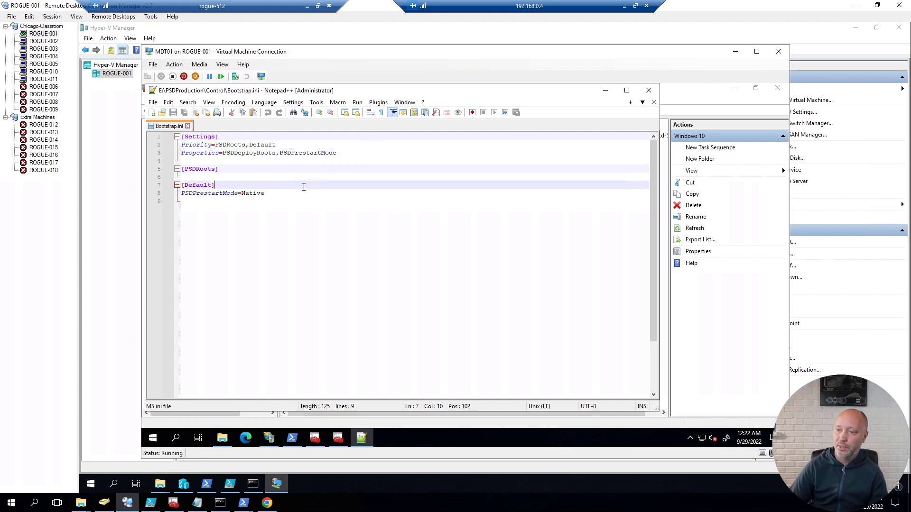
key("Return")
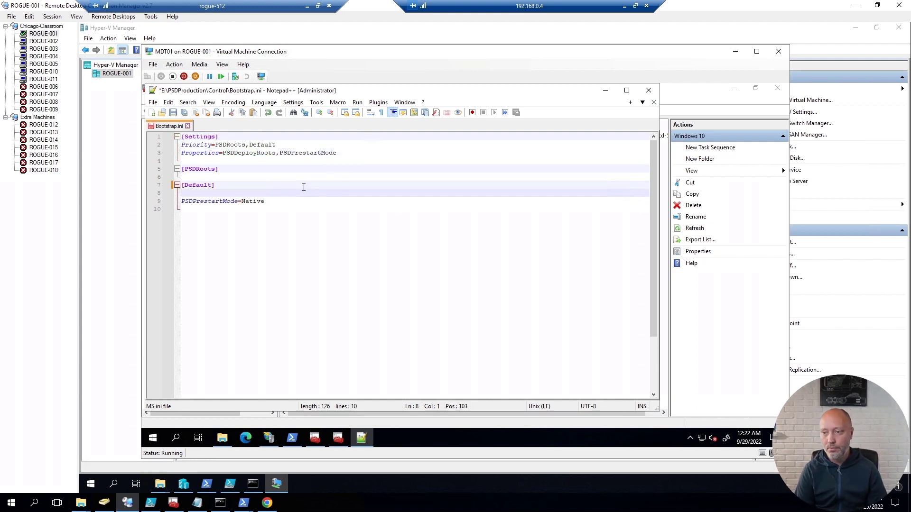
key("Delete")
key("Up")
key("Up")
key("Up")
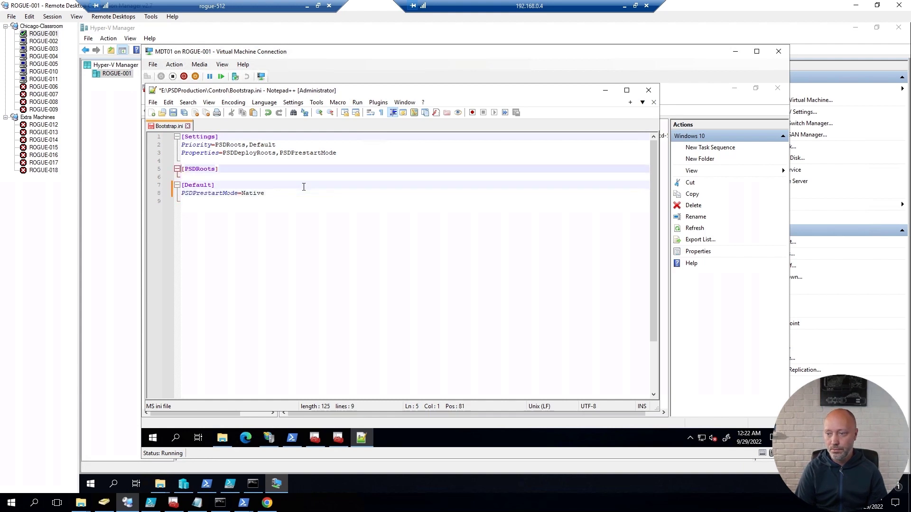
key("End")
key("Return")
key("ctrl+v")
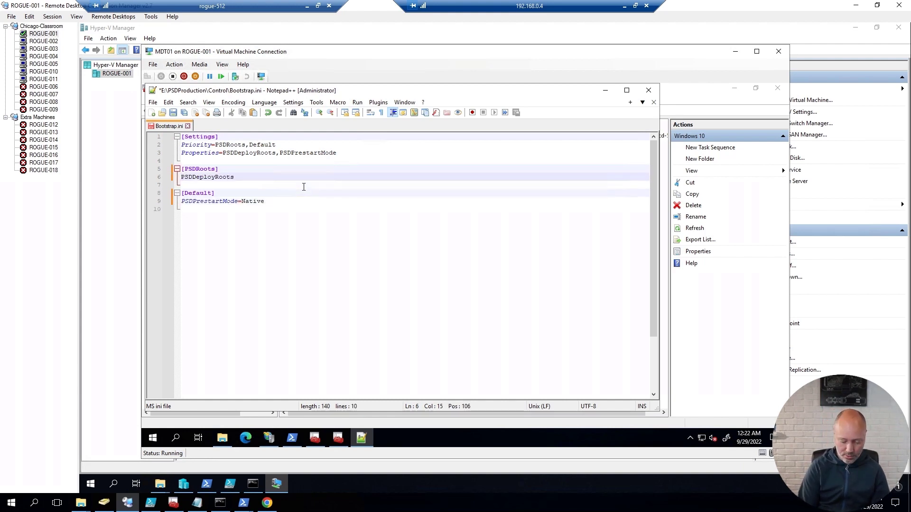
type("=ht")
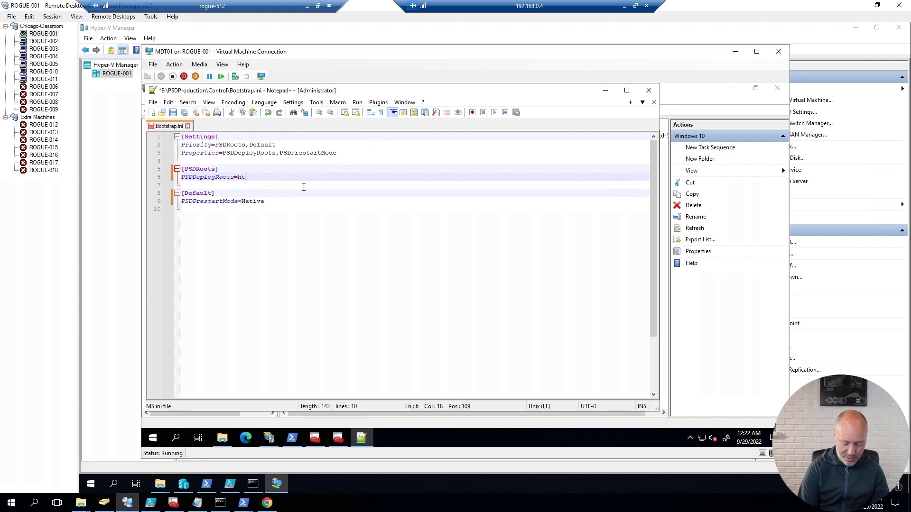
type("tps:")
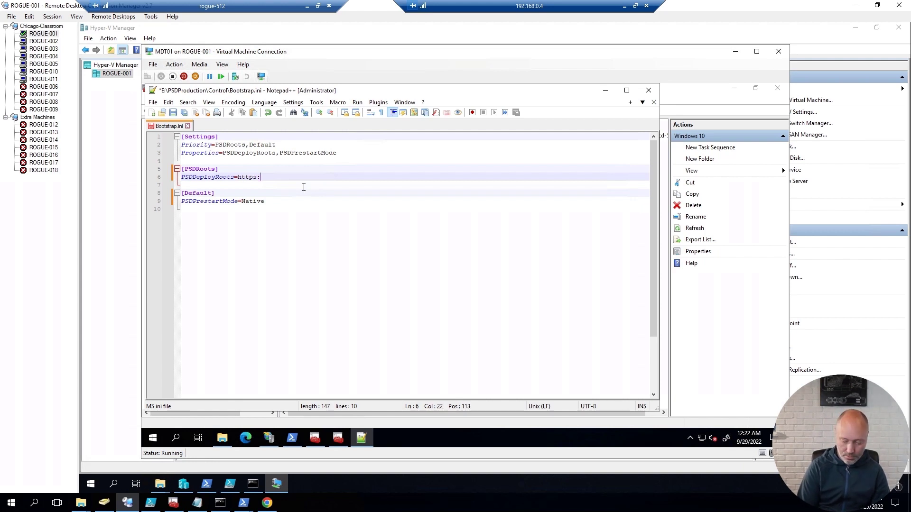
type("//mdt01.corop")
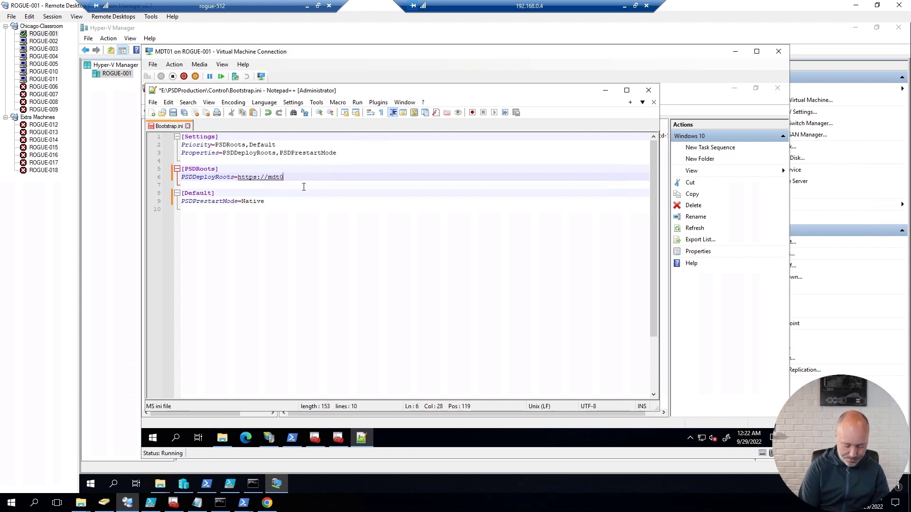
key("BackSpace")
key("BackSpace")
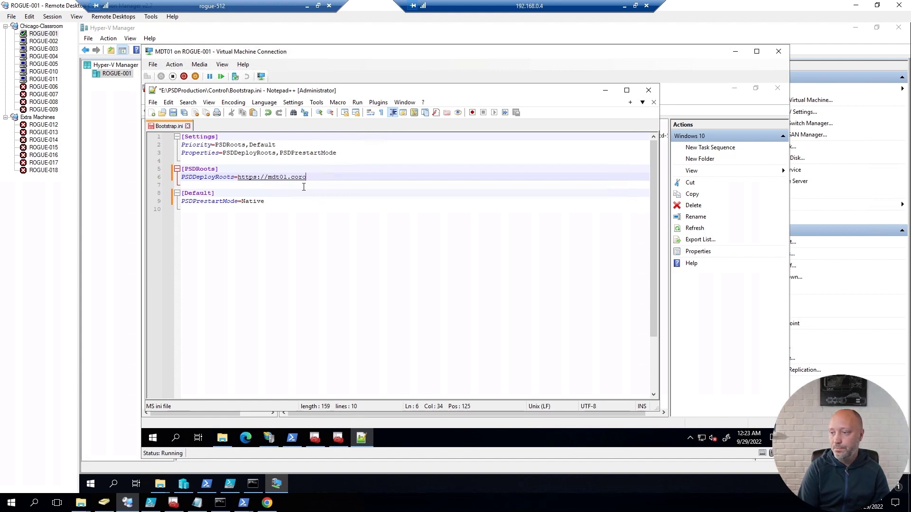
type("o")
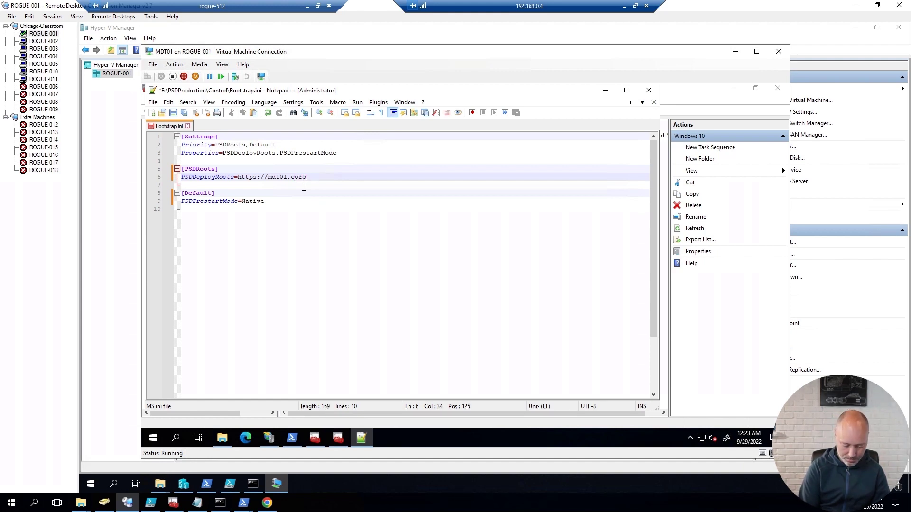
key("BackSpace")
type("p.viamonstra.")
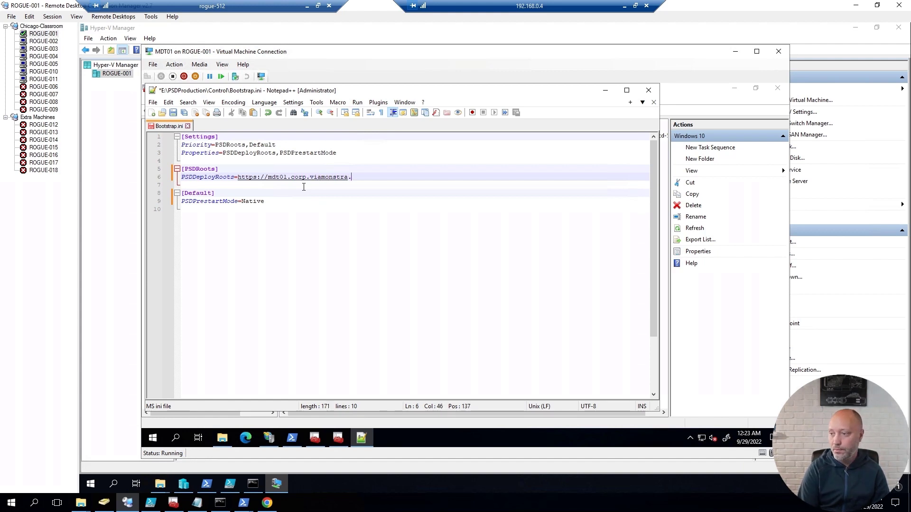
type("com")
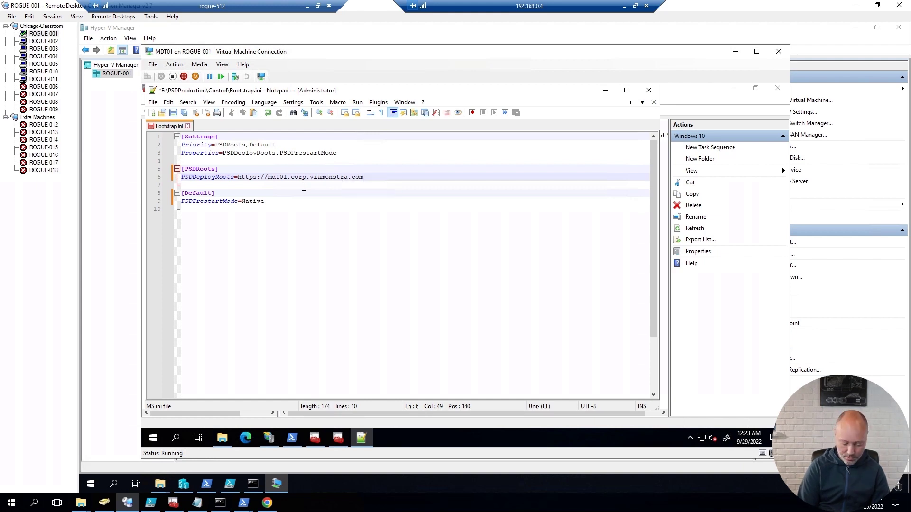
type("/psdprod")
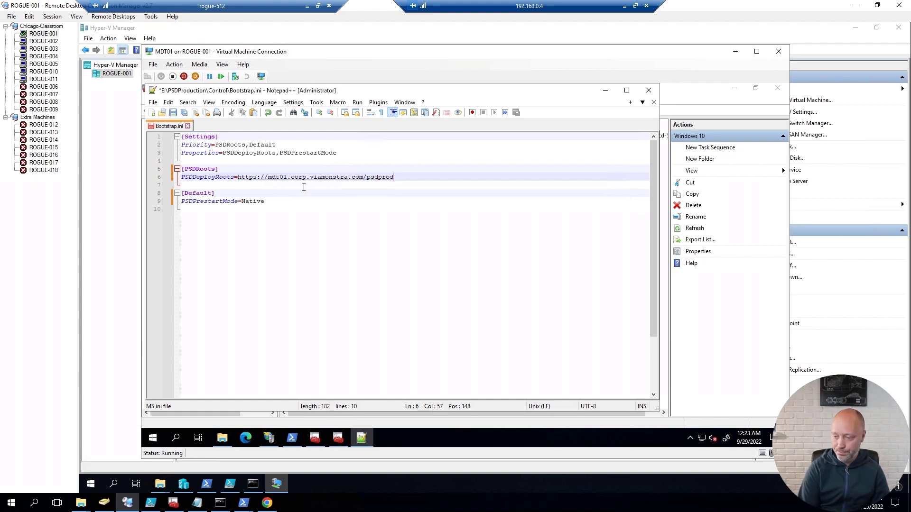
type("uction")
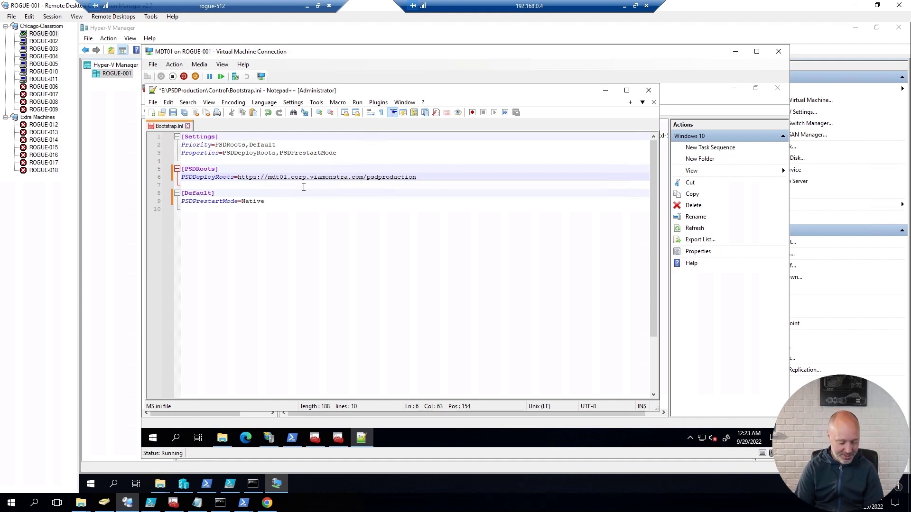
Step: Launch Computer Management via compmgmt.msc and show the Local Users and Groups Users list
key("super+r")
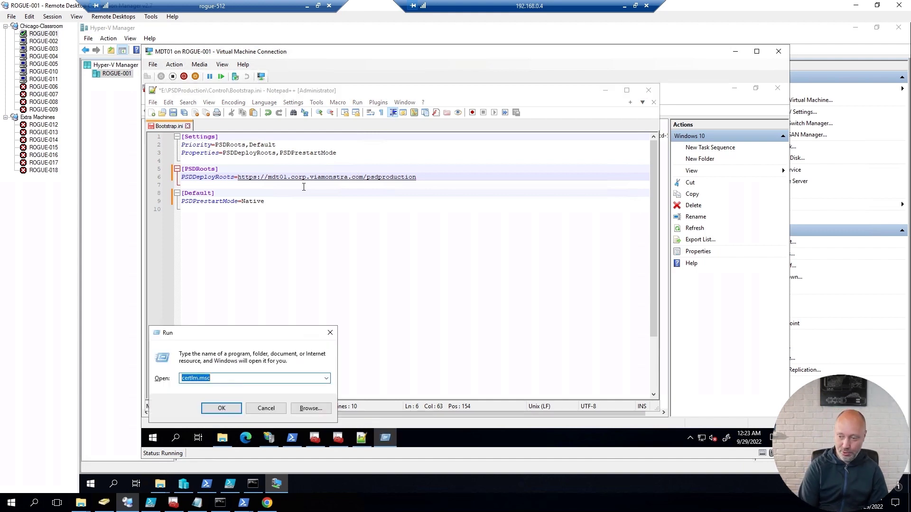
type("comp")
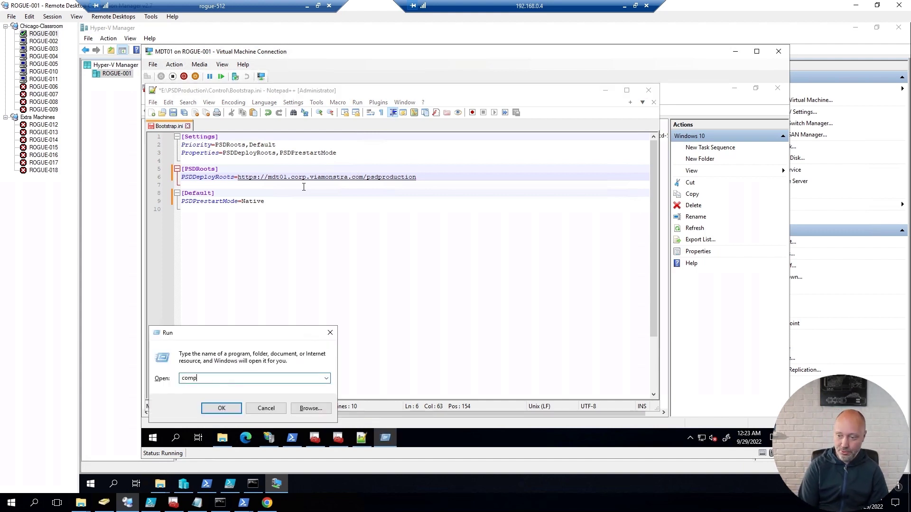
type("mgmt.mdscv")
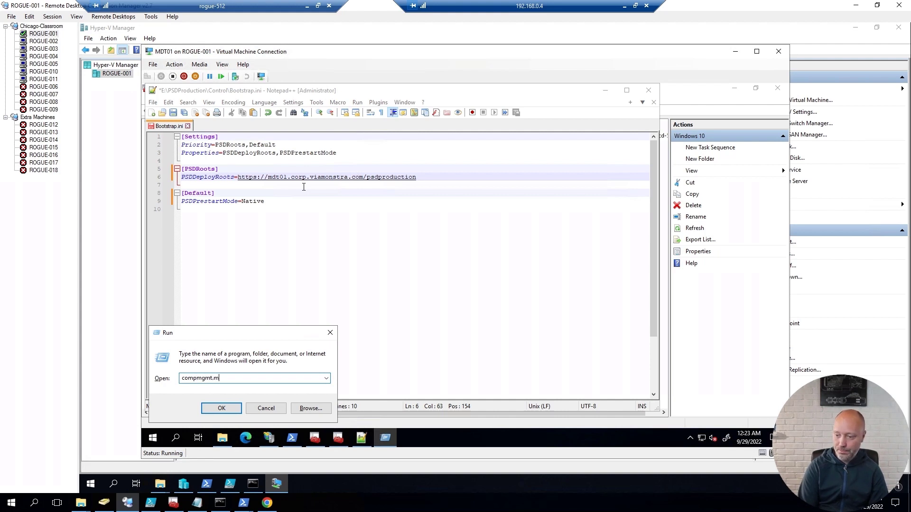
key("BackSpace")
key("BackSpace")
key("BackSpace")
key("BackSpace")
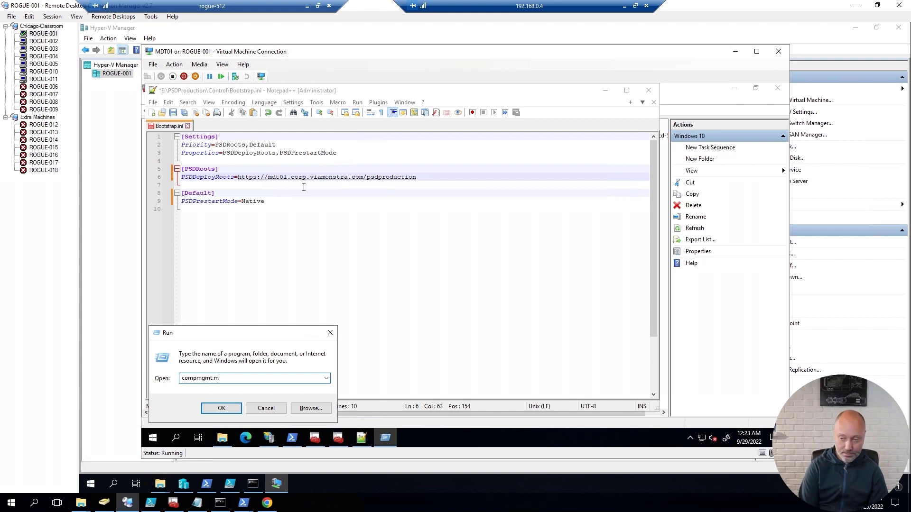
type("sc")
key("Return")
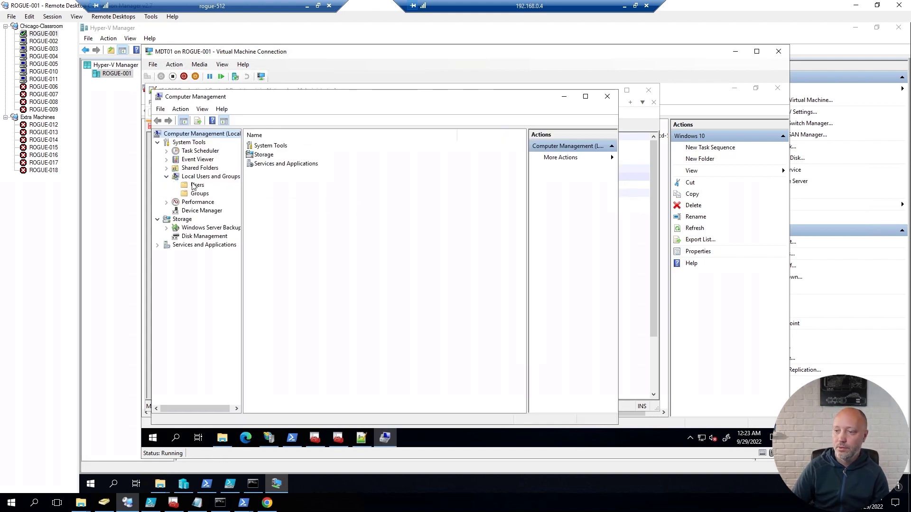
left_click(166, 177)
left_click(193, 188)
Step: Create local user MDT_BA with a password, no forced change at logon, and never-expiring password
right_click(275, 213)
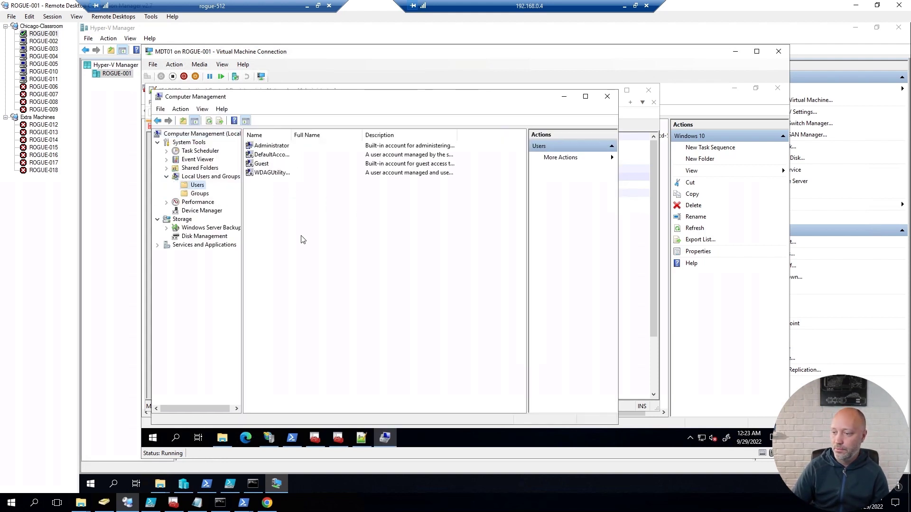
left_click(311, 219)
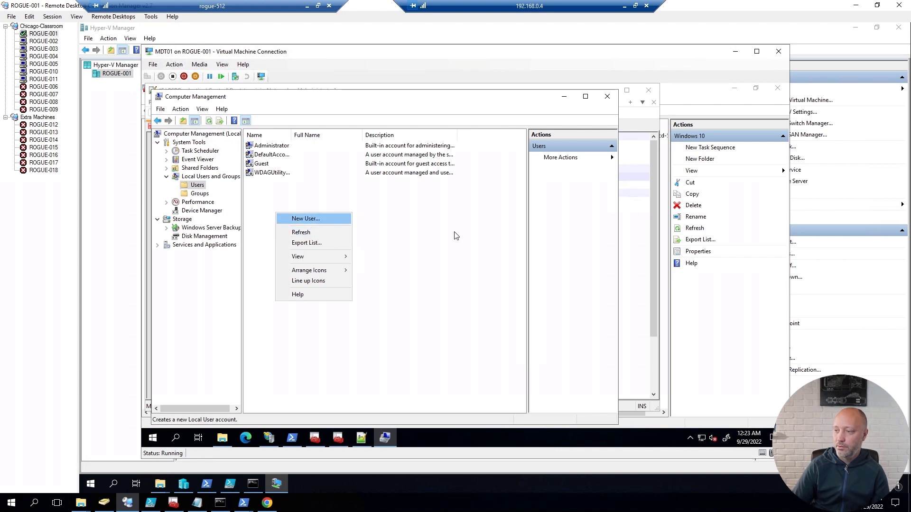
type("MDT_")
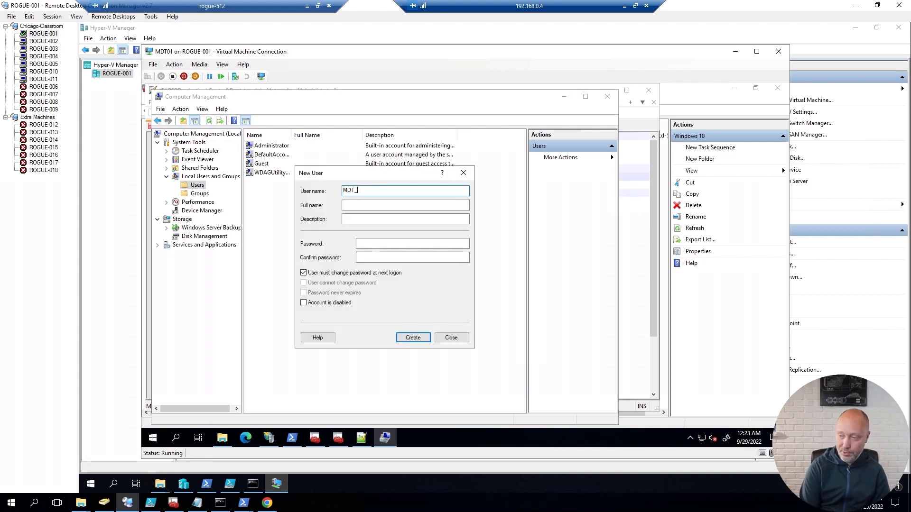
type("BA")
key("Tab")
key("Tab")
key("Tab")
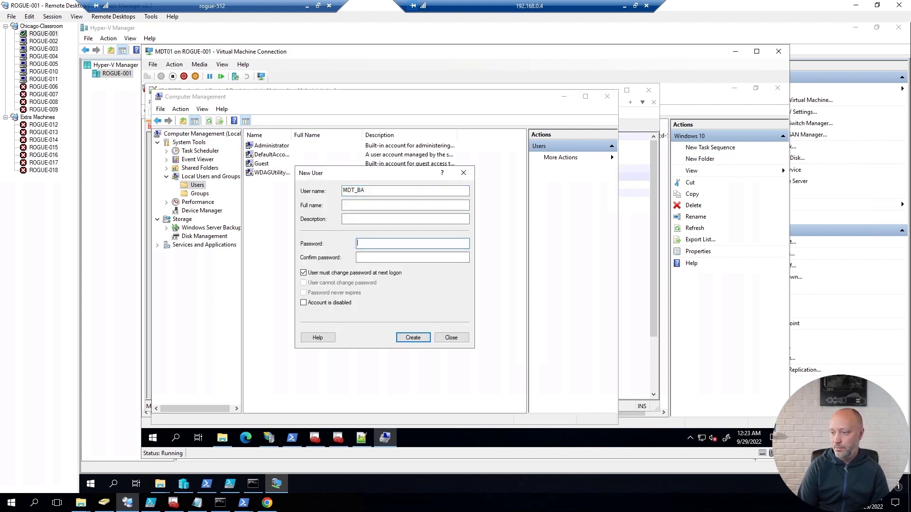
type("P@ssw0r")
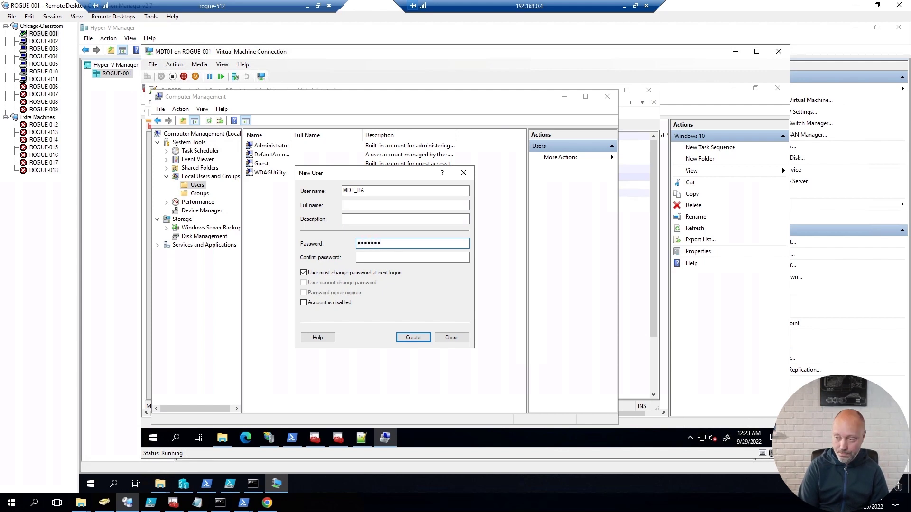
type("d")
key("Tab")
type("P@ssw")
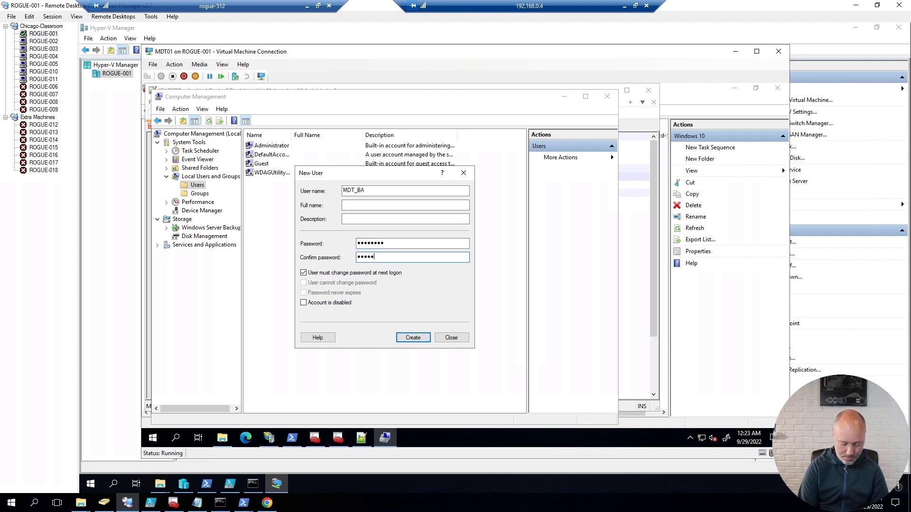
type("0rd")
key("Tab")
key("space")
key("Tab")
key("Tab")
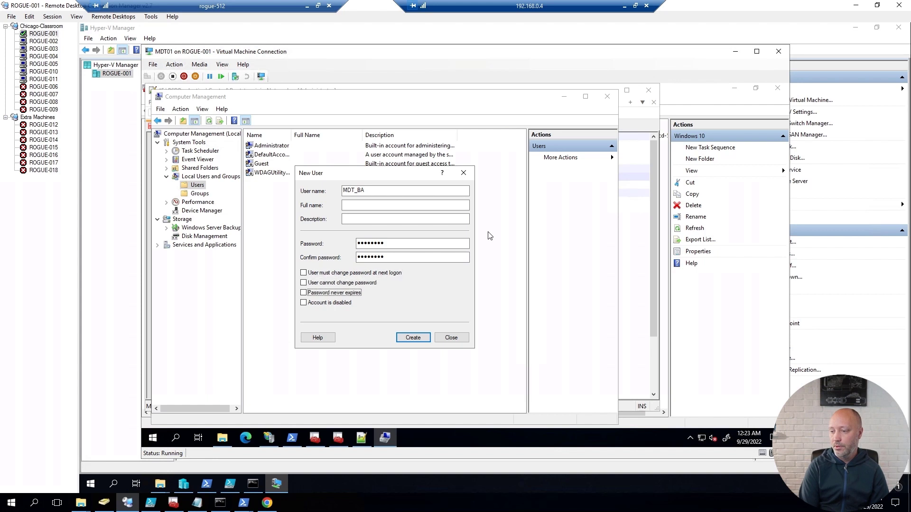
key("space")
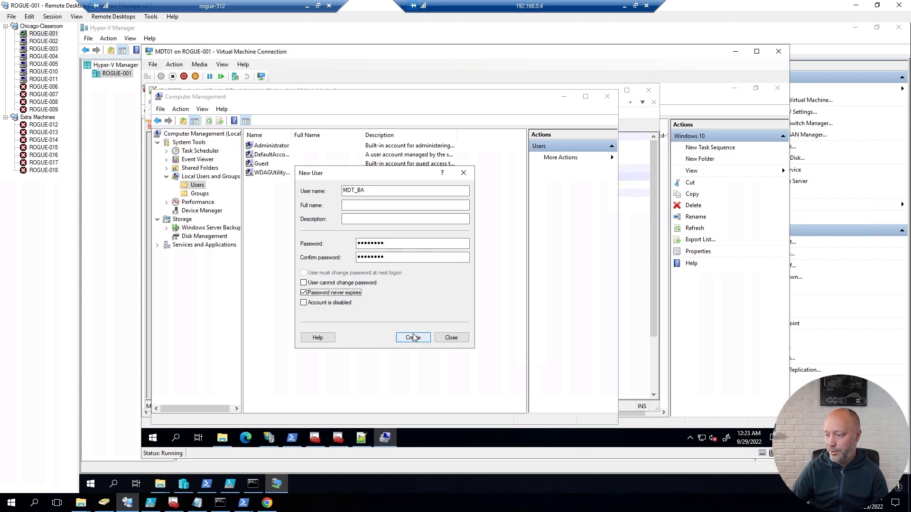
left_click(411, 338)
left_click(453, 339)
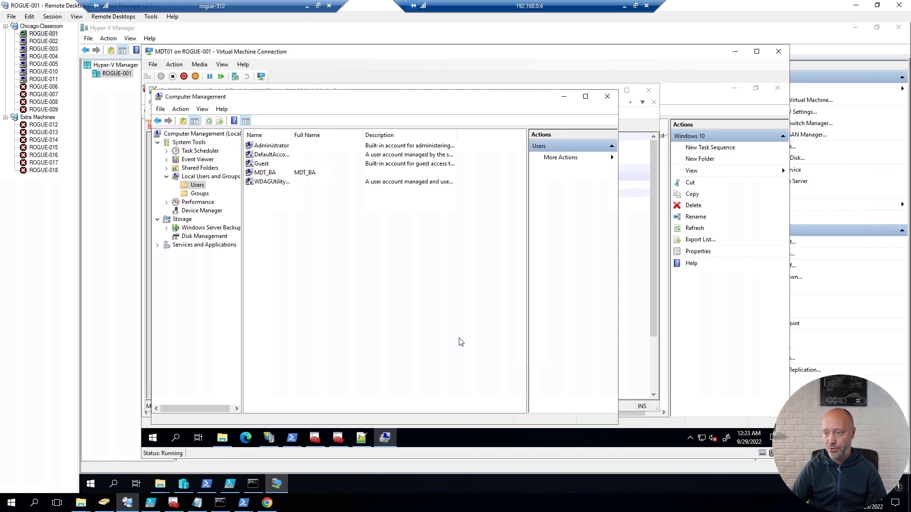
Step: Copy lines UserDomain through SkipBDDWelcome from MDT03's Bootstrap.ini and return to the MDT01 session
left_click(564, 96)
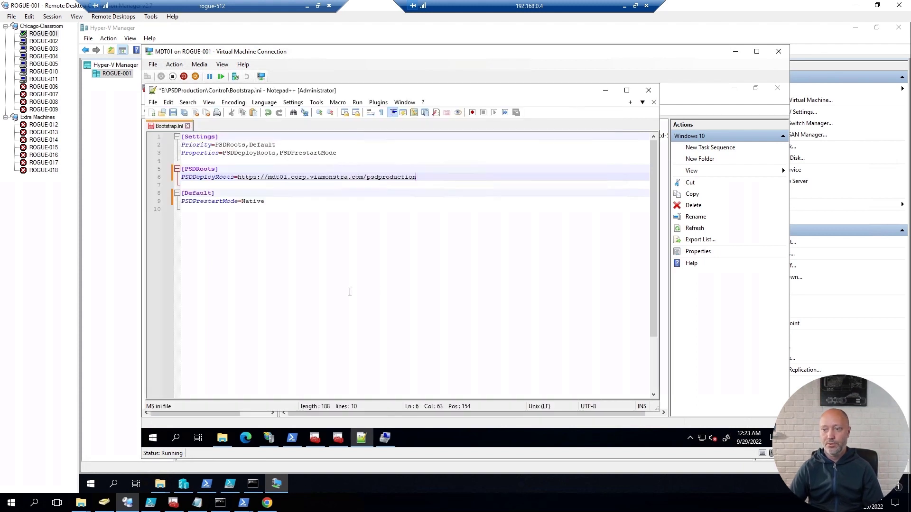
left_click(282, 202)
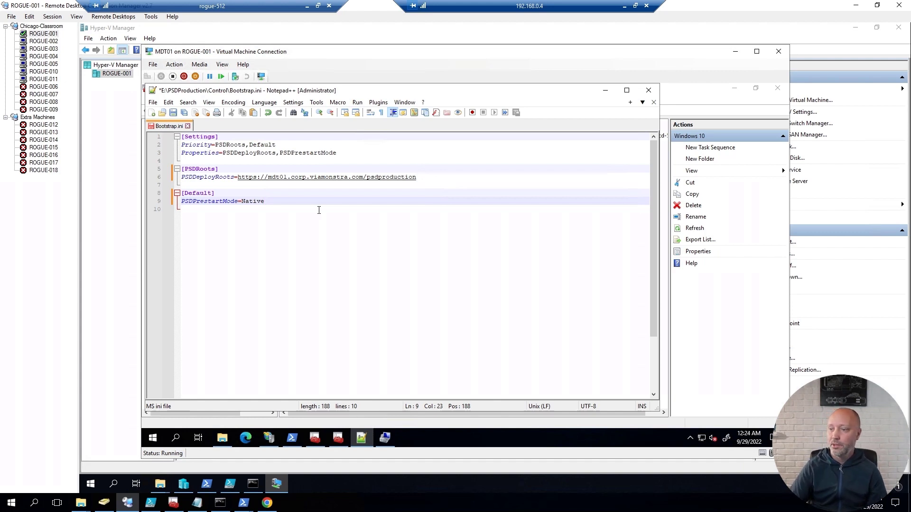
left_click(624, 6)
left_click(267, 503)
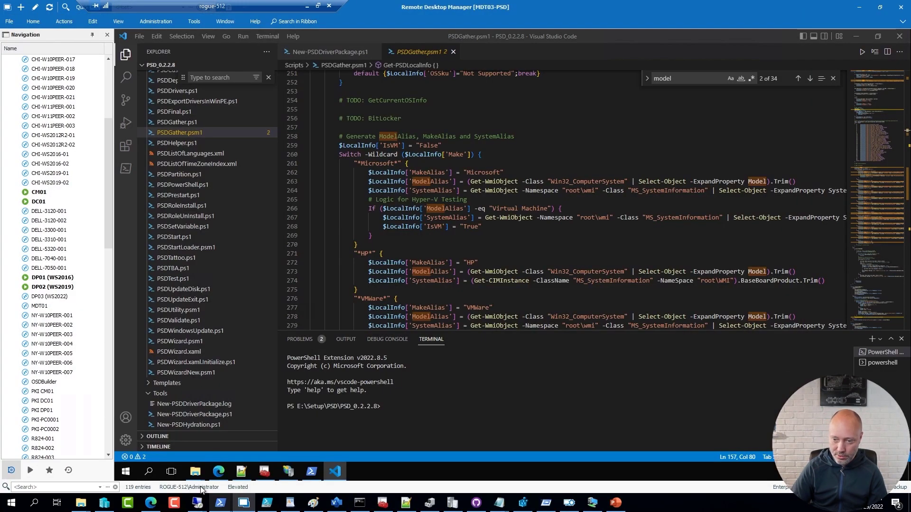
left_click_drag(111, 235, 110, 352)
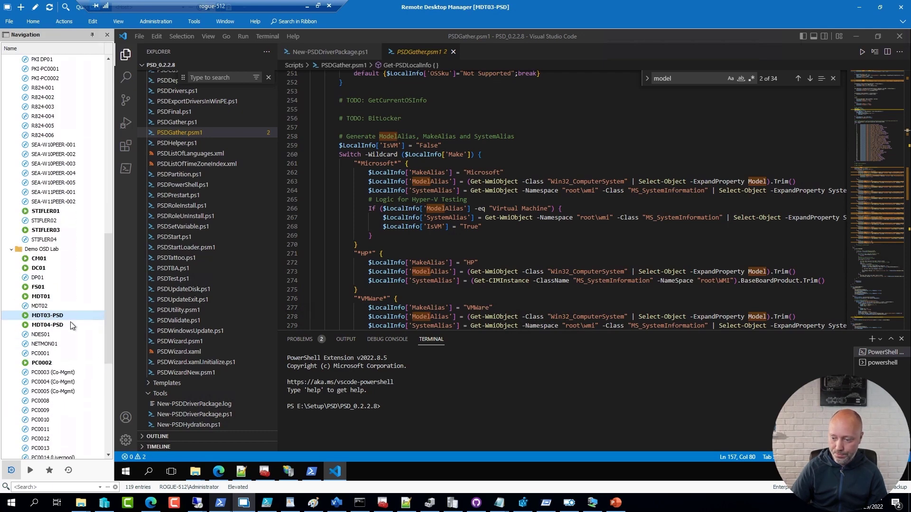
left_click(240, 472)
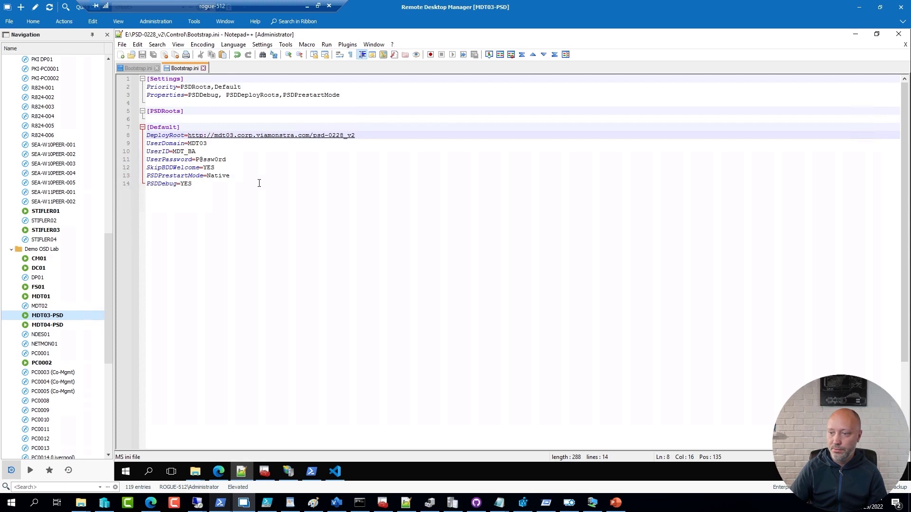
left_click_drag(240, 170, 138, 146)
key("ctrl+c")
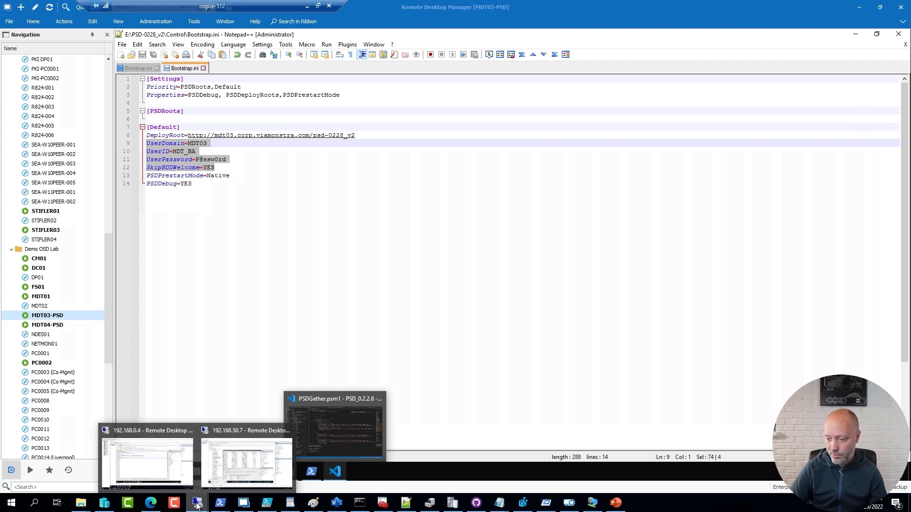
left_click(196, 472)
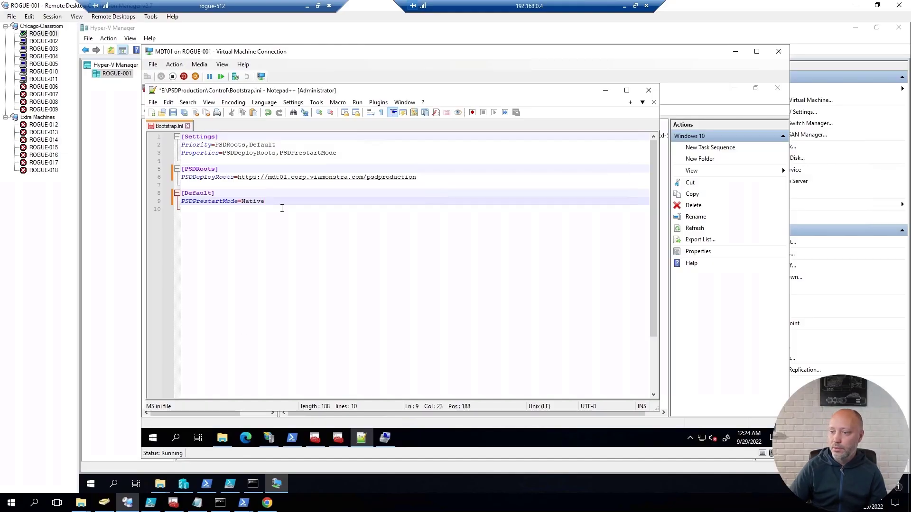
Step: Paste the four account lines above PSDPrestartMode=Native, save Bootstrap.ini, and bring up Open
left_click(282, 209)
key("Up")
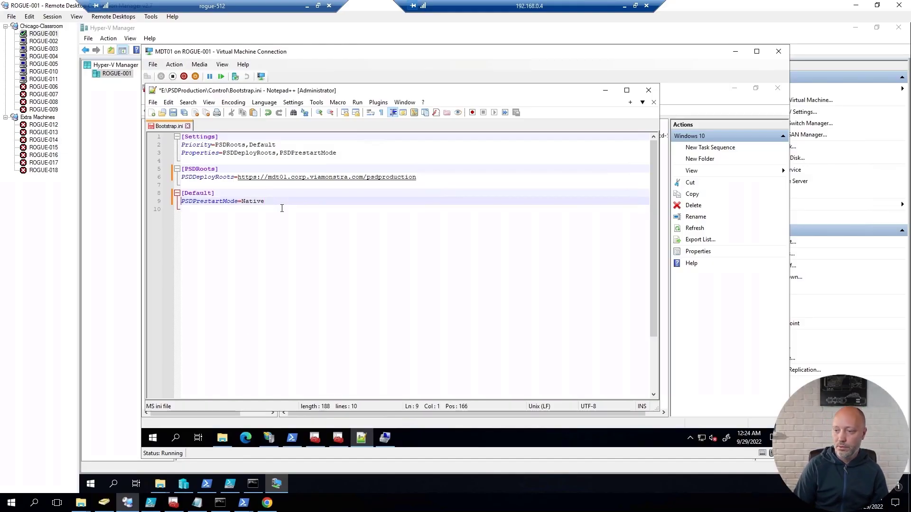
key("Return")
key("Up")
key("ctrl+v")
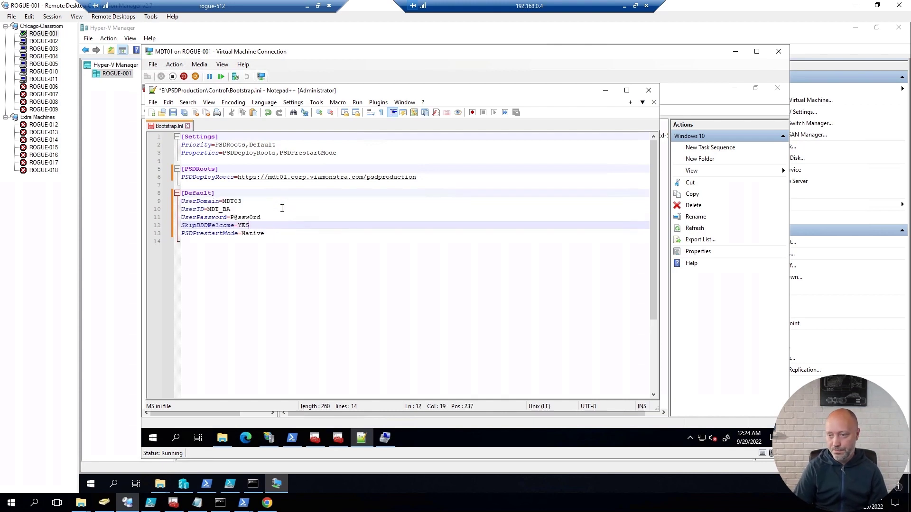
left_click(248, 201)
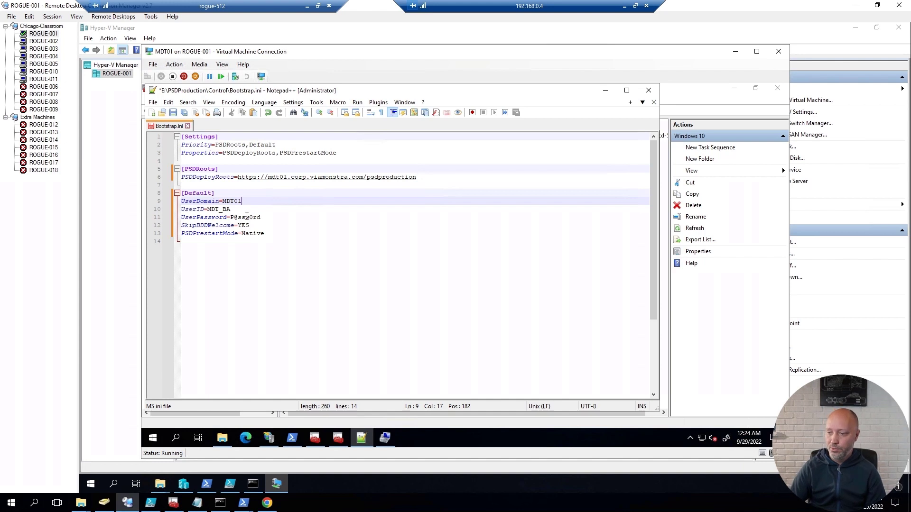
left_click(253, 226)
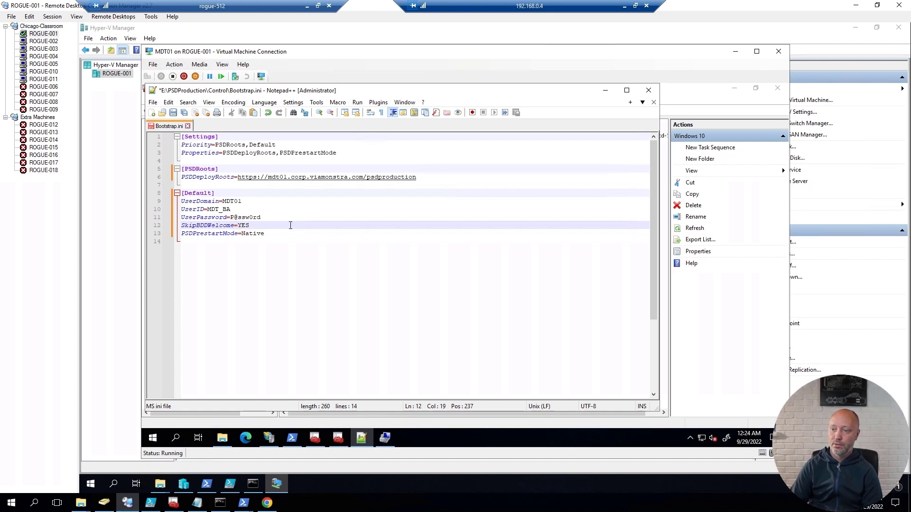
key("ctrl+s")
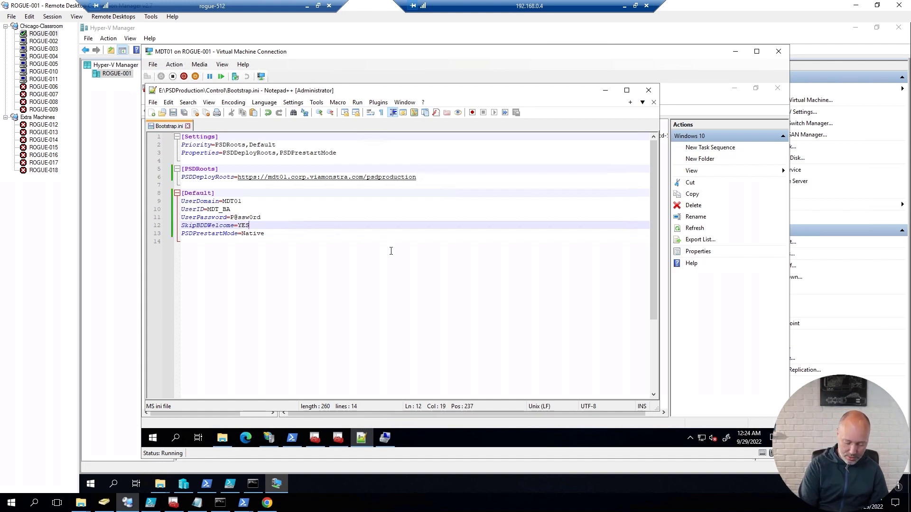
key("ctrl+o")
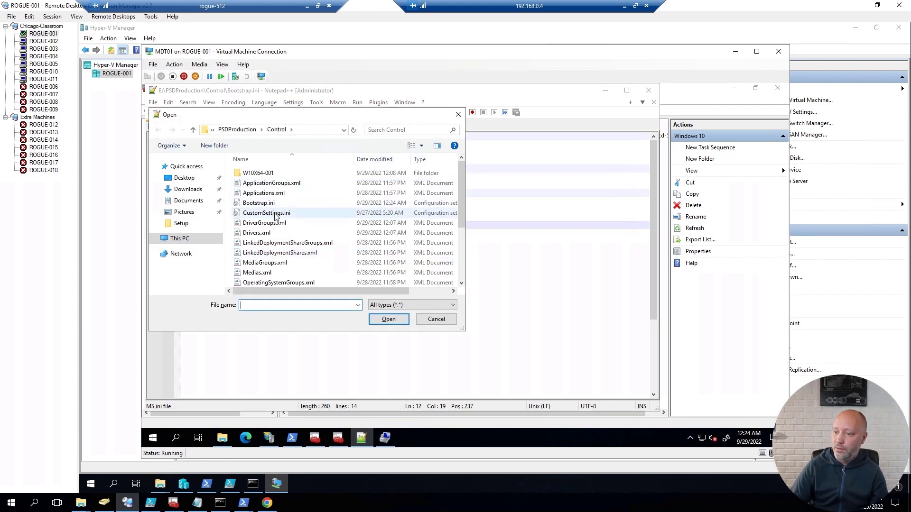
Step: Open CustomSettings.ini and remove the ';' commenting out the AdminPassword line
double_click(267, 213)
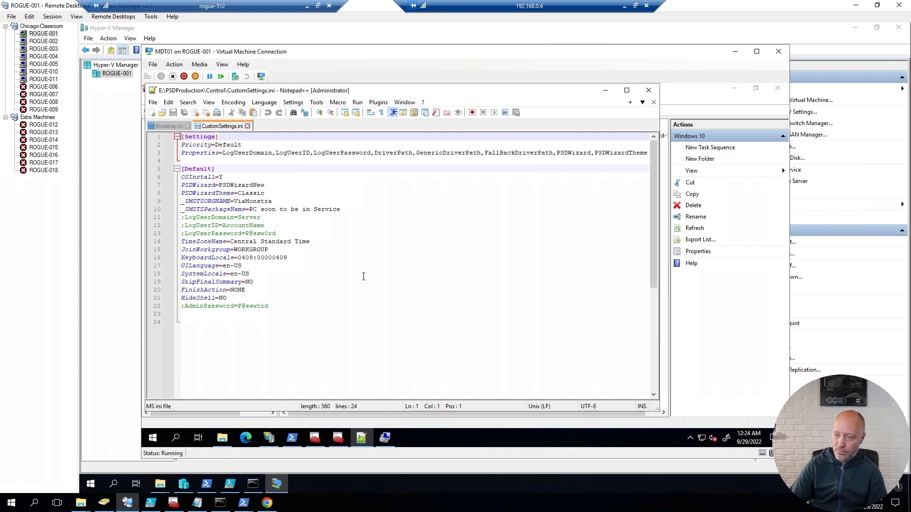
left_click(317, 309)
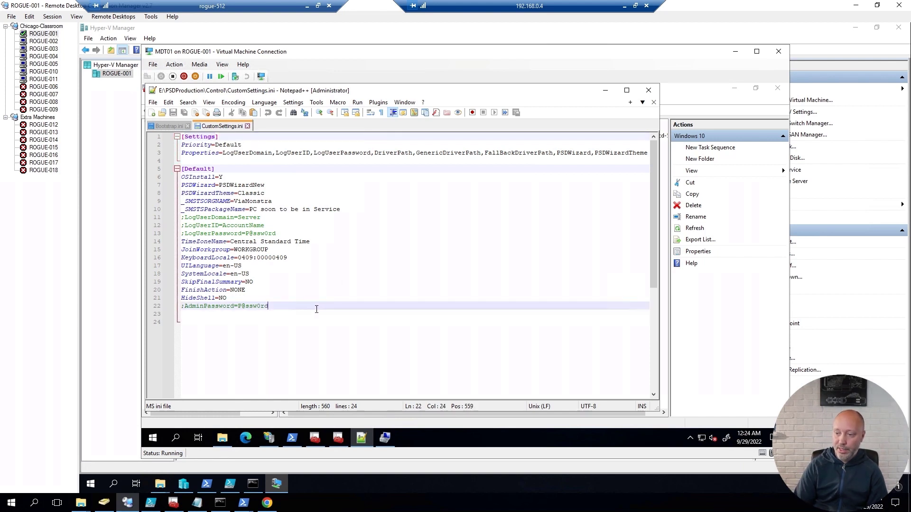
key("Home")
key("Delete")
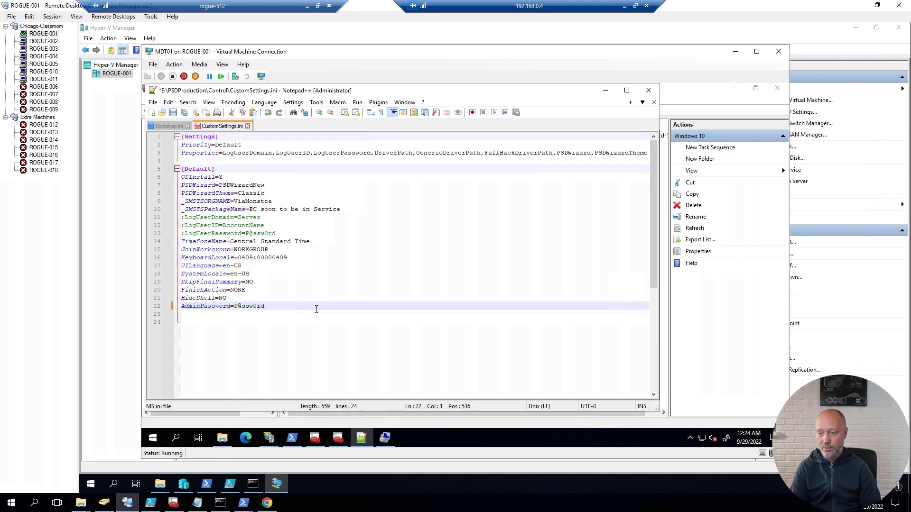
key("End")
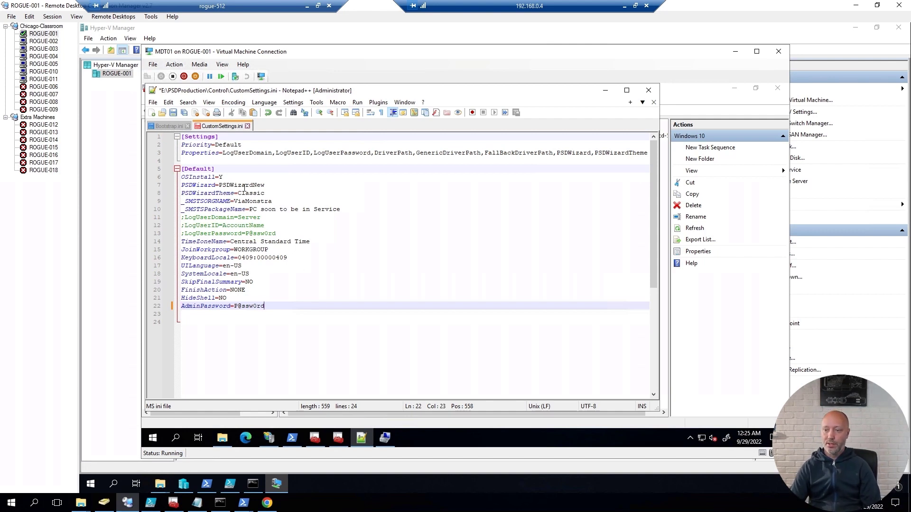
Step: Review the PSDWizard, LogUser and UILanguage settings, save CustomSettings.ini, and return to Deployment Workbench
left_click_drag(189, 187, 269, 195)
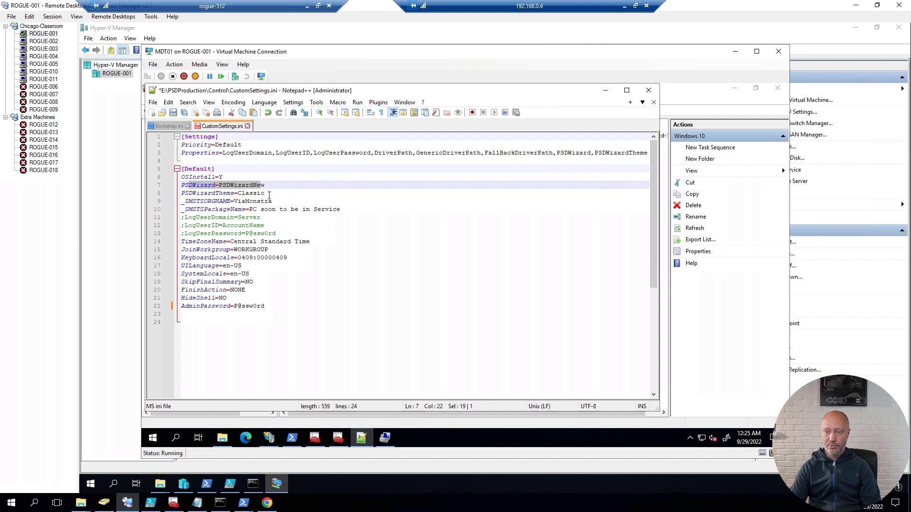
left_click(209, 195)
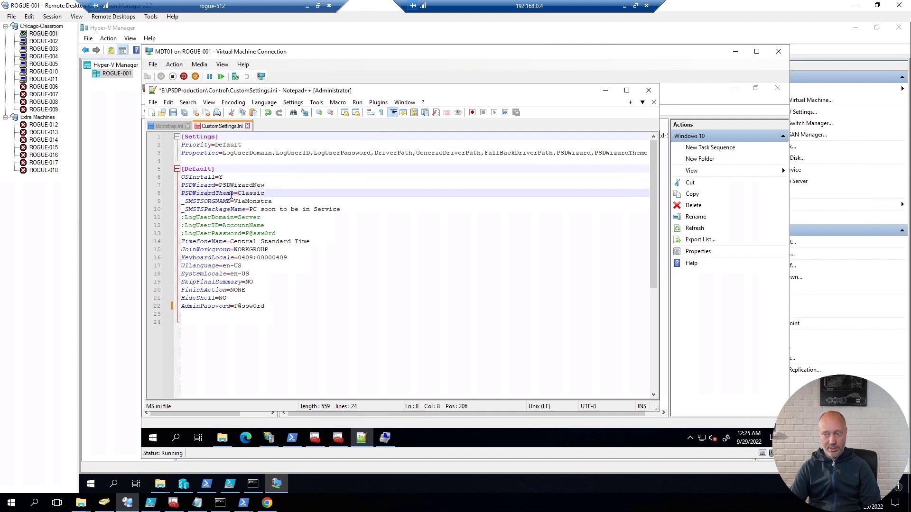
left_click(278, 194)
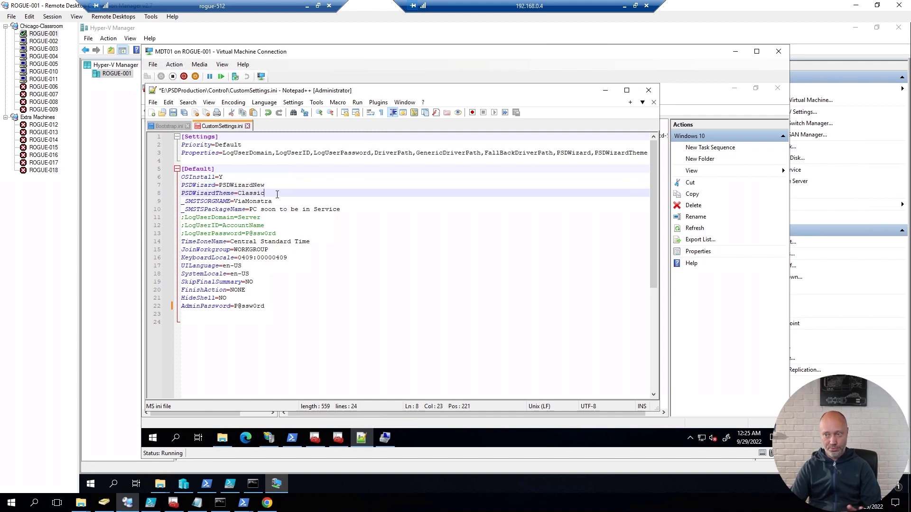
double_click(248, 193)
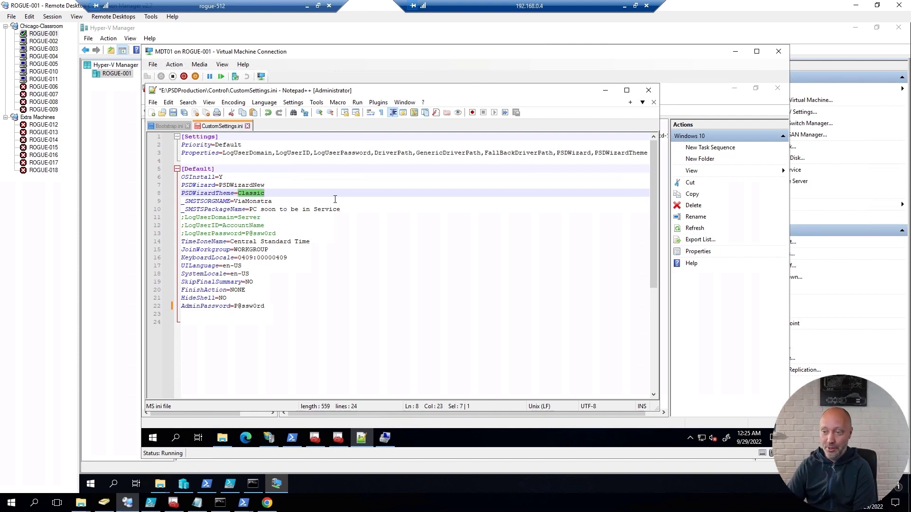
left_click(205, 210)
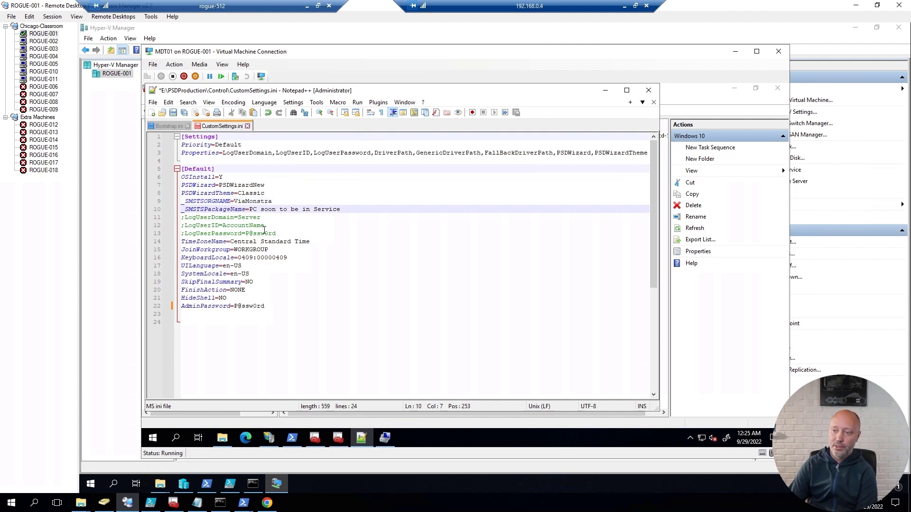
left_click_drag(276, 234, 161, 220)
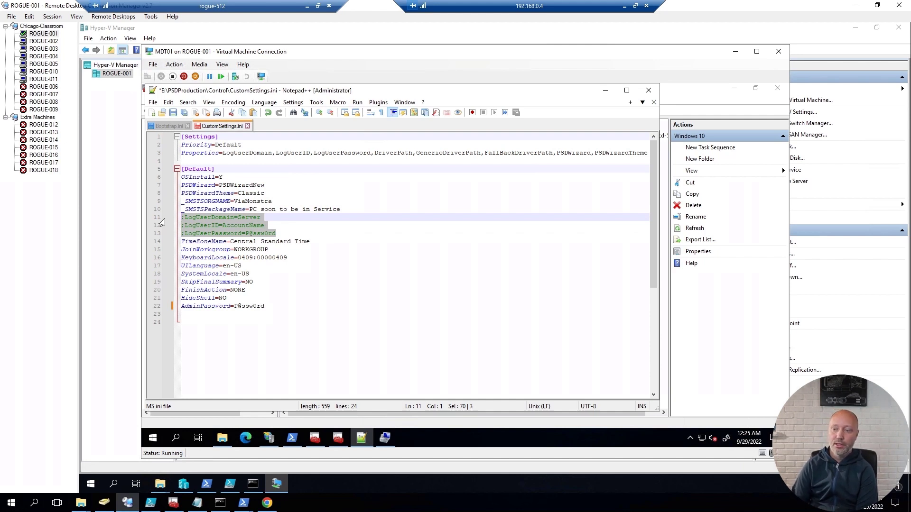
left_click(204, 242)
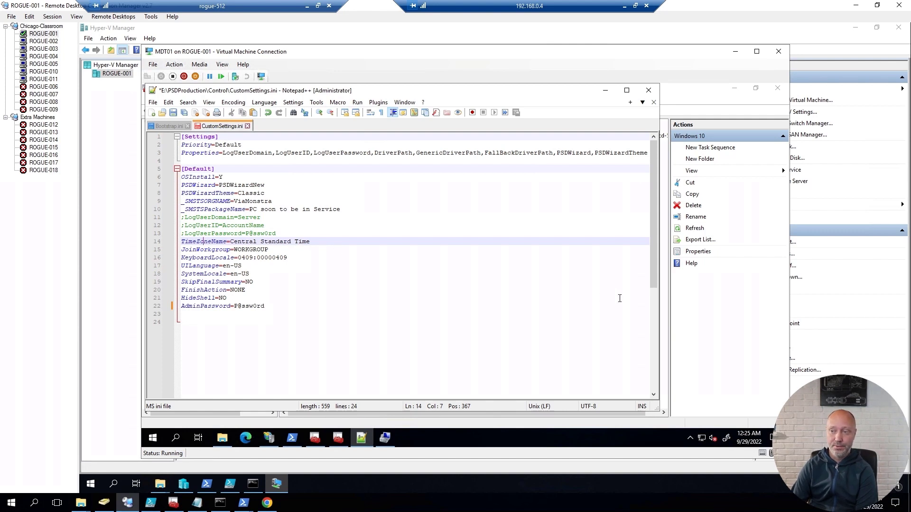
left_click(442, 262)
key("ctrl+s")
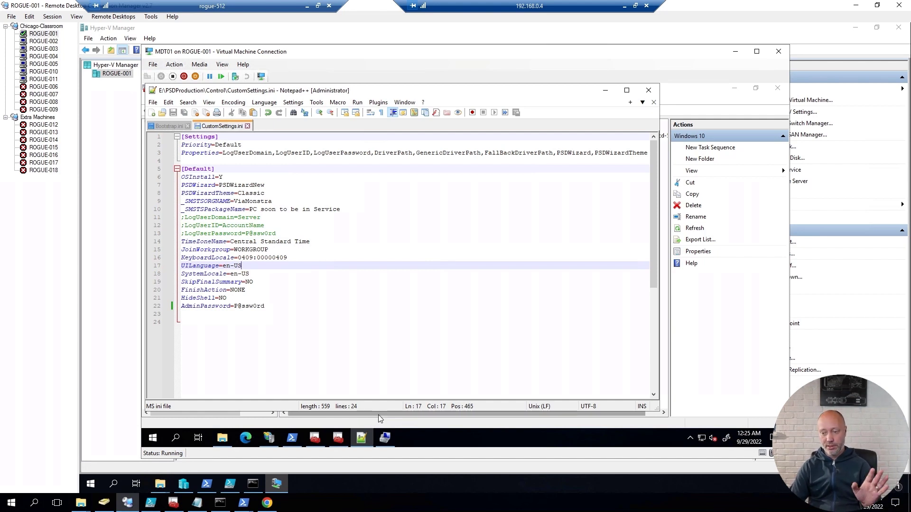
left_click(337, 438)
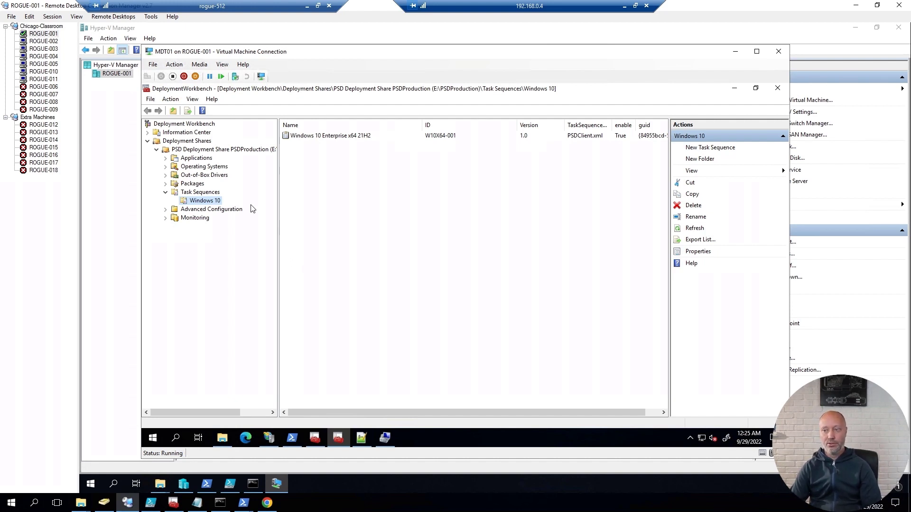
Step: Run Update Deployment Share on PSDProduction with default options, regenerating the LiteTouchPE x64 image
right_click(200, 149)
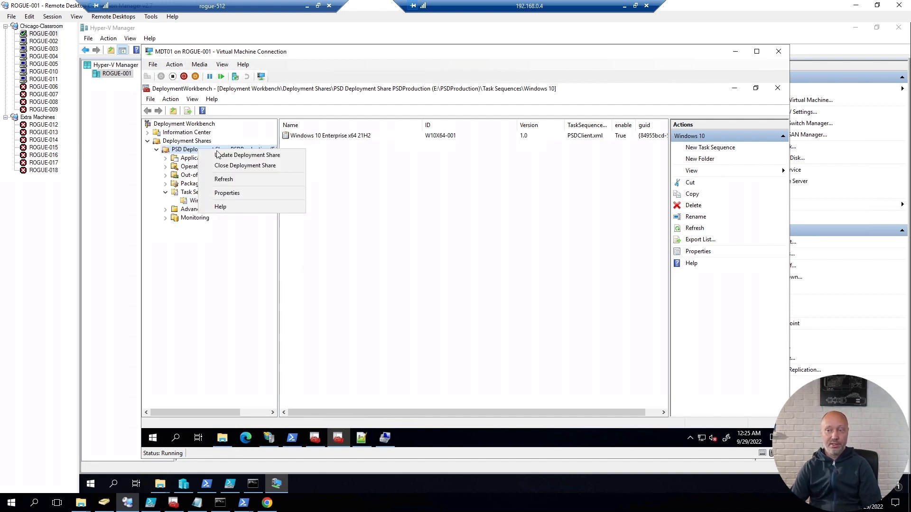
left_click(223, 155)
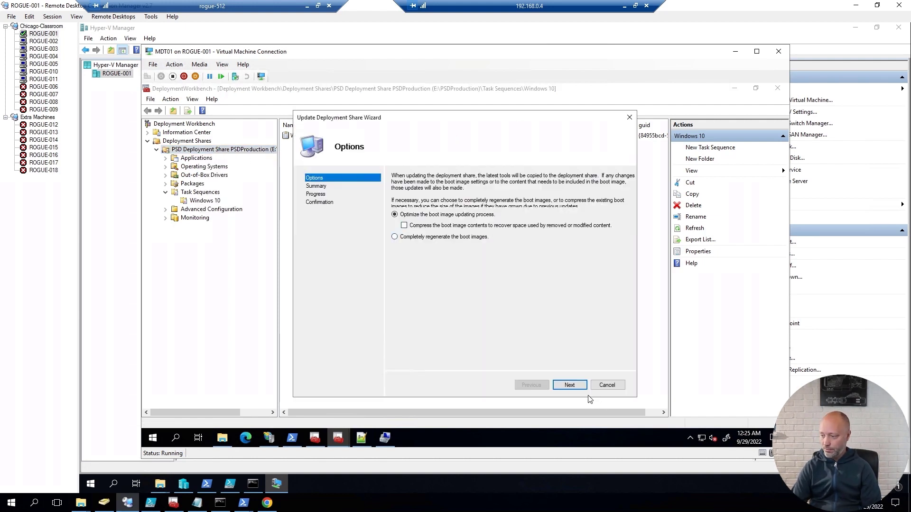
left_click(572, 386)
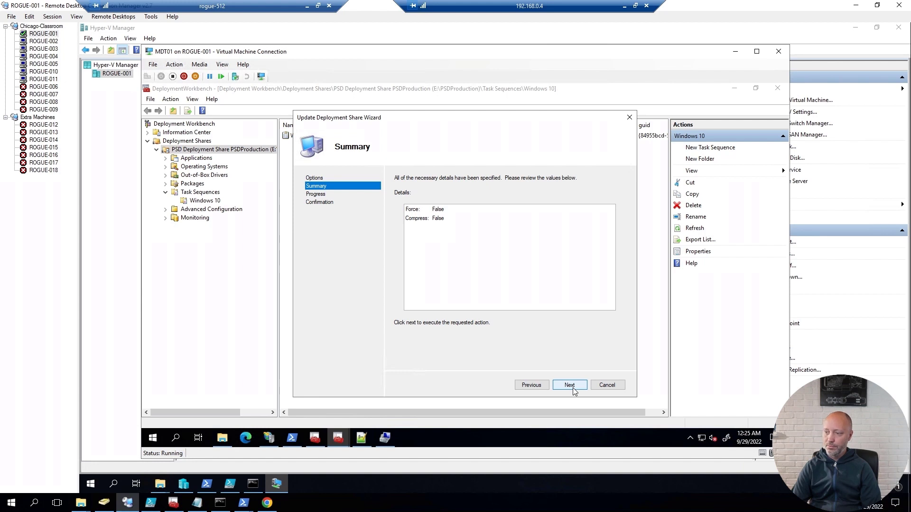
left_click(573, 387)
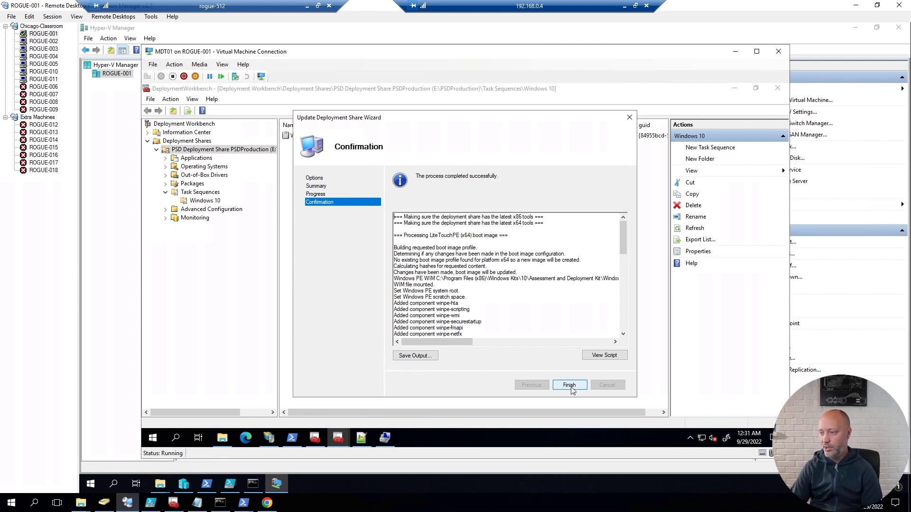
left_click(571, 387)
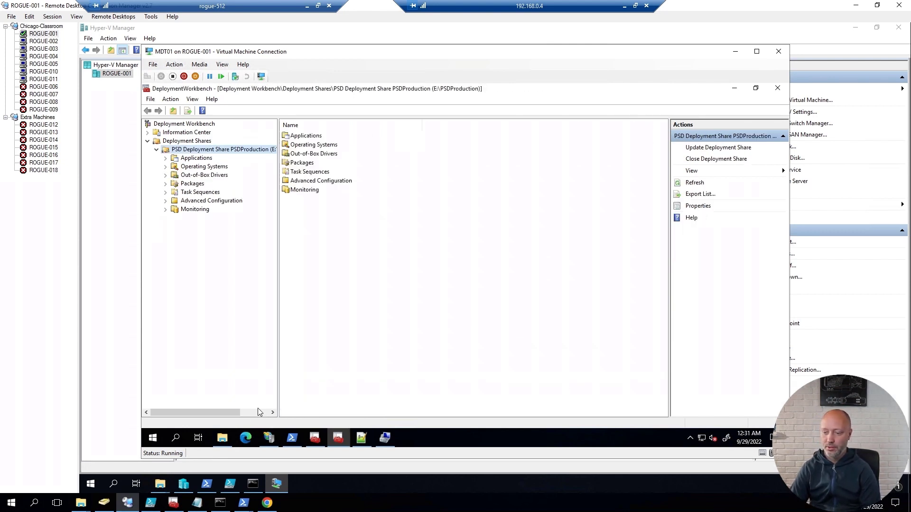
Step: Confirm PSDLiteTouch_x64.iso (552,490 KB) is in E:\PSDProduction\Boot next to LiteTouchPE_x64.wim
left_click(223, 439)
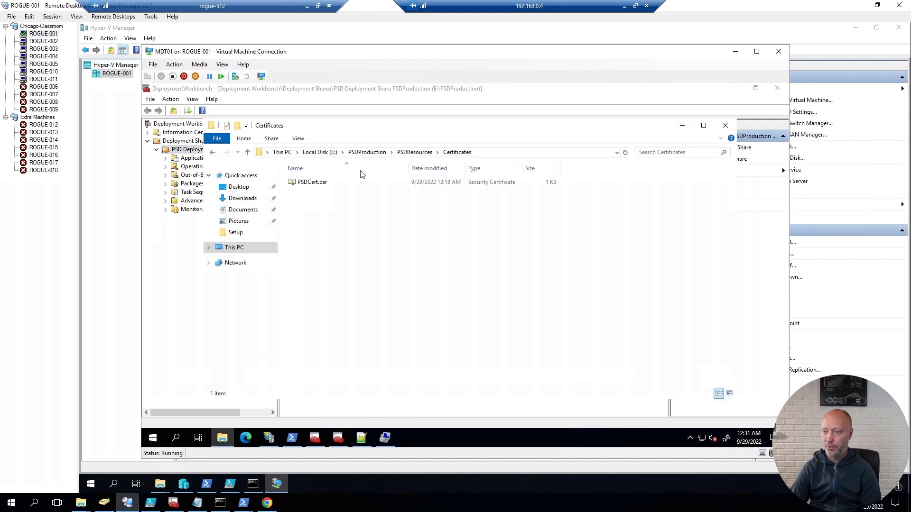
left_click(366, 153)
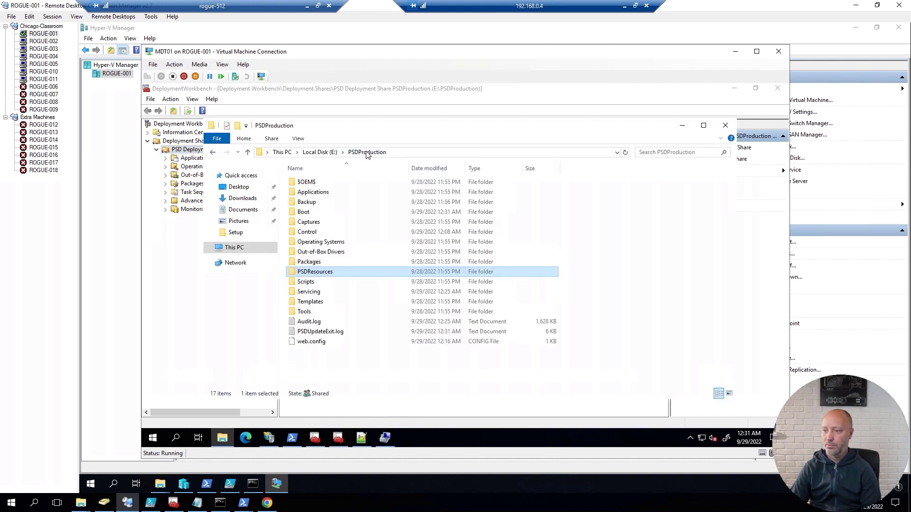
double_click(303, 213)
left_click(342, 203)
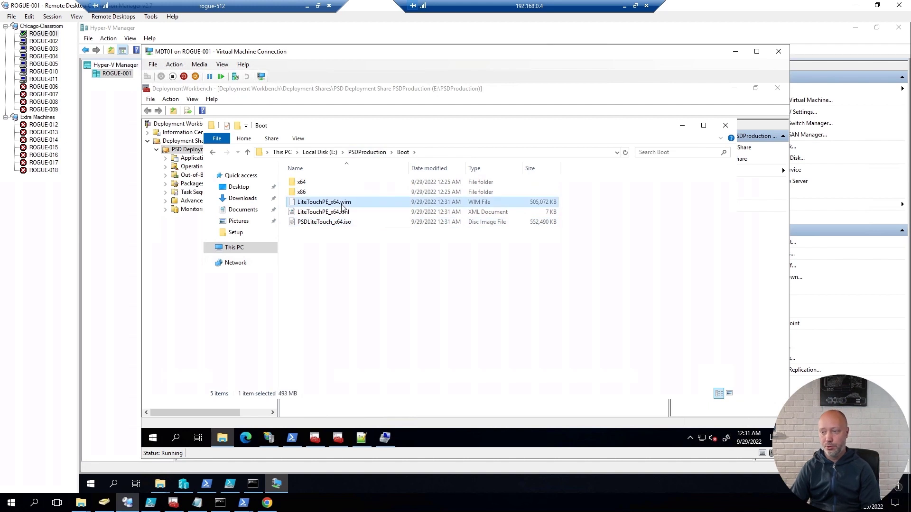
left_click(336, 224)
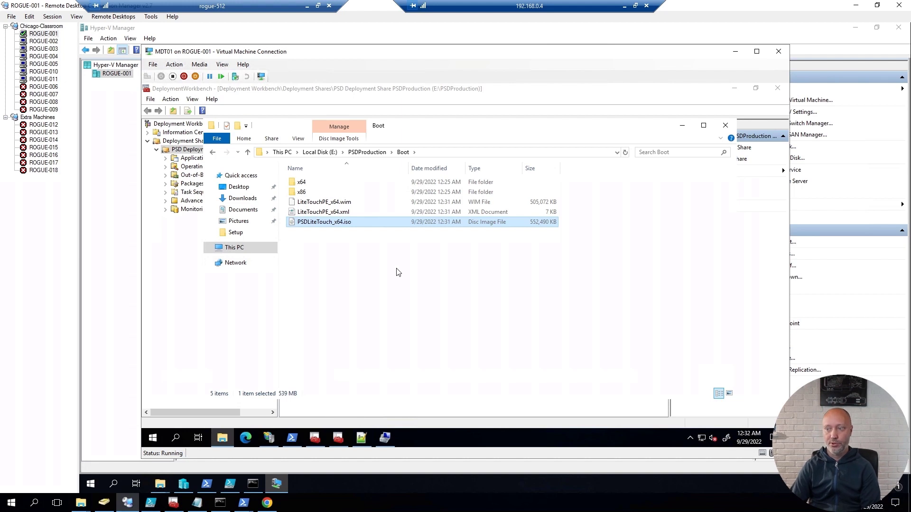
Step: Check the empty PSDResources\DriverPackages folder, close Explorer, and expand Out-of-Box Drivers in the Workbench
left_click(368, 153)
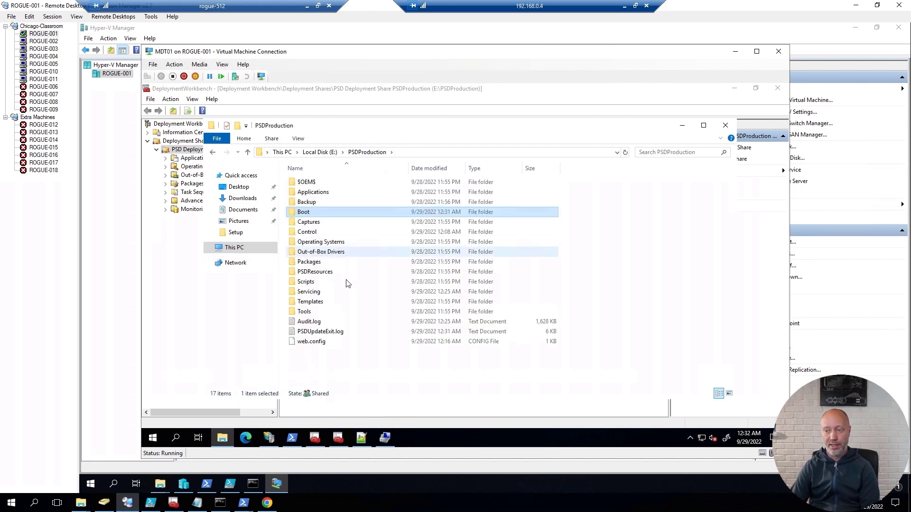
left_click(325, 273)
double_click(325, 274)
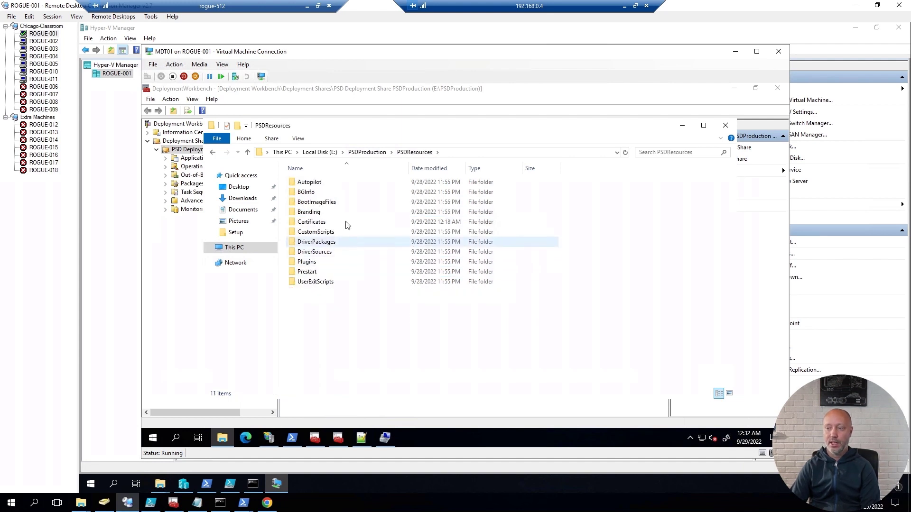
double_click(329, 243)
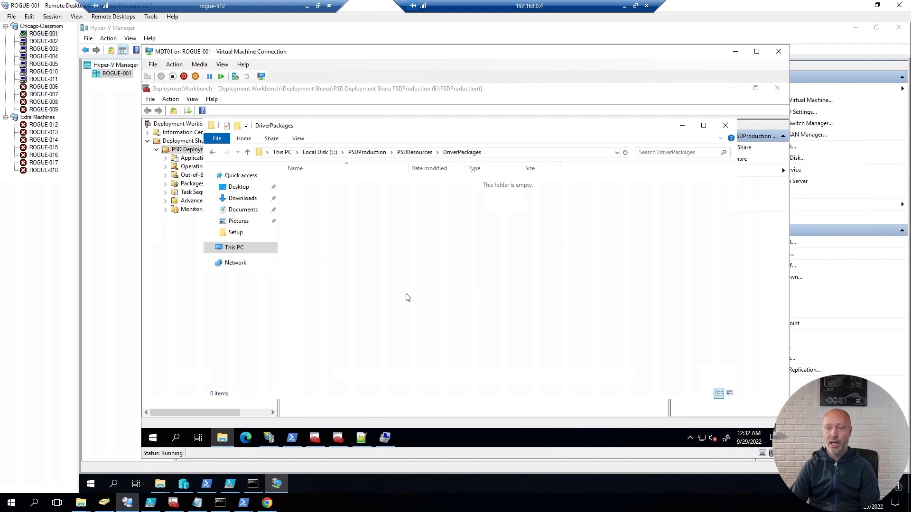
key("alt+F4")
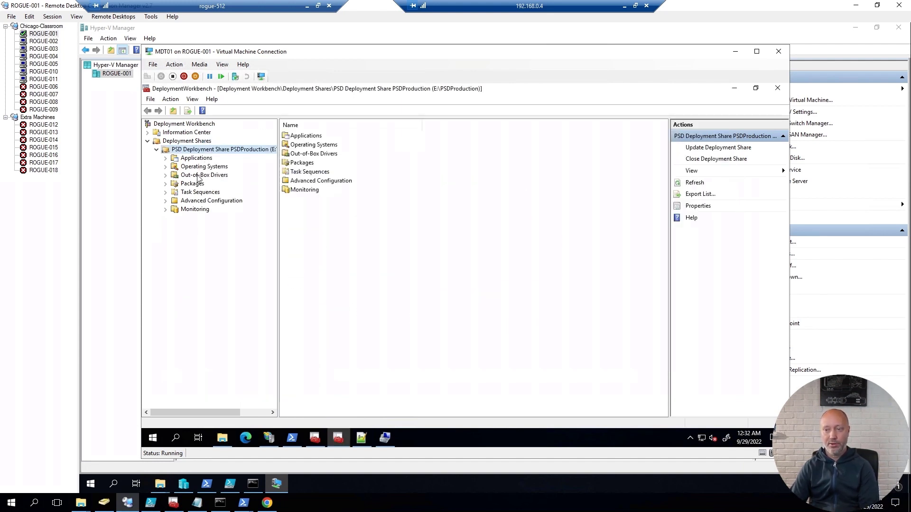
left_click(165, 175)
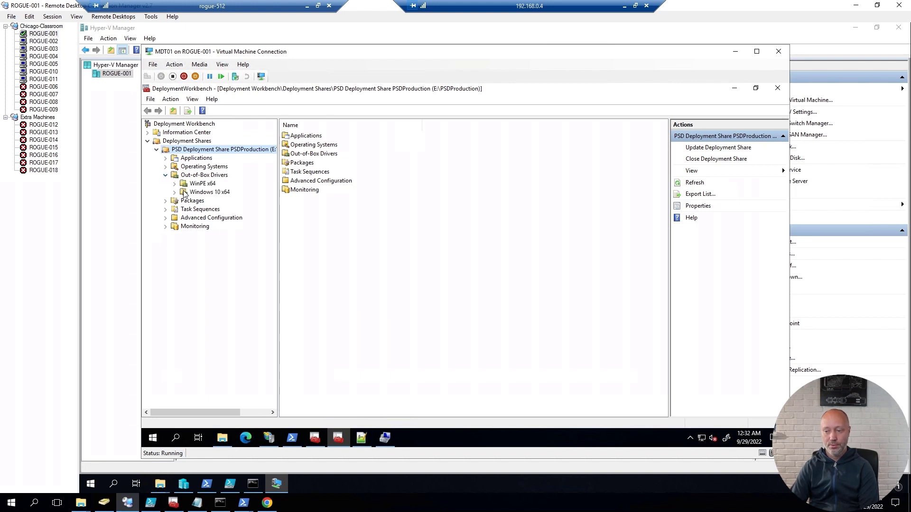
Step: Run .\New-PSDDriverPackage.ps1 -psDeploymentFolder E:\PSDProduction -CompressionType WIM in the admin PowerShell
left_click(294, 438)
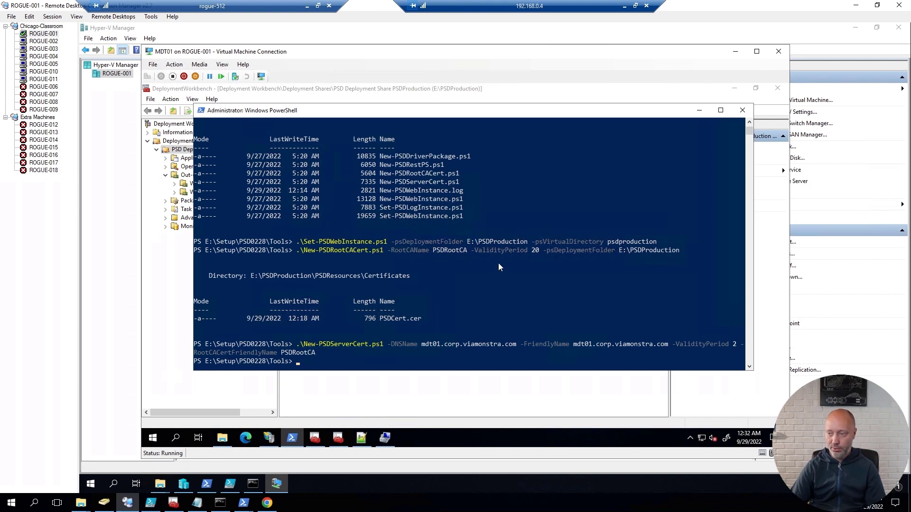
type("new")
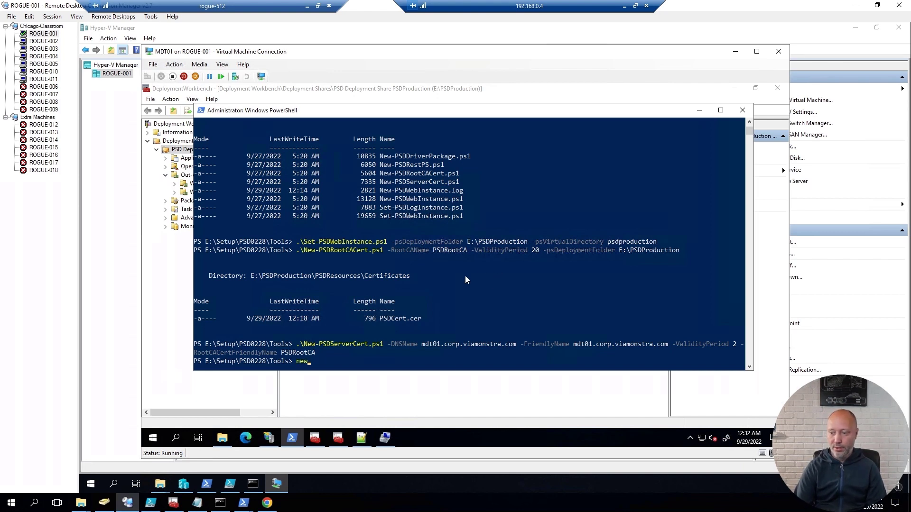
type("-psd")
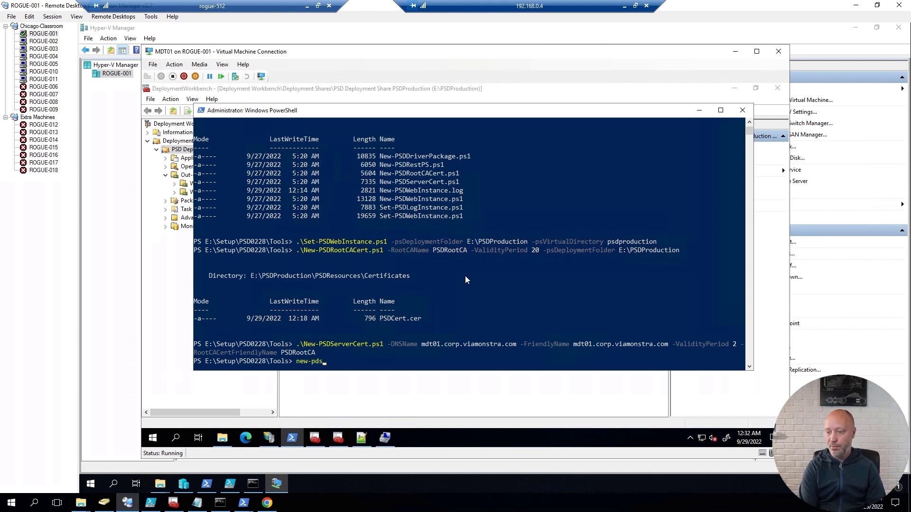
key("Tab")
type("-")
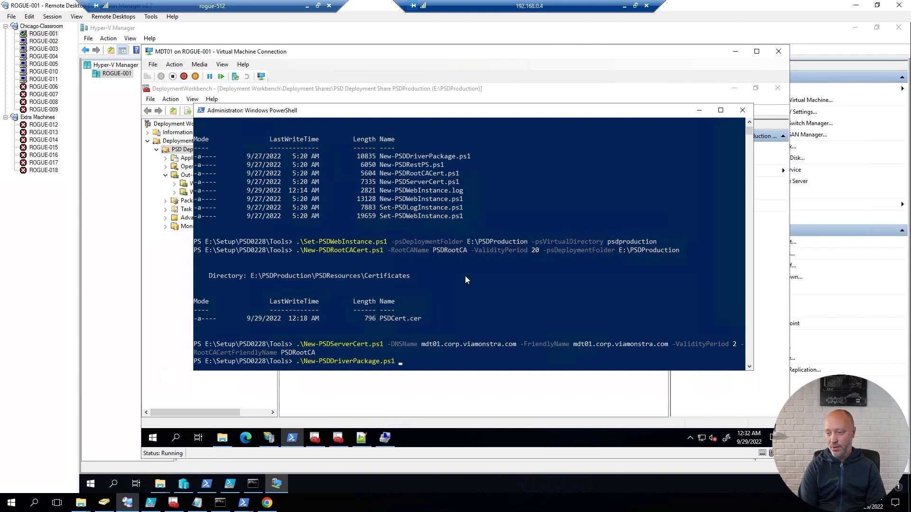
key("Tab")
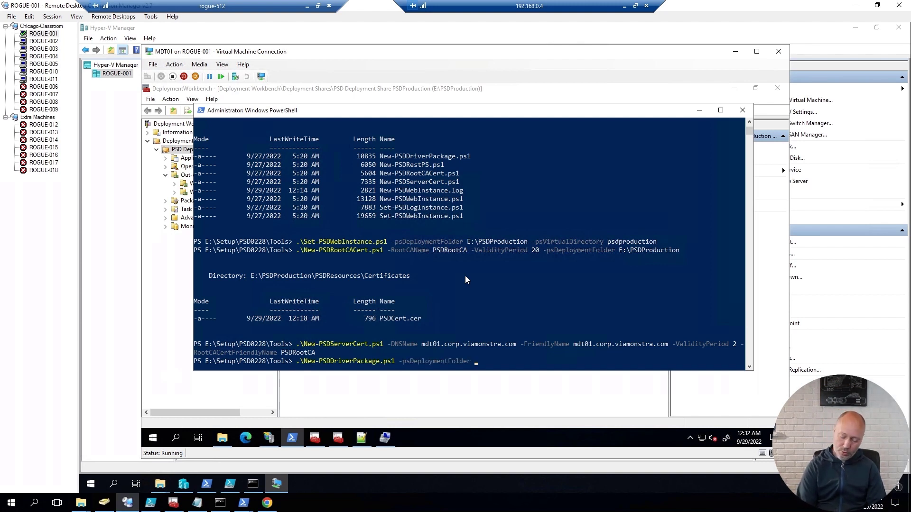
type("e:\\")
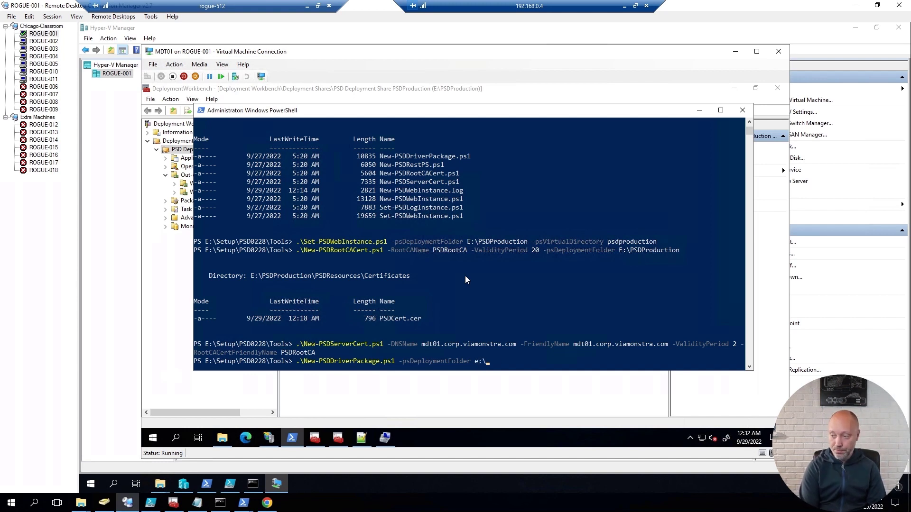
type("psdp")
key("Tab")
key("BackSpace")
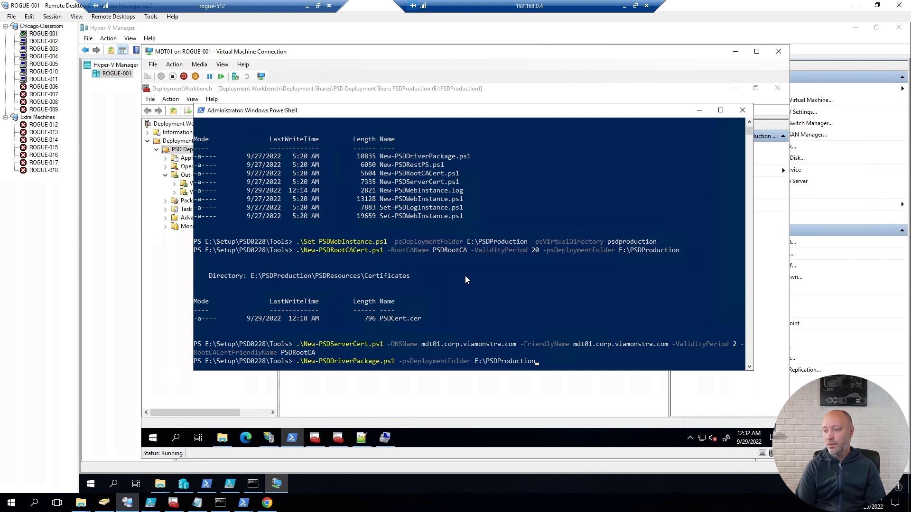
type("-c")
key("Tab")
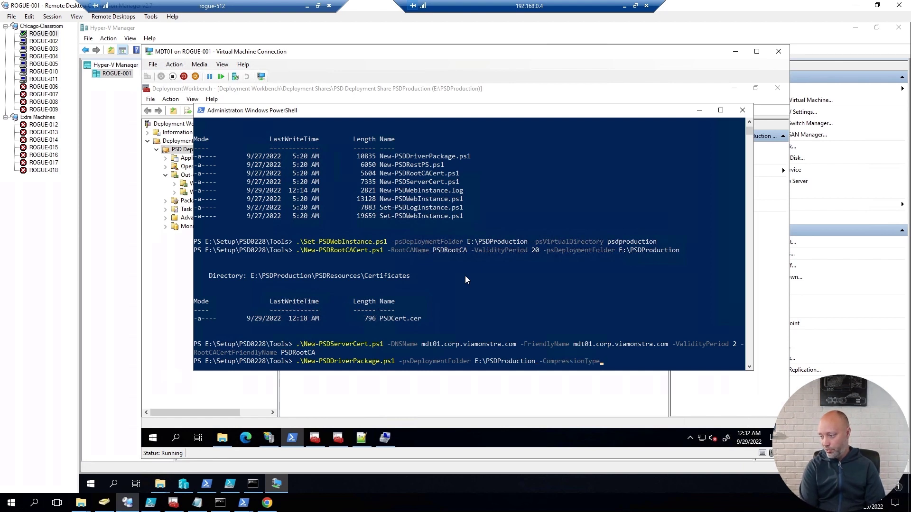
type("WI")
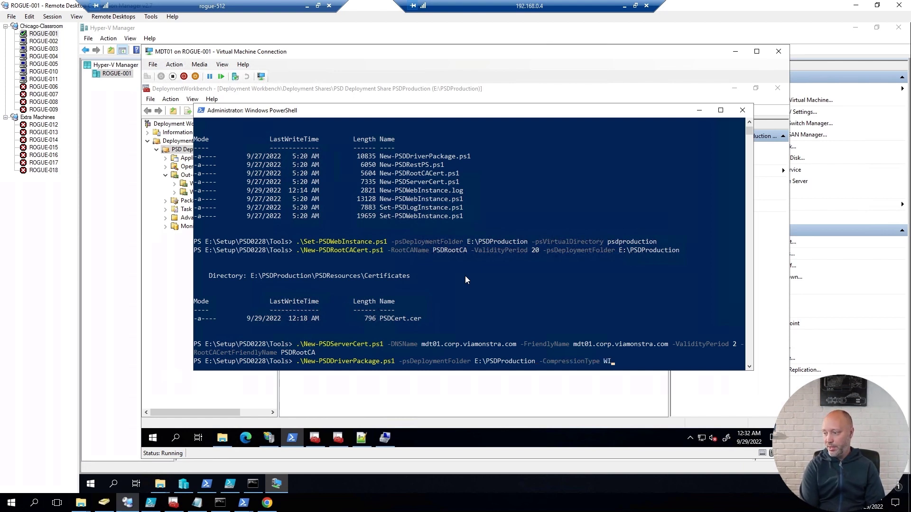
type("M")
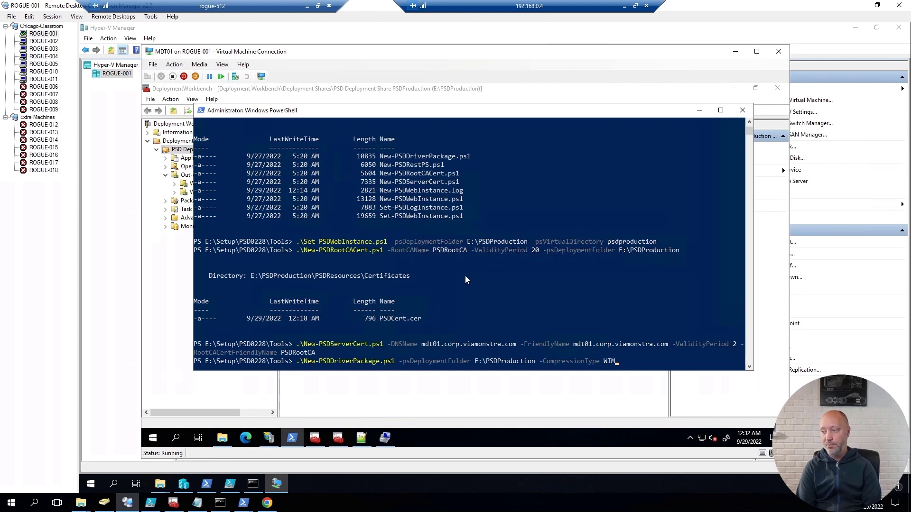
key("BackSpace")
key("BackSpace")
key("BackSpace")
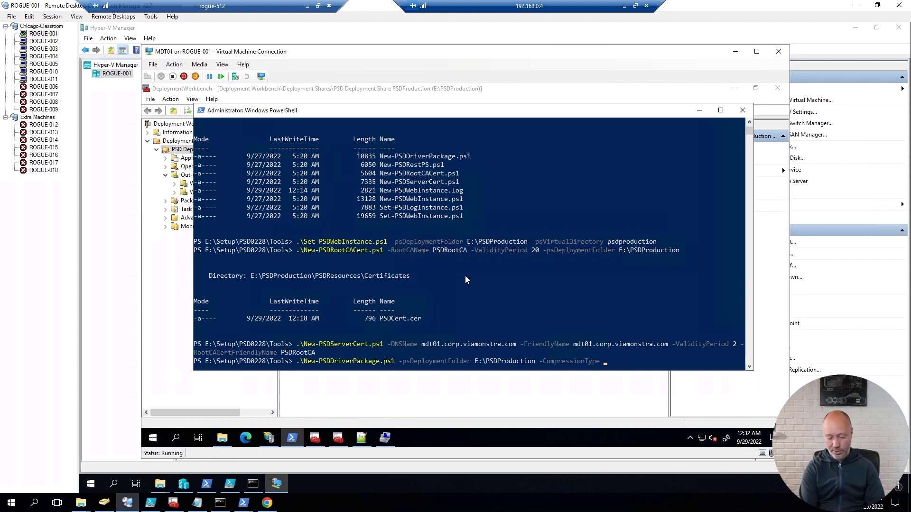
type("z")
key("Tab")
key("BackSpace")
key("BackSpace")
key("BackSpace")
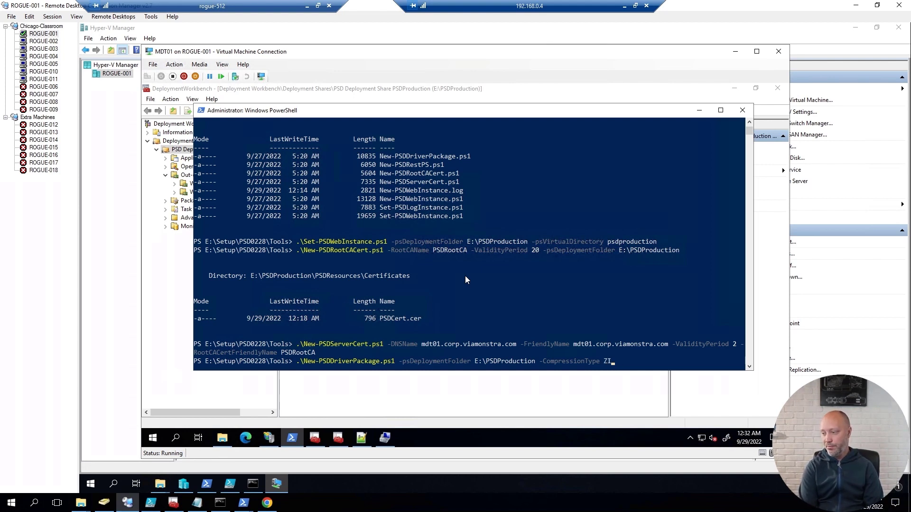
type("WIM")
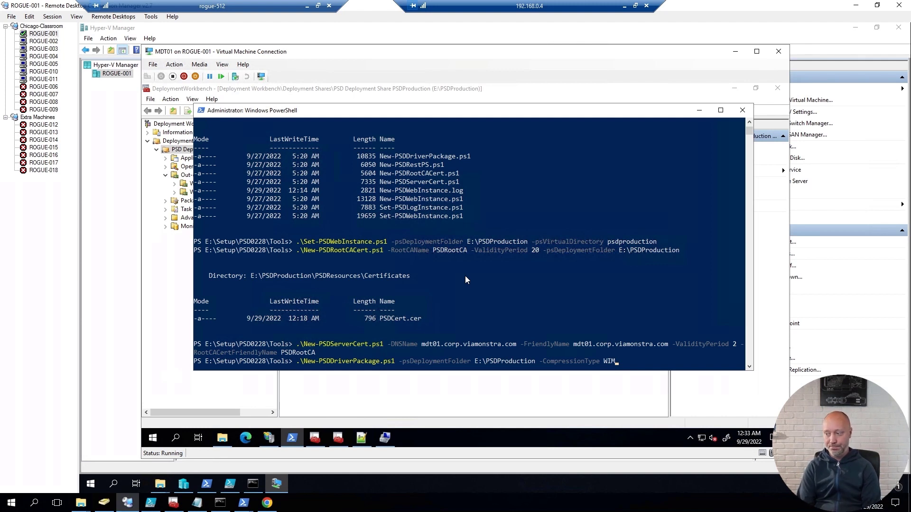
key("Return")
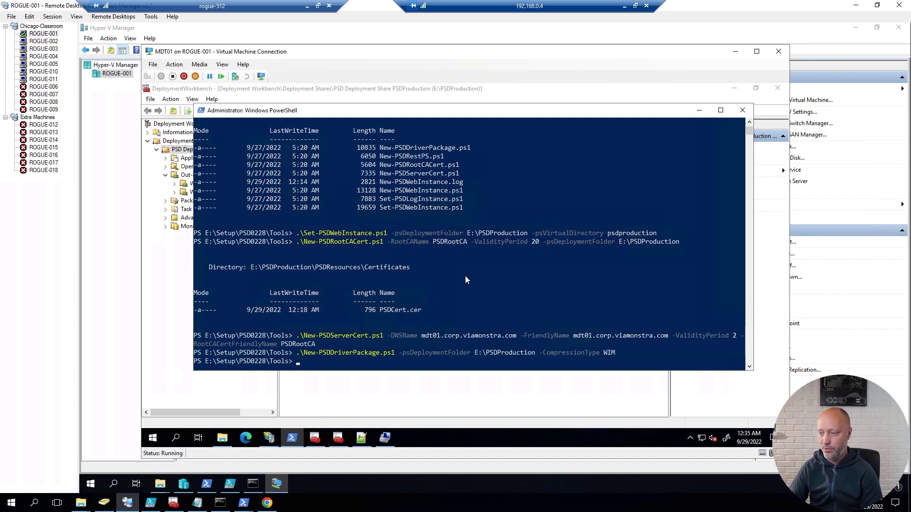
left_click(222, 437)
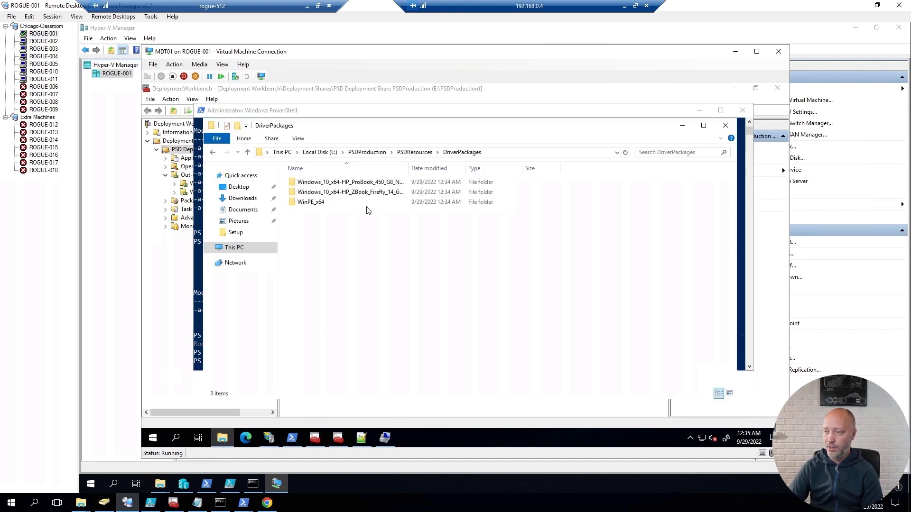
double_click(362, 184)
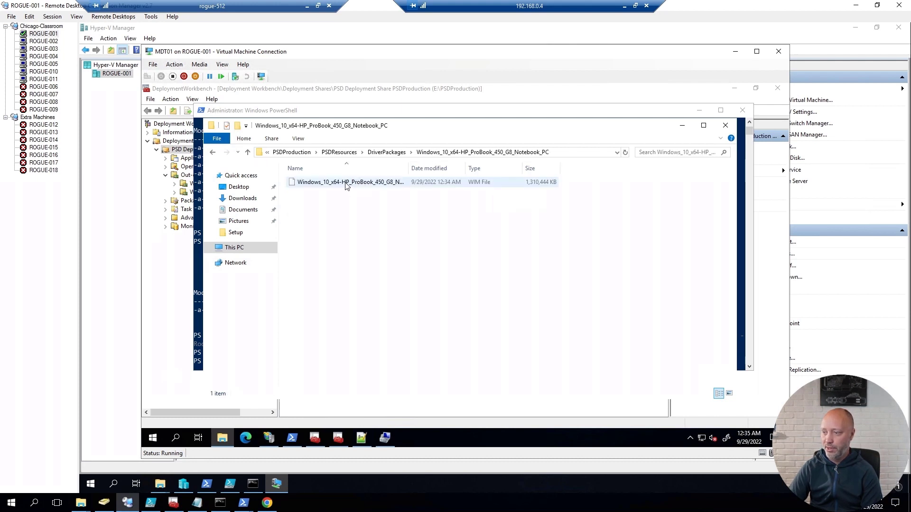
right_click(346, 184)
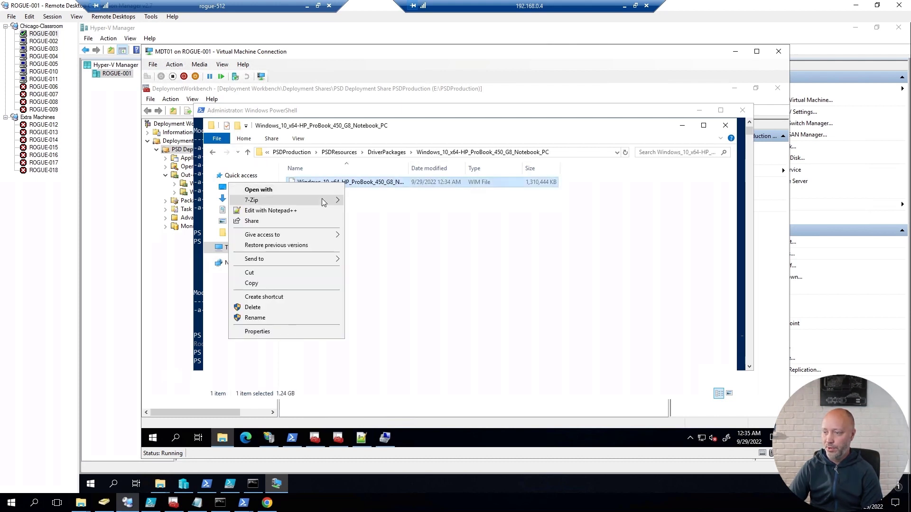
mouse_move(343, 200)
left_click(375, 201)
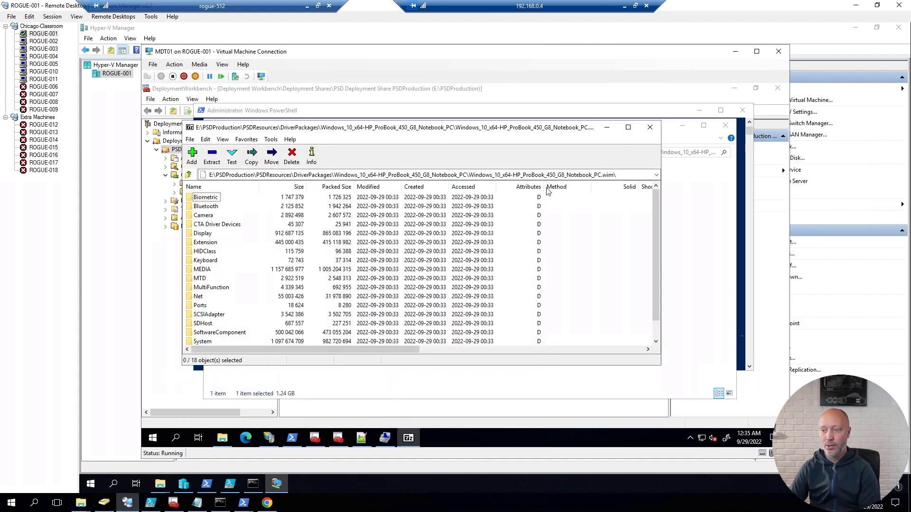
left_click(653, 130)
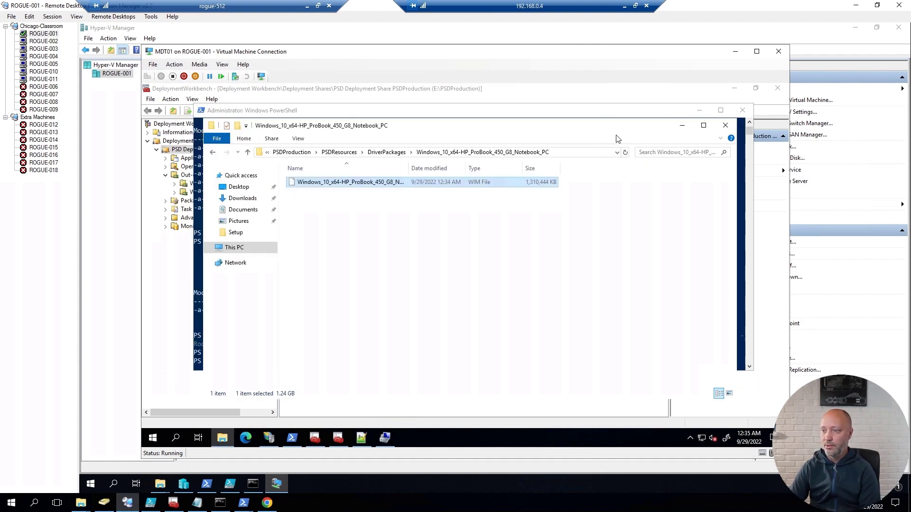
left_click(387, 152)
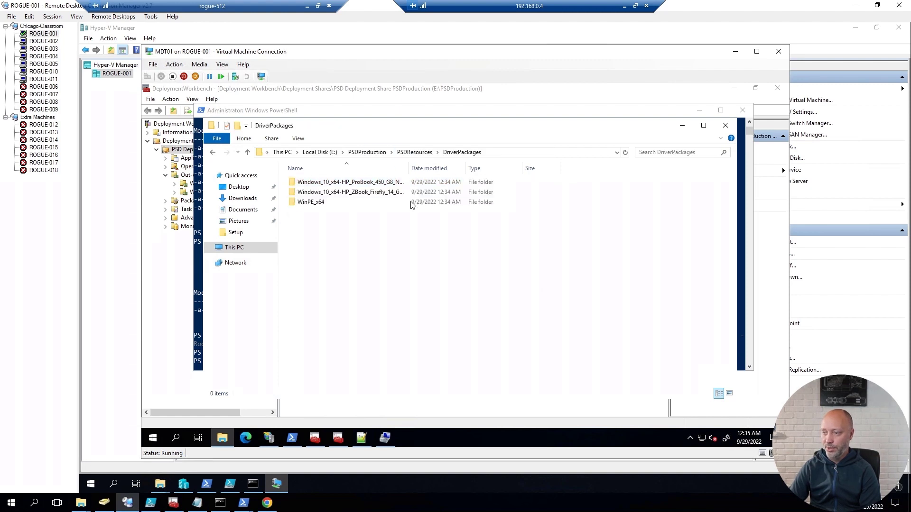
double_click(357, 195)
left_click(357, 186)
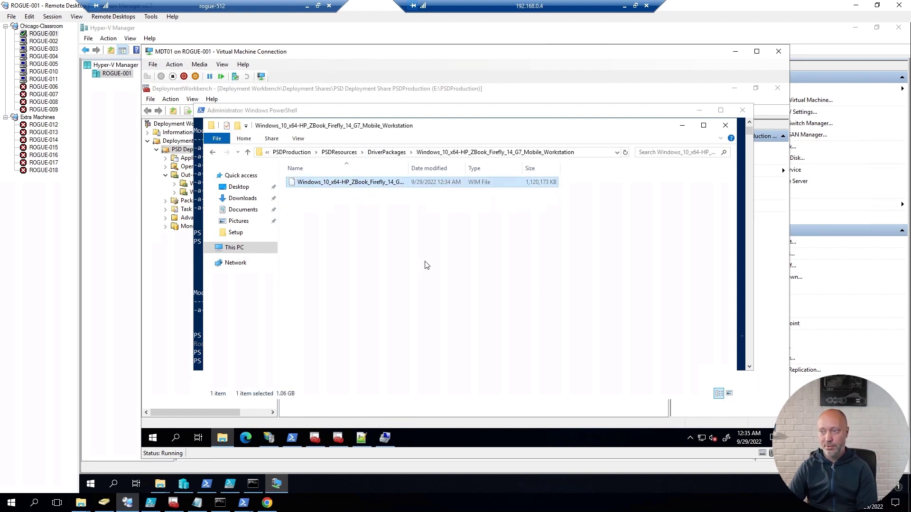
left_click(393, 153)
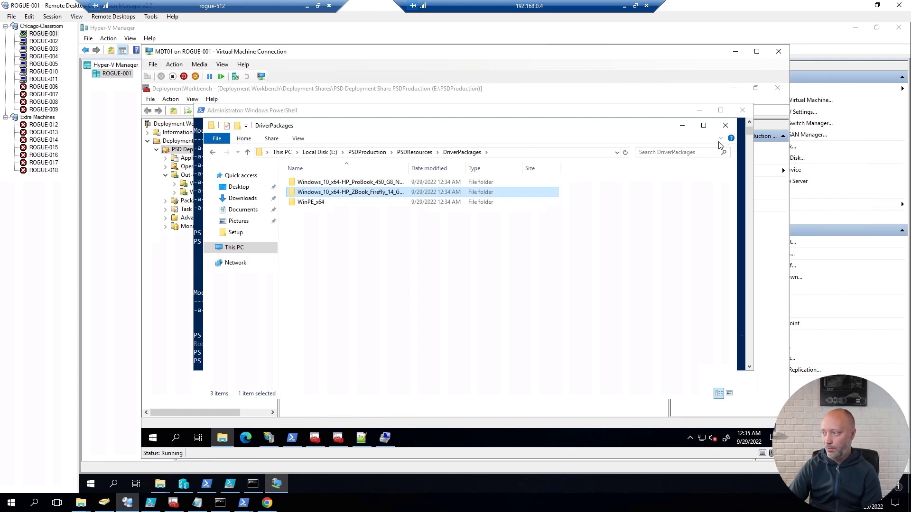
left_click(725, 125)
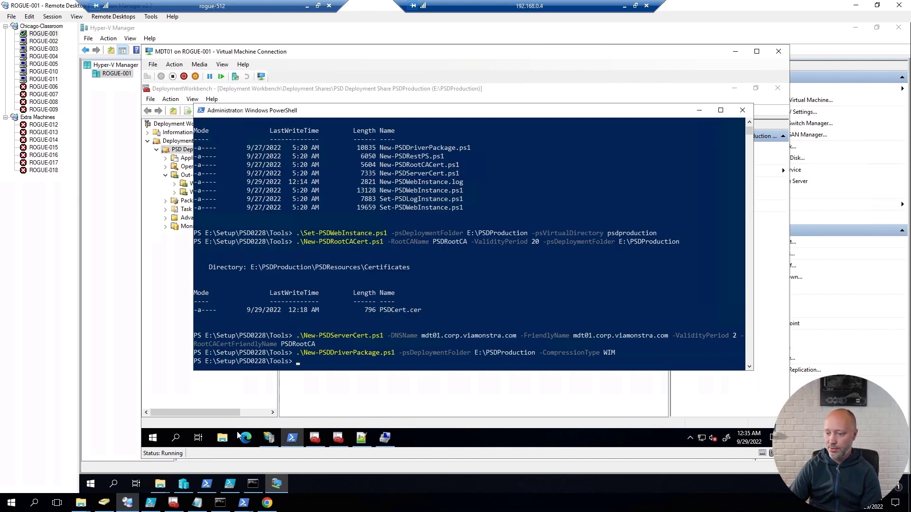
Step: Browse to E:\PSDProduction\Boot and select the PSDLiteTouch_x64.iso boot image
left_click(222, 437)
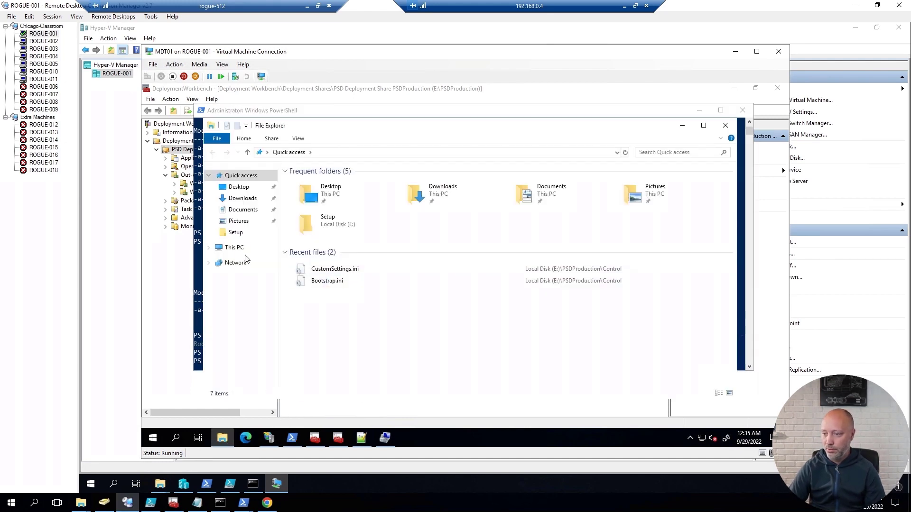
left_click(233, 247)
double_click(593, 289)
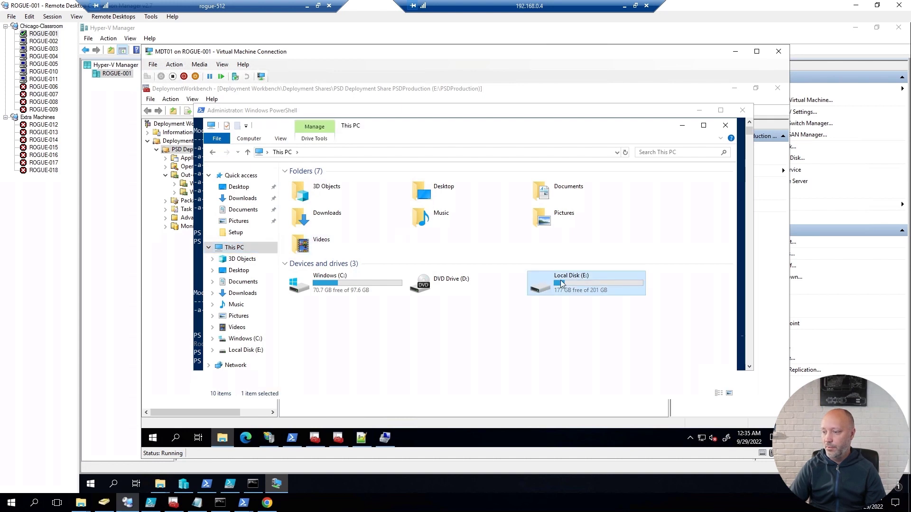
double_click(324, 183)
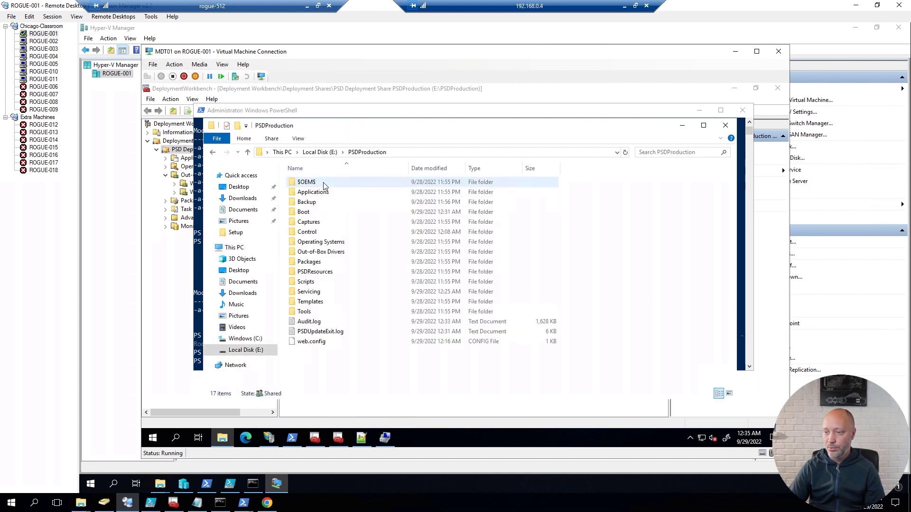
double_click(311, 212)
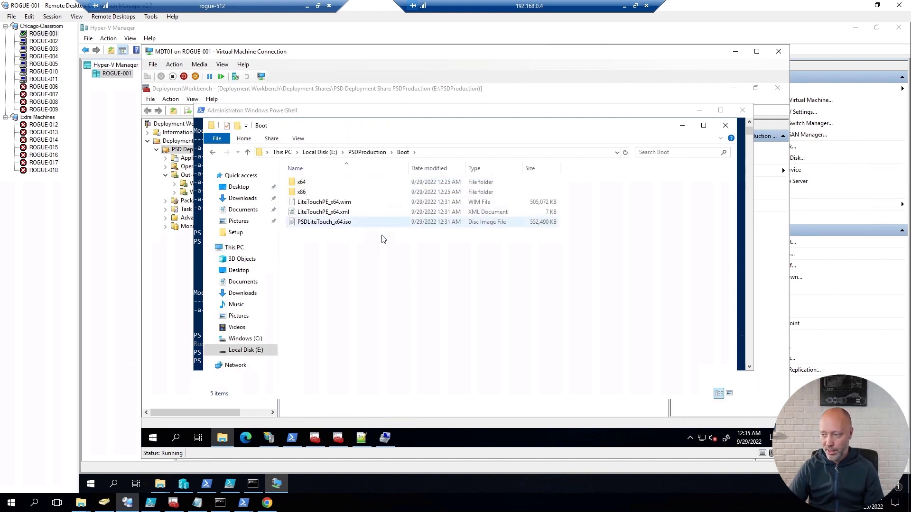
left_click(381, 224)
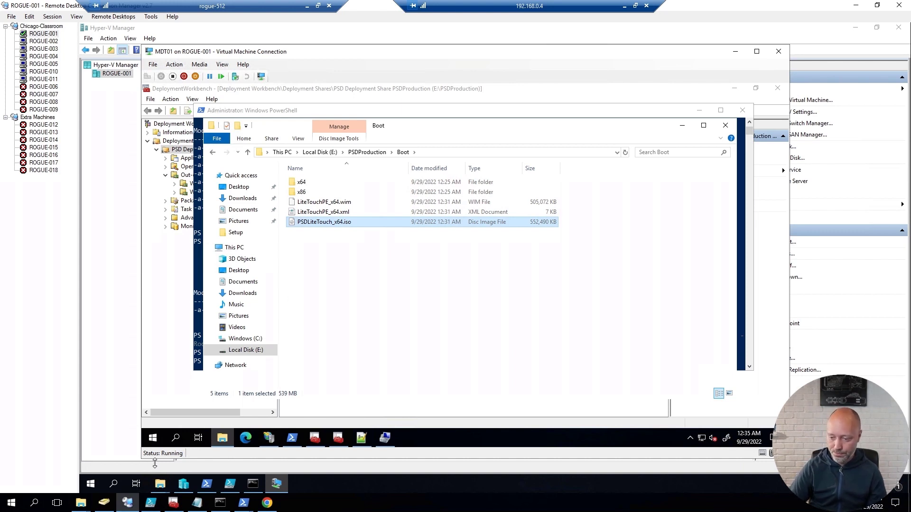
Step: Open the host's C:\ISO folder to confirm PSDLiteTouch_x64.iso is there
left_click(160, 484)
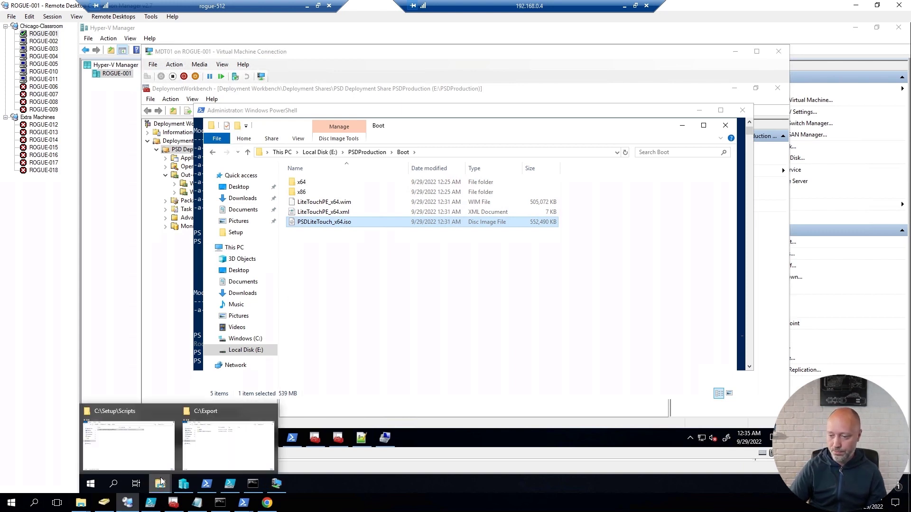
left_click(146, 455)
left_click(278, 149)
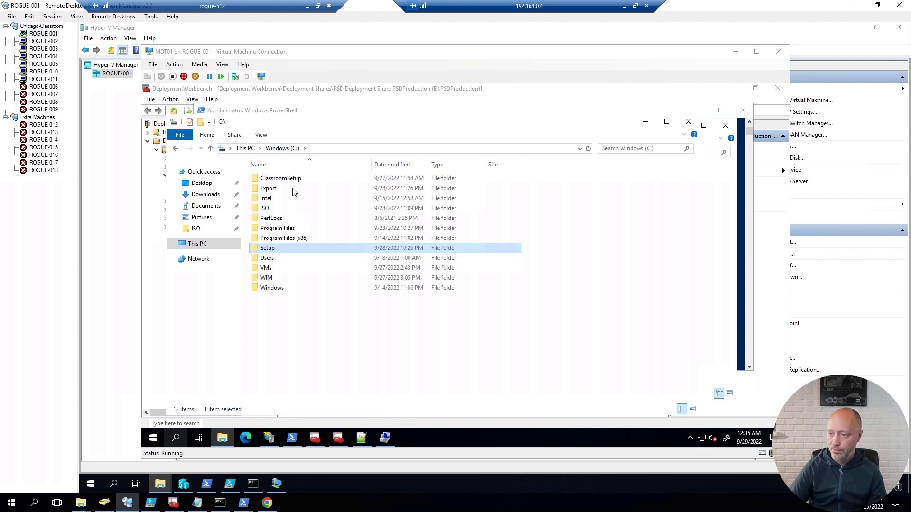
double_click(270, 210)
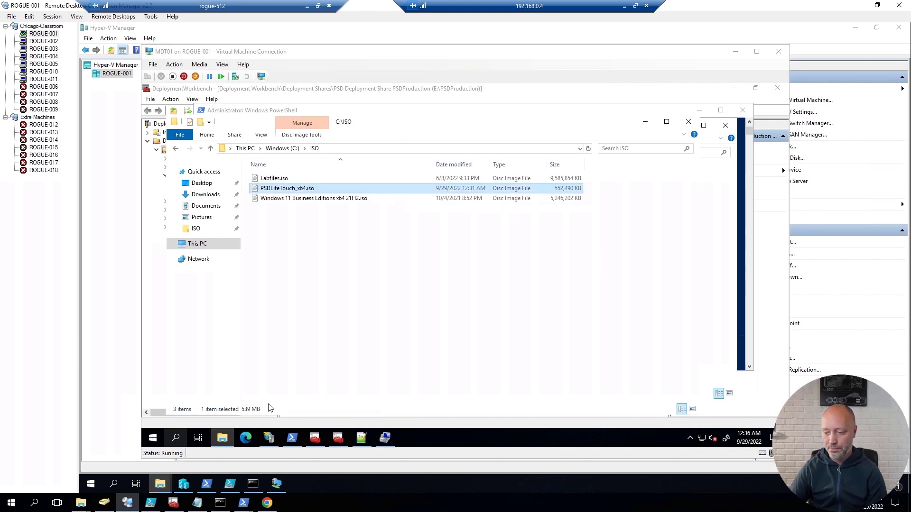
left_click(183, 483)
Step: In PC0007's settings, set the DVD drive to use an image file
left_click(218, 196)
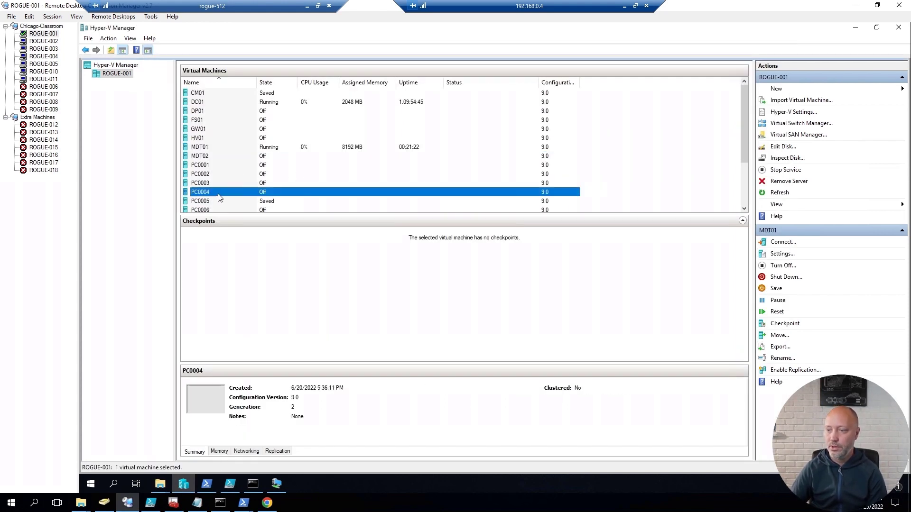
scroll(220, 198, "down", 3)
left_click(206, 157)
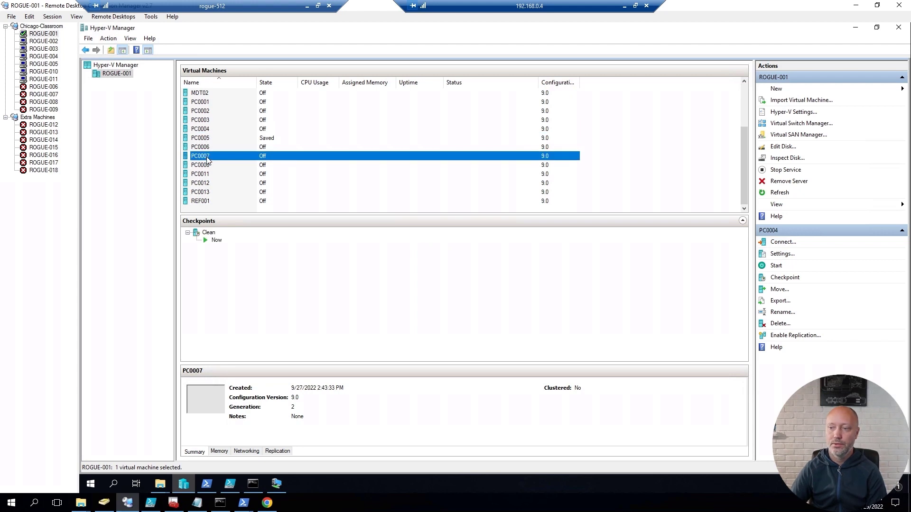
right_click(207, 156)
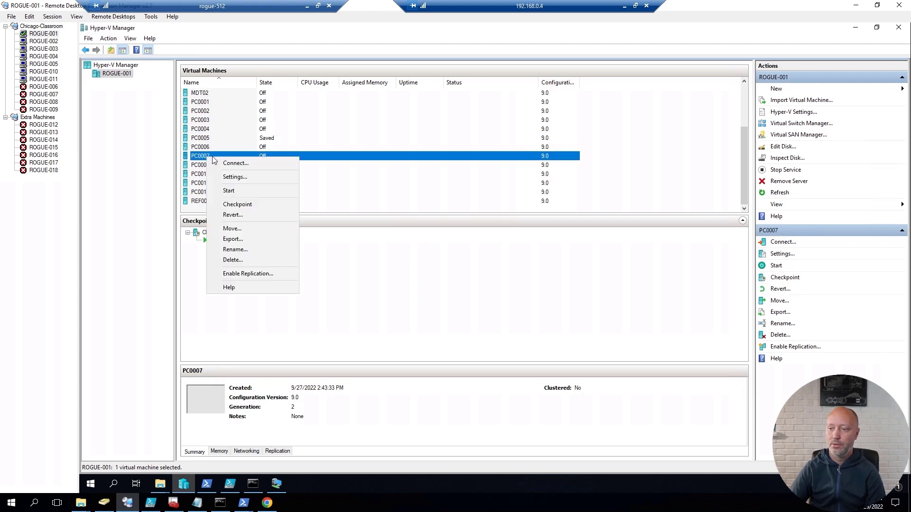
left_click(233, 177)
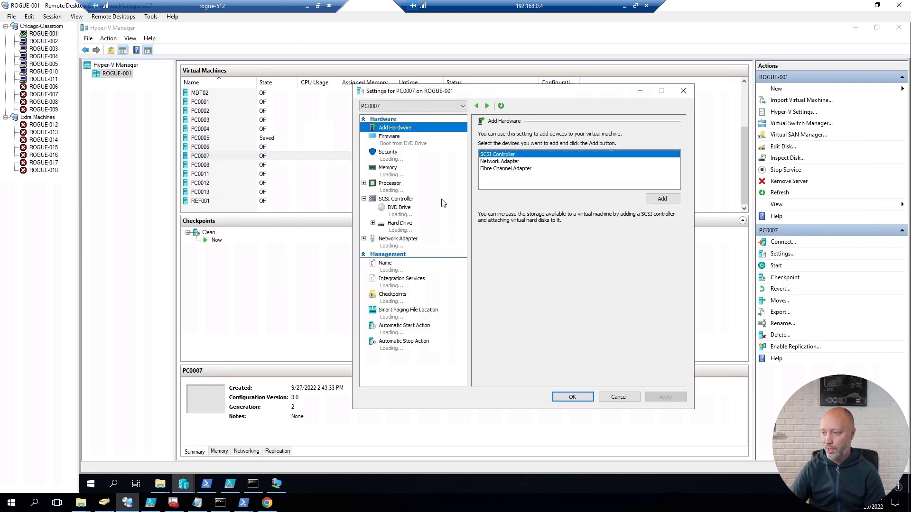
left_click(402, 208)
left_click(506, 194)
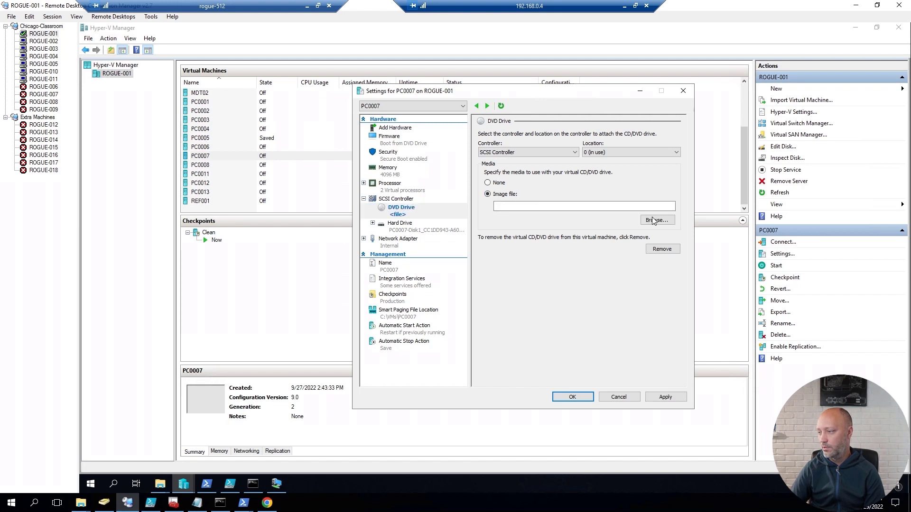
Step: Attach C:\ISO\PSDLiteTouch_x64.iso as the disc image, save, and open PC0007's console
left_click(654, 220)
double_click(478, 290)
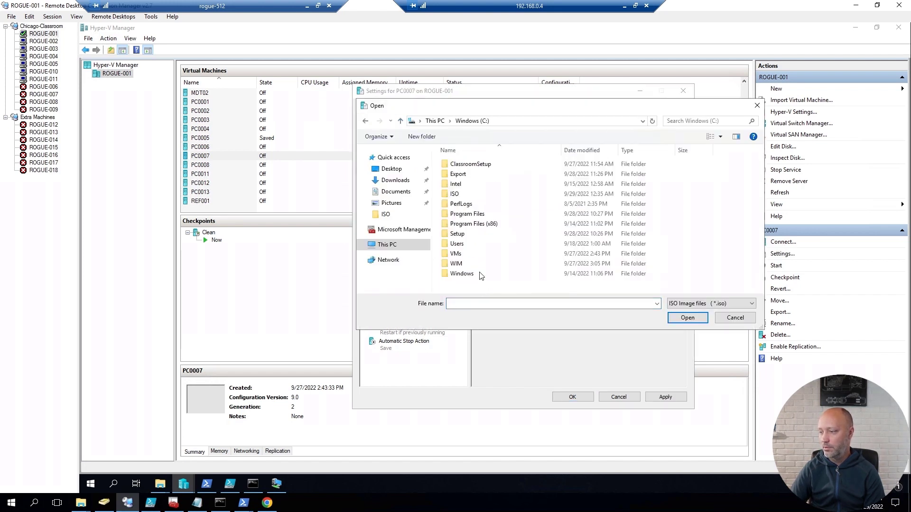
double_click(499, 196)
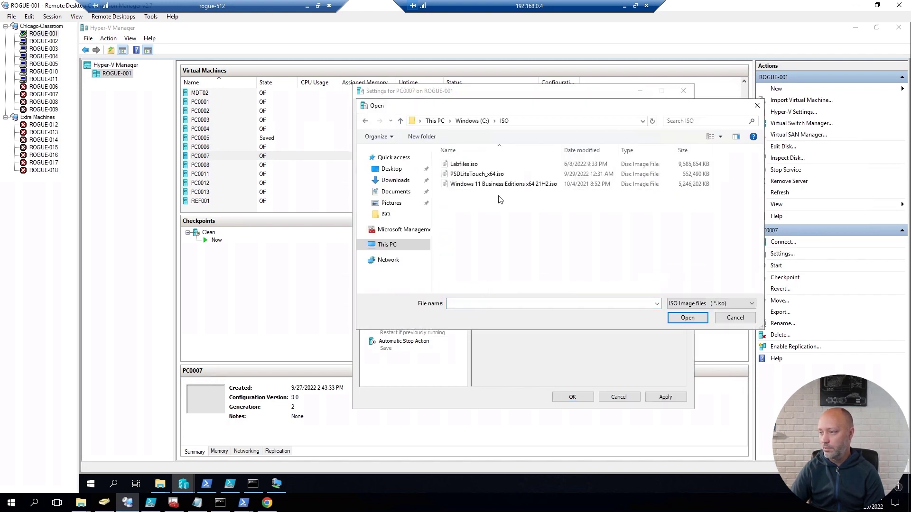
double_click(474, 174)
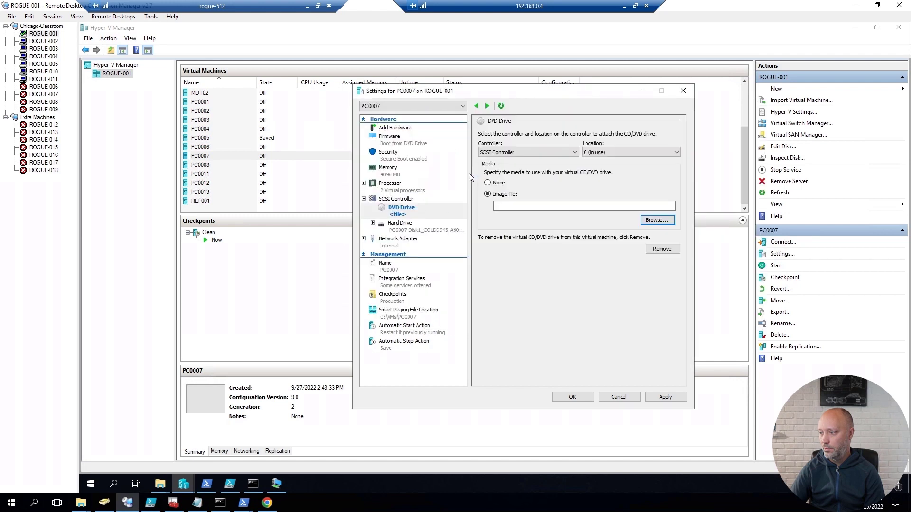
left_click(572, 397)
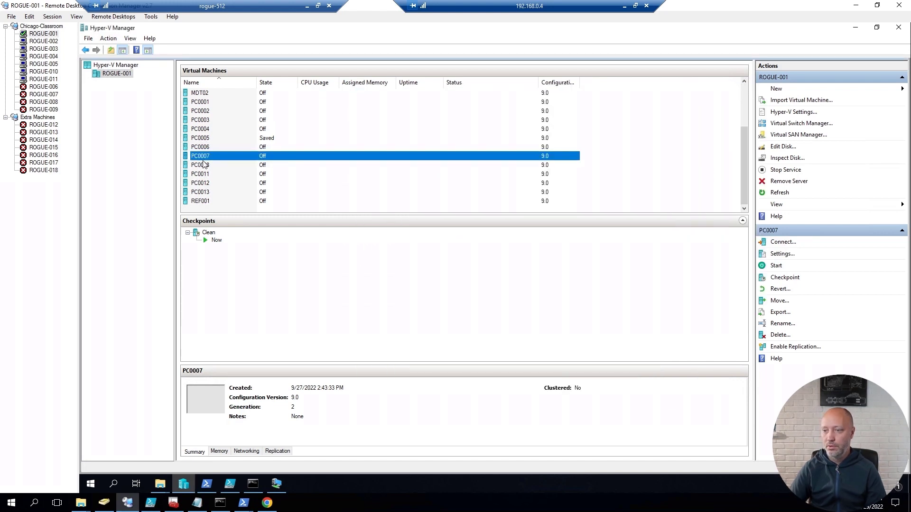
double_click(204, 160)
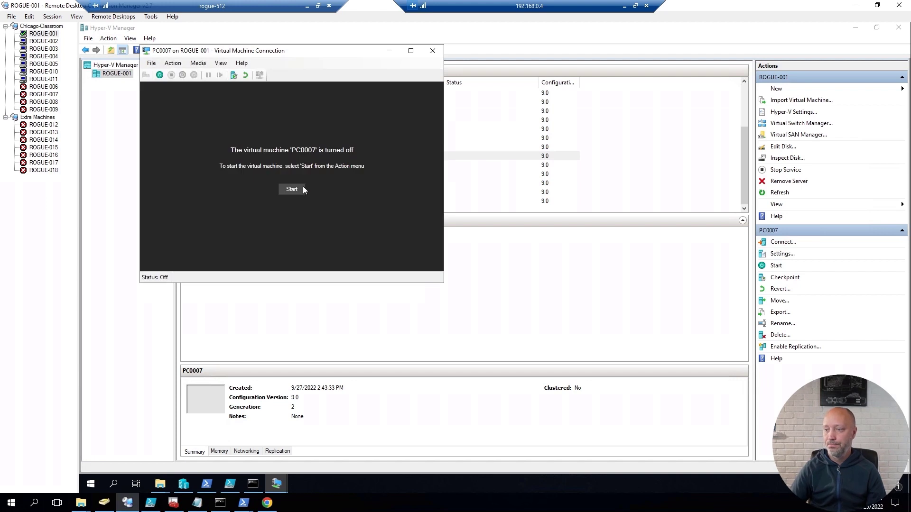
Step: Start PC0007 and press Enter at the prompt to boot from the PSD disc image
left_click(293, 187)
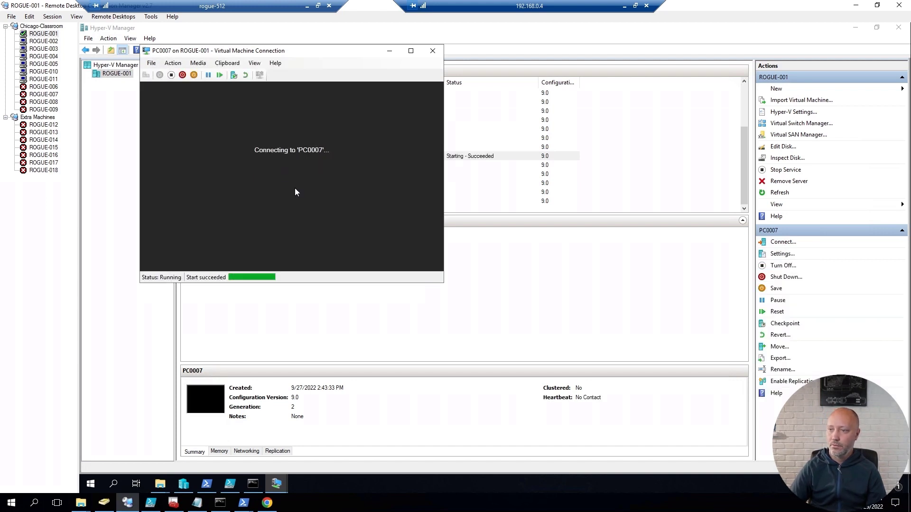
key("Return")
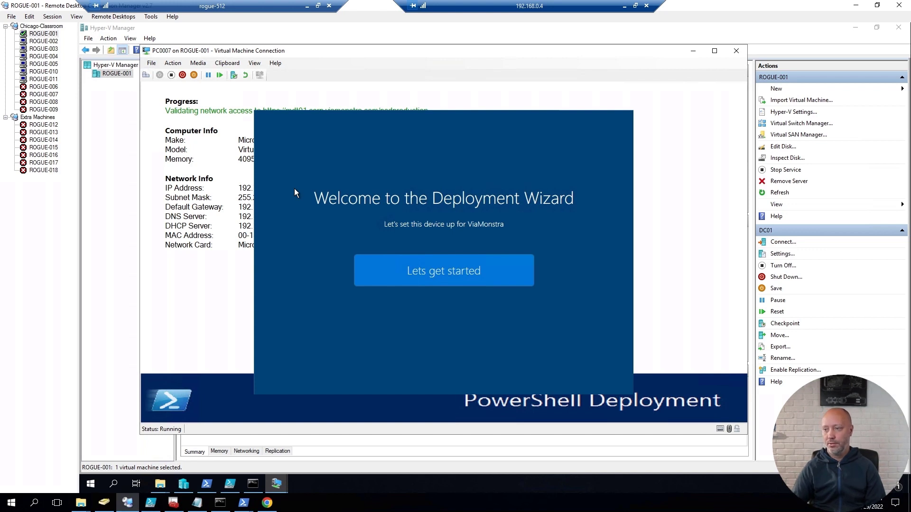
Step: Start the Deployment Wizard and choose the Windows 10 Enterprise x64 21H2 task sequence
left_click(448, 278)
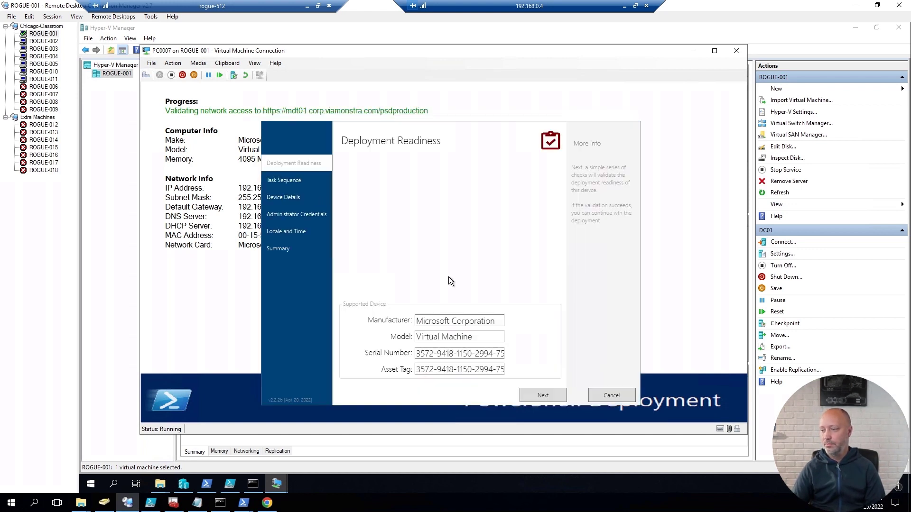
left_click(541, 397)
left_click(415, 218)
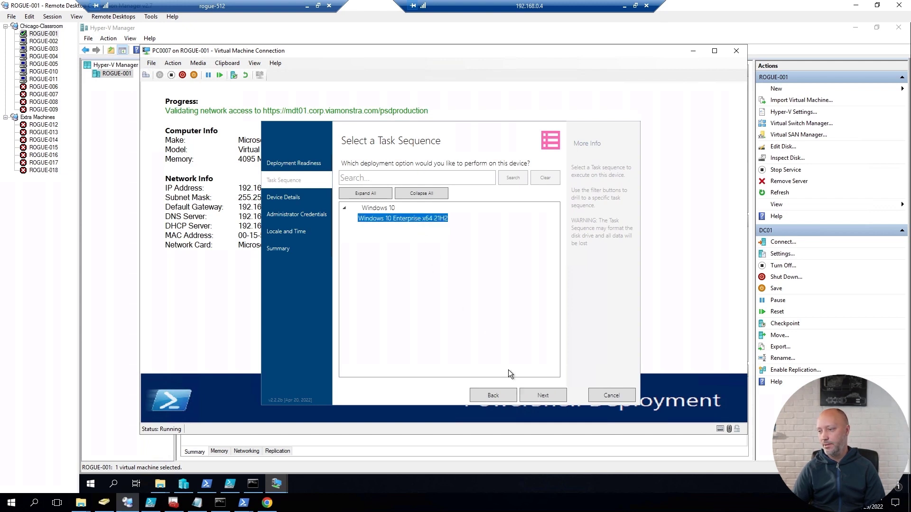
left_click(539, 395)
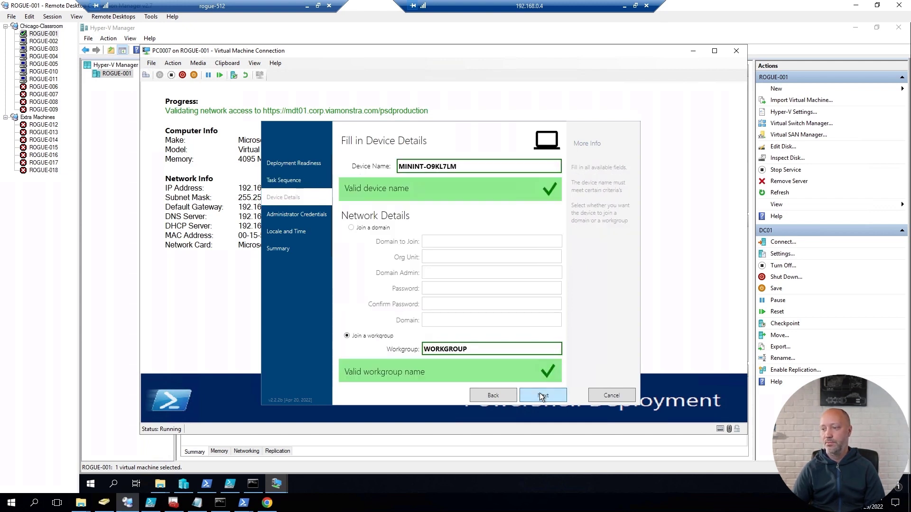
Step: Name the device PC0007, accept the remaining default settings, and begin the deployment
triple_click(443, 167)
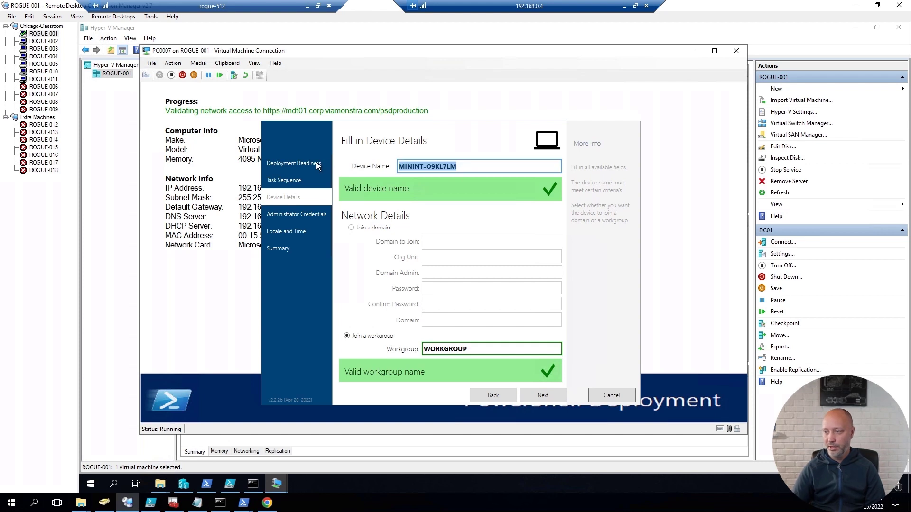
type("PS")
key("BackSpace")
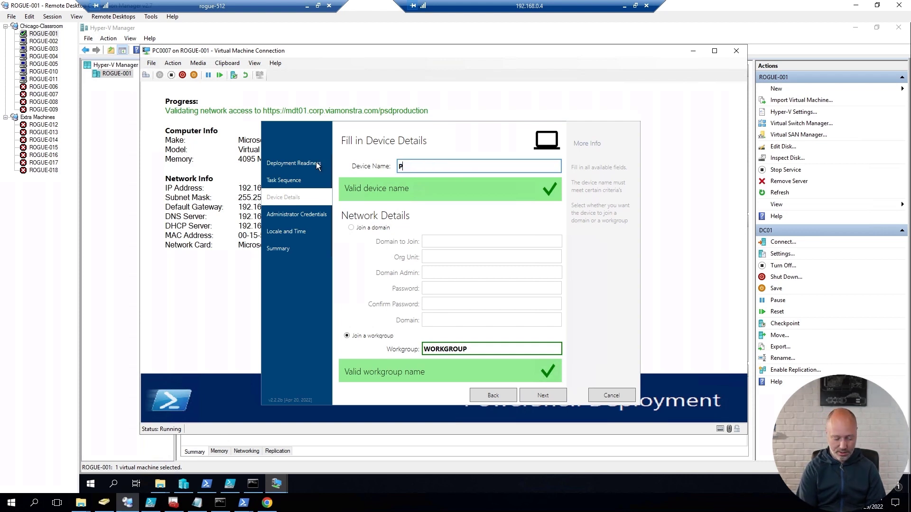
type("C0007")
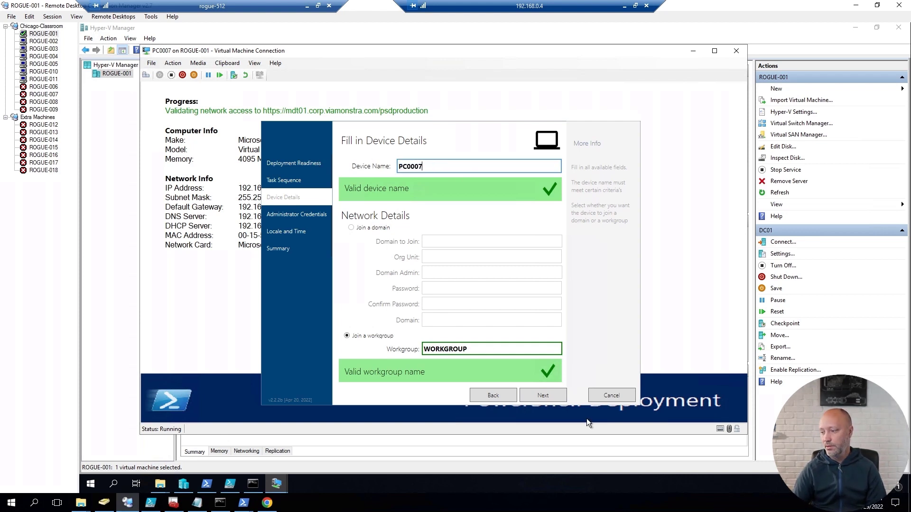
left_click(542, 395)
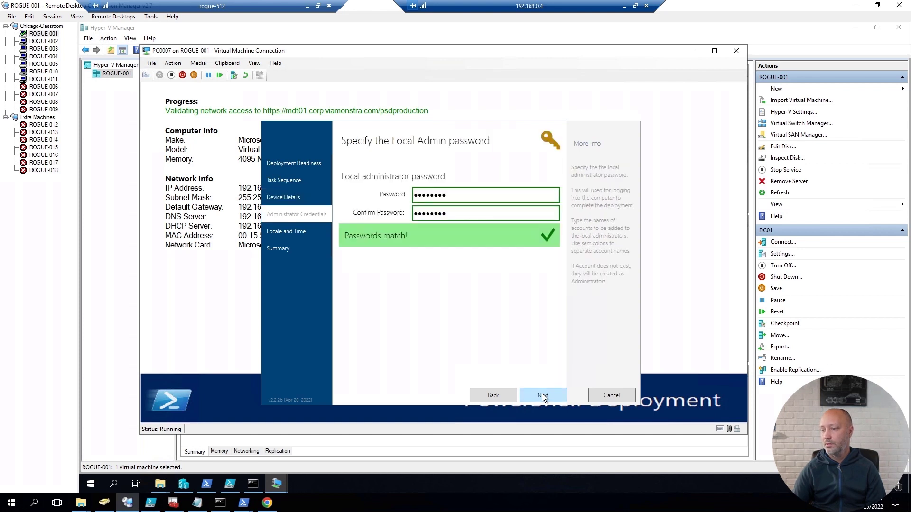
left_click(539, 394)
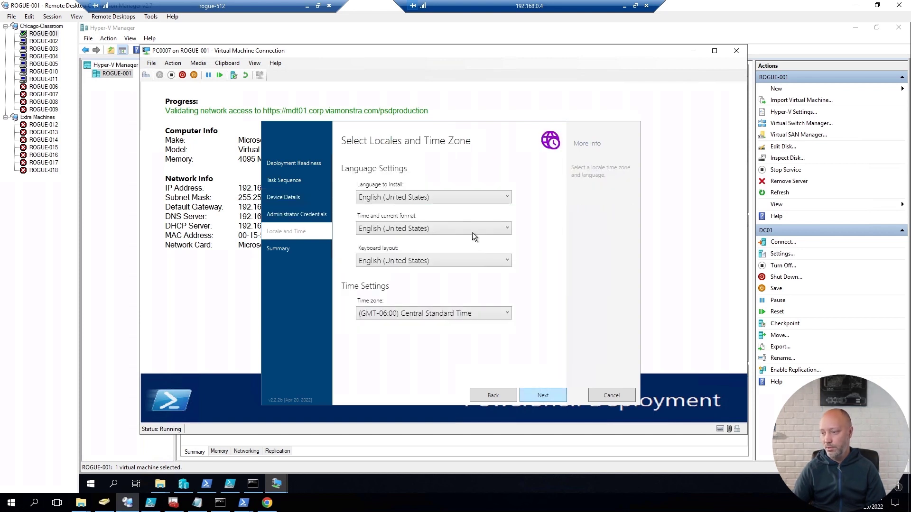
left_click(534, 395)
left_click(542, 396)
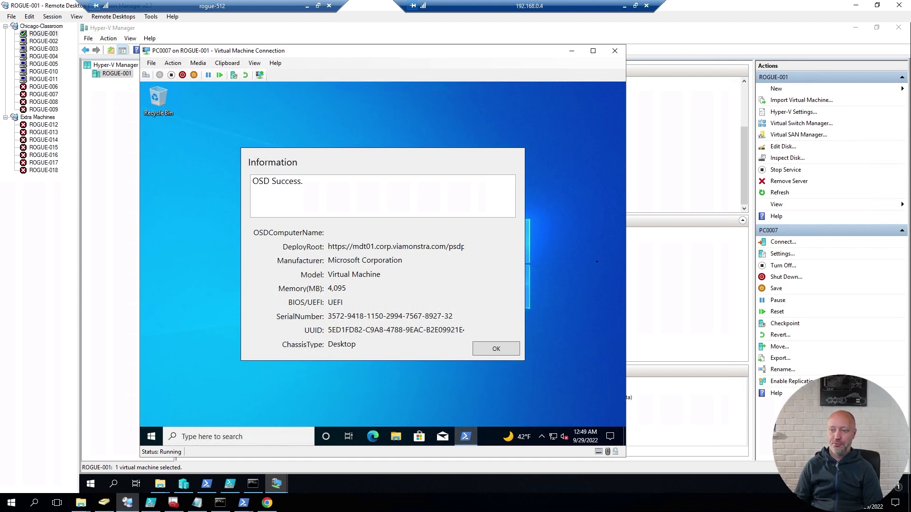
left_click(151, 437)
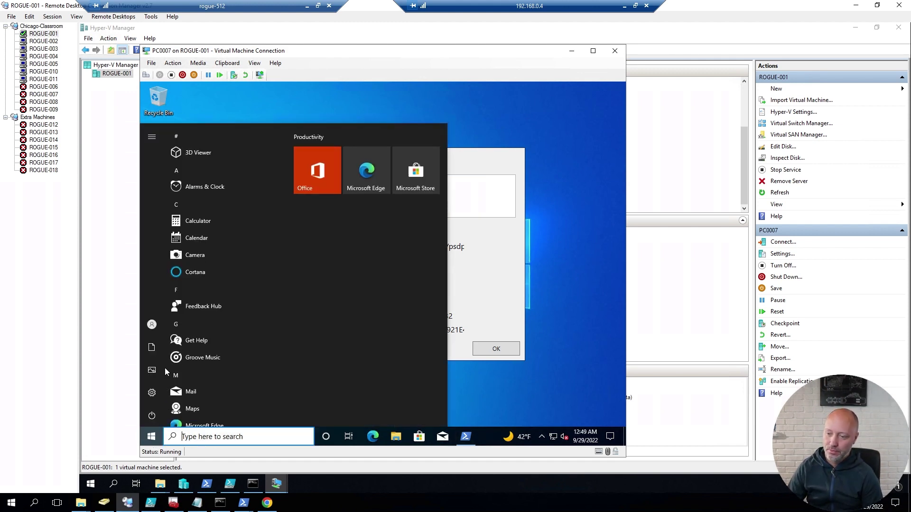
scroll(197, 376, "down", 5)
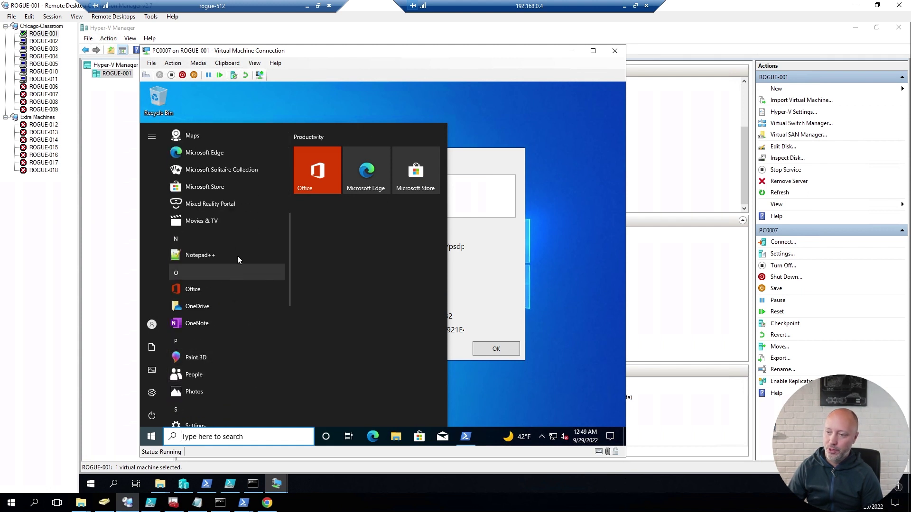
left_click(488, 284)
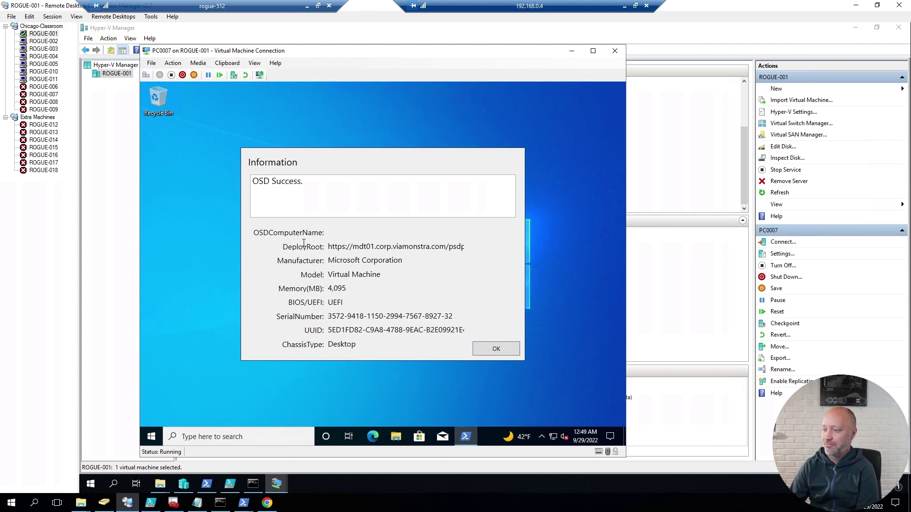
mouse_move(328, 261)
left_mouse_down()
mouse_move(355, 260)
mouse_move(318, 250)
left_mouse_up()
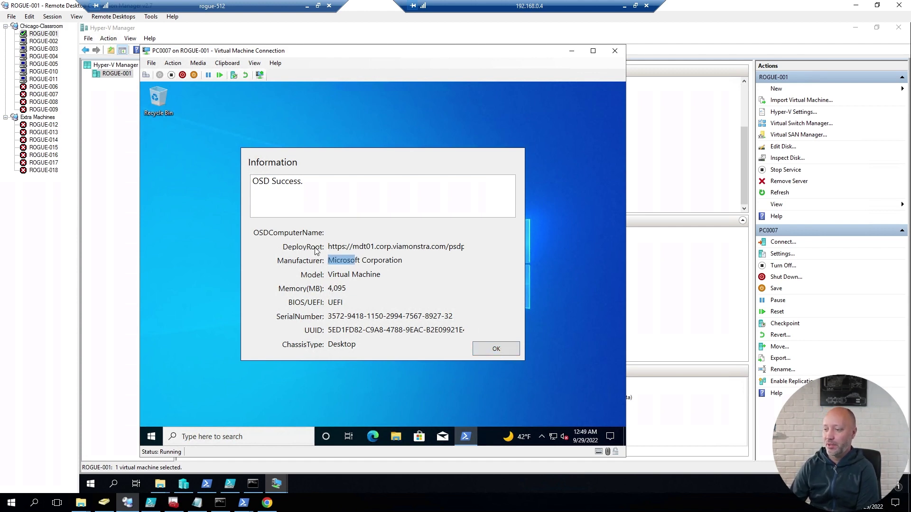